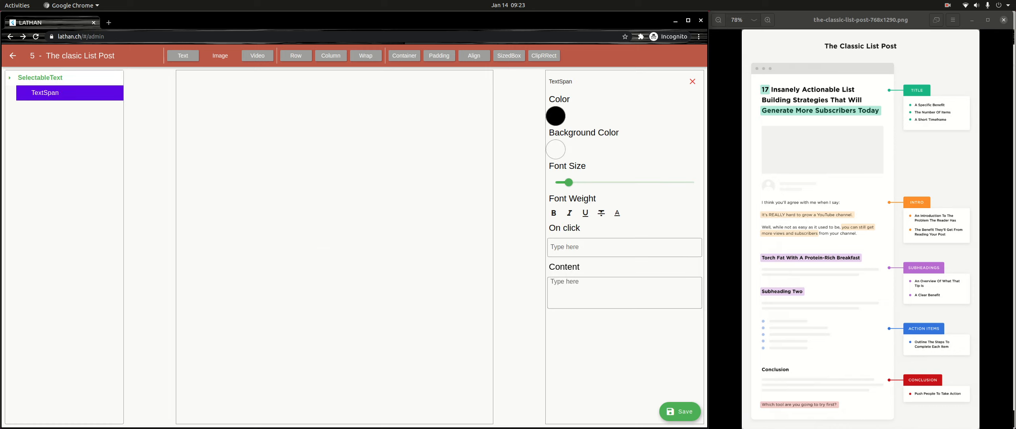
- Add a text span reading "17" to the SelectableText element
left_click(40, 78)
left_click(625, 250)
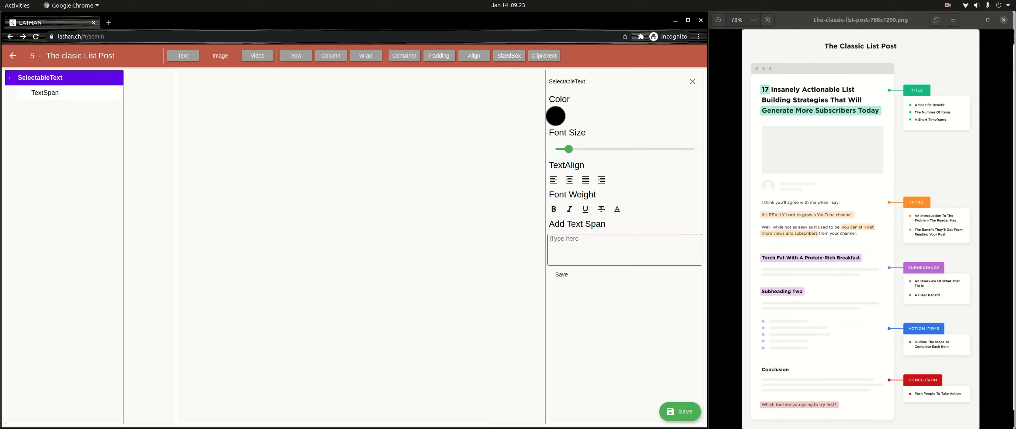
type("17")
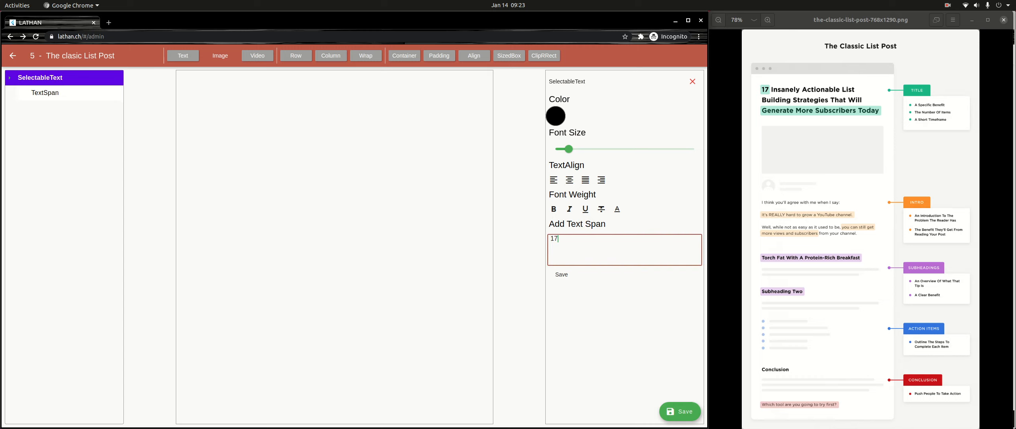
left_click(561, 274)
- Add a second text span reading "Insanely Actionable List Building Strategies That will" to the SelectableText
type("Insanely Actionable List ")
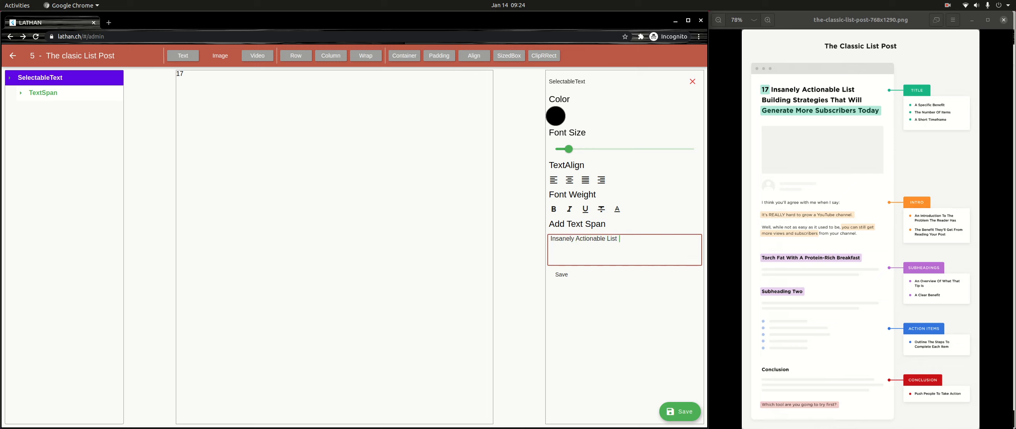
type("Building Strategies That will")
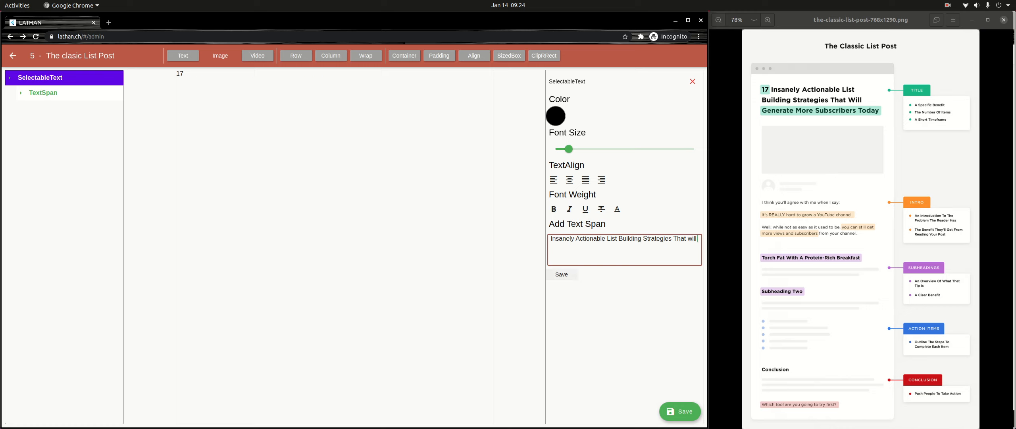
left_click(561, 274)
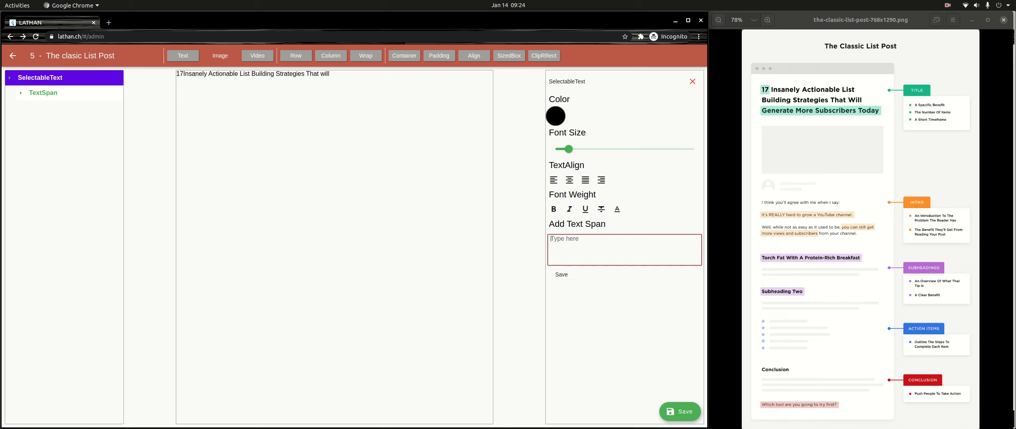
- Add a third text span reading "Generate More Subscribers Today" to the SelectableText
type("Generate More Subscribers Toda")
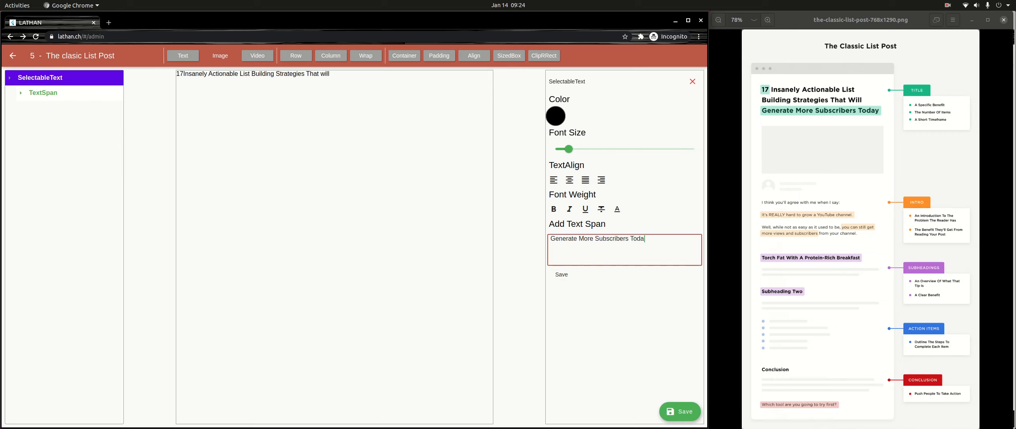
type("y")
left_click(562, 274)
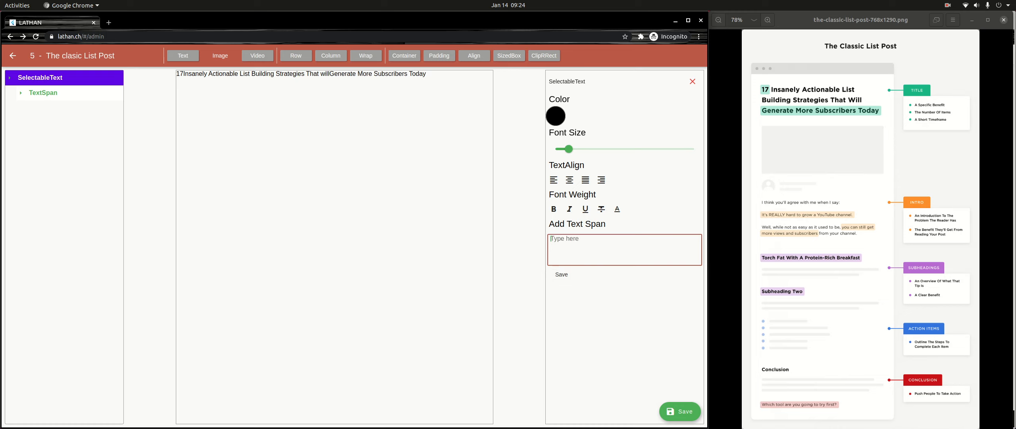
- Add a space before and after the text of the "Insanely Actionable List Building Strategies That will" span
left_click(43, 93)
left_click(46, 108)
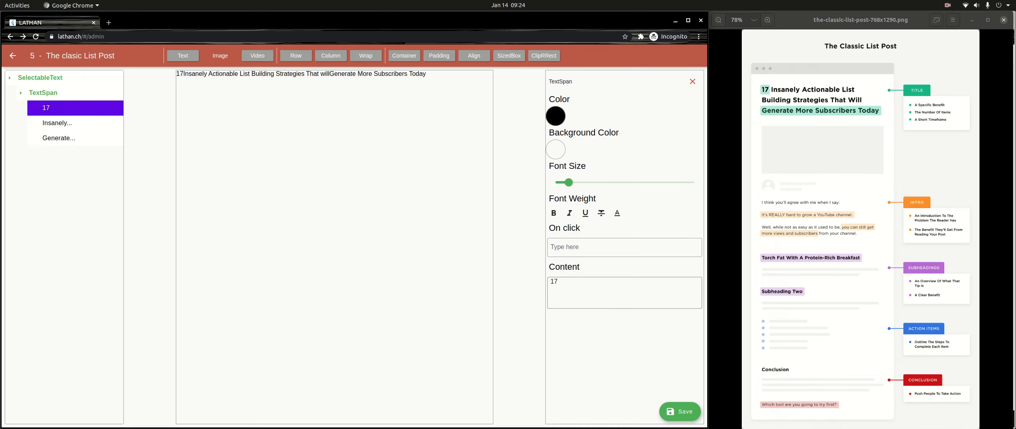
left_click(559, 282)
left_click(57, 123)
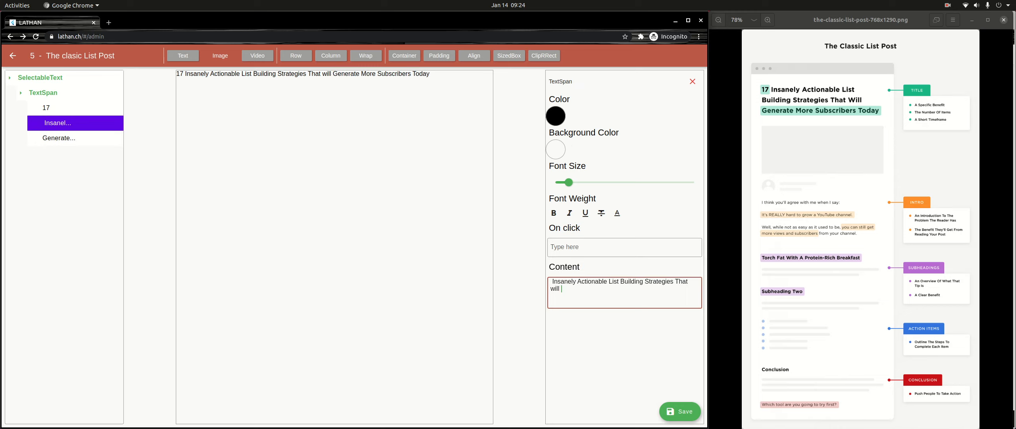
- Increase the font size of the "17" text span slightly
left_click(75, 108)
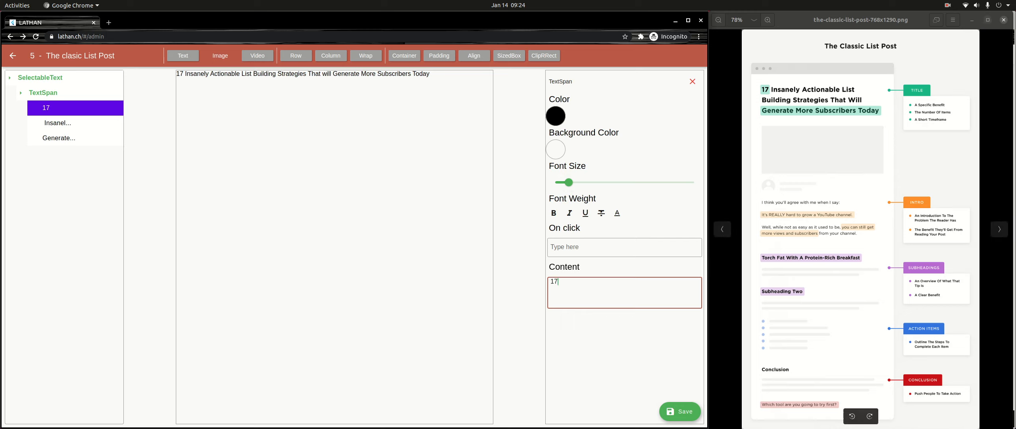
left_click(949, 6)
left_click(948, 40)
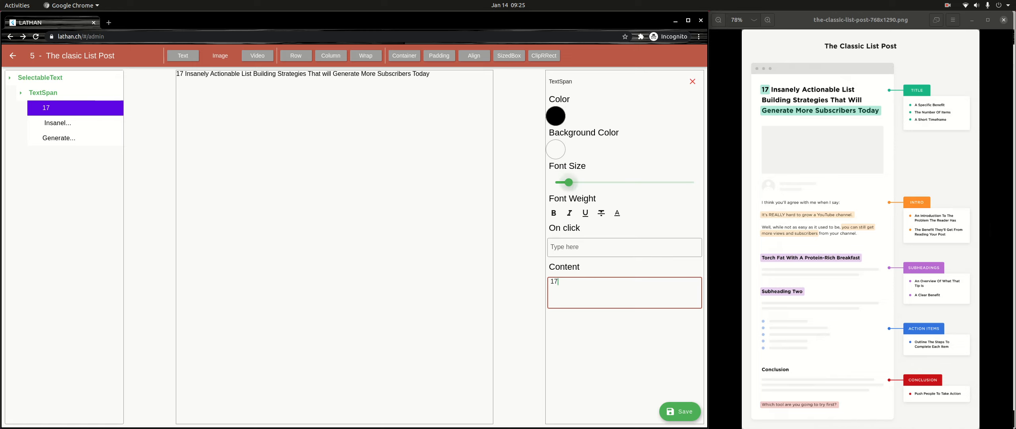
mouse_move(569, 182)
left_mouse_down()
mouse_move(590, 183)
mouse_move(581, 182)
left_mouse_up()
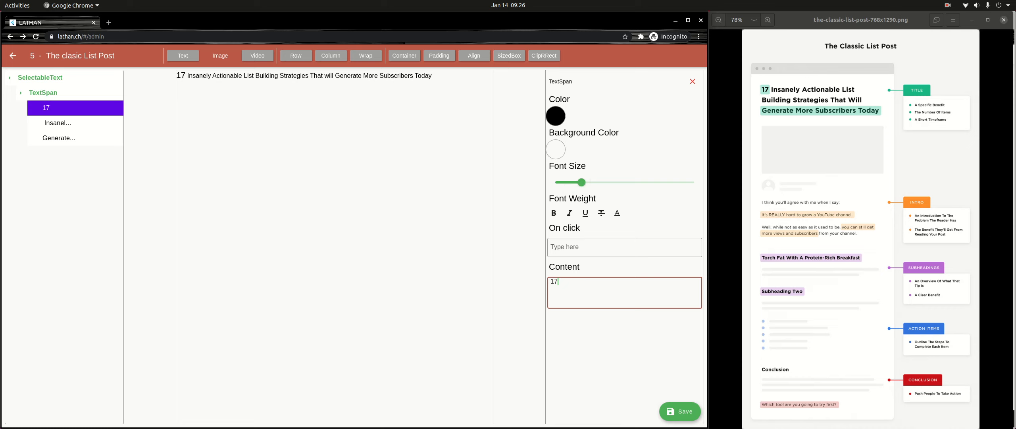
- Give the "17" span a teal background (40A49C) and make it bold
left_click(556, 149)
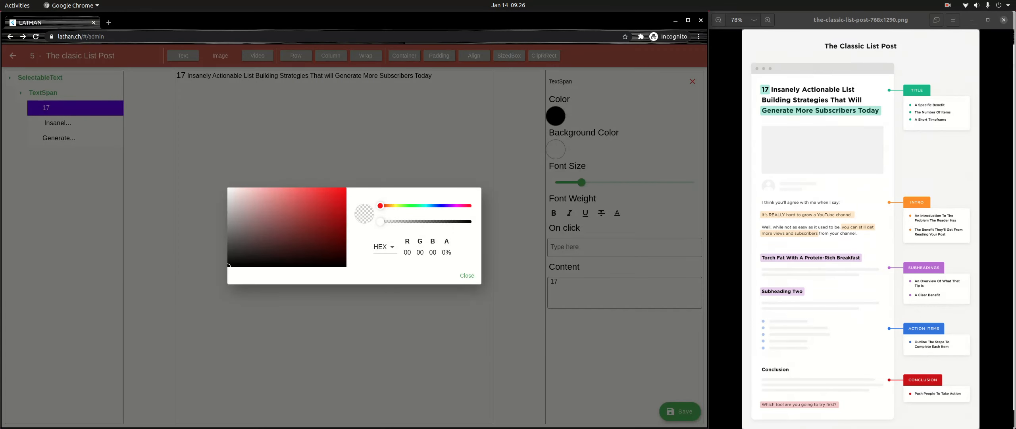
left_click_drag(380, 206, 422, 205)
left_click_drag(290, 211, 301, 216)
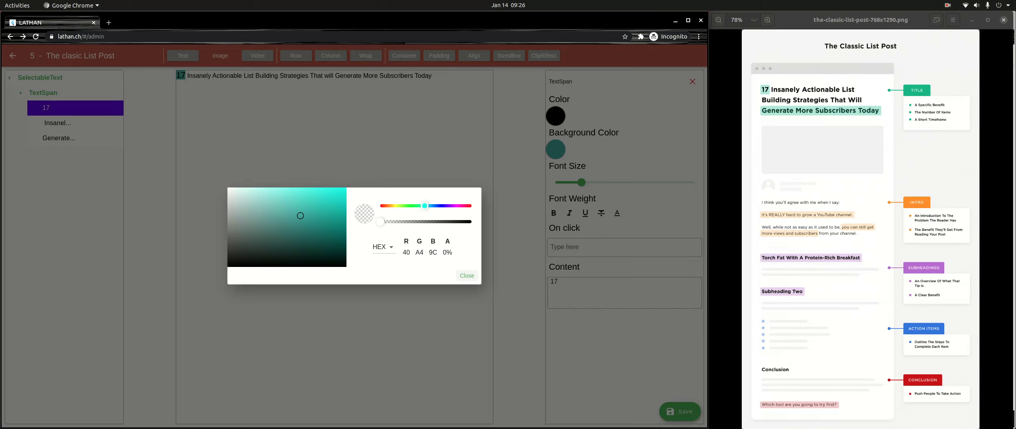
left_click(467, 275)
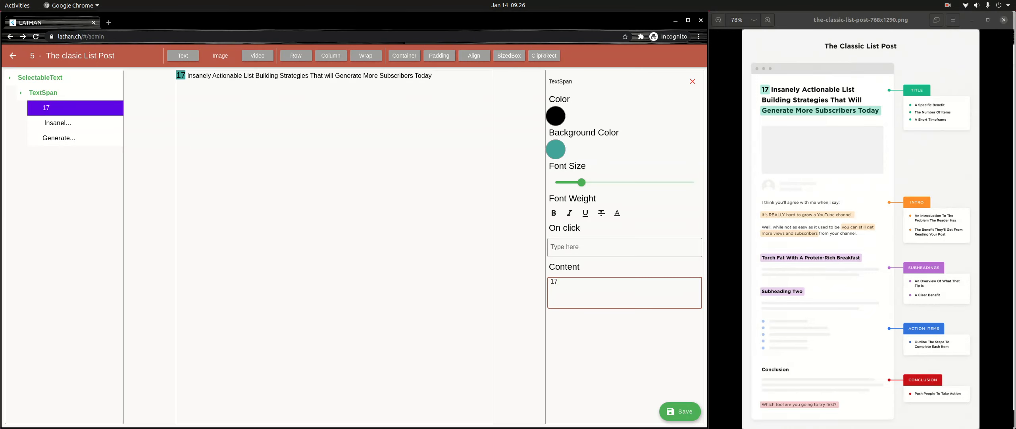
left_click(553, 213)
- Enlarge the "Insanely Actionable List Building Strategies That will" span and make it bold
left_click(58, 123)
left_click_drag(568, 182, 589, 182)
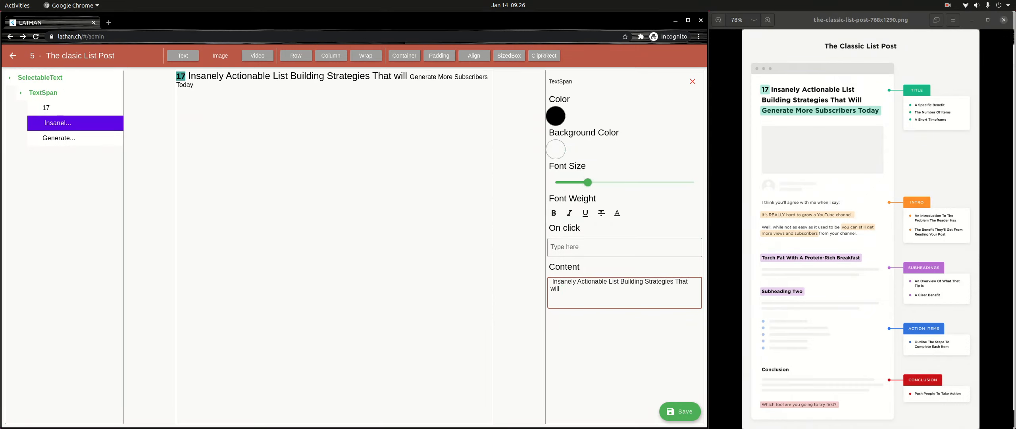
left_click(554, 213)
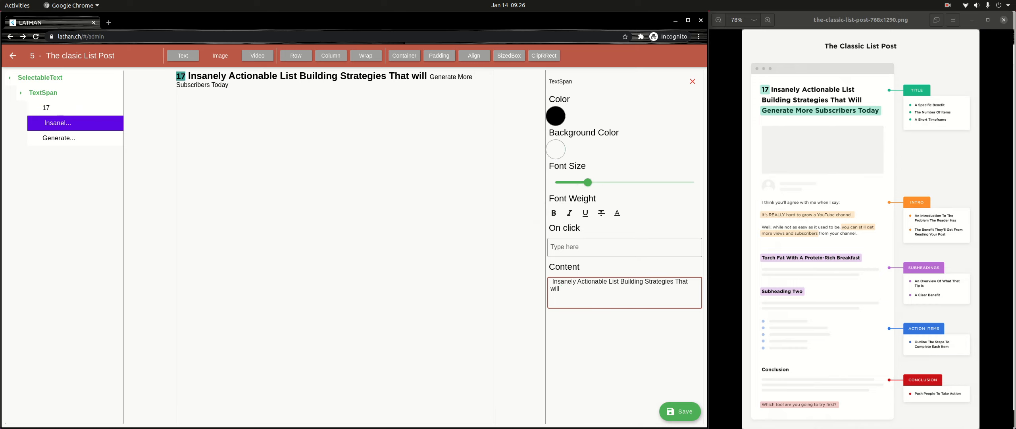
- Set the background color of the "Generate More Subscribers Today" span to turquoise (47DBDA)
left_click(59, 138)
left_click(556, 150)
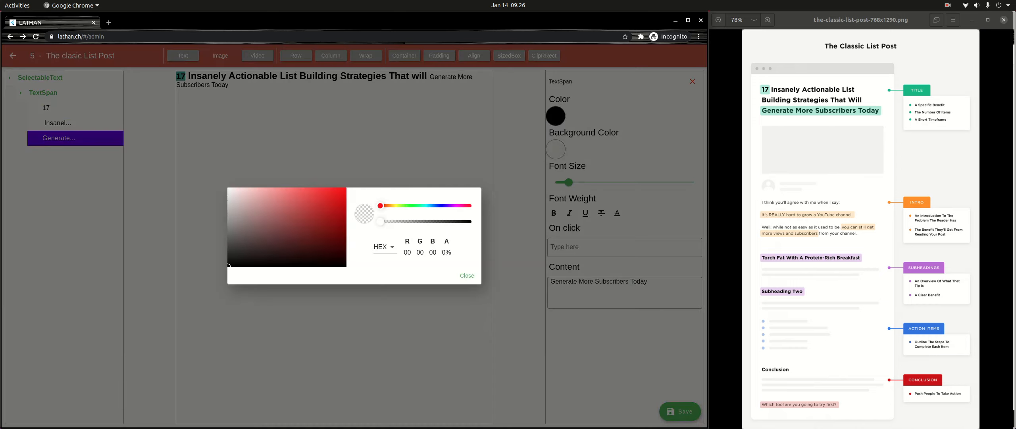
left_click_drag(417, 205, 426, 206)
left_click_drag(290, 205, 309, 198)
left_click(466, 275)
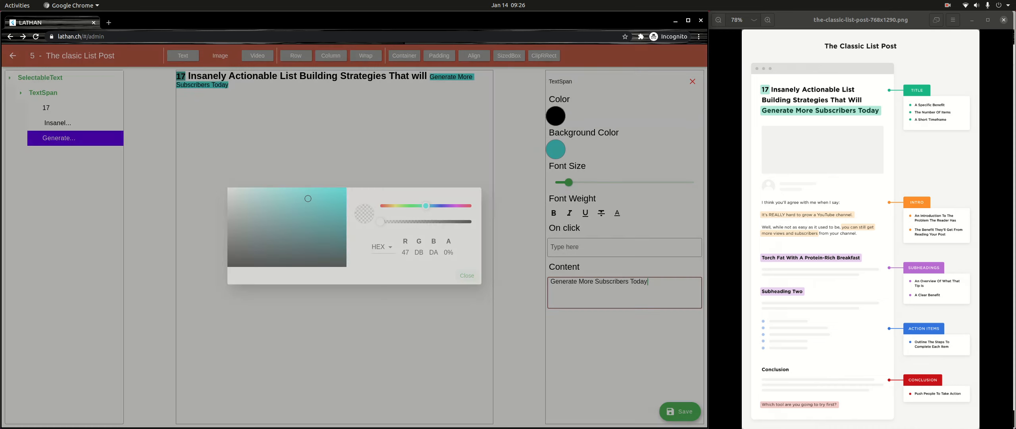
- Make the "Generate More Subscribers Today" span bold and as large as the preceding title text, starting on a new line
left_click(554, 213)
left_click(583, 182)
left_click_drag(583, 183, 587, 182)
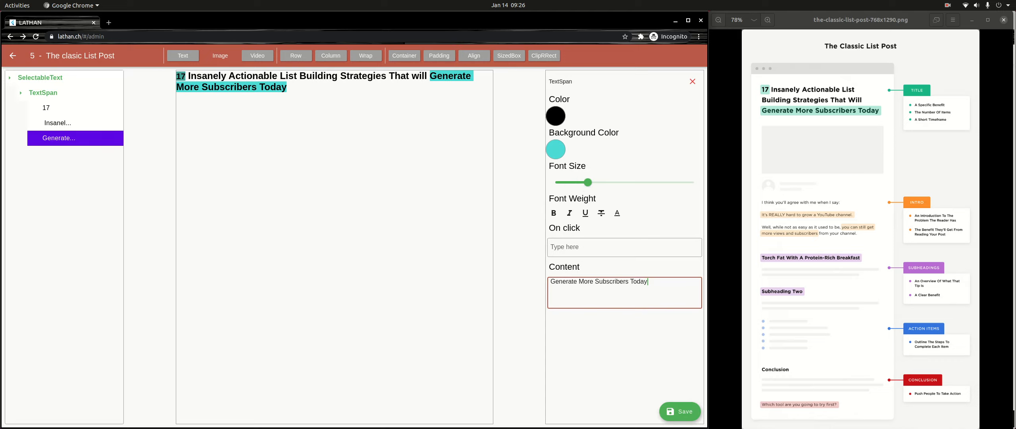
key("Return")
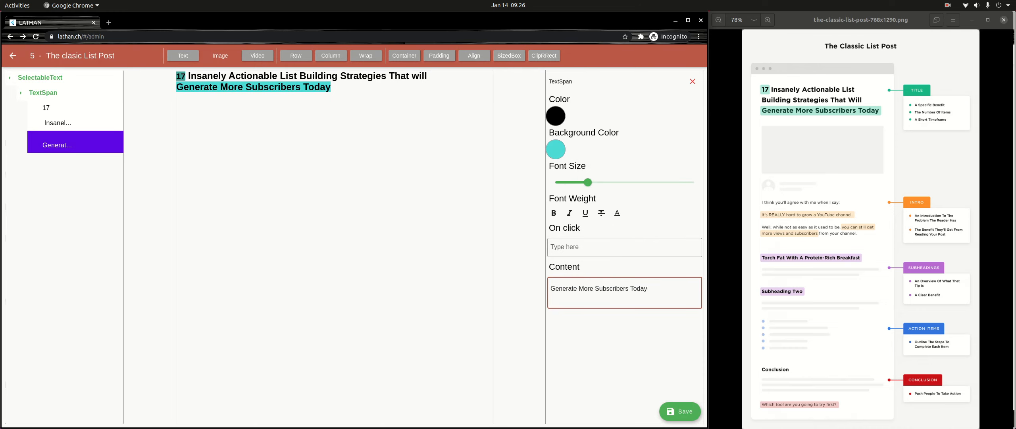
- Change the background color of the "17" span to a brighter turquoise (39DAD4)
left_click(76, 108)
left_click(555, 149)
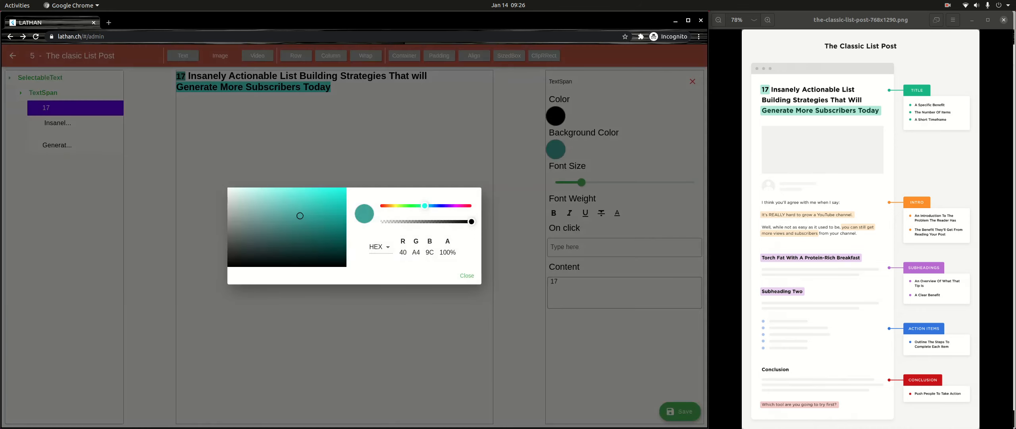
left_click_drag(424, 206, 424, 205)
mouse_move(300, 215)
left_mouse_down()
mouse_move(294, 199)
mouse_move(272, 201)
mouse_move(316, 199)
left_mouse_up()
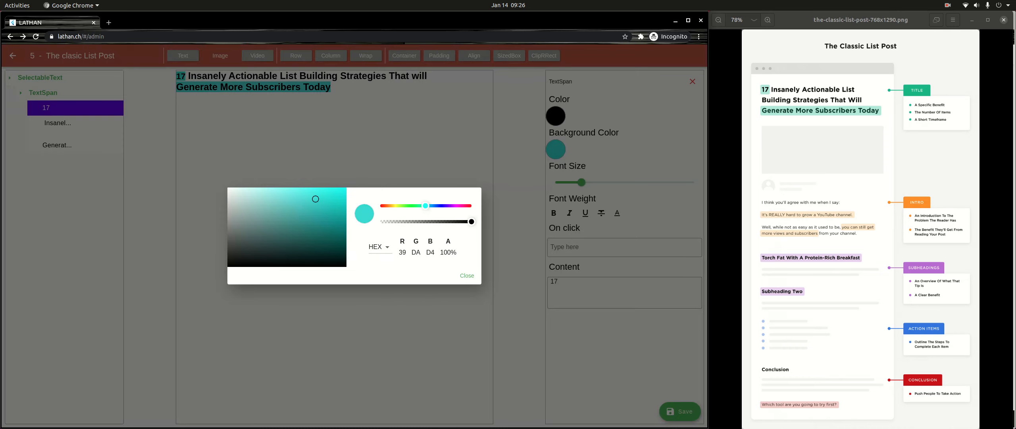
left_click(467, 275)
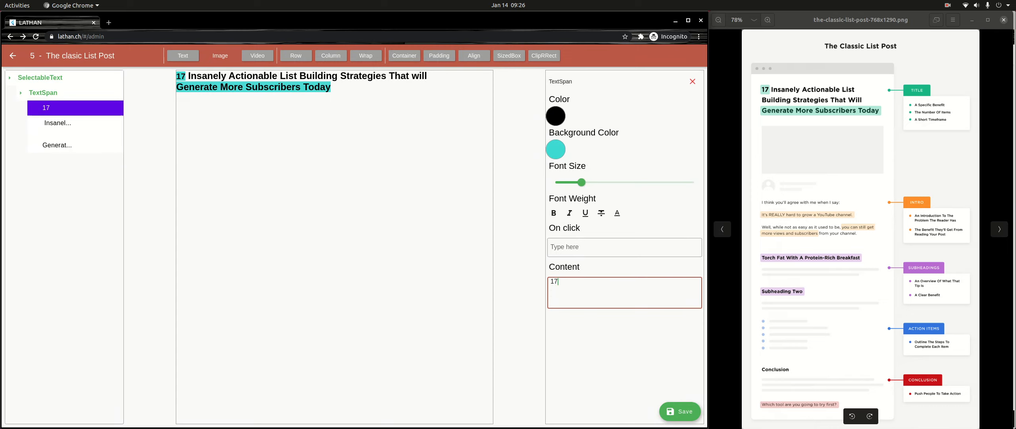
- Deselect the title and upload "WhatsApp Image 2021-01-13 at 12.33.22 AM.jpeg" from Downloads as a new image below it
left_click(40, 78)
left_click(40, 77)
left_click(40, 77)
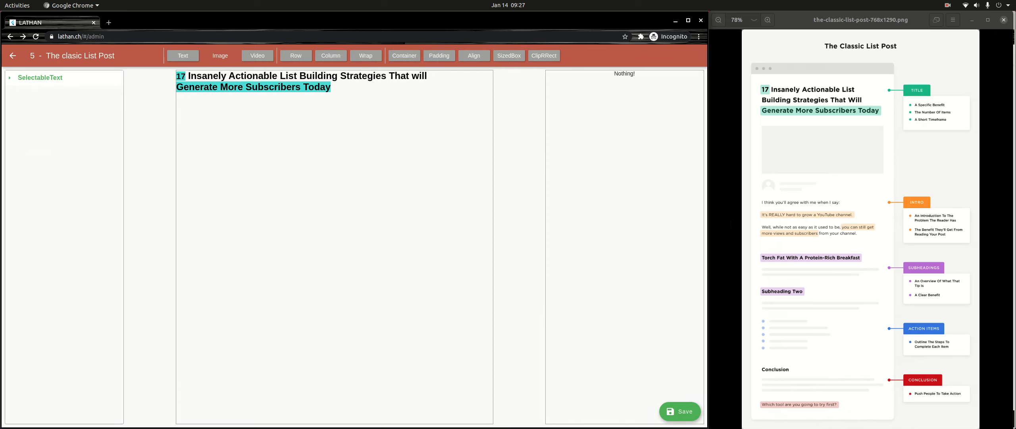
left_click(220, 56)
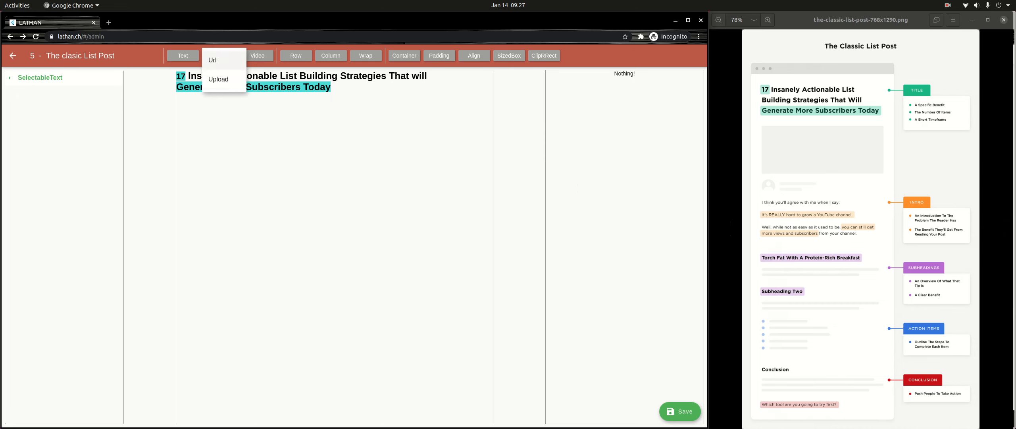
left_click(221, 80)
left_click(256, 103)
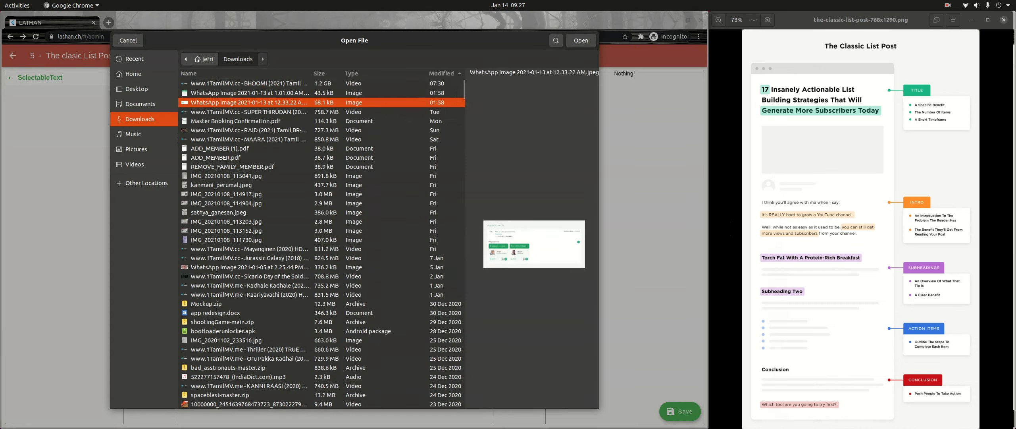
left_click(581, 41)
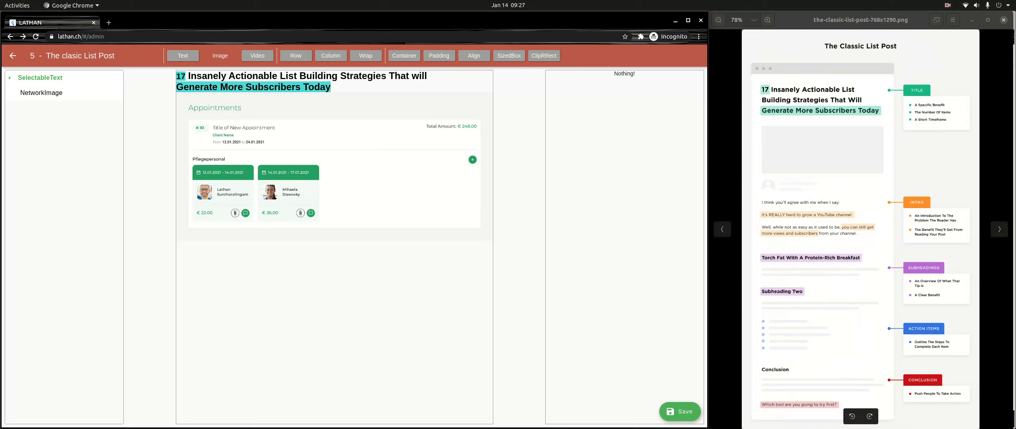
- Wrap the uploaded image in Padding with left 0, top 32 and bottom 32
left_click(41, 93)
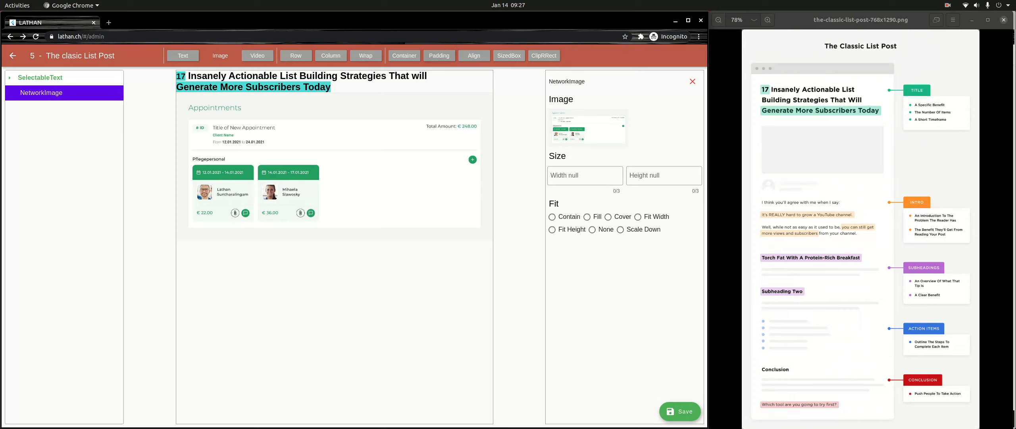
left_click(439, 55)
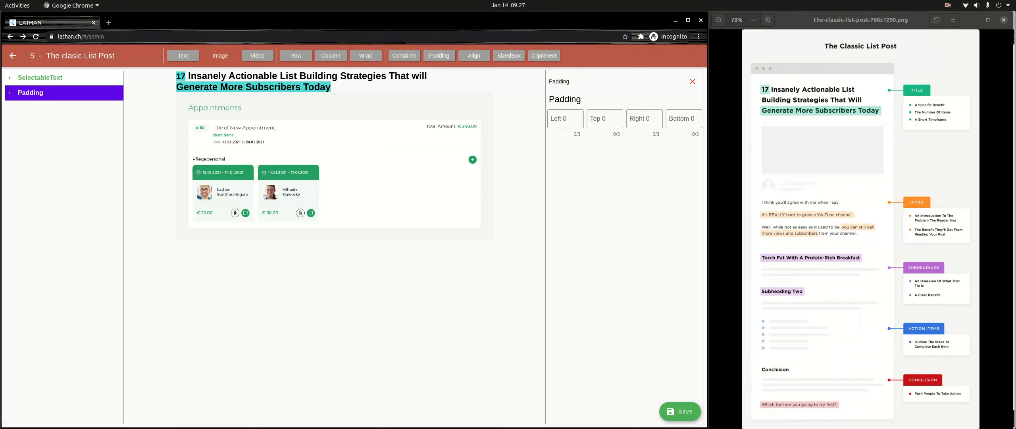
left_click(565, 119)
type("32")
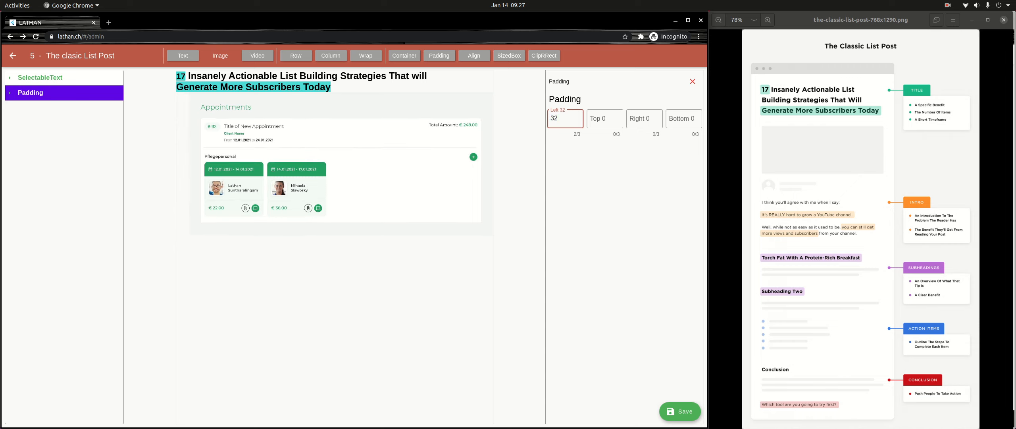
key("BackSpace")
key("BackSpace")
type("0")
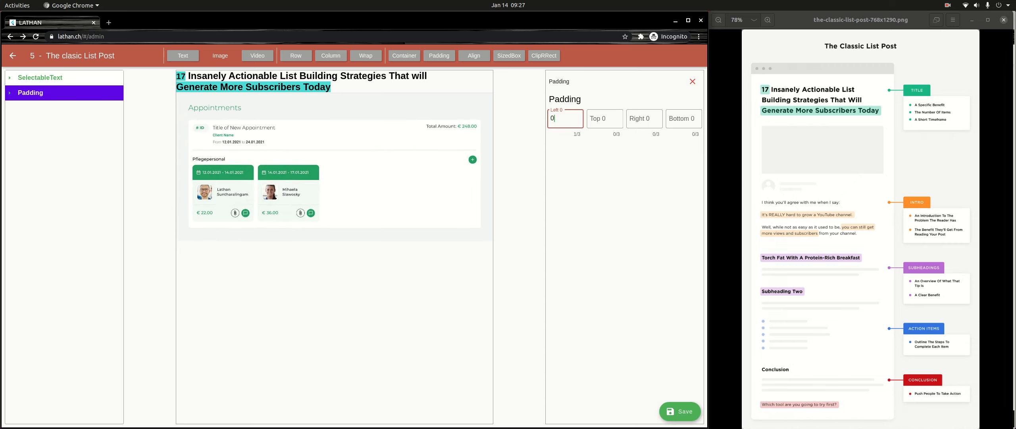
key("Tab")
type("32")
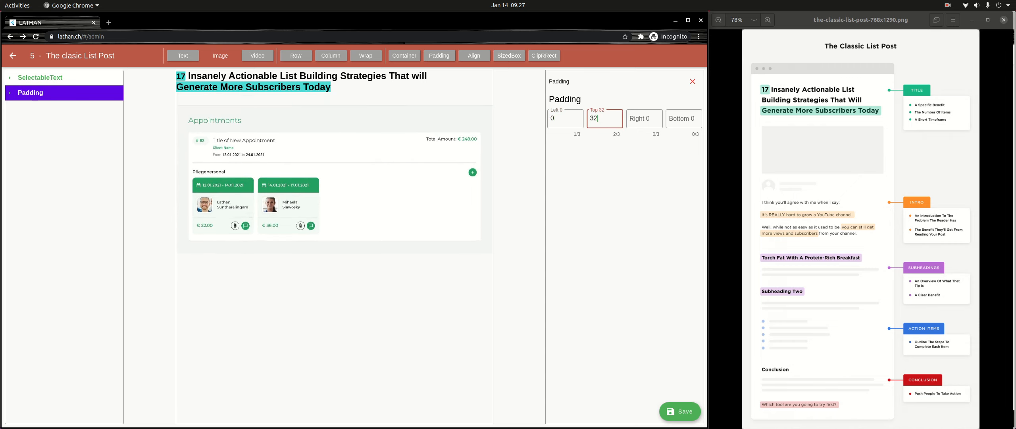
key("Tab")
key("Tab")
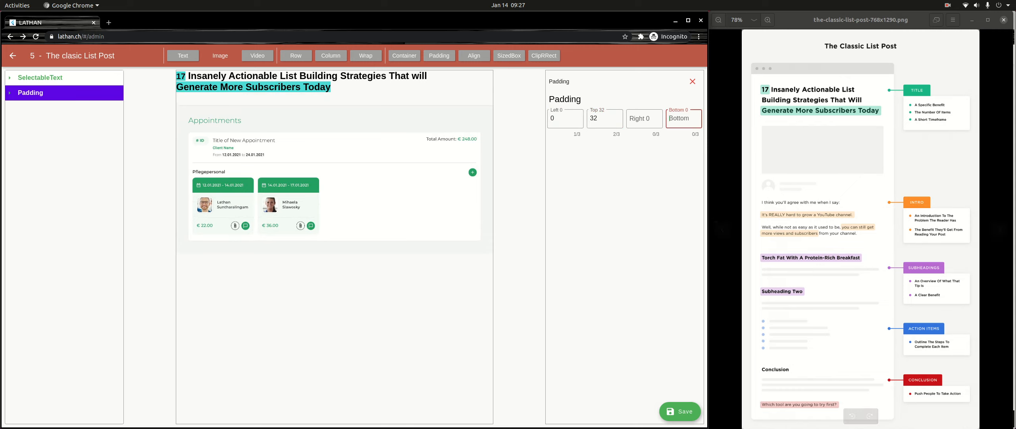
type("32")
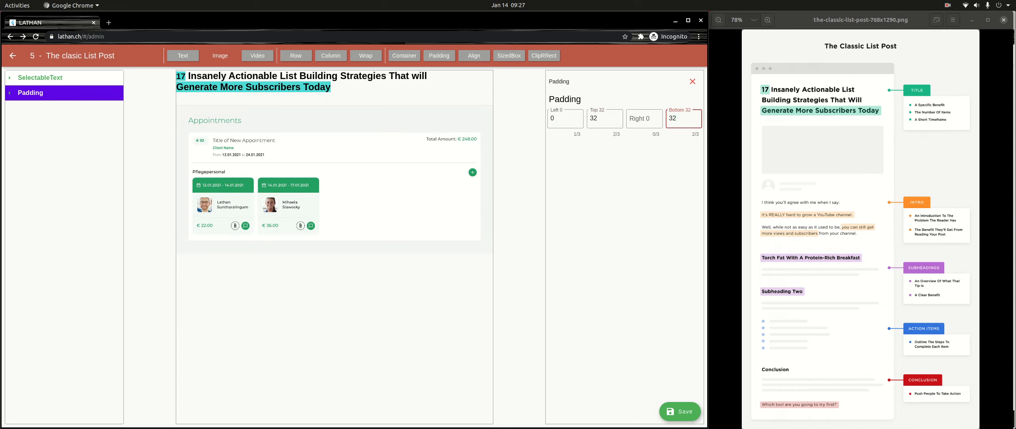
- Deselect the padded image and add a Row below it at the top level of the page
left_click(41, 78)
left_click(40, 78)
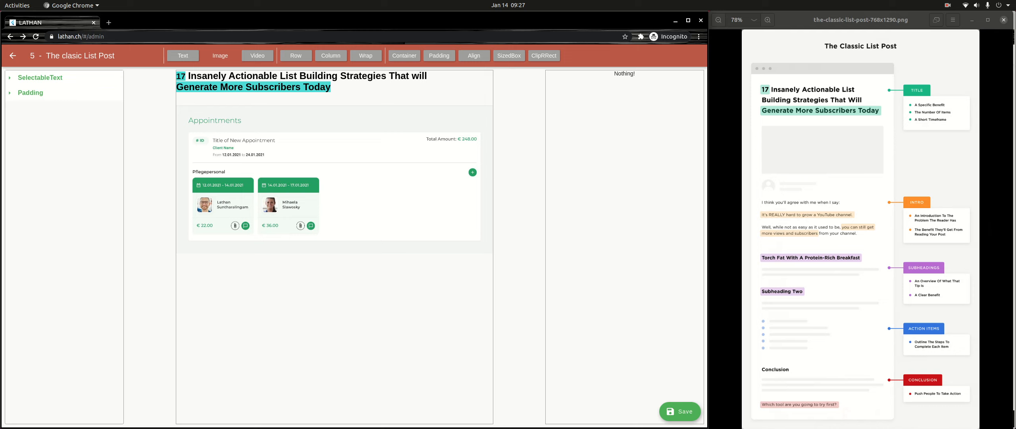
left_click(296, 56)
left_click(26, 107)
- Upload "coinanimation.gif" from the Pictures folder as an image inside the Row
left_click(236, 56)
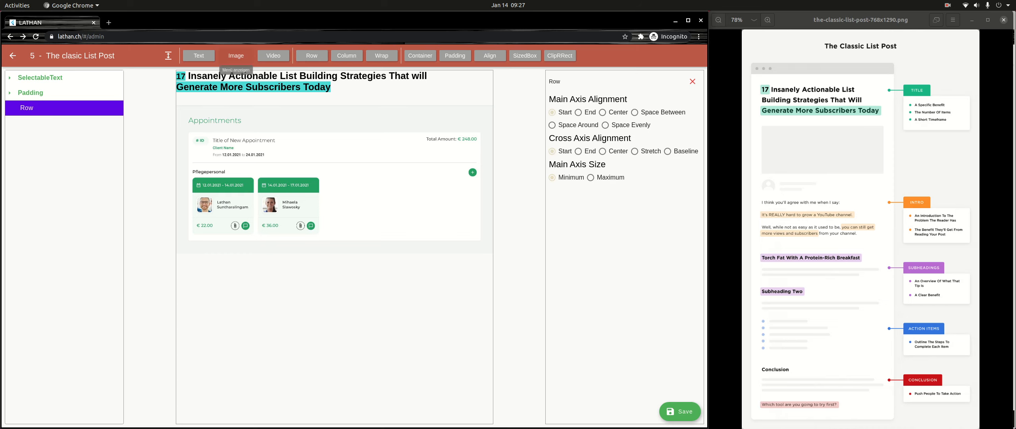
left_click(234, 79)
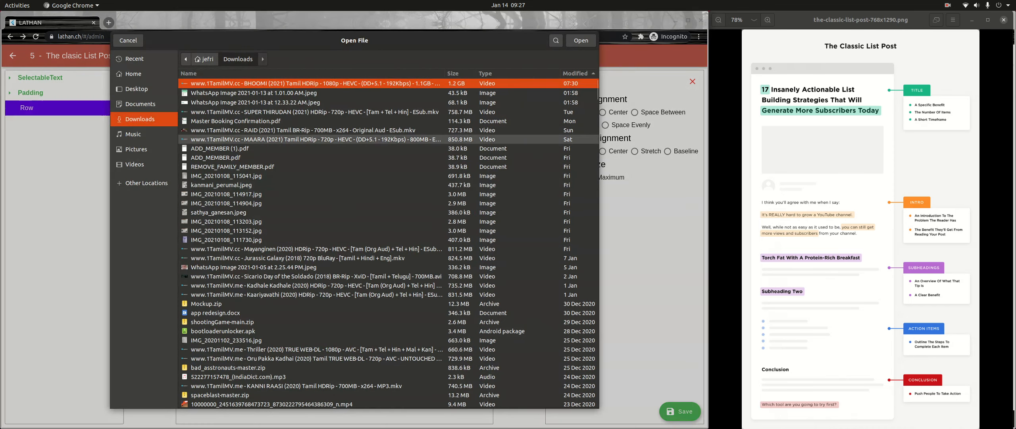
left_click(254, 130)
left_click(246, 148)
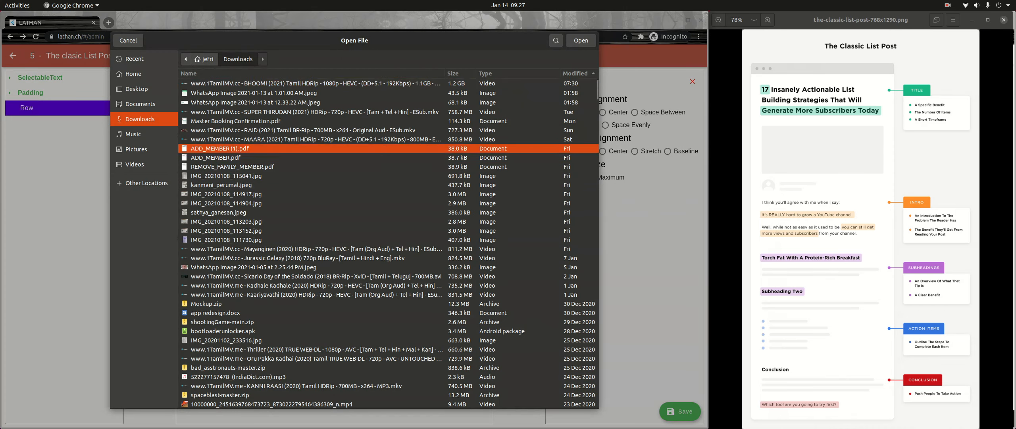
left_click(238, 158)
left_click(136, 149)
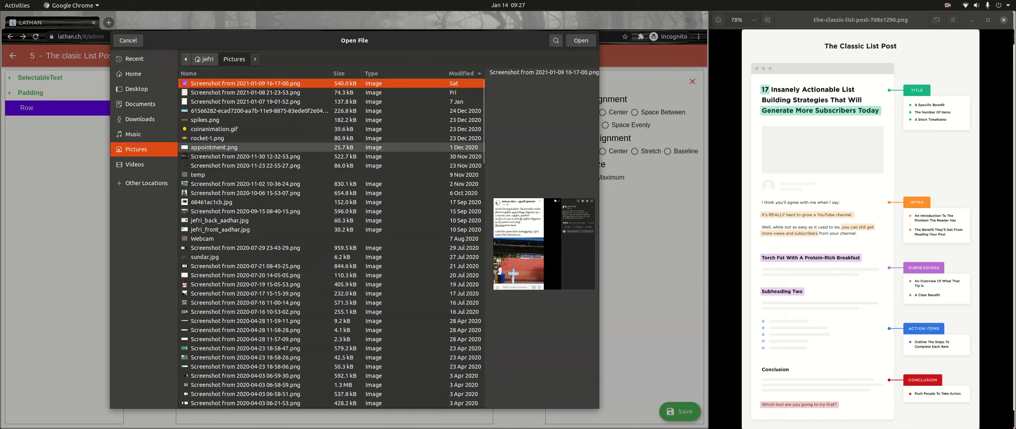
left_click(214, 129)
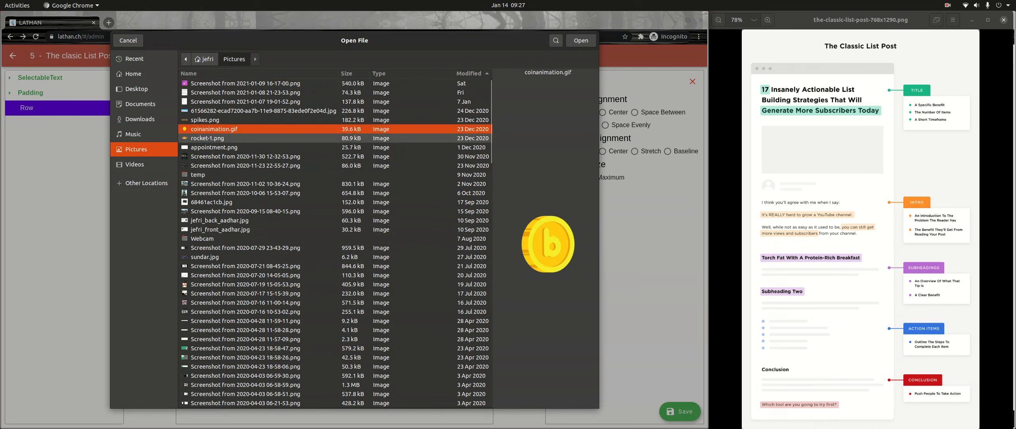
left_click(581, 40)
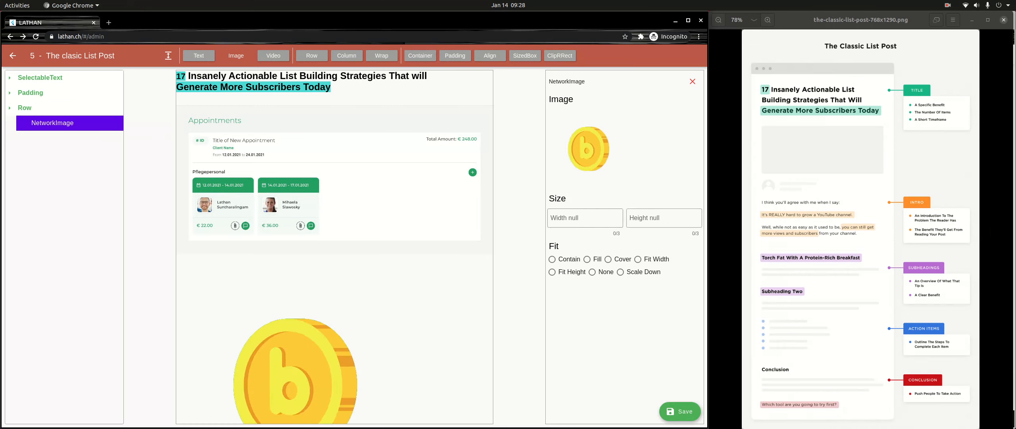
- Set the coin image's width and height to 100
type("100")
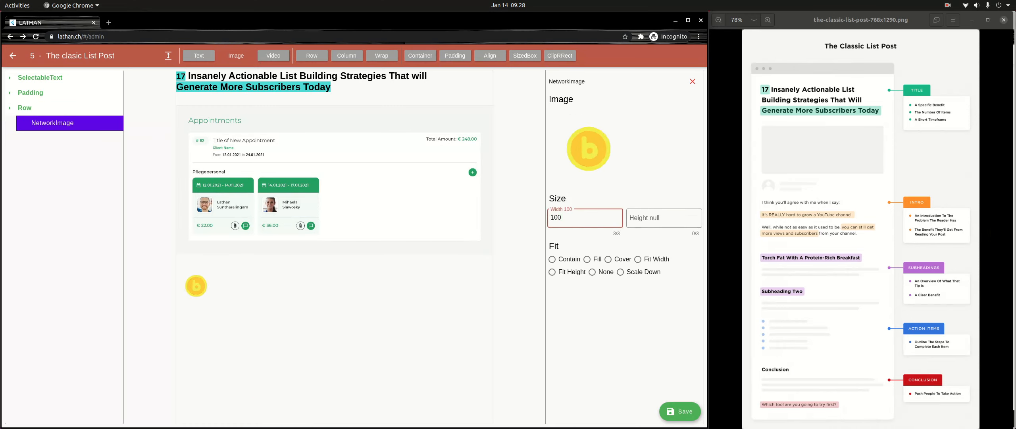
key("Tab")
type("100")
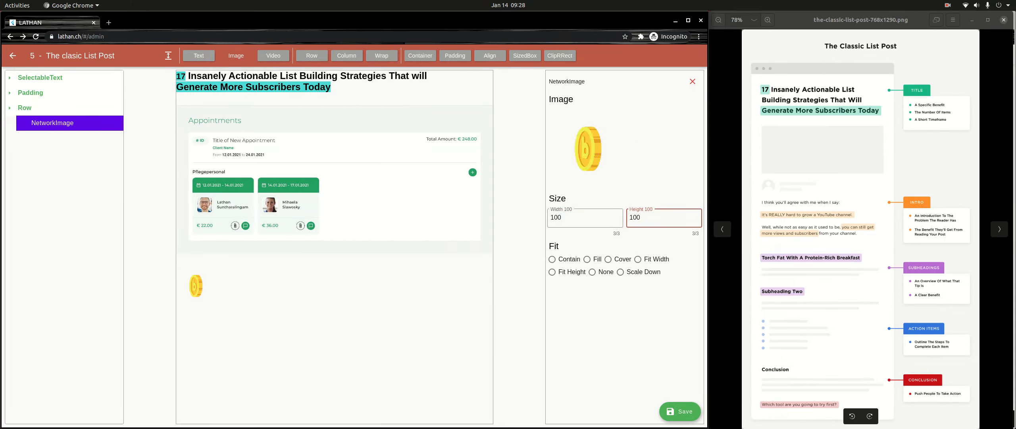
- Reduce the coin image's width to 50
left_click(572, 218)
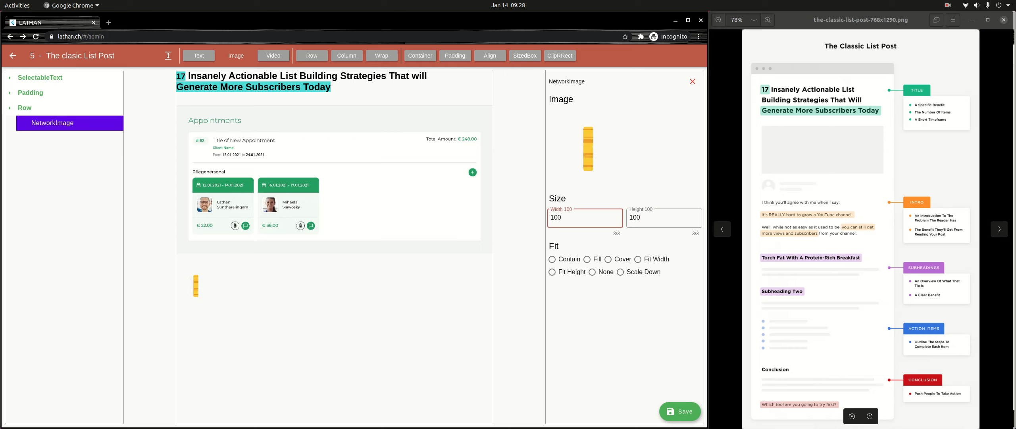
key("BackSpace")
key("BackSpace")
key("BackSpace")
type("50")
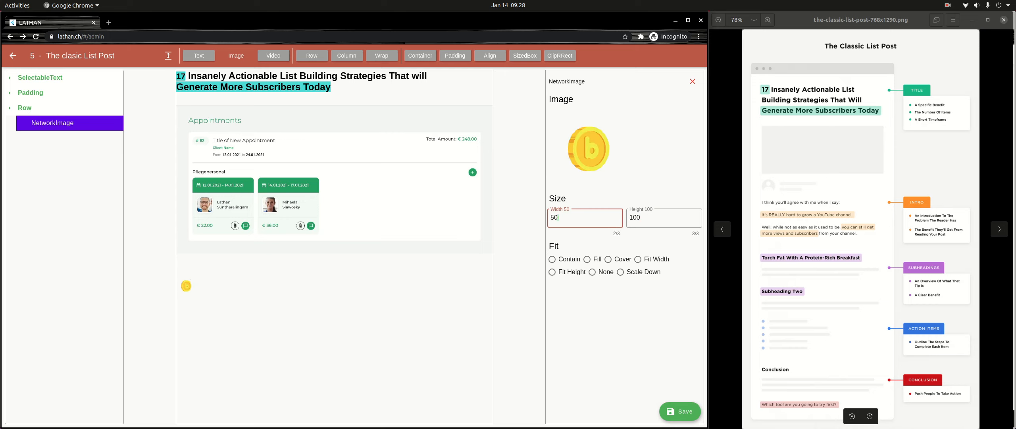
left_click(636, 217)
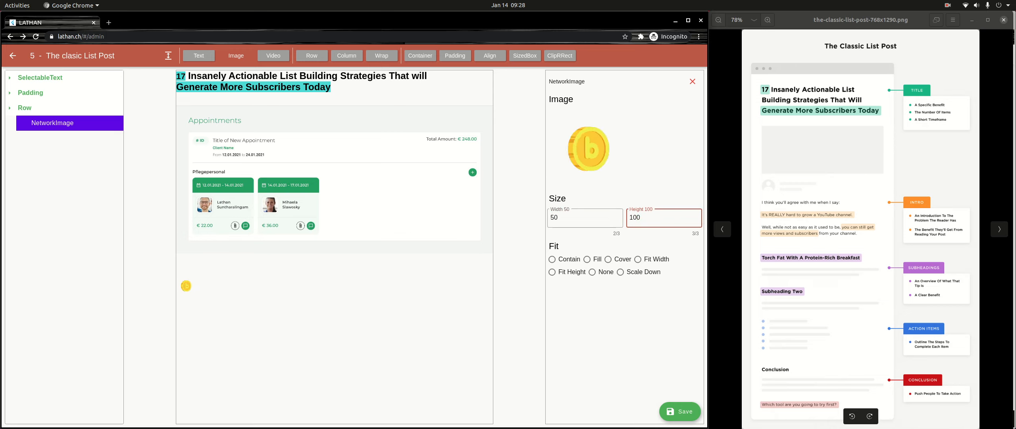
- Add a Column with two text elements beside the coin image in the Row, and give the first text the content "Name"
left_click(24, 108)
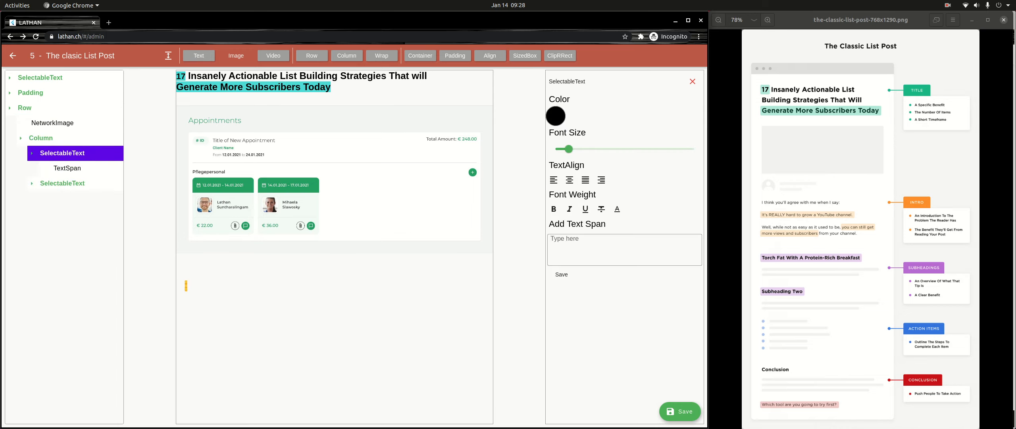
left_click(67, 168)
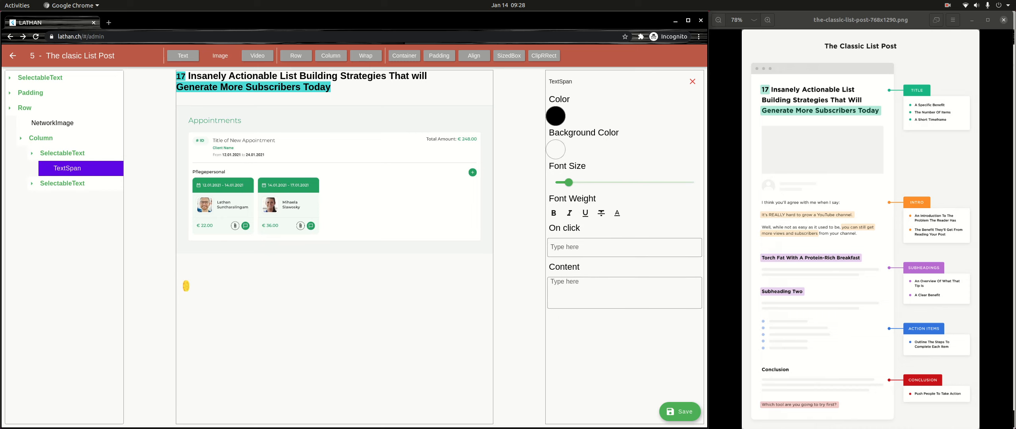
left_click(624, 292)
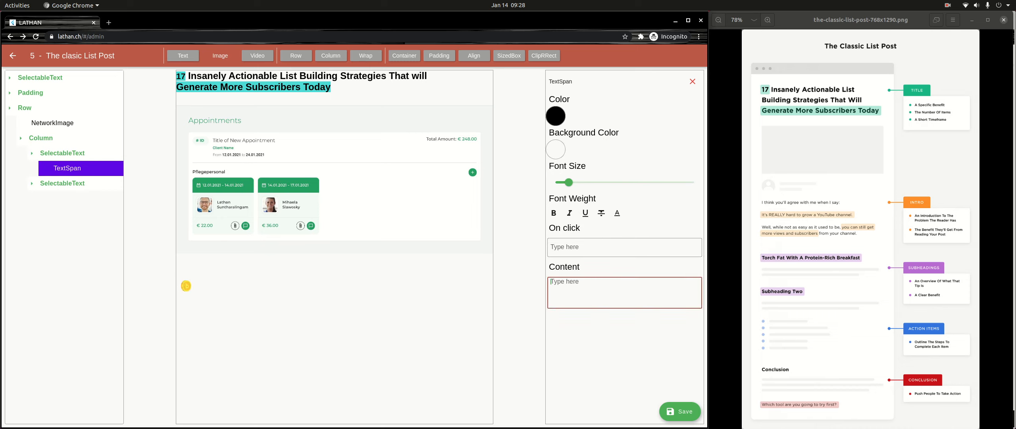
type("Name")
- Set the content of the Column's second text element to "Description"
left_click(186, 286)
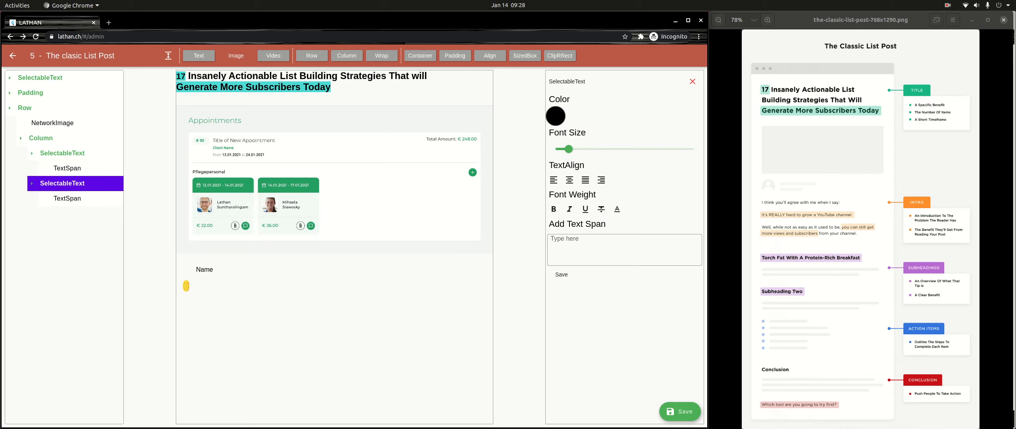
left_click(187, 286)
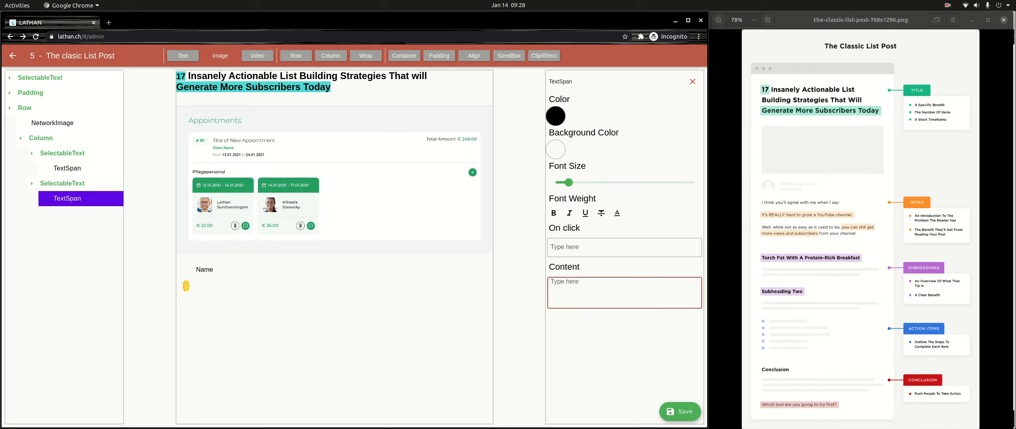
type("Description")
- Set the Row's cross axis alignment to Center and deselect the Row
left_click(24, 107)
left_click(25, 108)
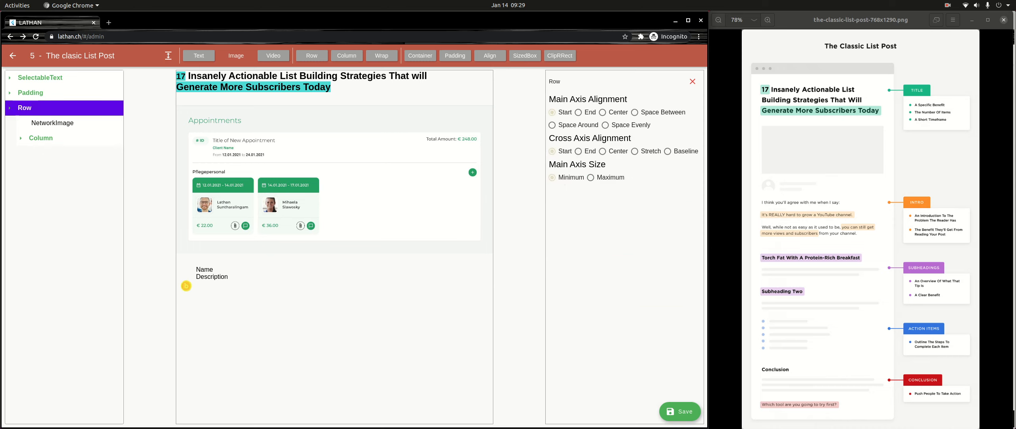
left_click(603, 151)
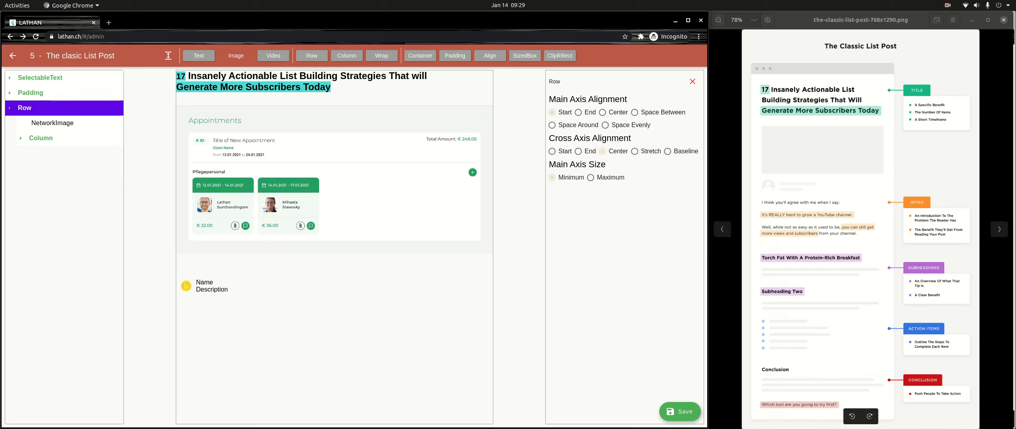
left_click(693, 81)
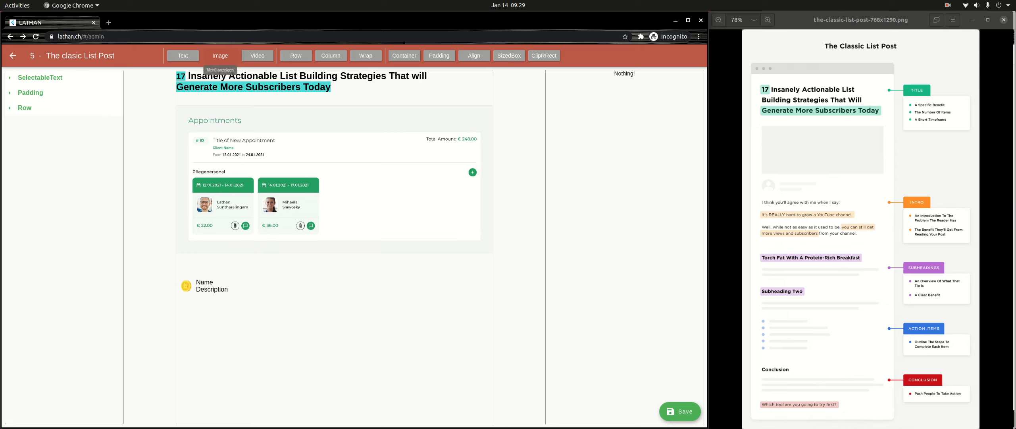
- Add a text element below the Row with the content "I think YOu'll agree with me when I say:" and deselect it
left_click(183, 56)
left_click(40, 123)
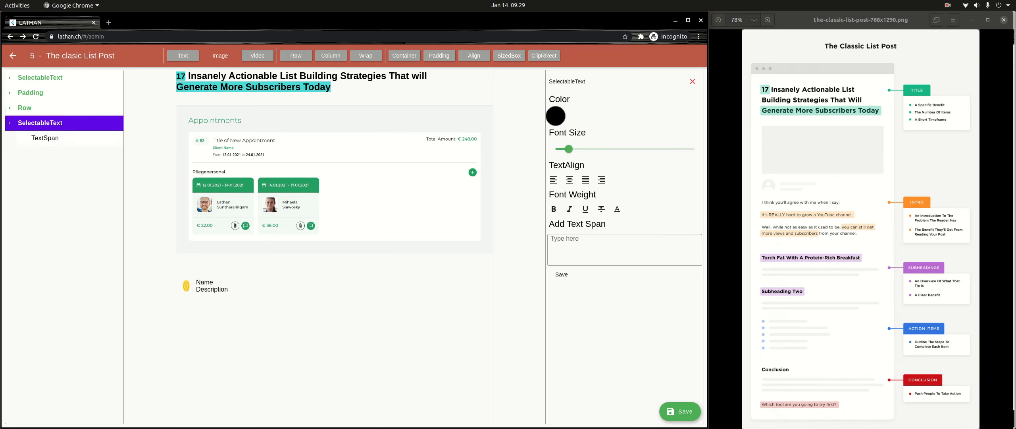
left_click(45, 139)
left_click(551, 281)
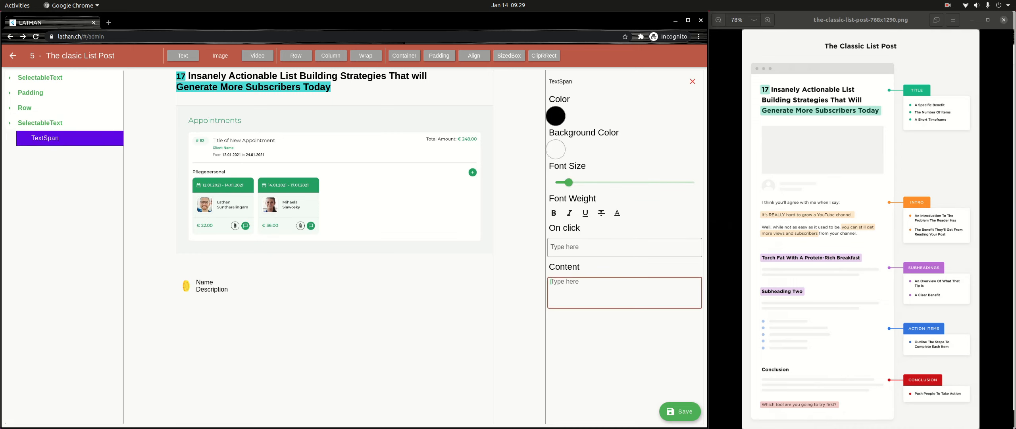
type("I think YOu'll agree with me")
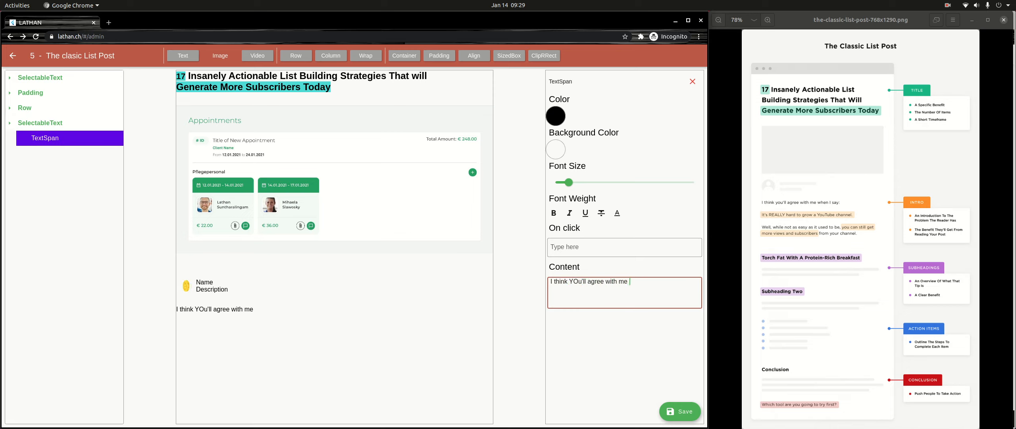
type(" when I say:")
left_click(692, 82)
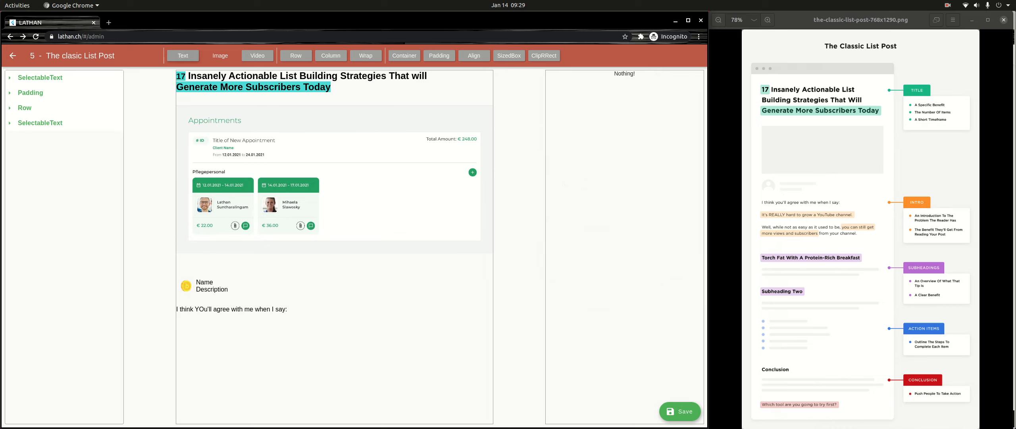
- Add another text element below the intro line with the content "It's REALLY hard to grow a YouTube Channel"
left_click(183, 56)
left_click(41, 138)
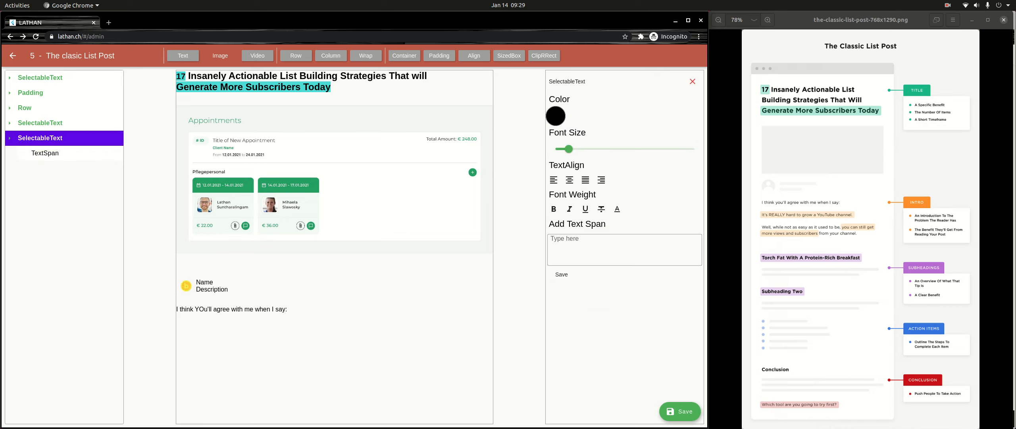
left_click(45, 154)
left_click(625, 292)
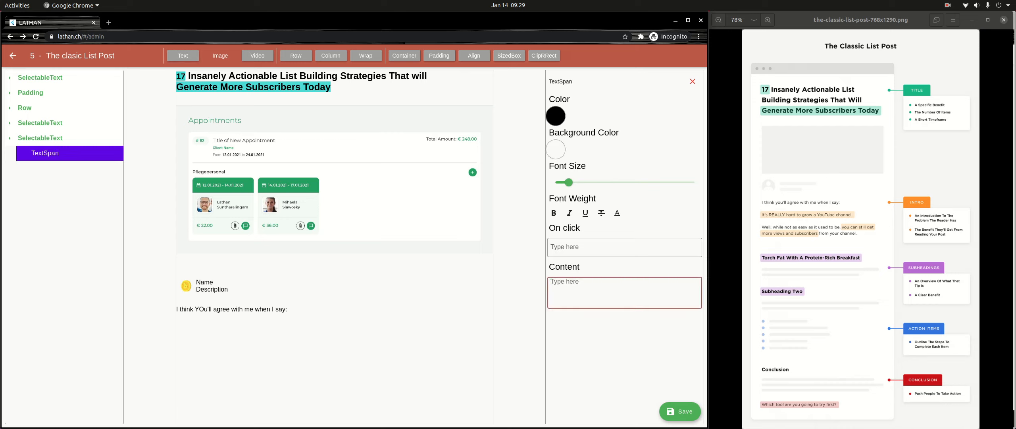
type("It's REALLY ha")
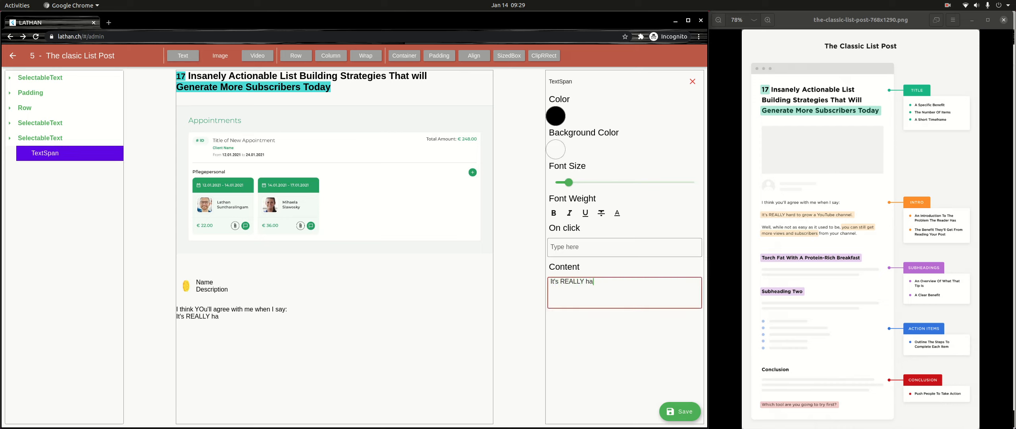
type("rd to grow a YouT")
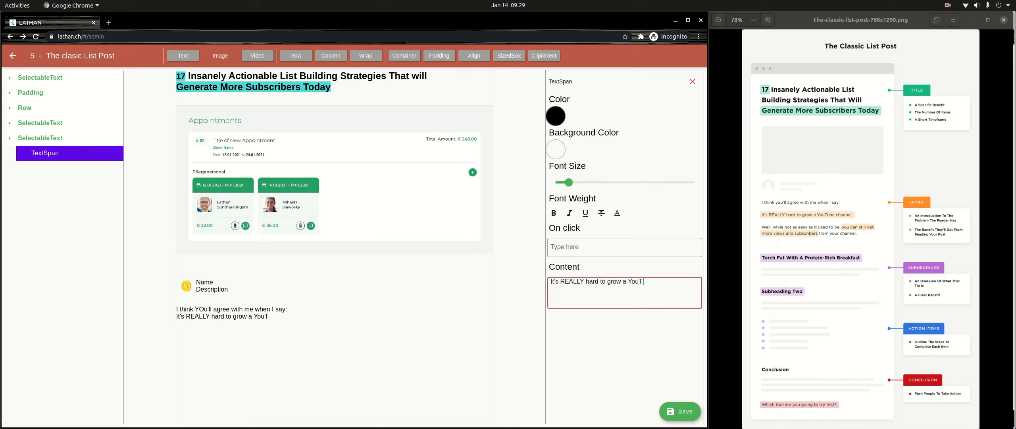
type("ube Channel")
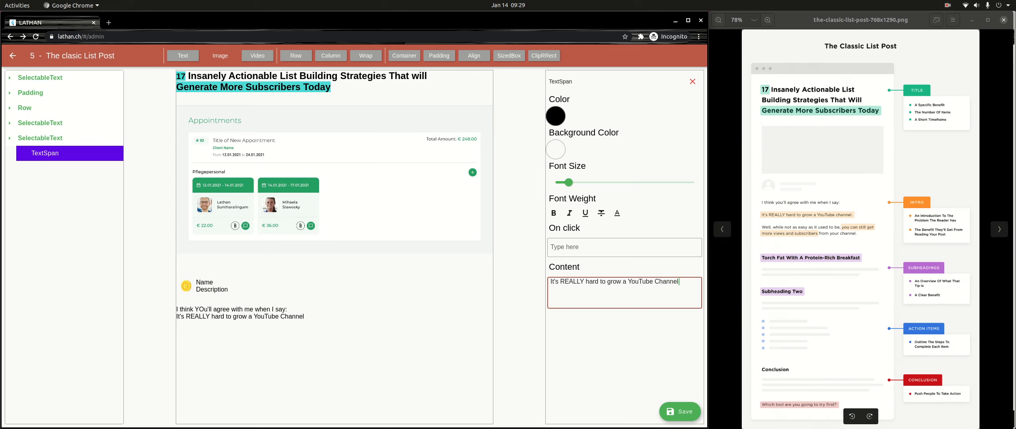
- Give the "It's REALLY hard to grow a YouTube Channel" span a soft yellow background color
left_click(556, 150)
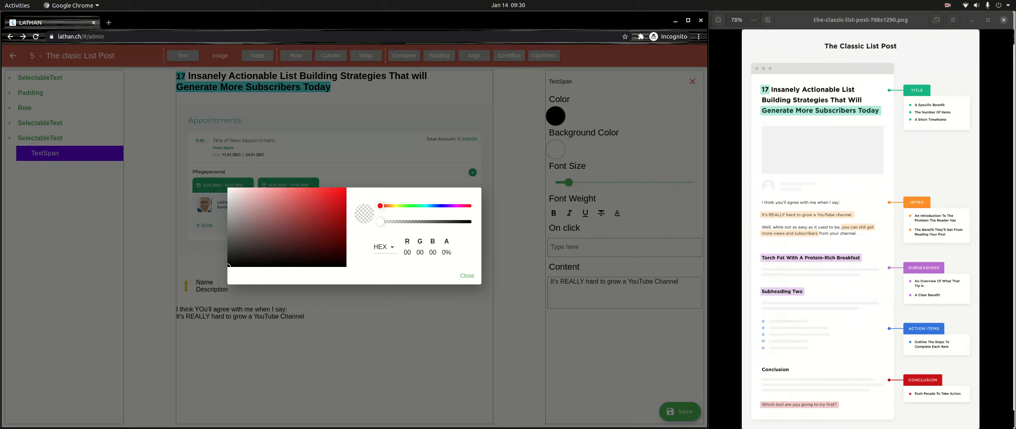
left_click_drag(381, 206, 394, 206)
left_click(303, 214)
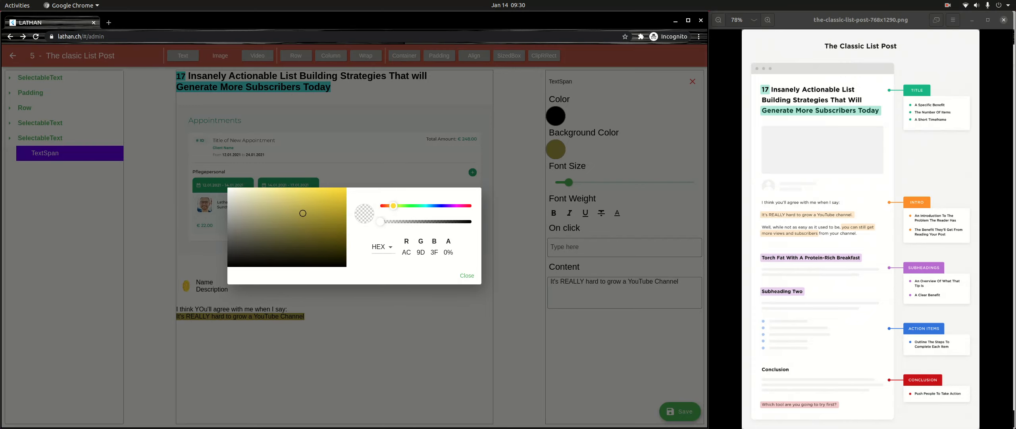
left_click_drag(303, 214, 289, 195)
left_click(467, 276)
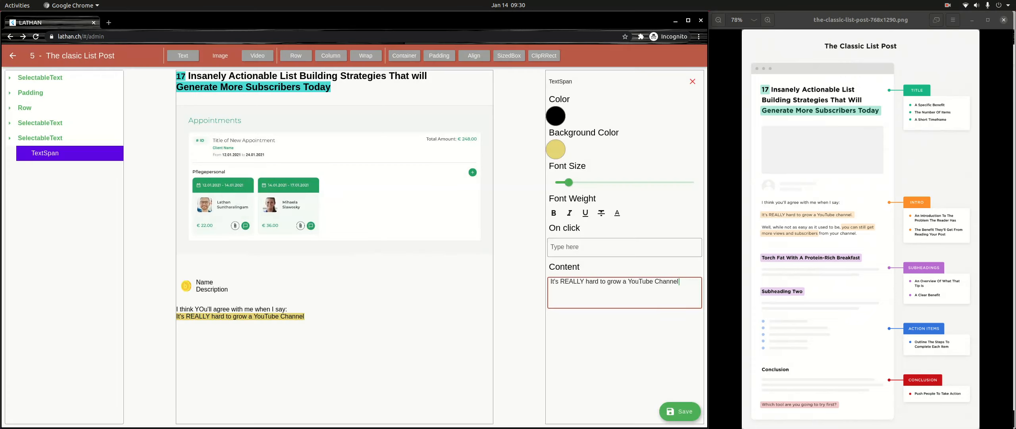
- Wrap the highlighted YouTube channel text in Padding with a top value of 16
left_click(40, 138)
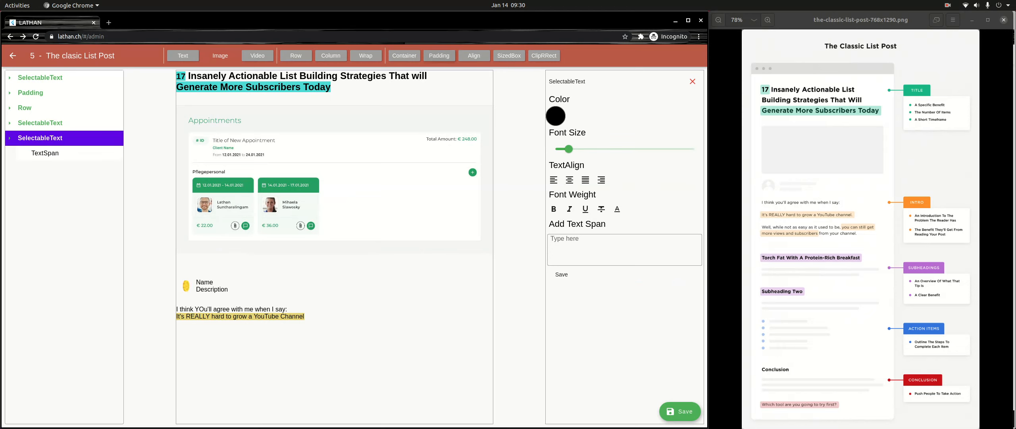
left_click(439, 56)
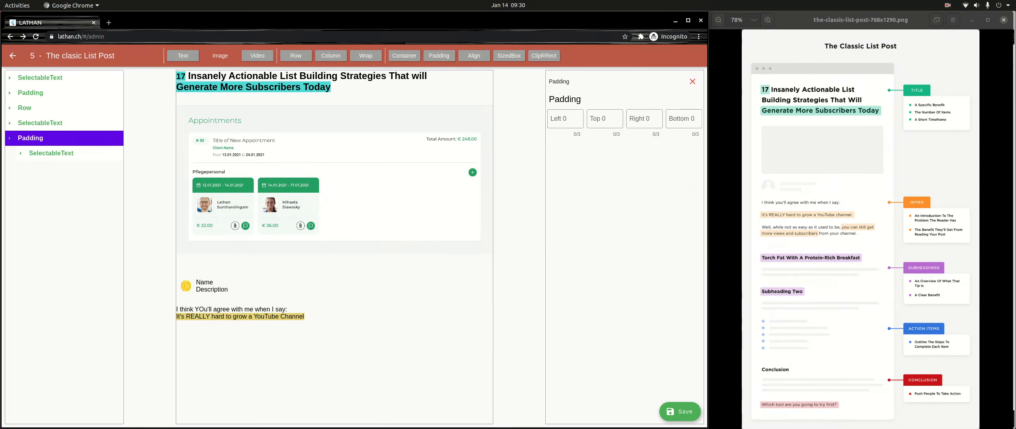
left_click(644, 119)
left_click(605, 118)
type("16")
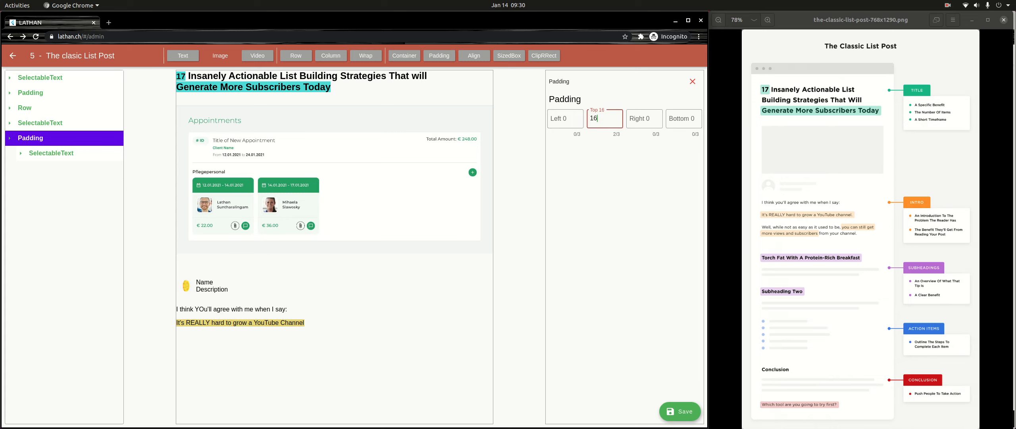
- Add a SizedBox with a height of 32 below the padded YouTube channel text, leaving nothing selected
left_click(693, 82)
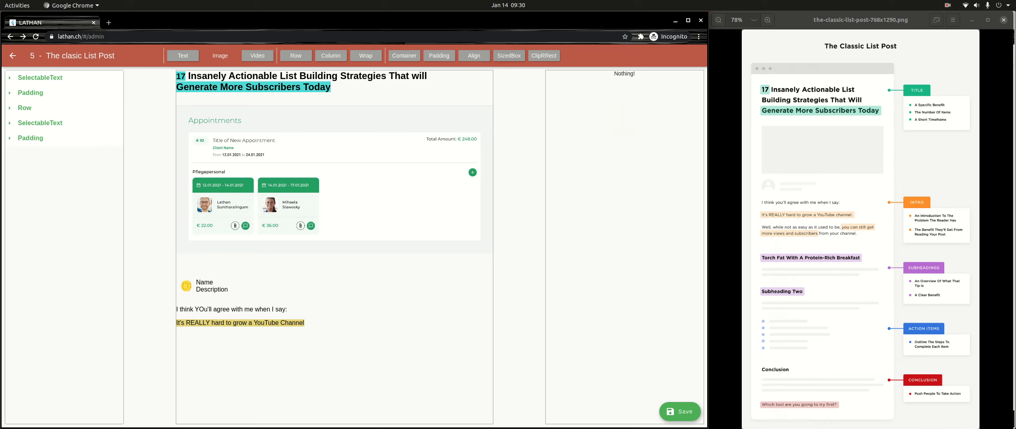
left_click(509, 55)
left_click(34, 153)
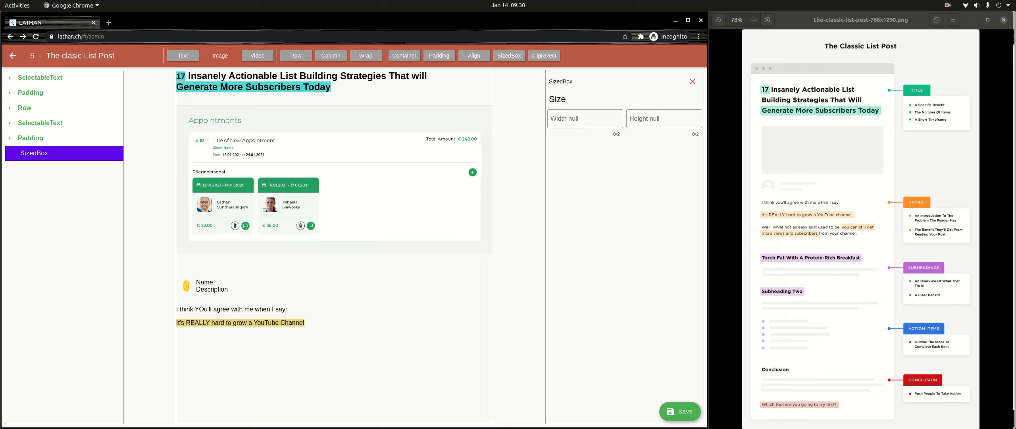
left_click(585, 118)
left_click(663, 118)
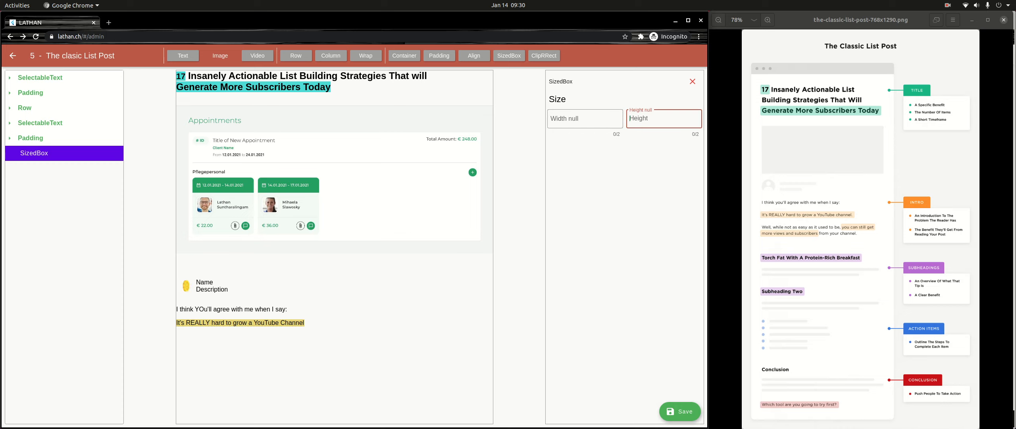
type("32")
left_click(30, 138)
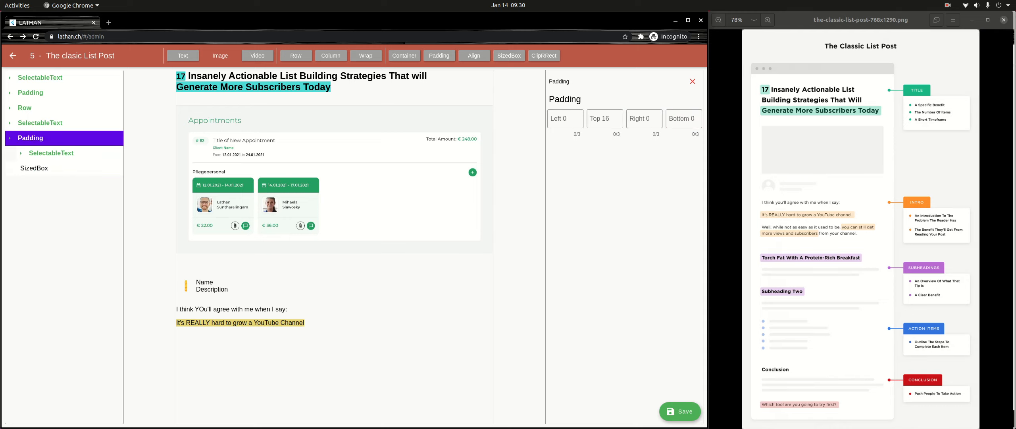
left_click(30, 138)
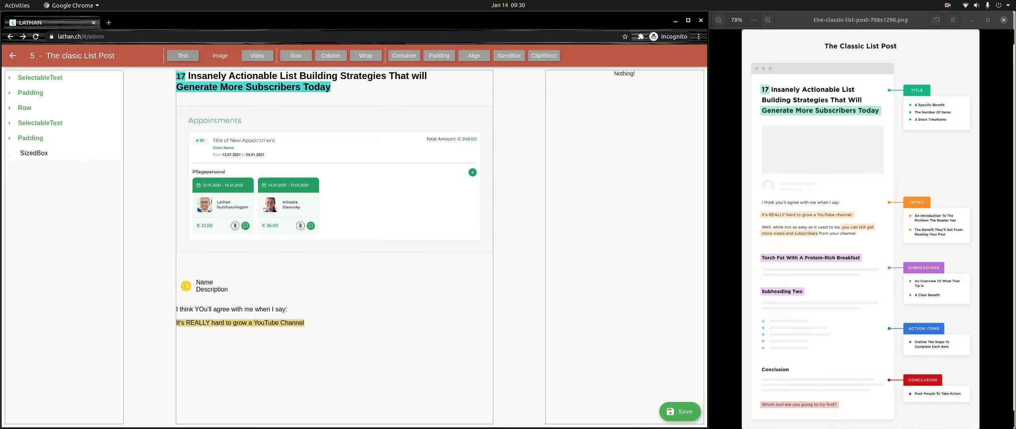
- Add a text element below the SizedBox with the content "Well, while not as easy as it used to be,"
left_click(183, 56)
left_click(40, 168)
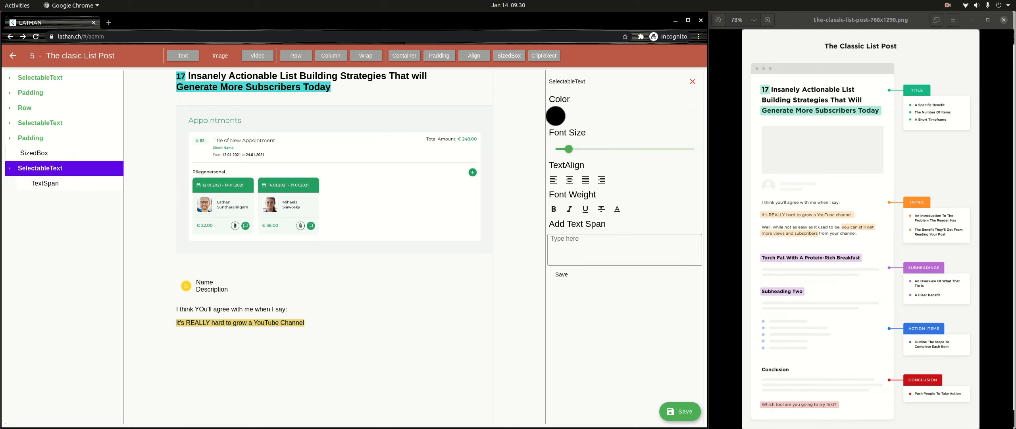
left_click(45, 183)
left_click(624, 292)
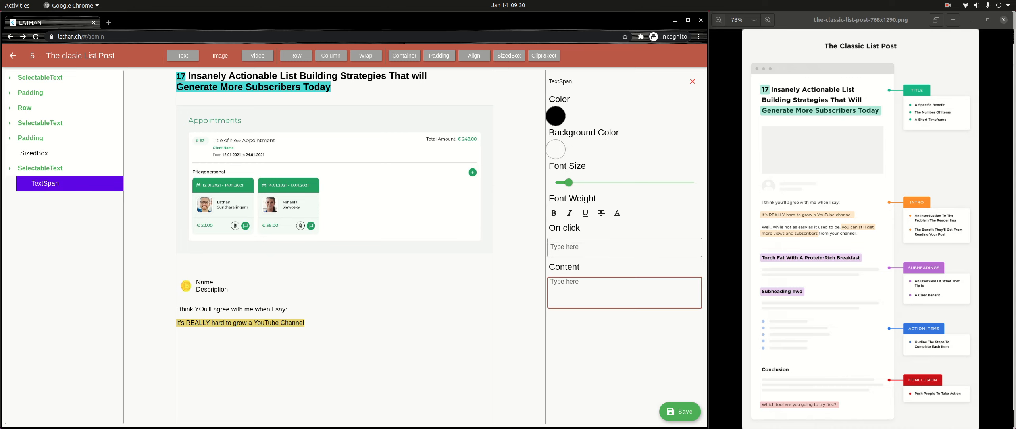
type("Well, while not as easy")
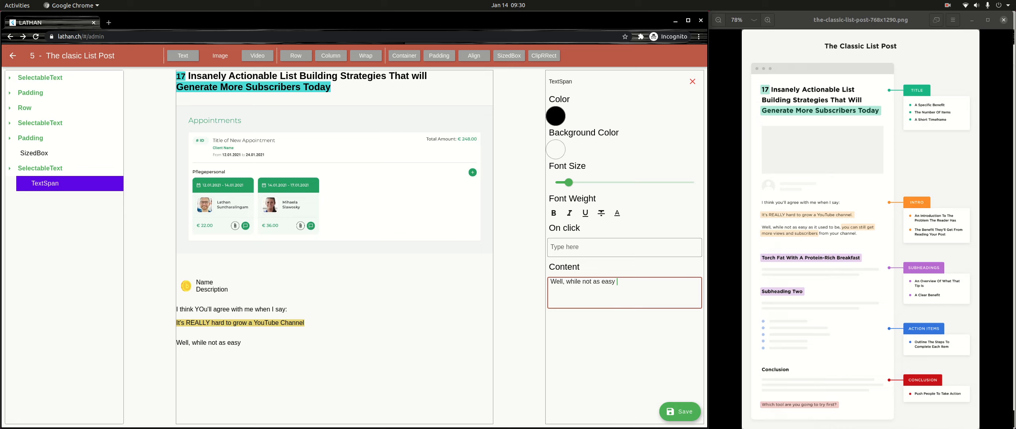
type(" as it used to be,")
- Add the text span "You can still get more views and subscribers" to the new text element
left_click(40, 168)
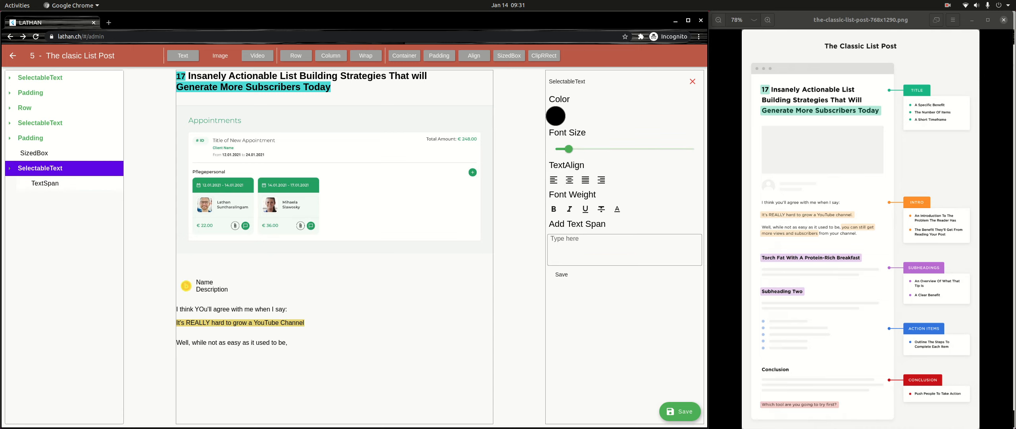
left_click(625, 250)
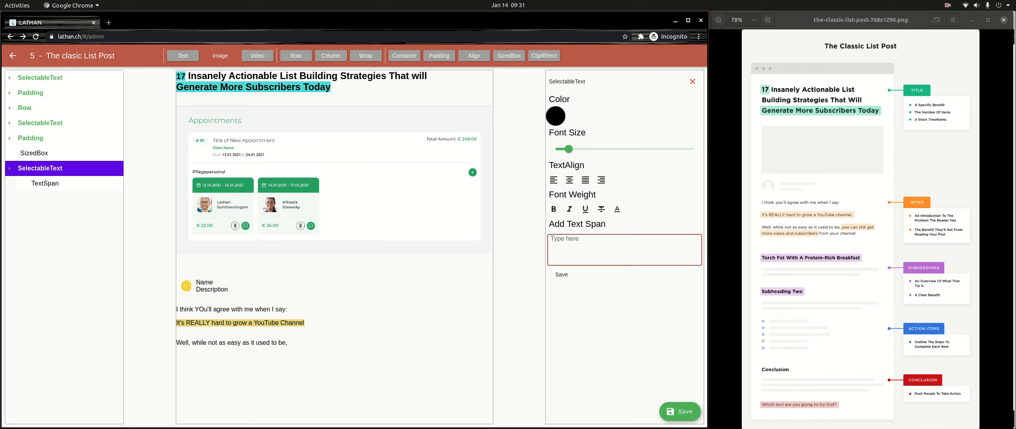
type("You can still get more views and sub")
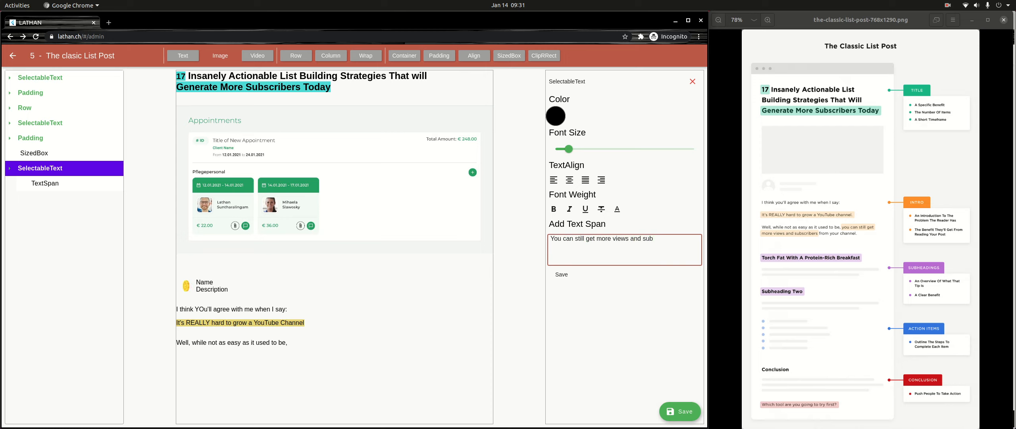
type("scribers f")
left_click(562, 275)
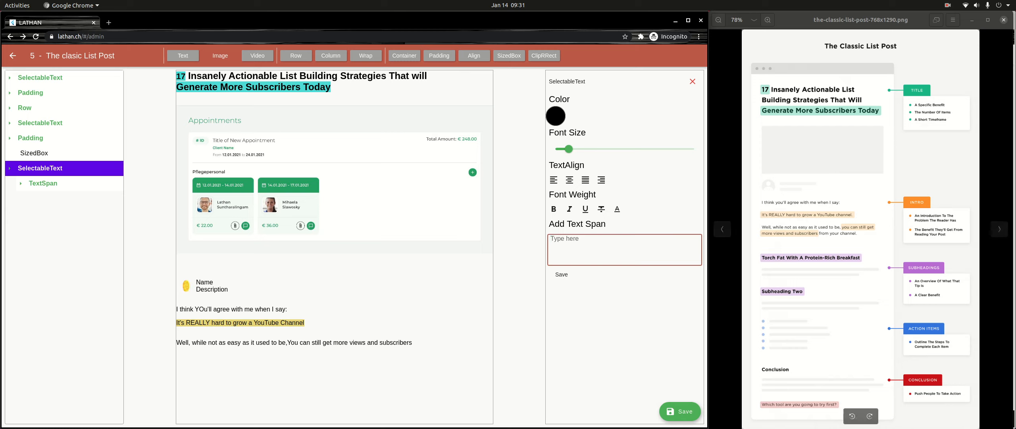
- Add another text span "from your channel." at the end of the same text element
type("from")
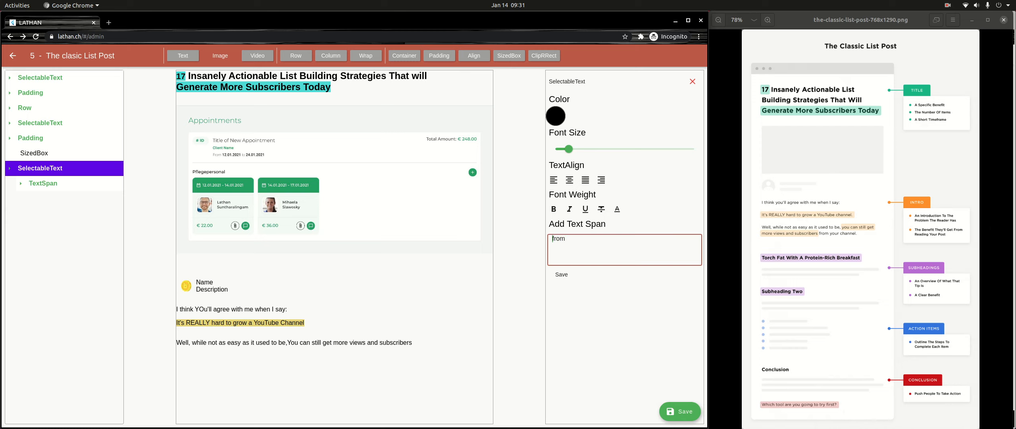
type(" your channel.")
left_click(562, 274)
- Give the "You can still get more views and subscribers" span a light yellow background color and deselect the text element
left_click(43, 183)
left_click(57, 198)
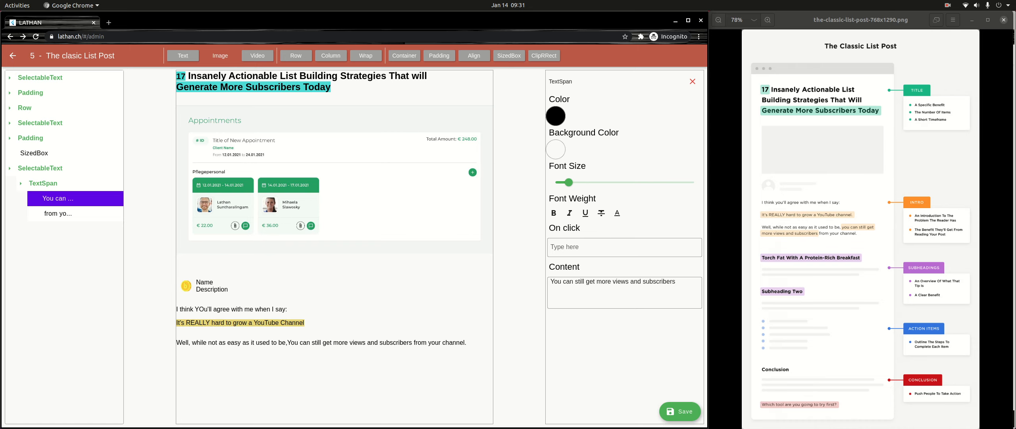
left_click(555, 149)
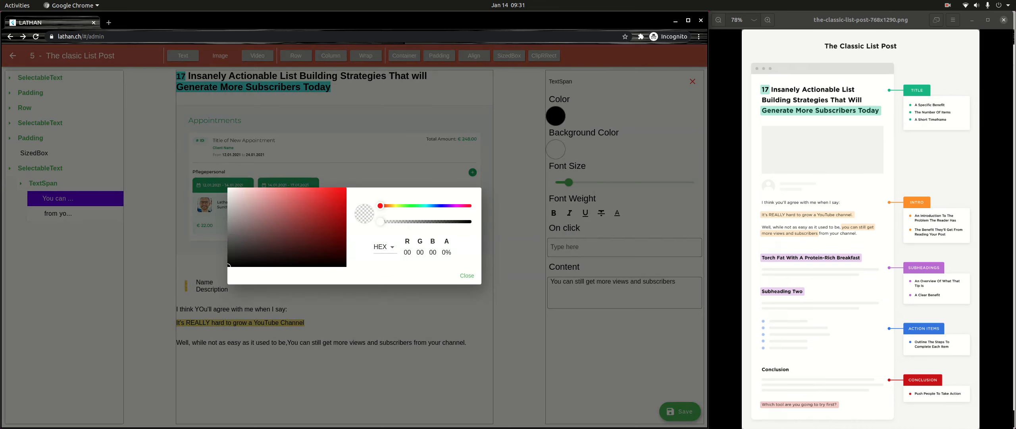
left_click_drag(381, 205, 397, 205)
left_click(304, 198)
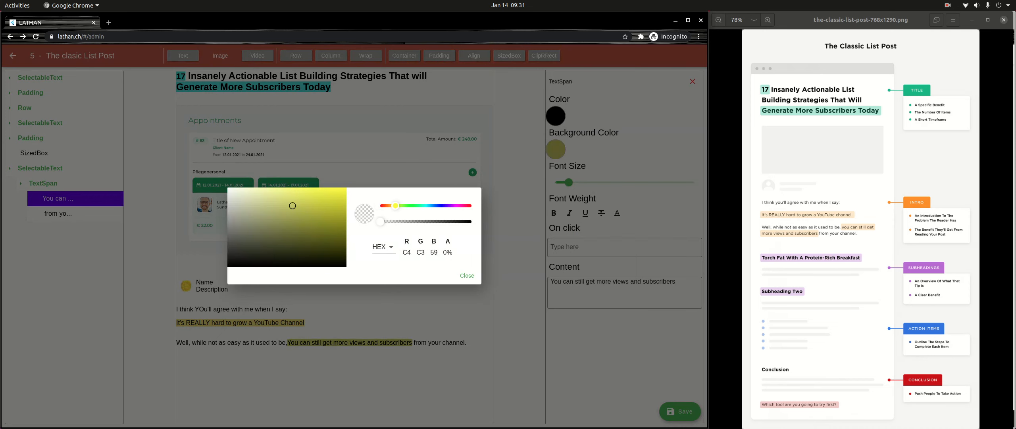
left_click(287, 190)
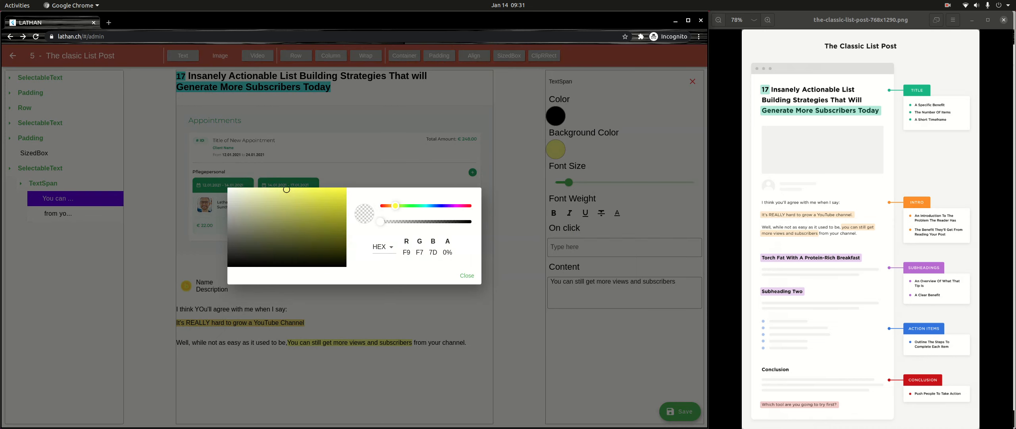
left_click_drag(287, 190, 292, 192)
left_click(467, 275)
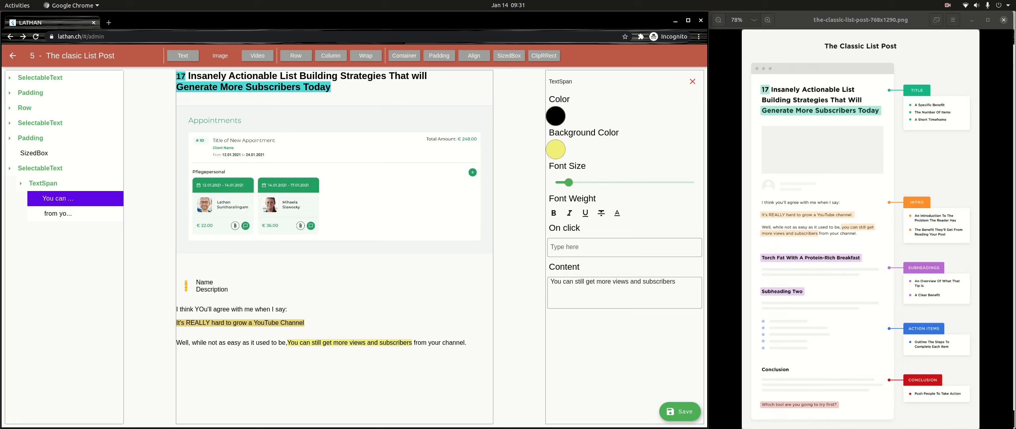
left_click(40, 168)
left_click(41, 168)
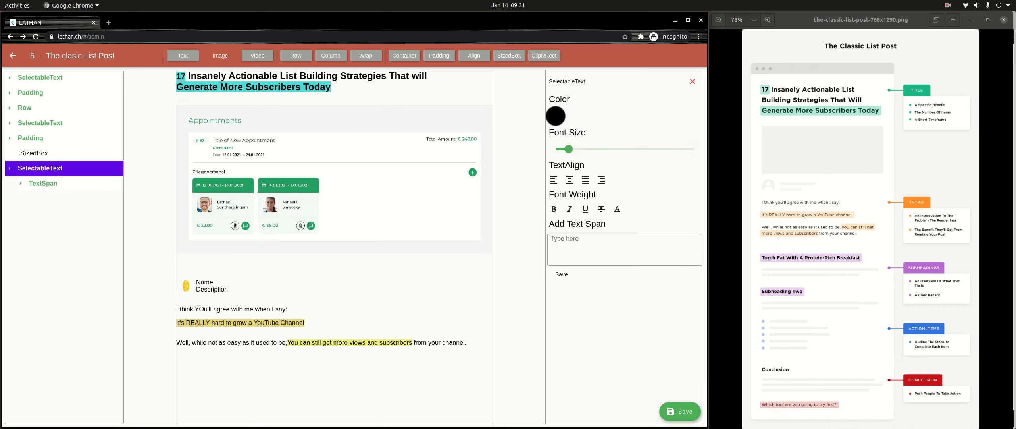
left_click(40, 168)
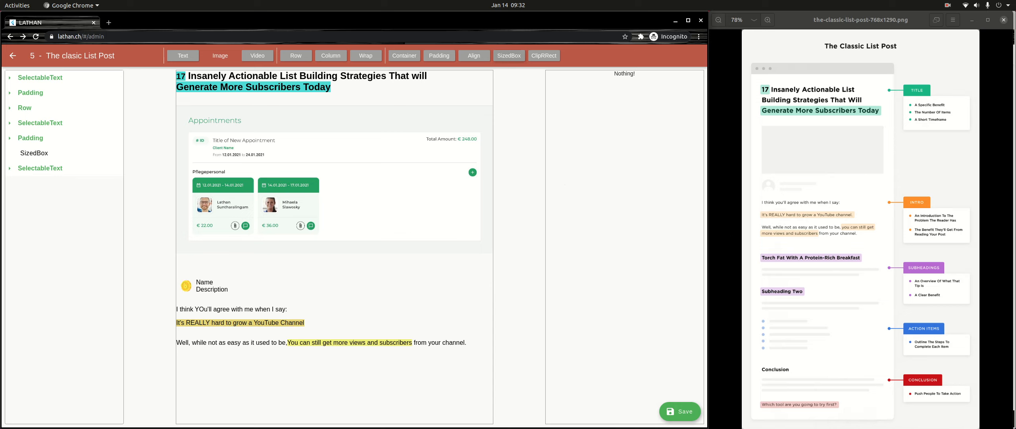
- Add a SizedBox with a height of 99 below the last text element, leaving nothing selected
left_click(509, 56)
left_click(34, 183)
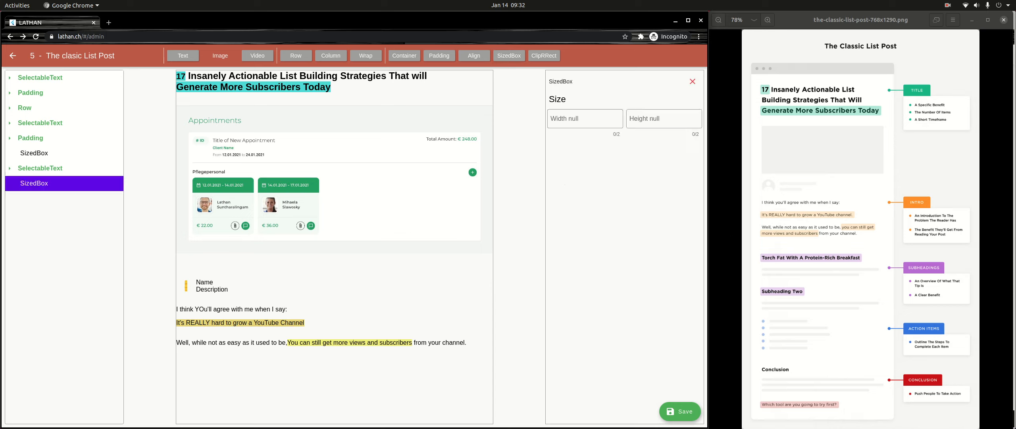
left_click(664, 119)
type("99")
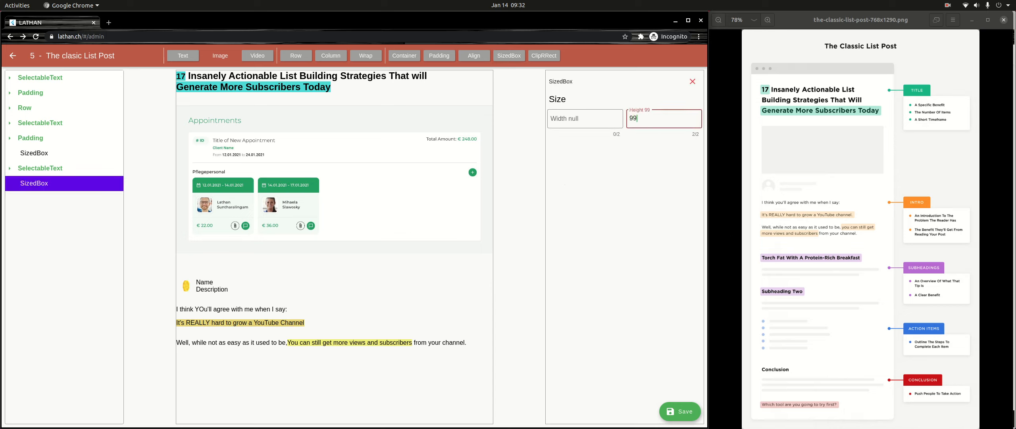
left_click(41, 167)
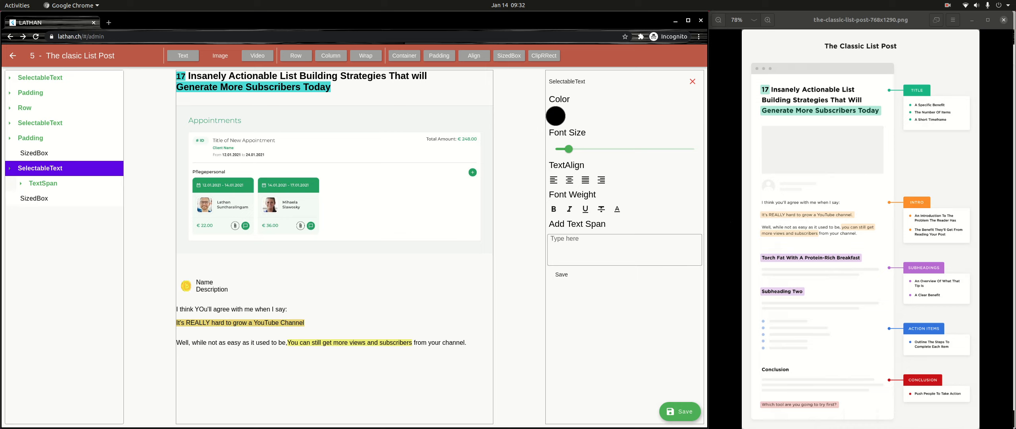
left_click(40, 168)
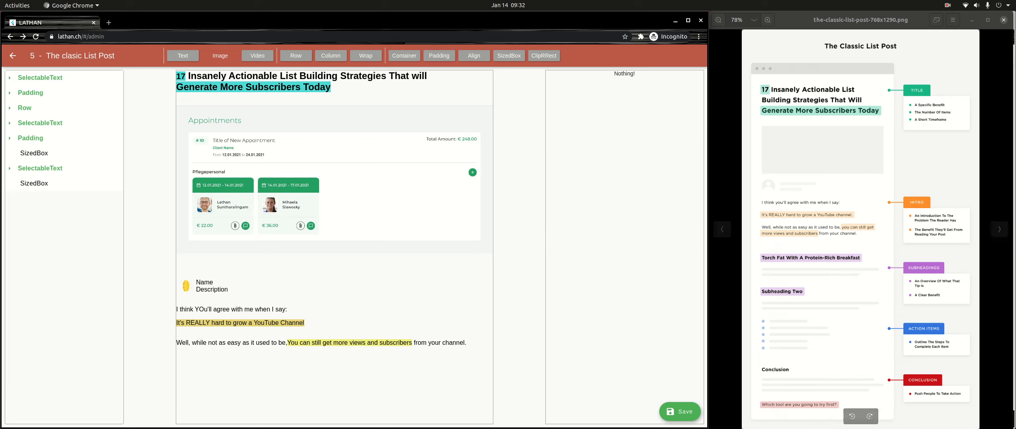
- Add a Container at the end of the page and give it the purple background color B16CC7
left_click(404, 55)
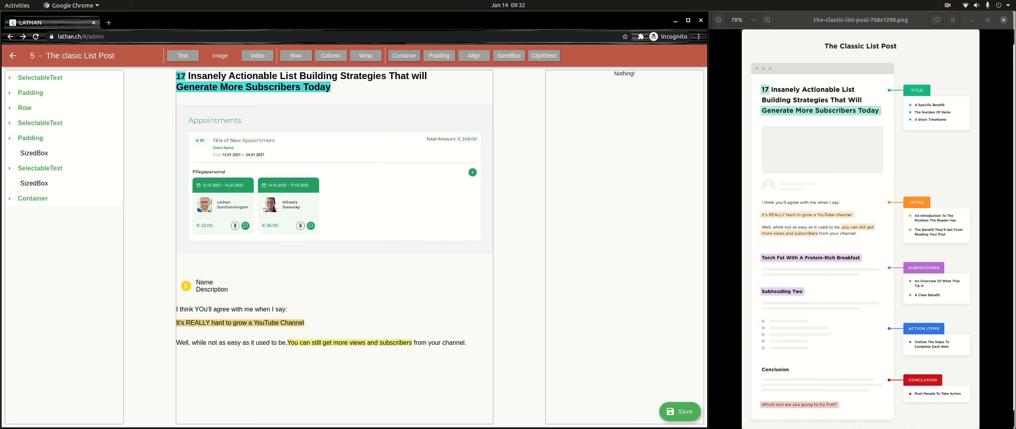
left_click(32, 198)
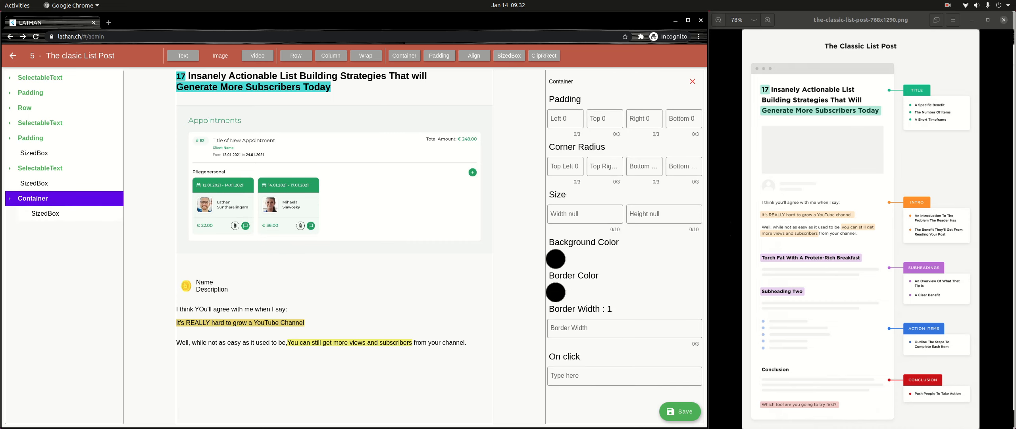
left_click(556, 259)
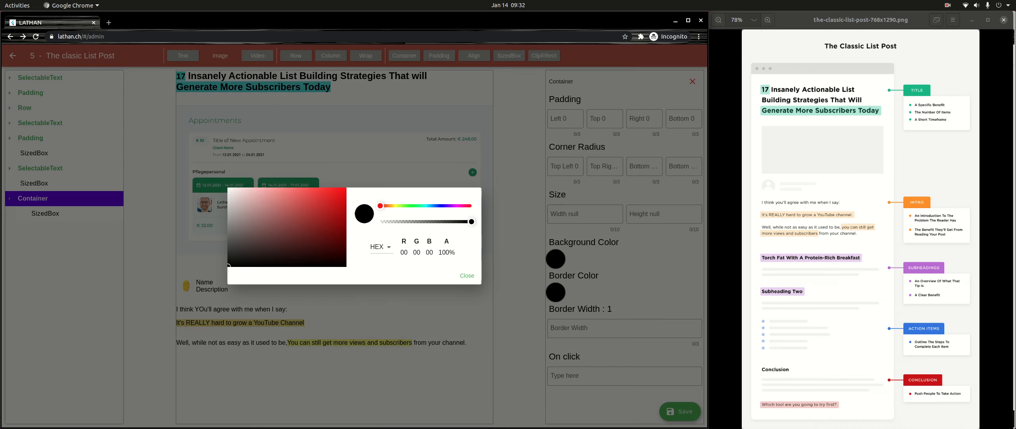
left_click_drag(463, 206, 453, 206)
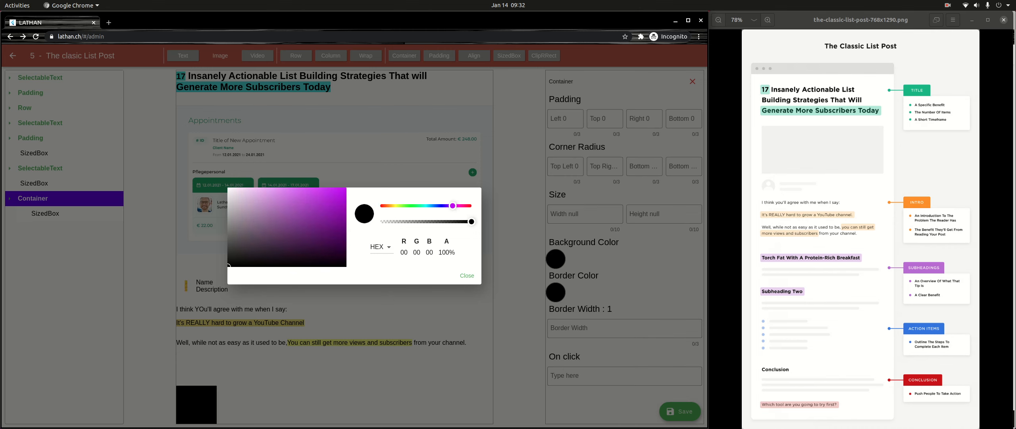
left_click_drag(259, 203, 282, 205)
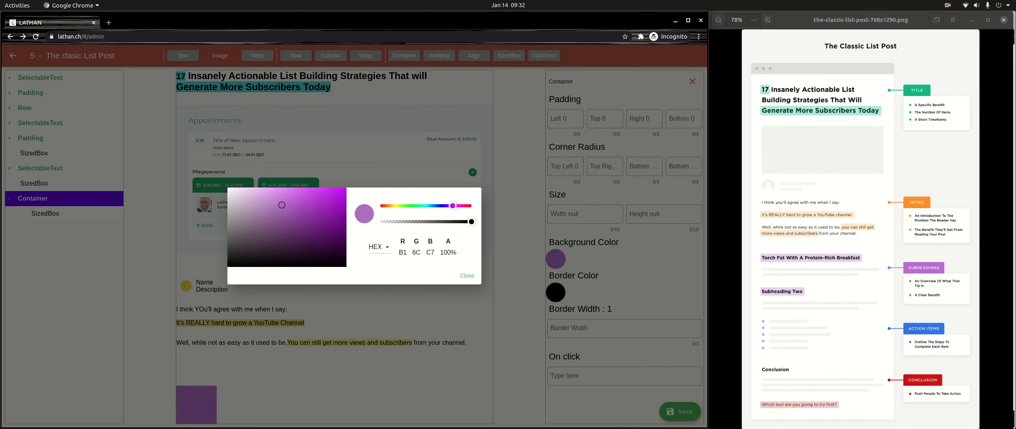
left_click(467, 275)
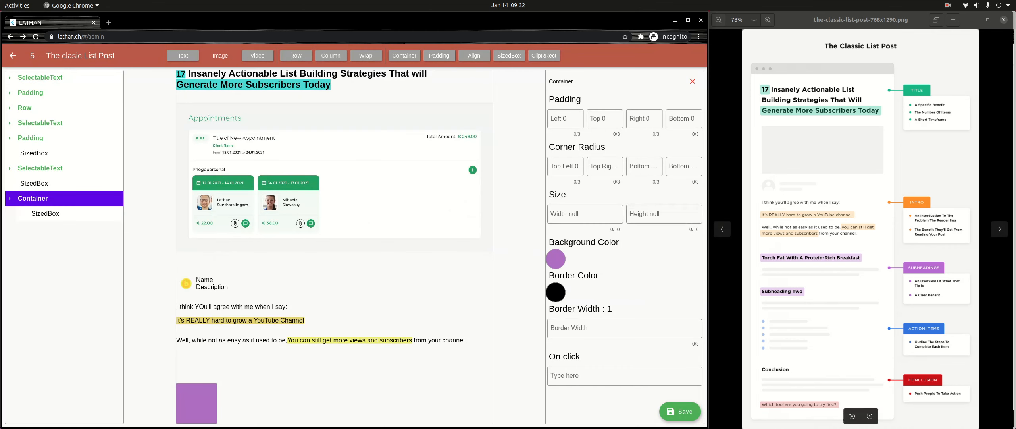
left_click(574, 214)
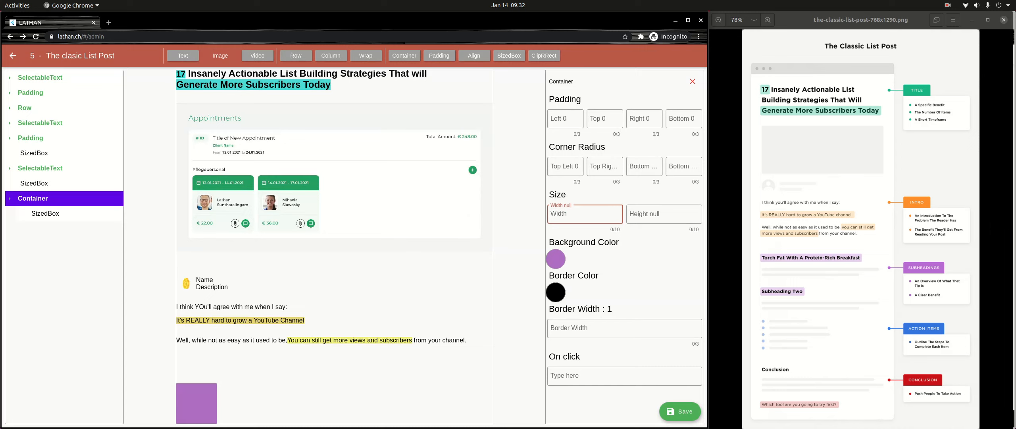
type("9999999999")
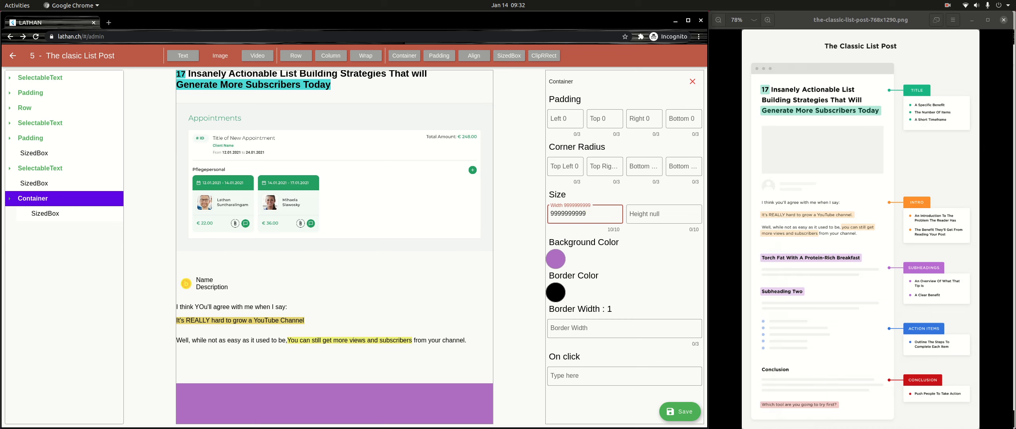
left_click(45, 214)
left_click(693, 81)
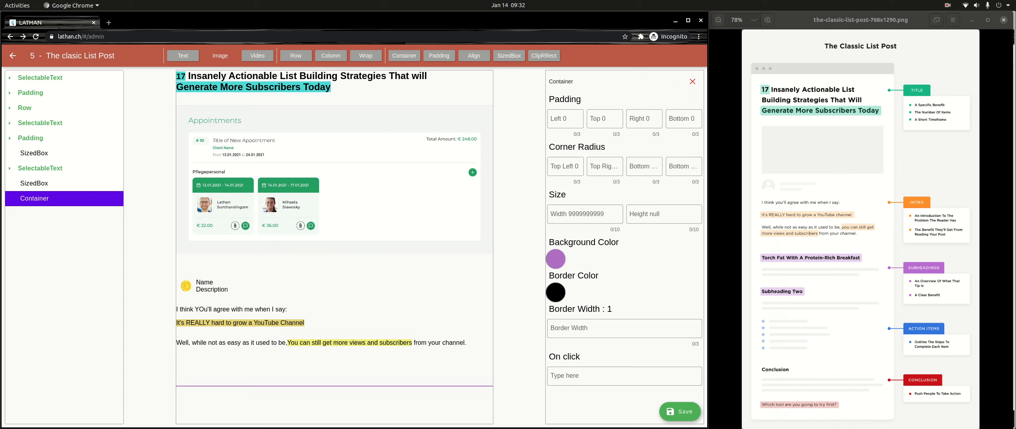
- Add a text element inside the purple Container and set its span's content to "Torch Fat With A protein-Rich Breakfast"
left_click(183, 55)
left_click(51, 213)
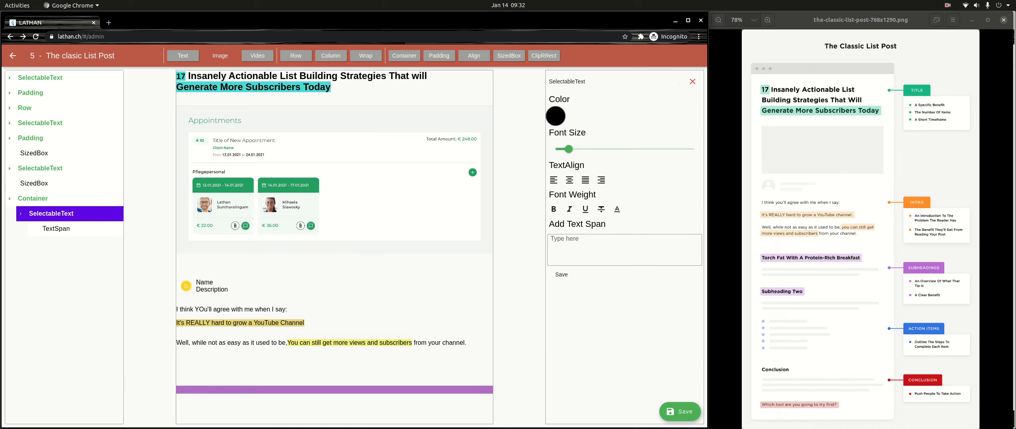
left_click(56, 229)
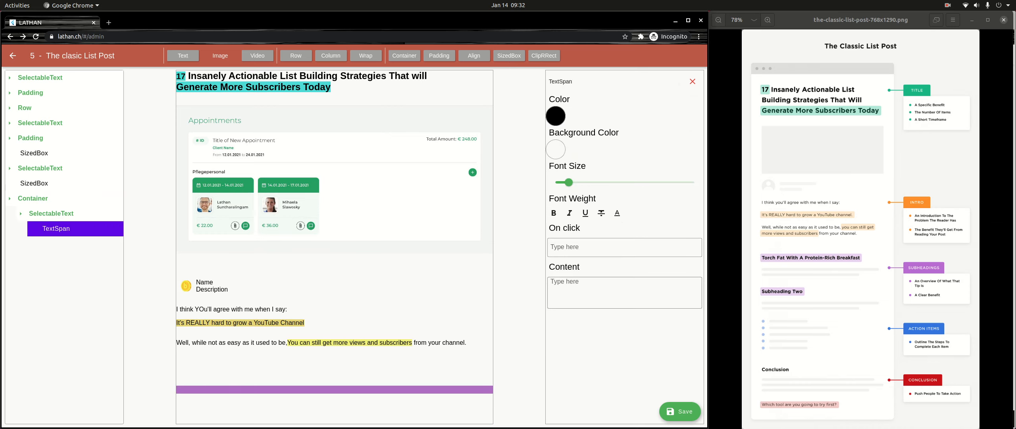
left_click(625, 292)
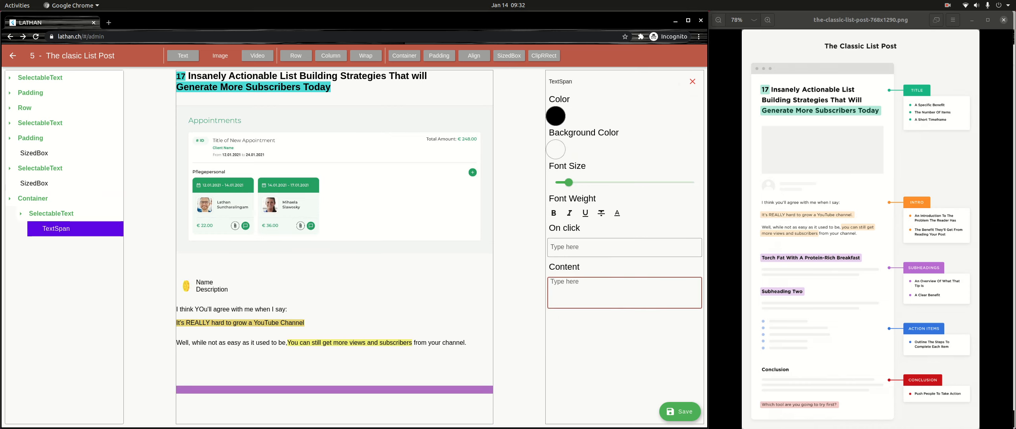
type("Torch F")
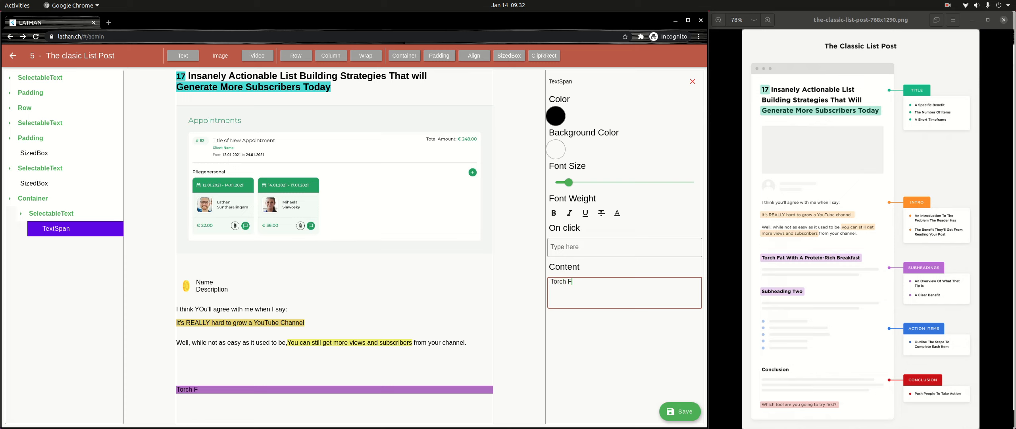
type("at With aA protein_")
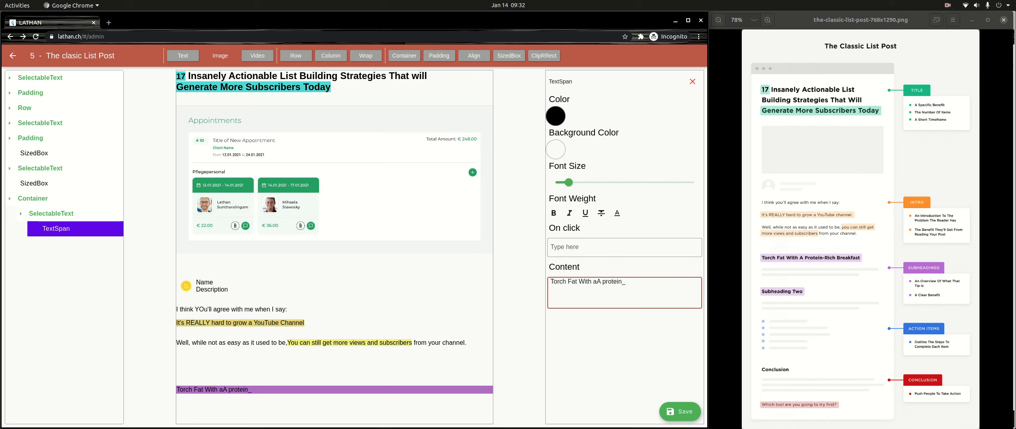
key("BackSpace")
type("n-Rich Breakfast")
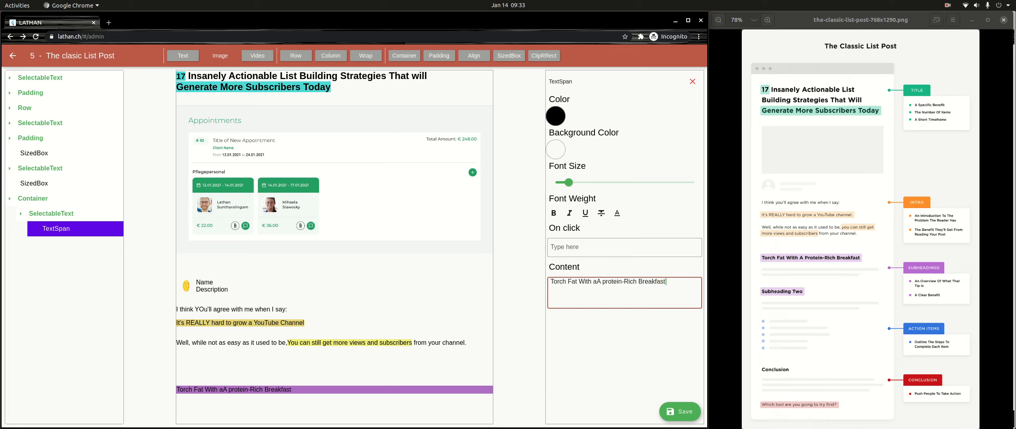
left_click(596, 282)
key("BackSpace")
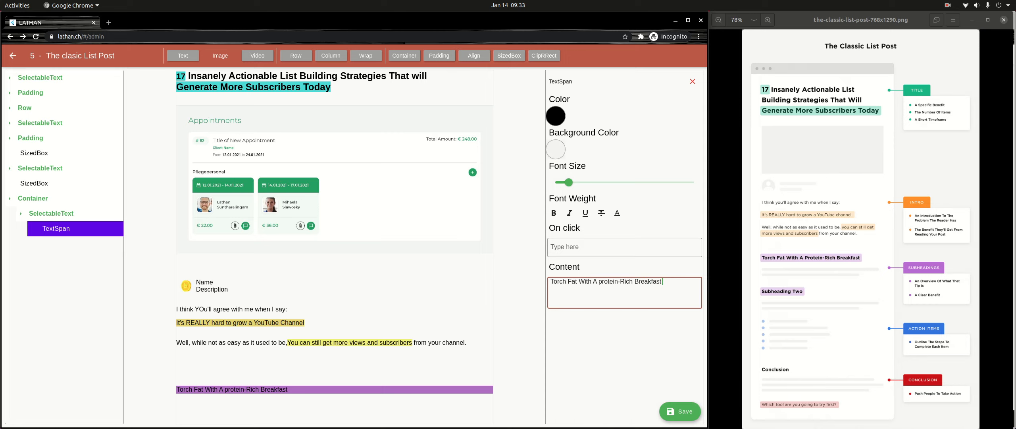
- Enlarge the "Torch Fat With A protein-Rich Breakfast" text span, make it bold and leave it deselected
left_click_drag(569, 182, 591, 182)
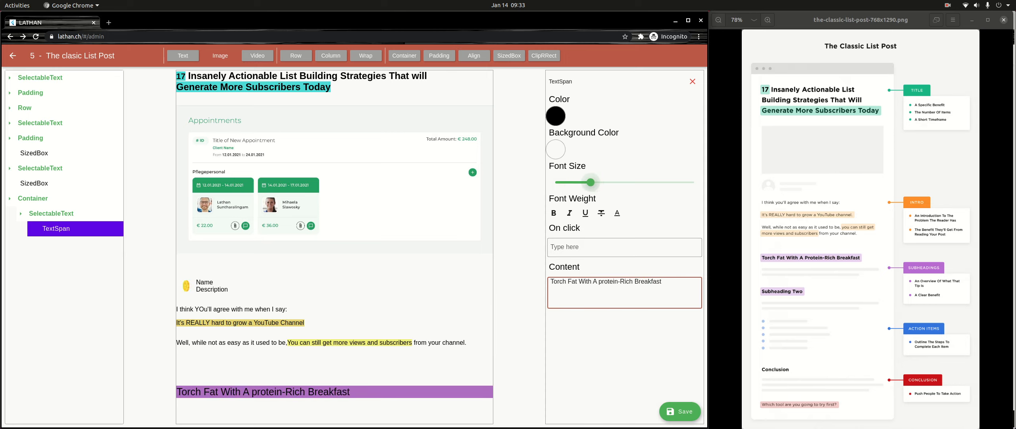
left_click(554, 212)
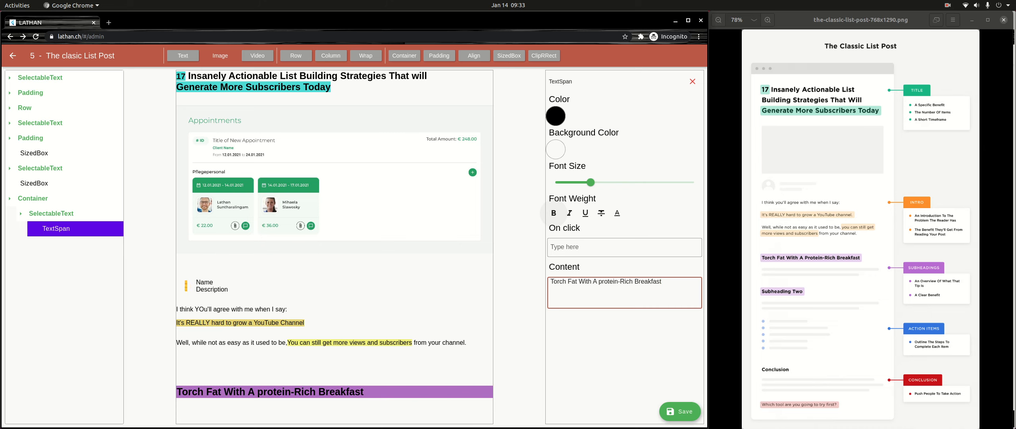
left_click(21, 214)
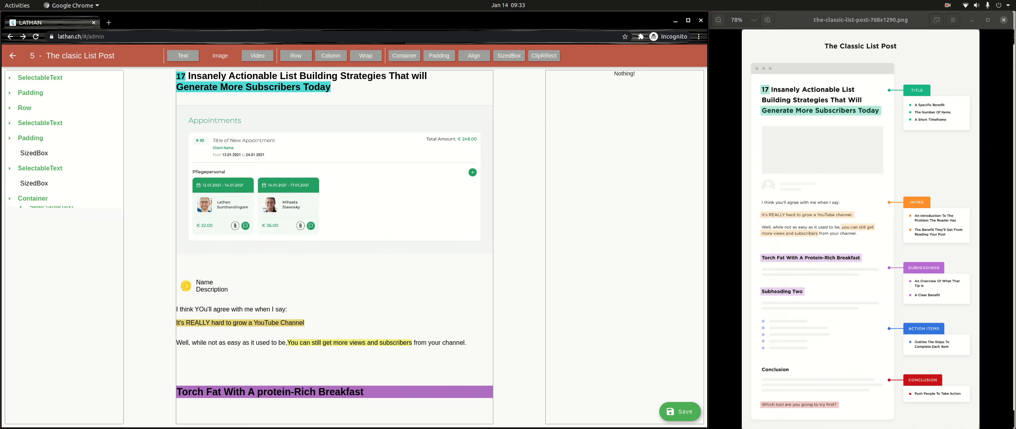
- Lighten the subheading Container's background color to the pale purple ECB4FE
left_click(33, 199)
left_click(556, 258)
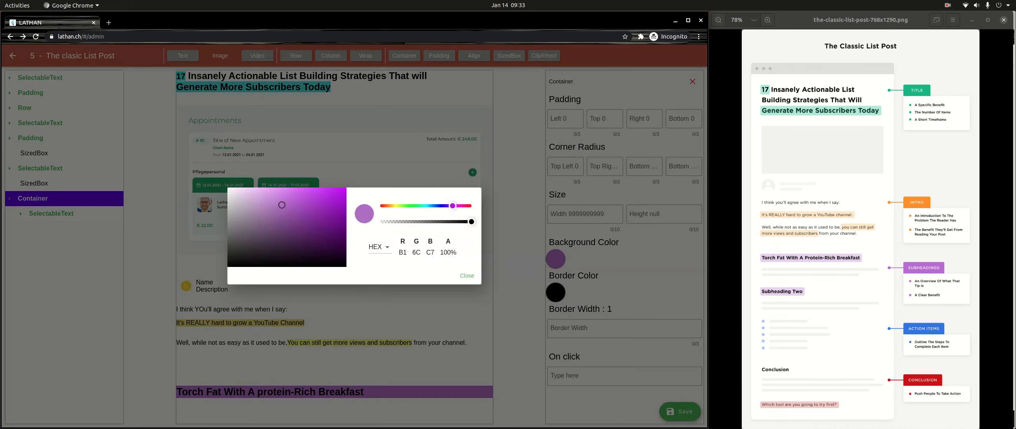
left_click_drag(282, 206, 262, 188)
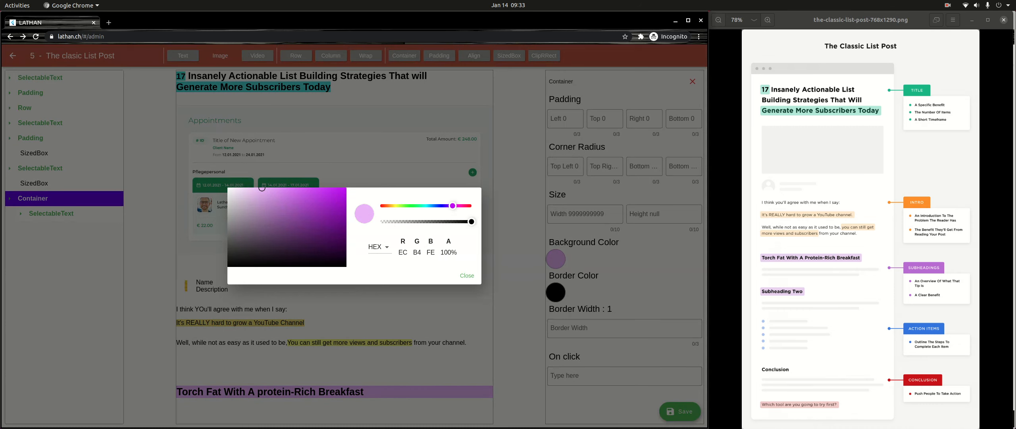
left_click(467, 276)
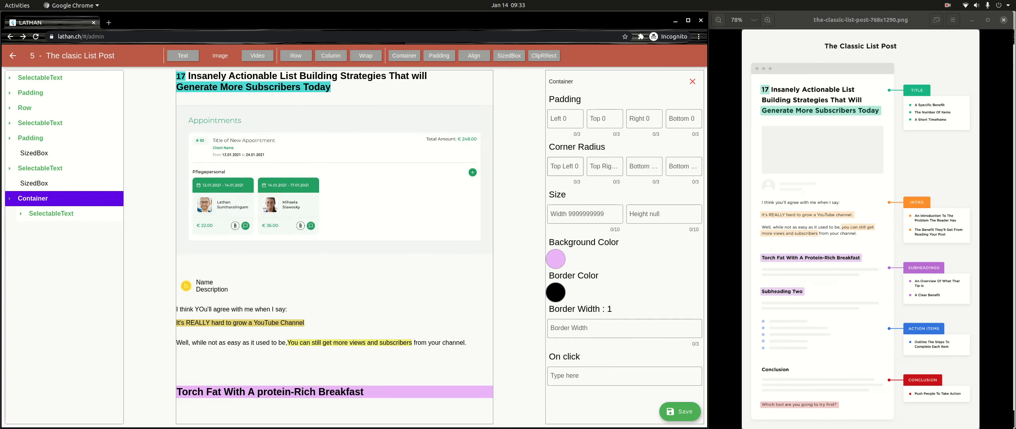
- Set all four corner radii of the subheading Container to 4
left_click(565, 167)
type("12")
key("BackSpace")
type("8")
key("BackSpace")
type("4")
key("Tab")
type("4")
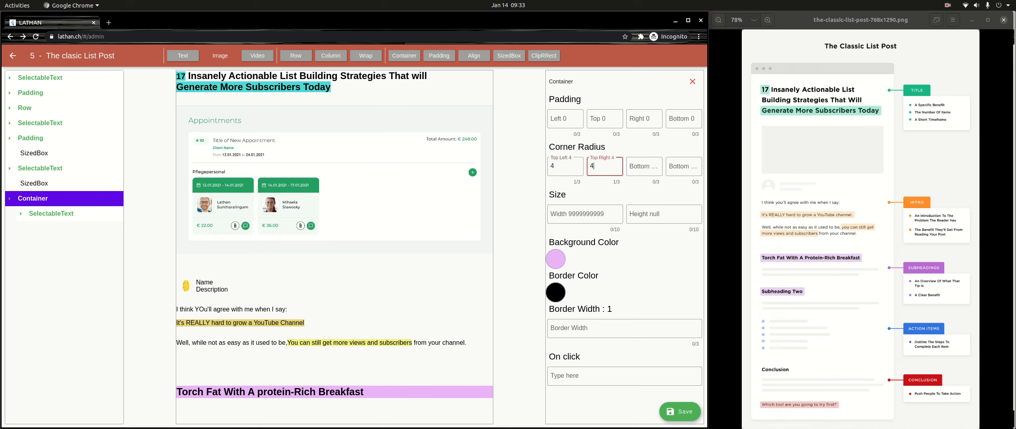
key("Tab")
type("4")
key("Tab")
type("4")
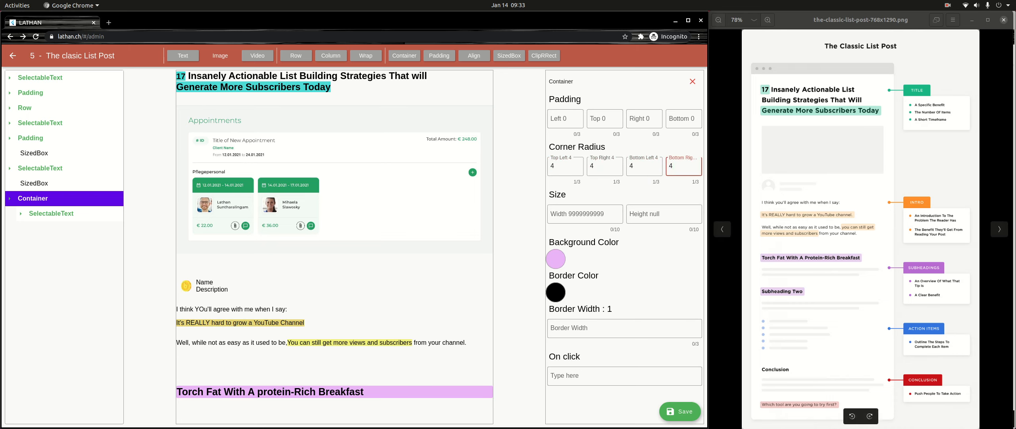
- Add a second Container below the subheading Container and give it a light grey background color
scroll(913, 286, "up", 1)
scroll(913, 286, "up", 1)
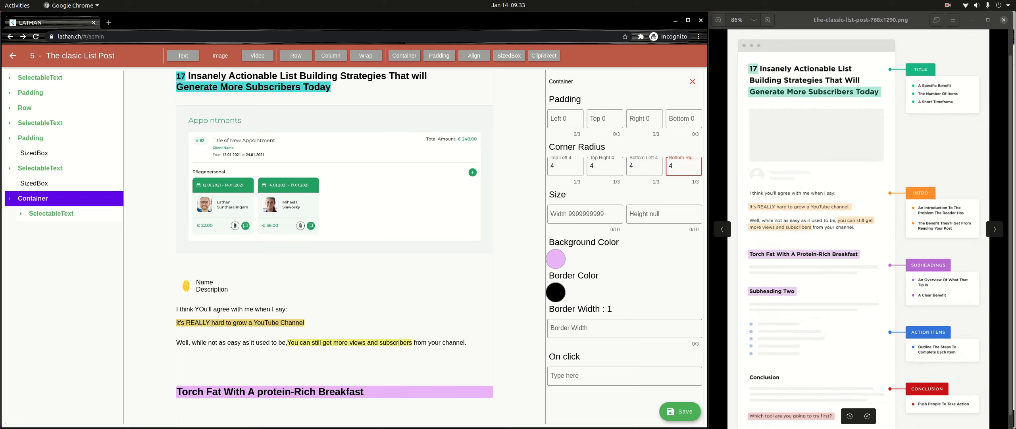
left_click(693, 82)
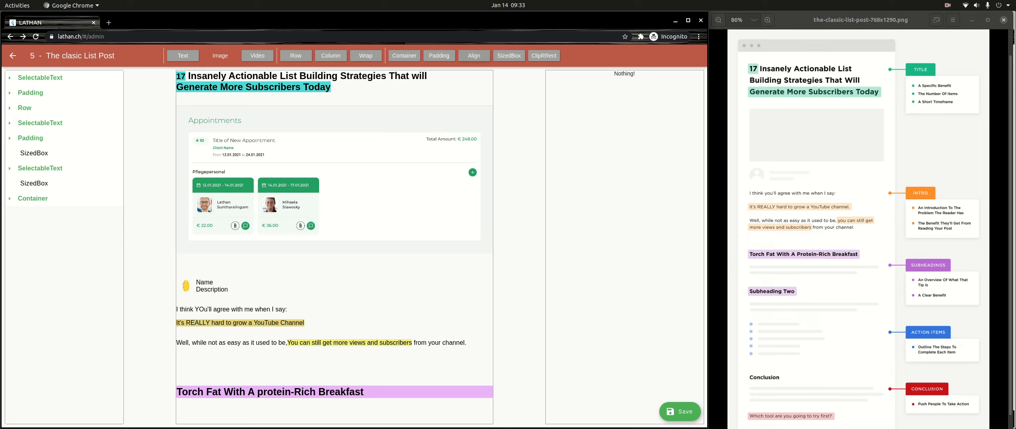
key("ctrl+v")
left_click(33, 213)
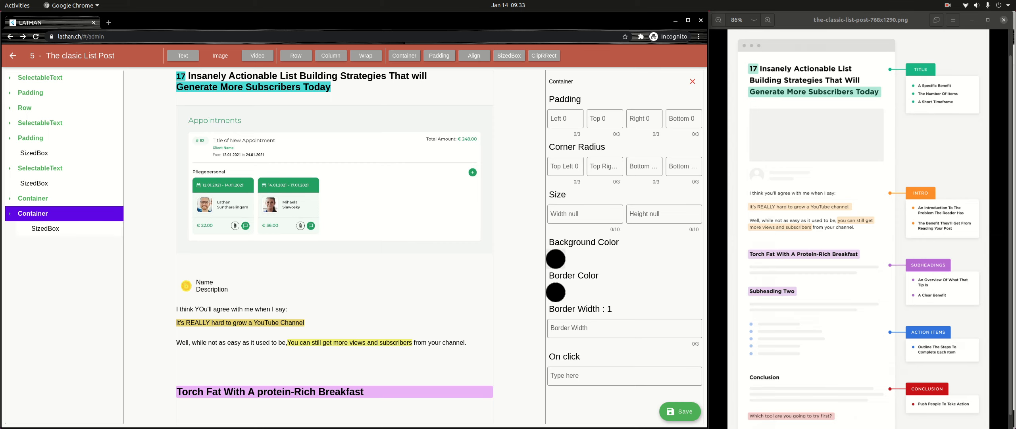
left_click(556, 259)
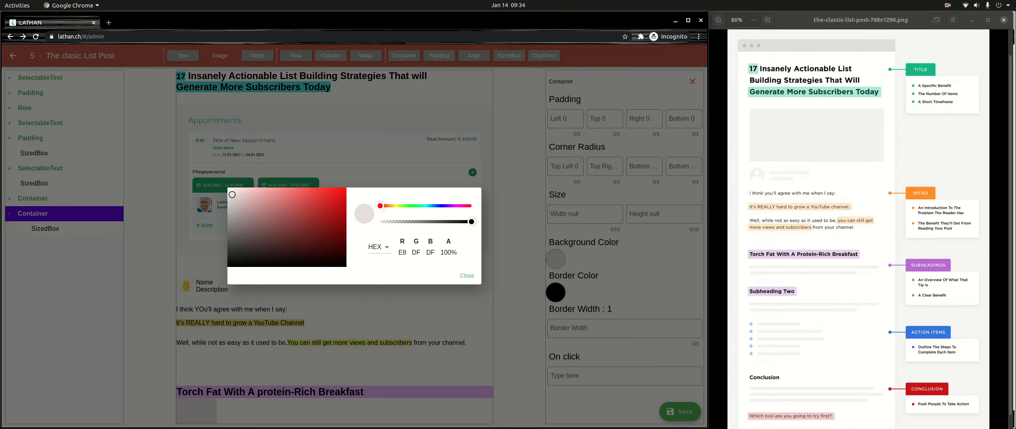
left_click_drag(233, 194, 232, 195)
left_click(467, 276)
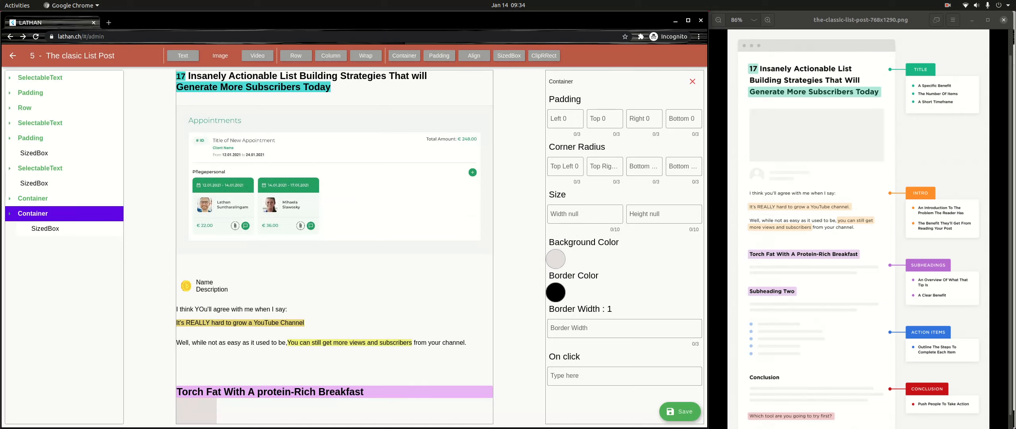
left_click(585, 214)
type("9999999999")
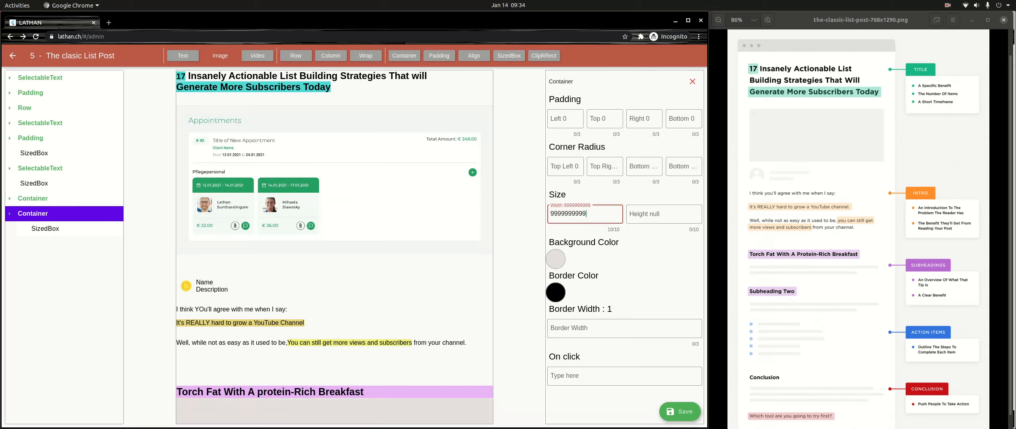
left_click(46, 229)
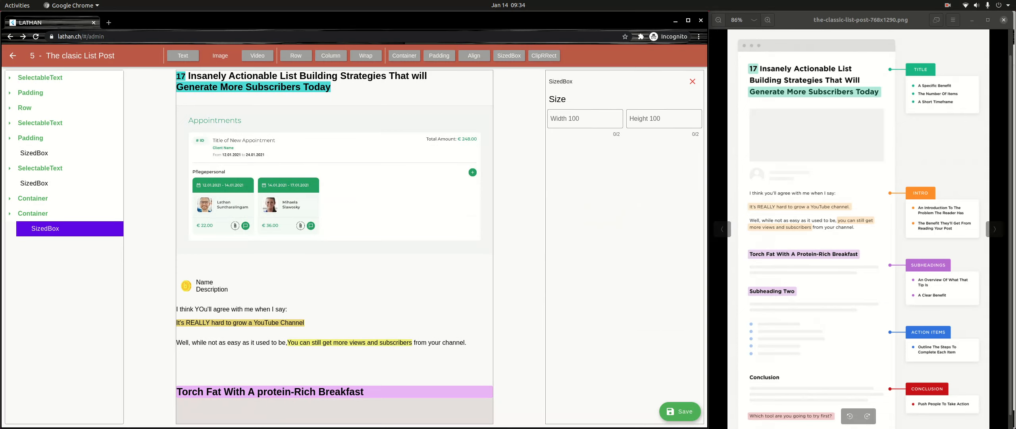
left_click(948, 5)
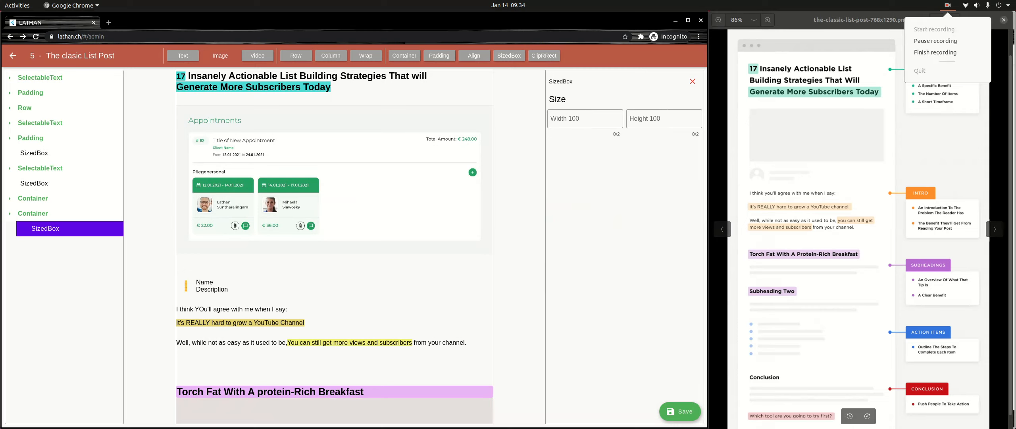
left_click(933, 39)
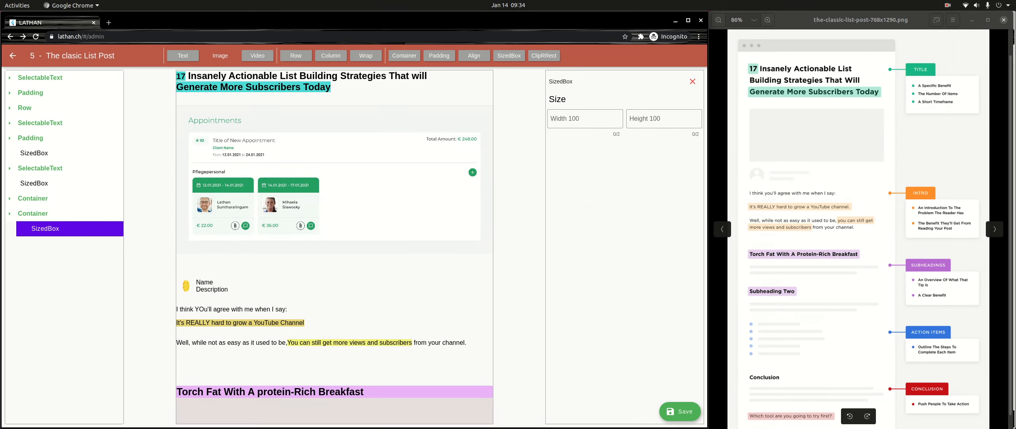
left_click(585, 119)
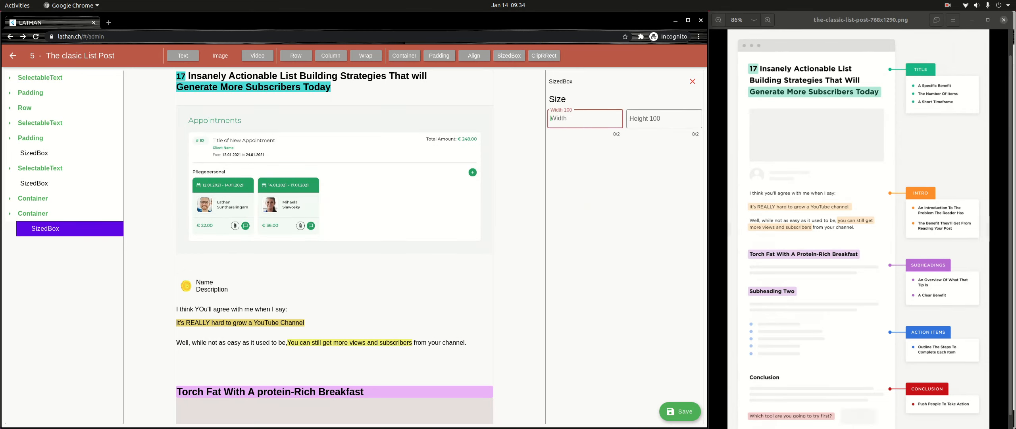
left_click(664, 118)
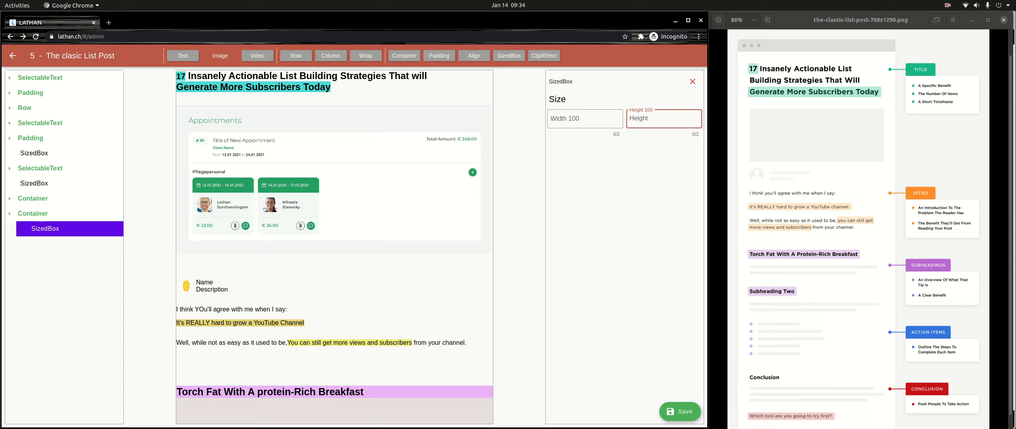
type("10")
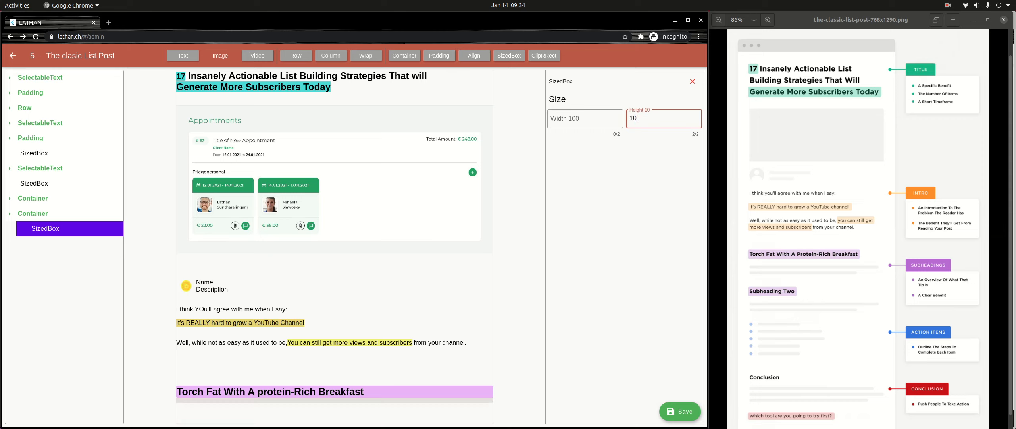
- Wrap the grey Container in a Padding with a top value of 32, leaving nothing selected
left_click(33, 213)
left_click(33, 213)
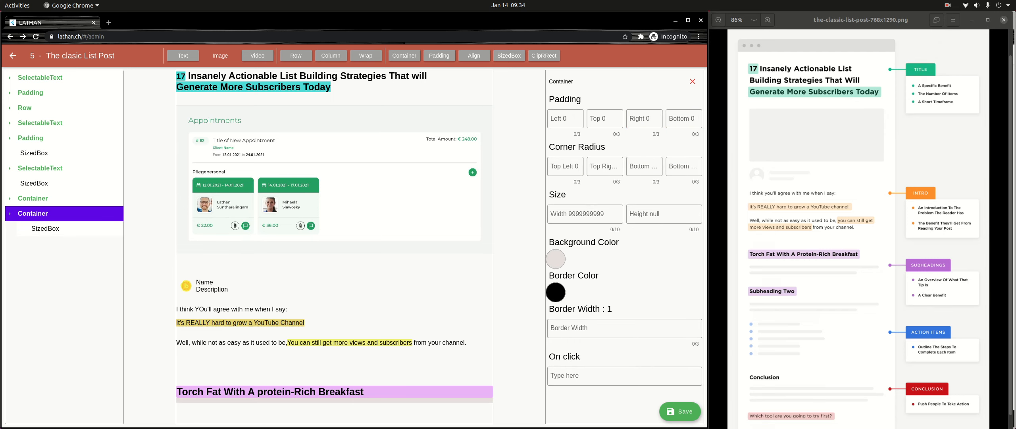
left_click(439, 56)
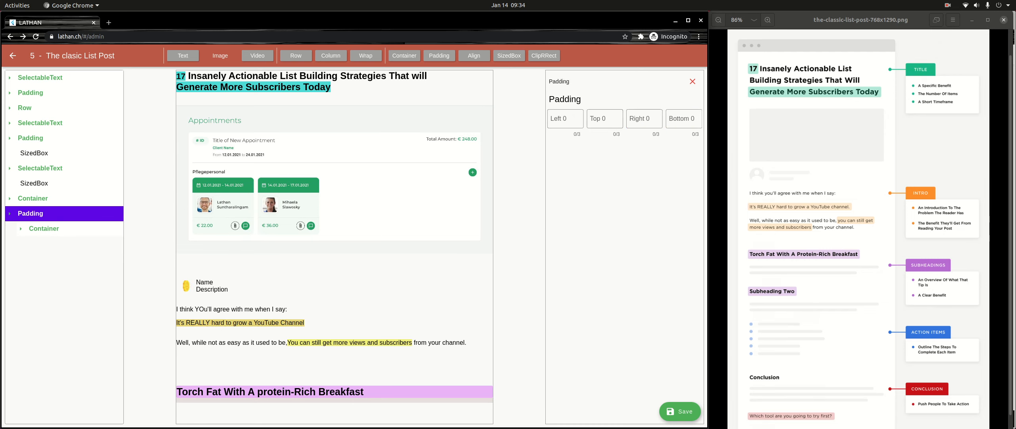
left_click(604, 119)
type("32")
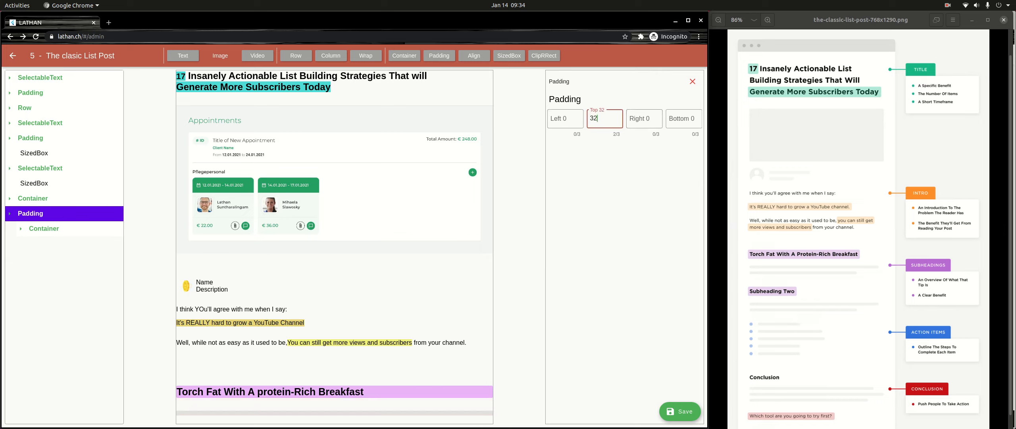
left_click(30, 214)
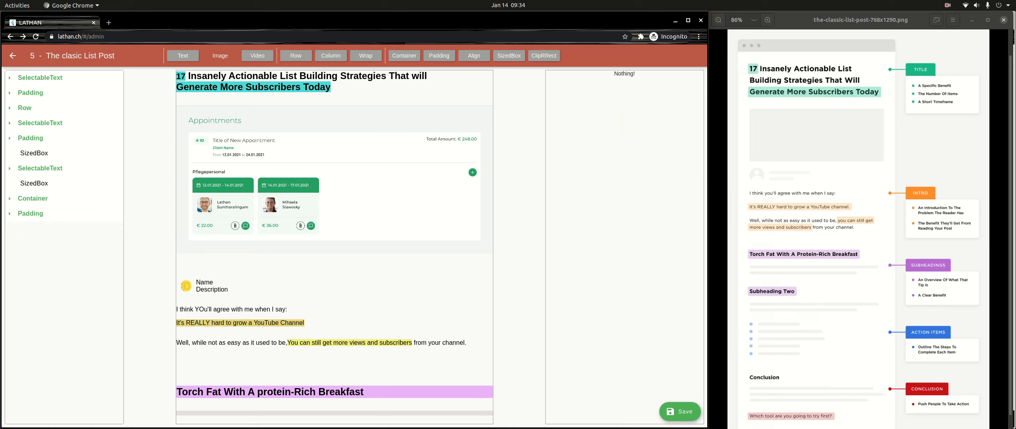
- Add a Padding without its default SizedBox at the end of the page and wrap it in a Container
left_click(439, 56)
left_click(30, 228)
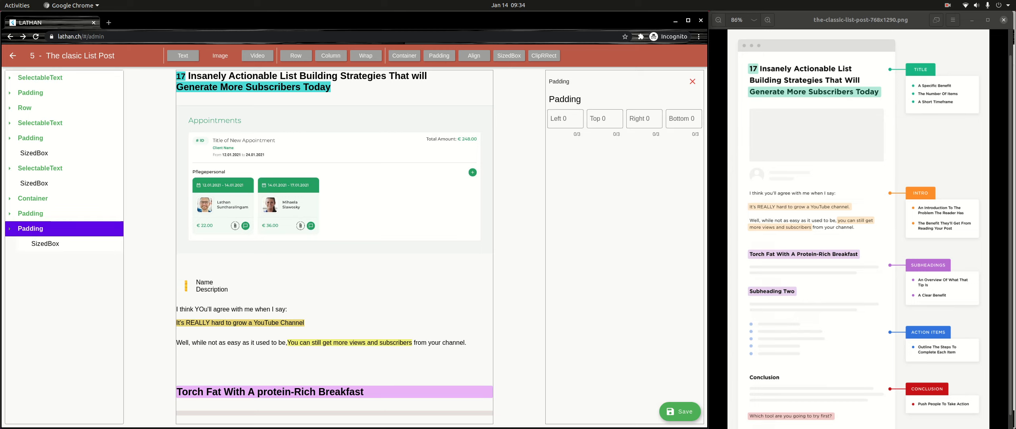
left_click(46, 243)
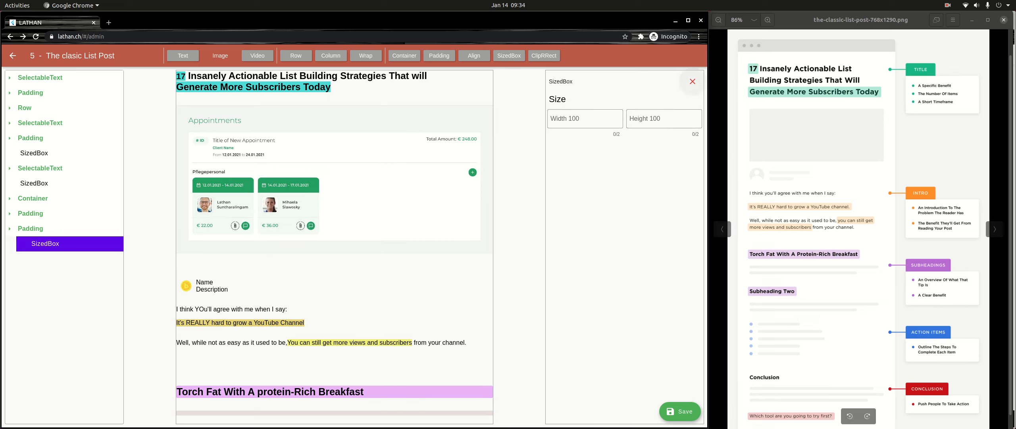
left_click(693, 81)
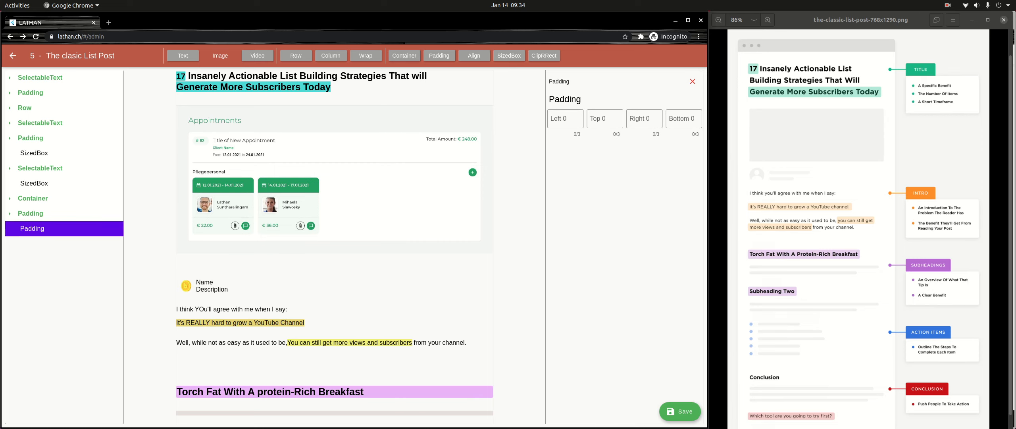
left_click(404, 56)
left_click(43, 243)
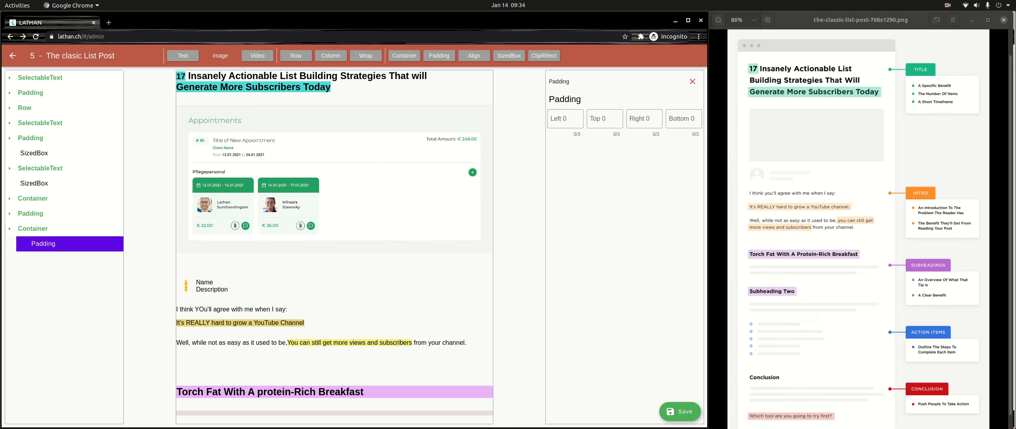
- Remove the outer Container from the page's last Padding and add a new Container inside that Padding
left_click(43, 243)
left_click(33, 229)
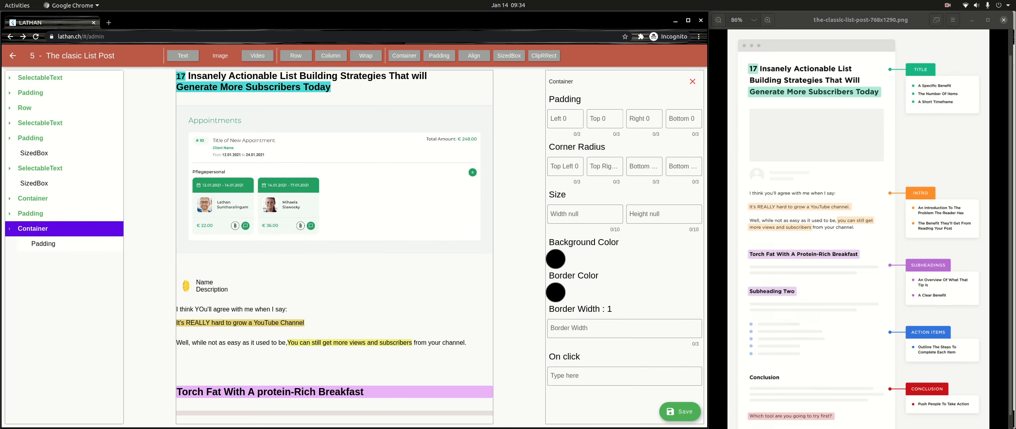
left_click(693, 82)
left_click(33, 229)
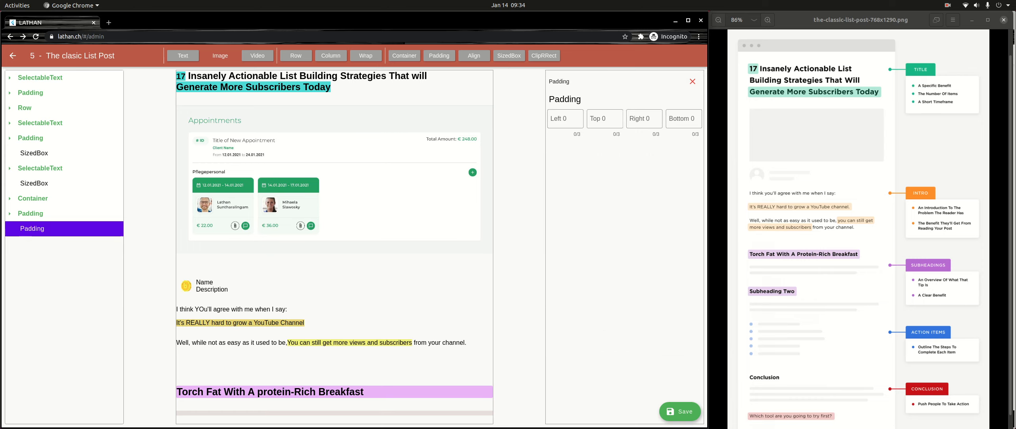
left_click(404, 55)
left_click(44, 244)
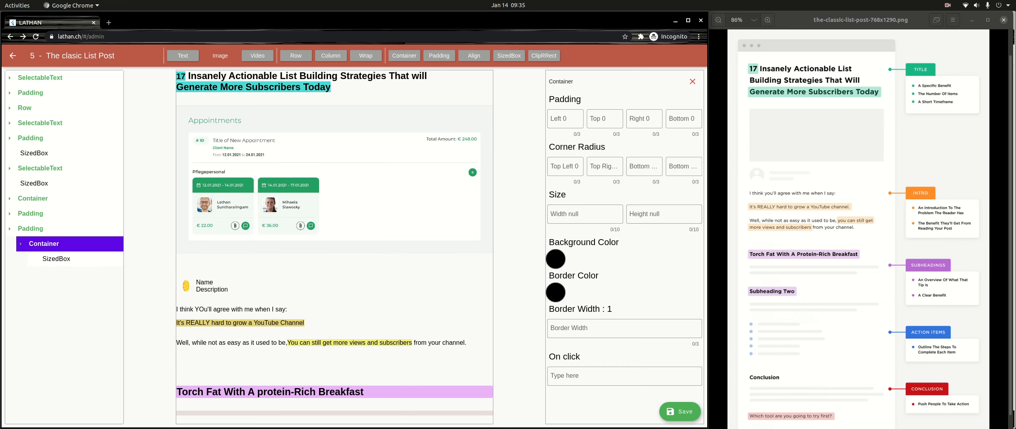
left_click(556, 259)
left_click_drag(228, 265, 234, 193)
left_click(948, 5)
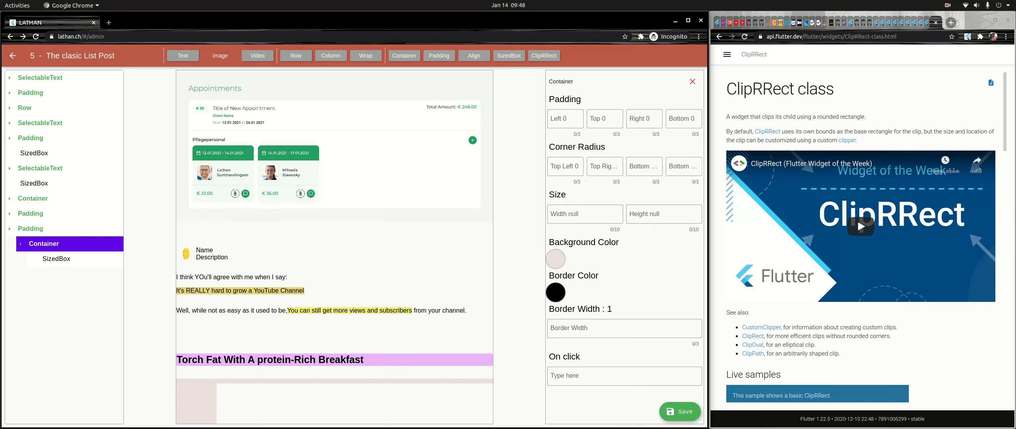
left_click(585, 214)
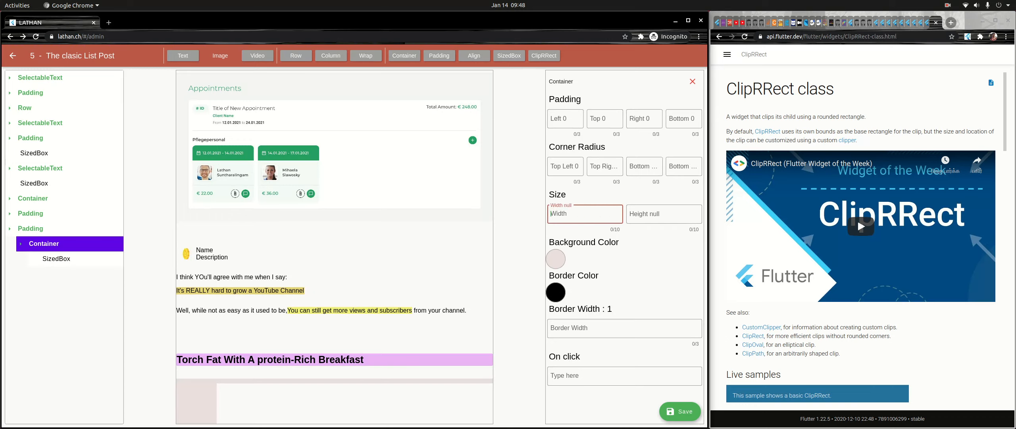
type("9999999999")
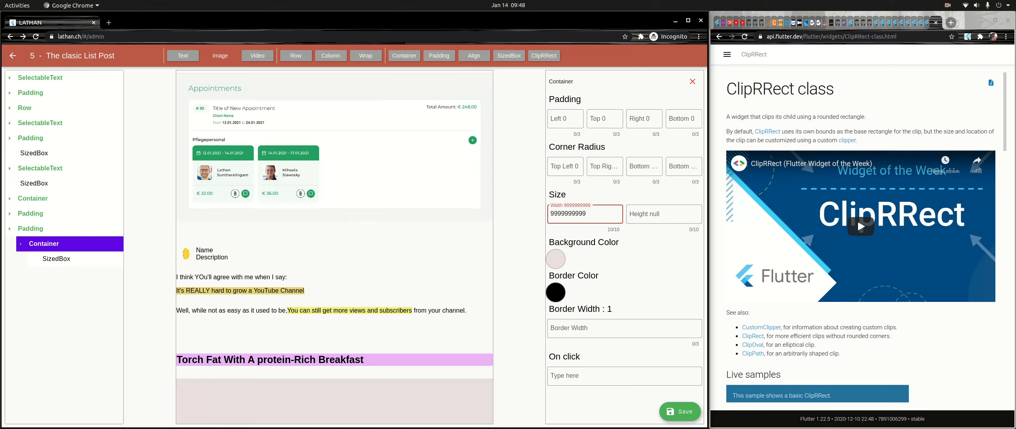
left_click(692, 81)
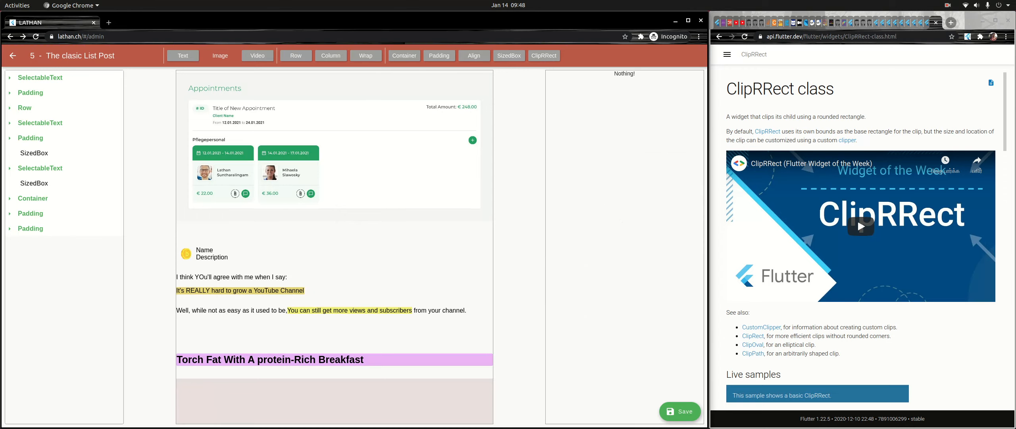
- Set the top value of the last Padding to 16
left_click(30, 229)
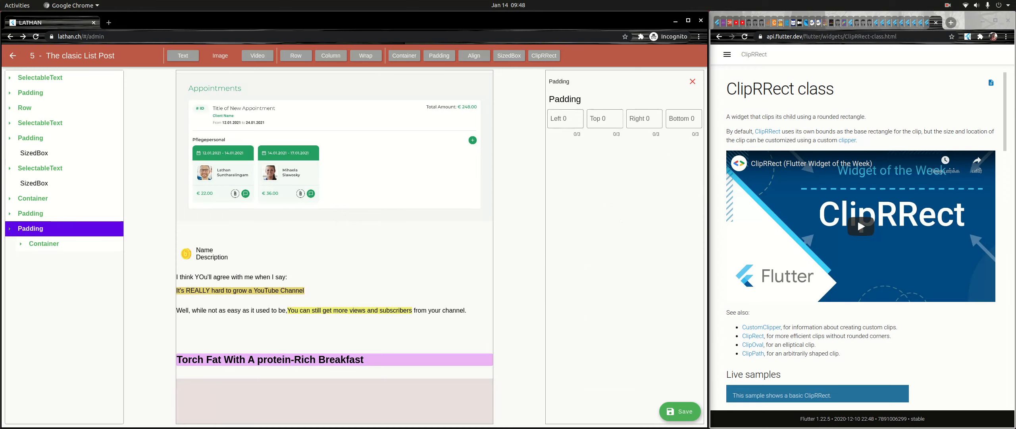
left_click(605, 118)
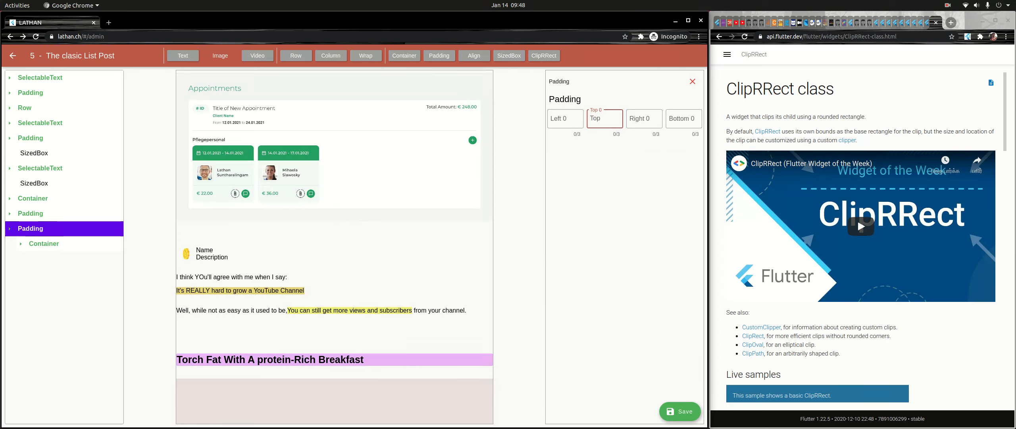
type("32")
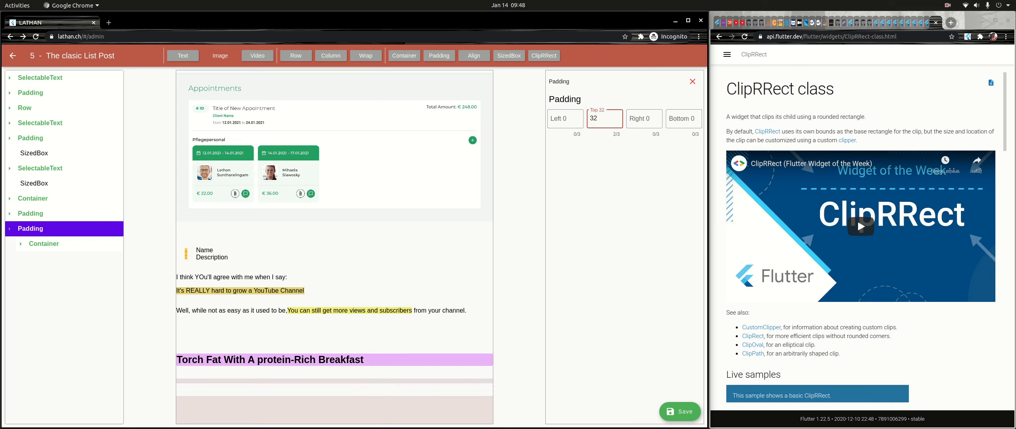
key("BackSpace")
key("BackSpace")
type("16")
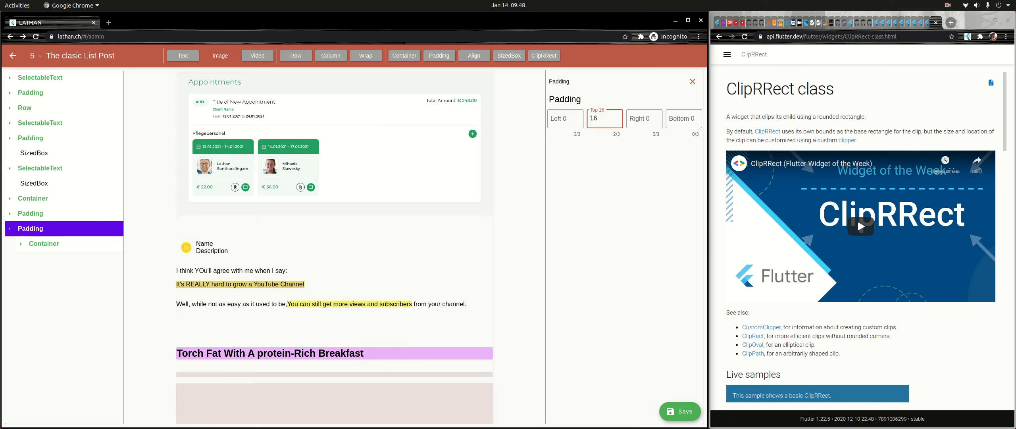
- Set the height of the SizedBox inside the last Padding's Container to 10
left_click(44, 244)
left_click(56, 258)
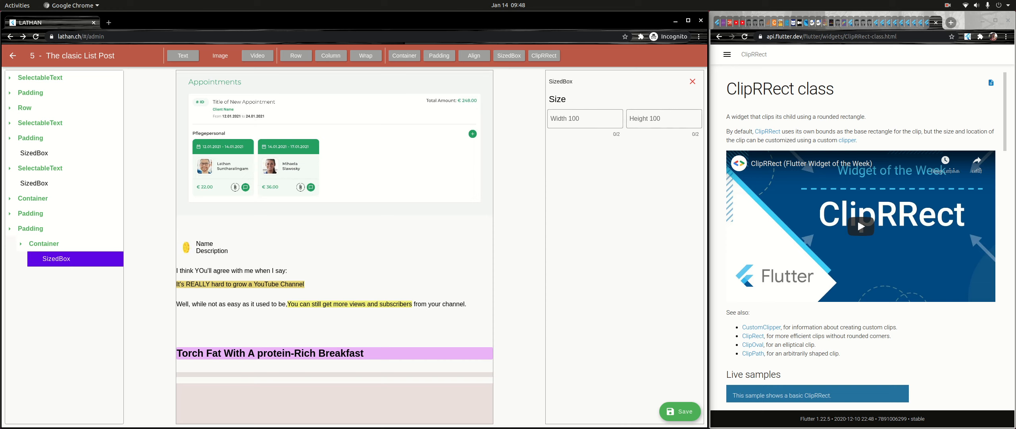
left_click(664, 119)
type("10")
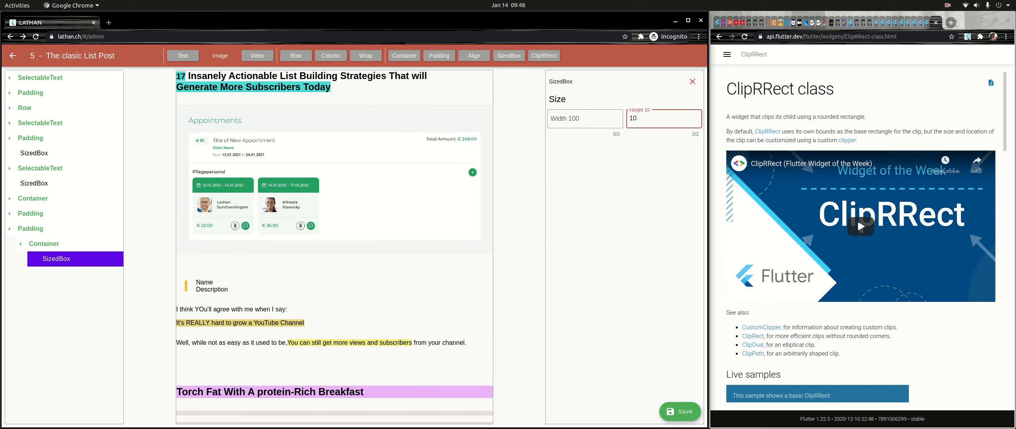
key("BackSpace")
key("BackSpace")
type("20")
scroll(335, 247, "down", 1)
key("BackSpace")
key("BackSpace")
type("10")
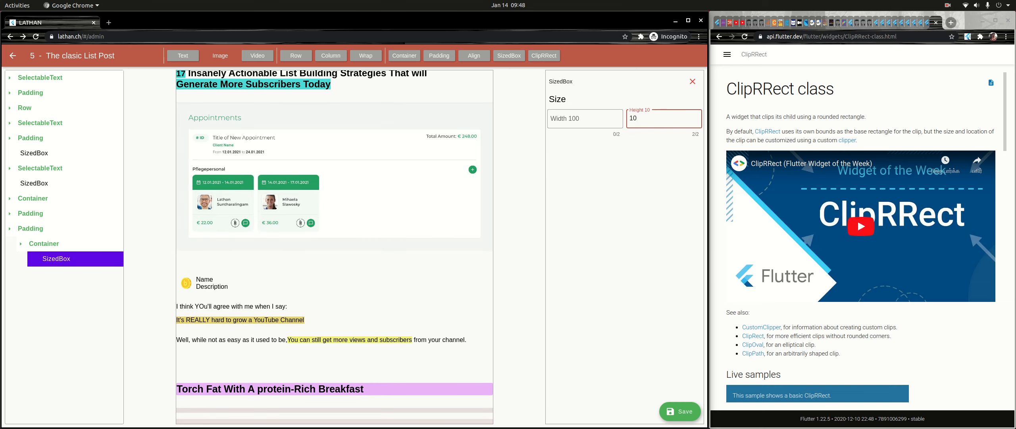
- Bring the reference image the-classic-list-post-768x1290.png back into view in the image viewer and clear the selection in the widget tree
key("super")
left_click(645, 222)
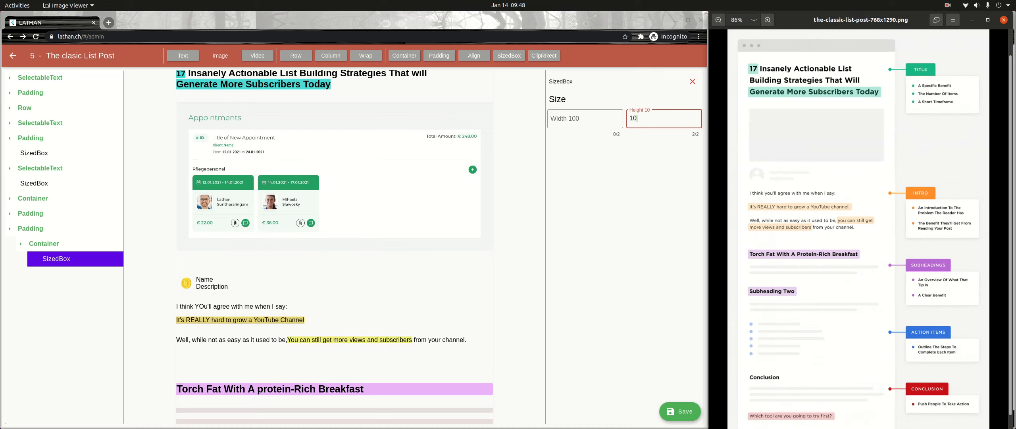
left_click(40, 213)
left_click(44, 228)
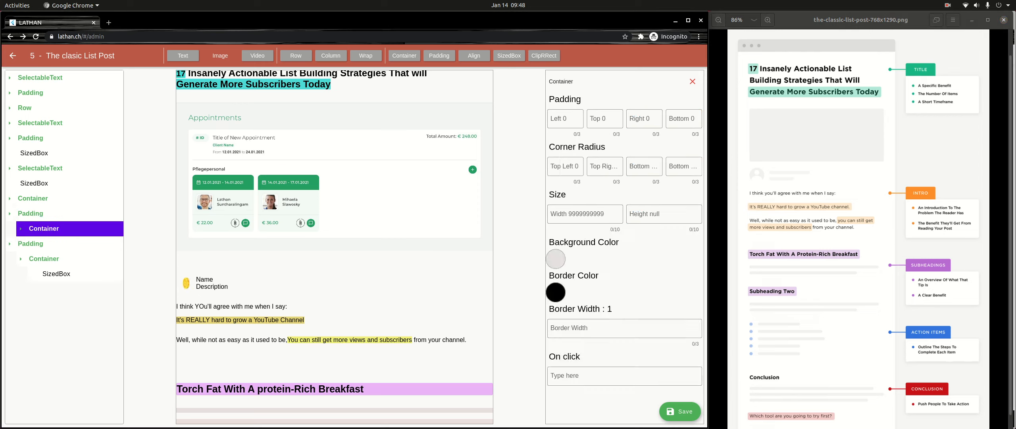
left_click(40, 258)
left_click(9, 213)
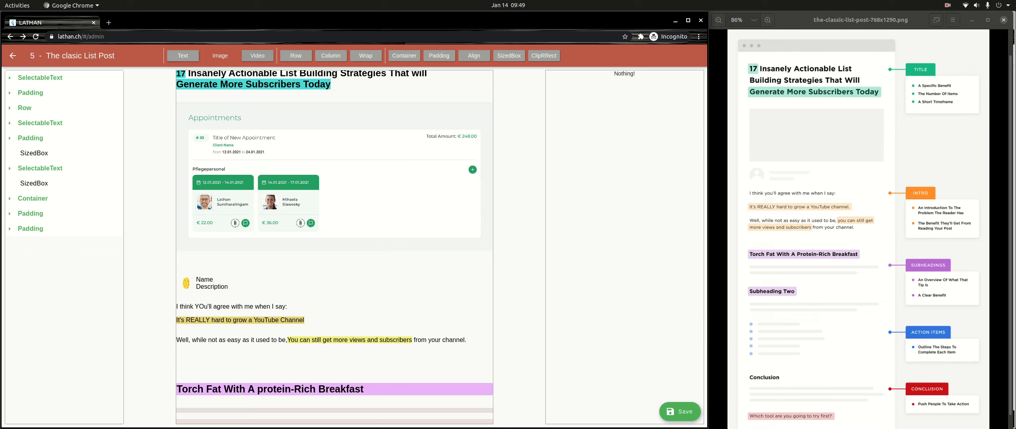
- Add a Container at the end of the page with a Text inside it and select the text's TextSpan
left_click(404, 55)
left_click(32, 243)
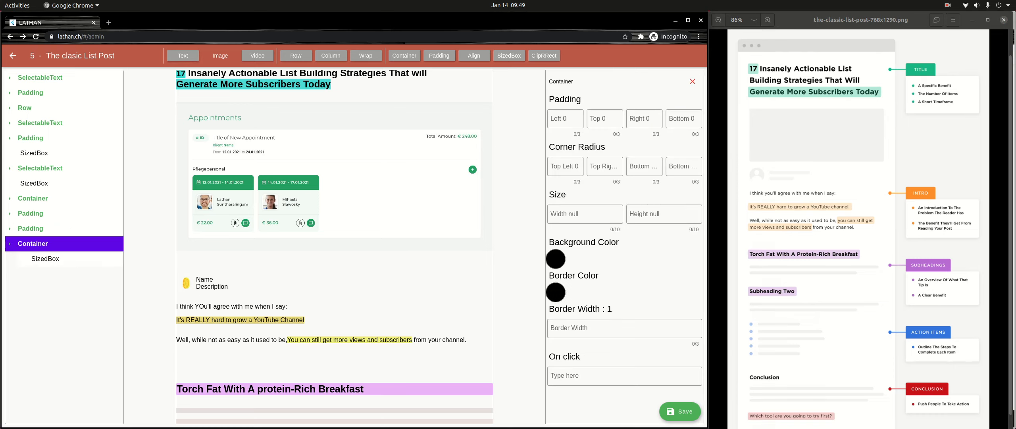
left_click(183, 56)
left_click(51, 259)
left_click(57, 274)
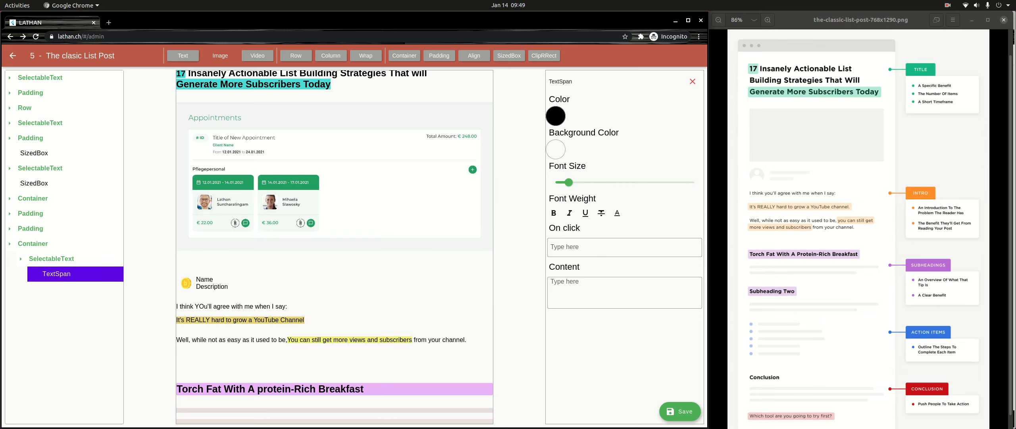
- Enter "Subheading Two" as the TextSpan's content, enlarge its font slightly and make it bold
left_click(625, 292)
type("S")
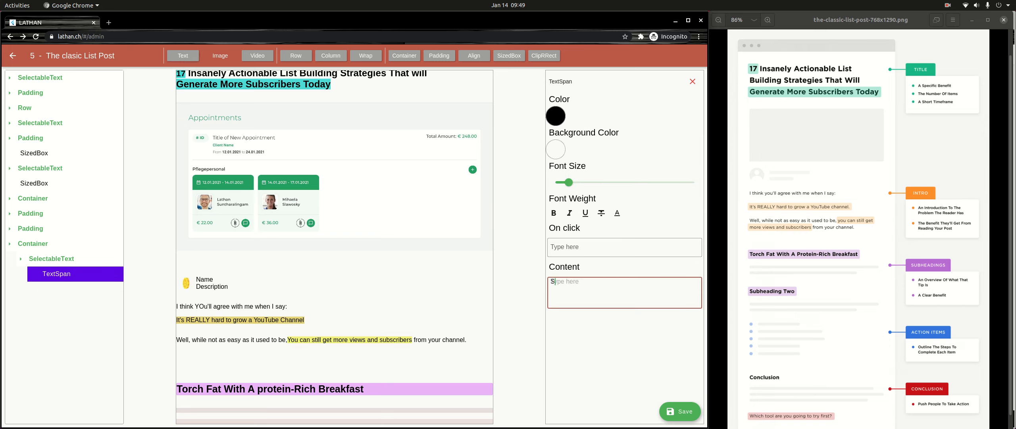
type("ubheading Two")
mouse_move(569, 182)
left_mouse_down()
mouse_move(587, 182)
mouse_move(578, 183)
left_mouse_up()
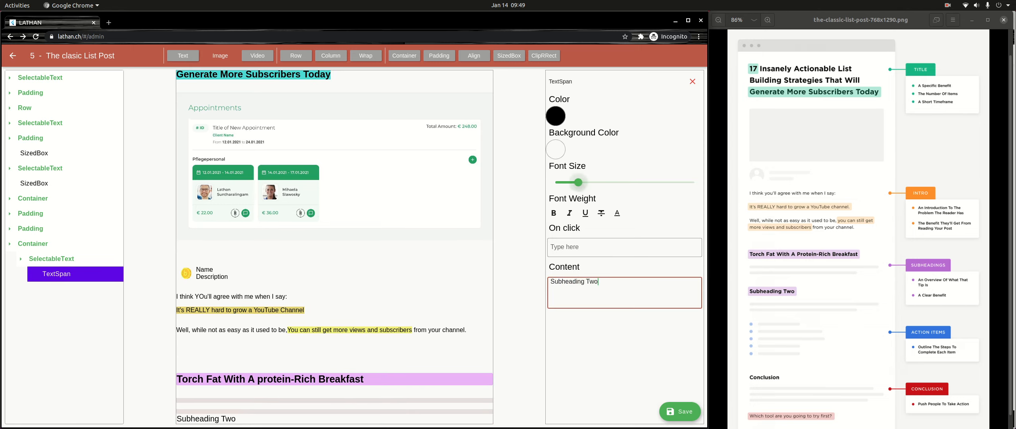
left_click(554, 213)
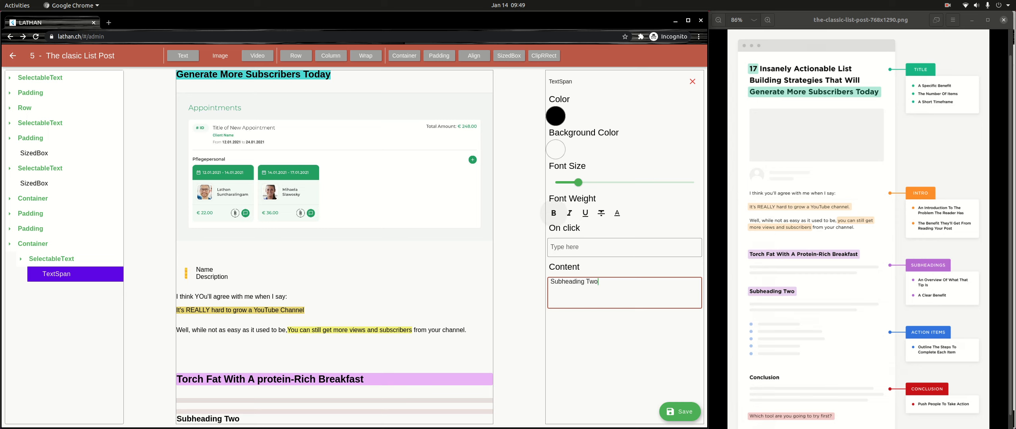
- Set the padding of the "Subheading Two" Container to 8 on all four sides
left_click(32, 243)
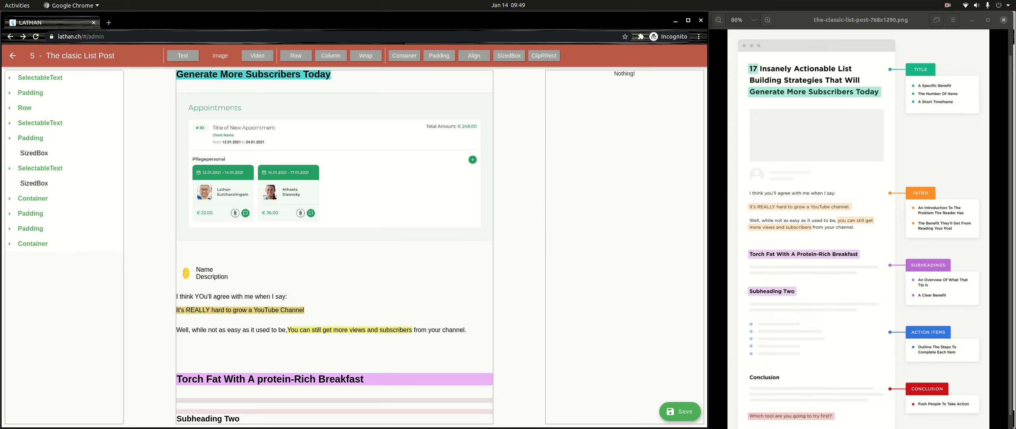
left_click(32, 243)
left_click(565, 119)
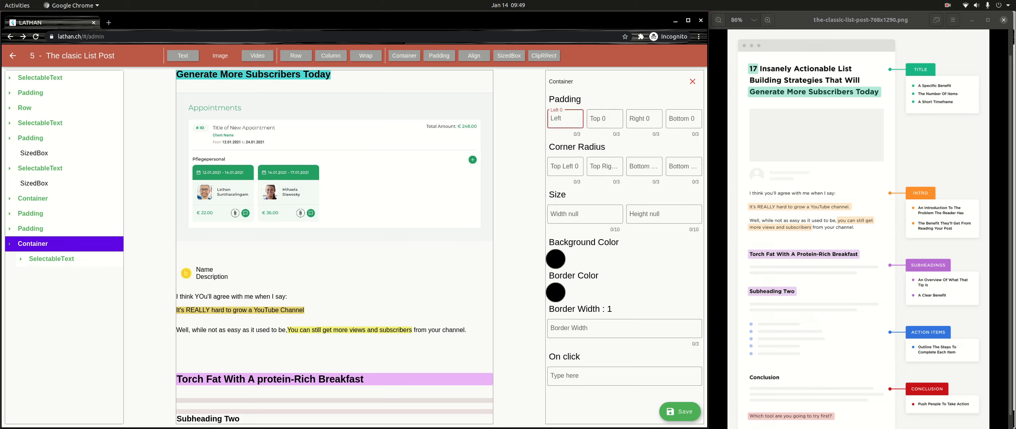
type("8")
key("Tab")
type("8")
key("Tab")
type("8")
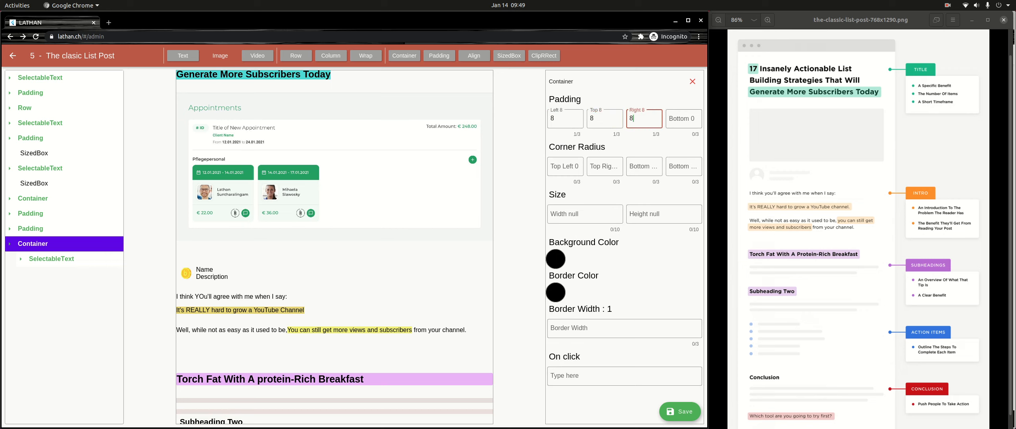
key("Tab")
type("8")
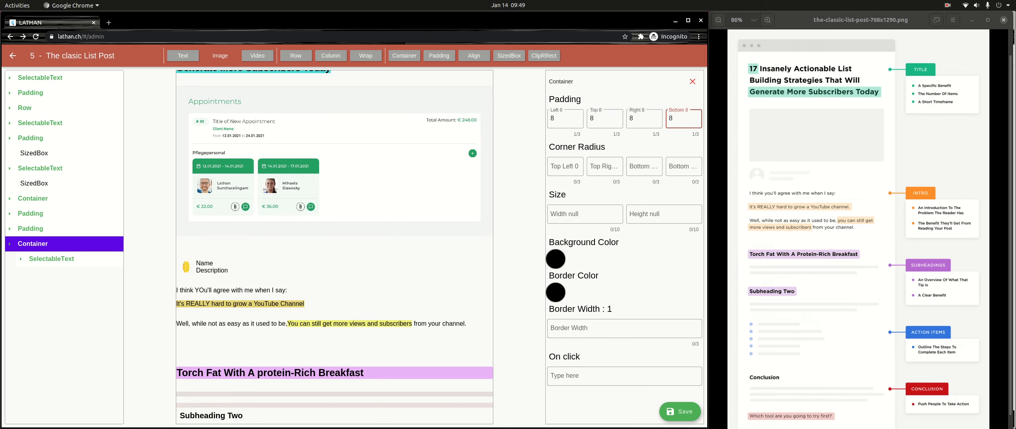
- Change the background color of the "Subheading Two" Container to the light pink F197EA
left_click(556, 259)
left_click(433, 205)
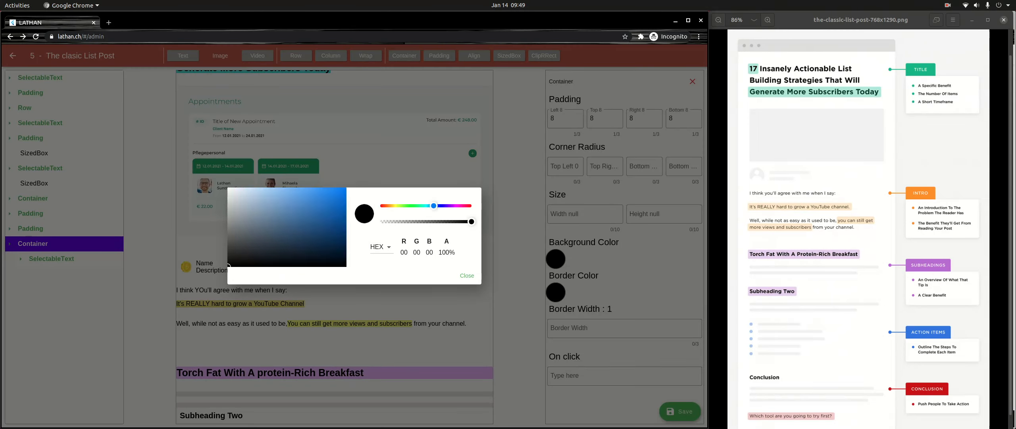
left_click_drag(434, 206, 458, 206)
left_click_drag(288, 210, 272, 191)
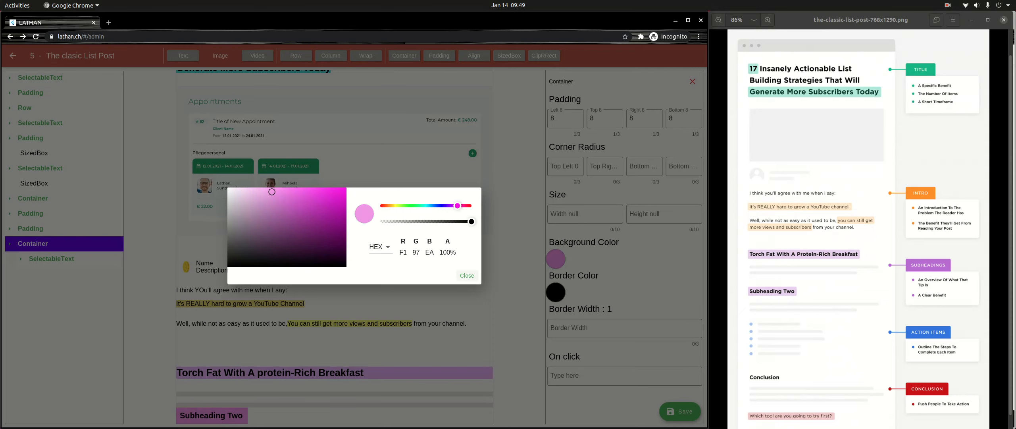
left_click(467, 276)
- Set all four corner radii of the "Subheading Two" Container to 8
left_click(565, 119)
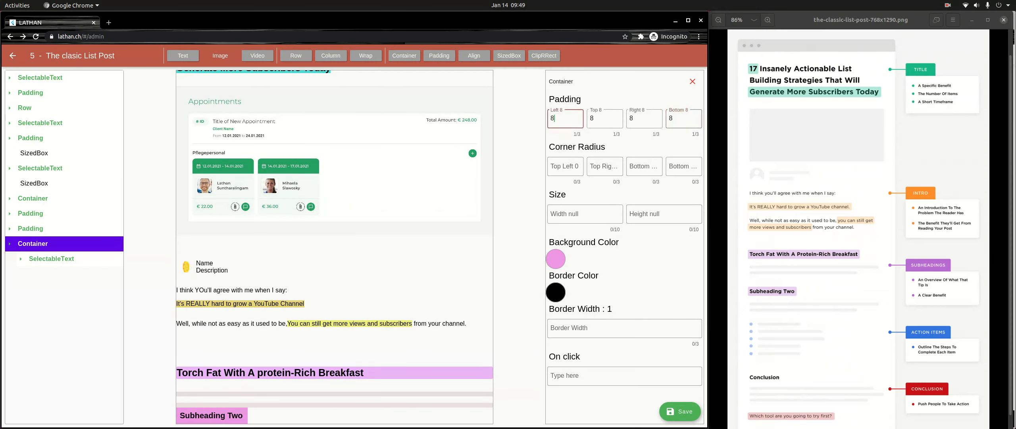
left_click(565, 166)
type("8")
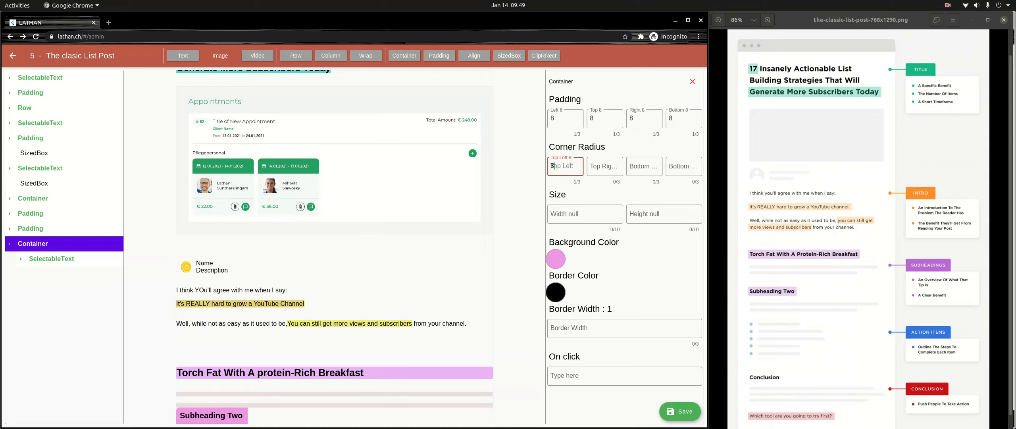
key("Tab")
type("8")
key("Tab")
type("8")
key("Tab")
type("8")
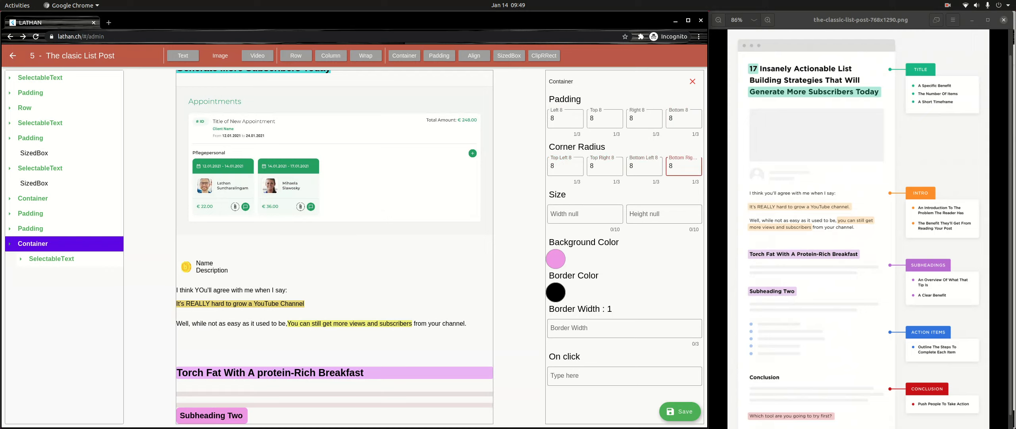
- Set the left, top, right and bottom padding of the "Subheading Two" Container to 4
left_click(565, 119)
key("BackSpace")
left_click(592, 118)
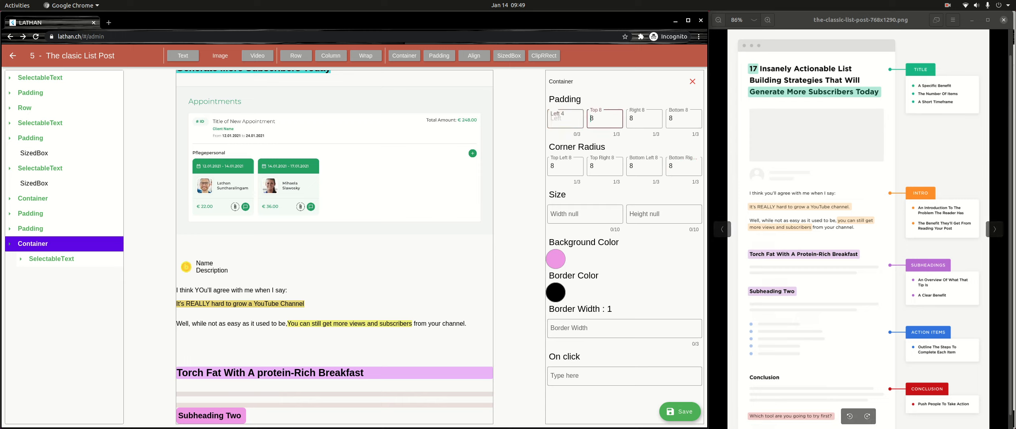
type("4")
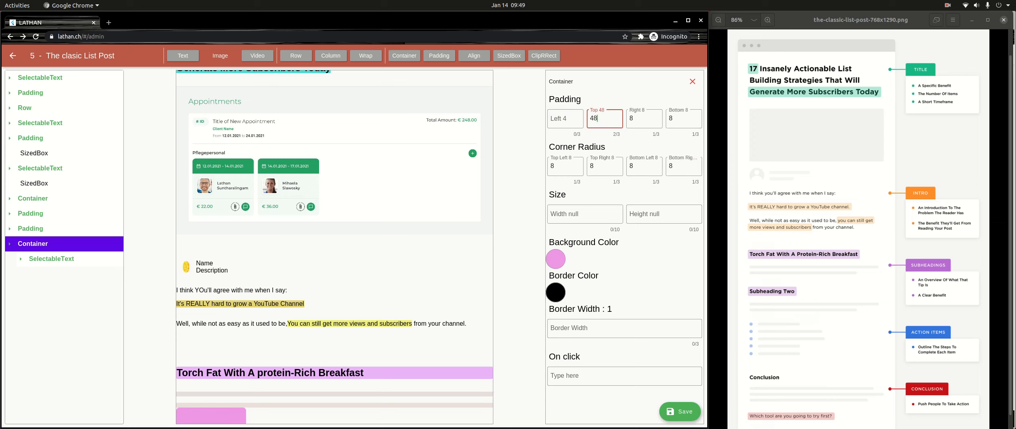
key("BackSpace")
key("BackSpace")
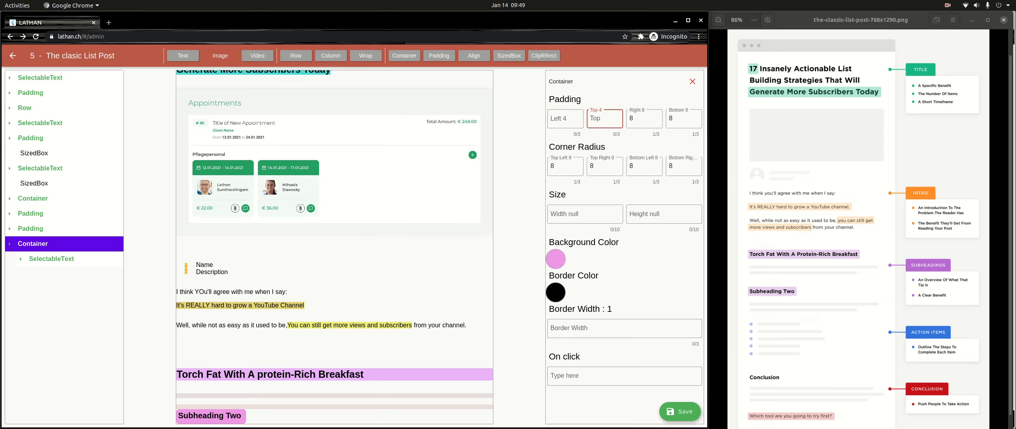
type("4")
left_click(638, 118)
key("BackSpace")
type("4")
key("BackSpace")
type("4")
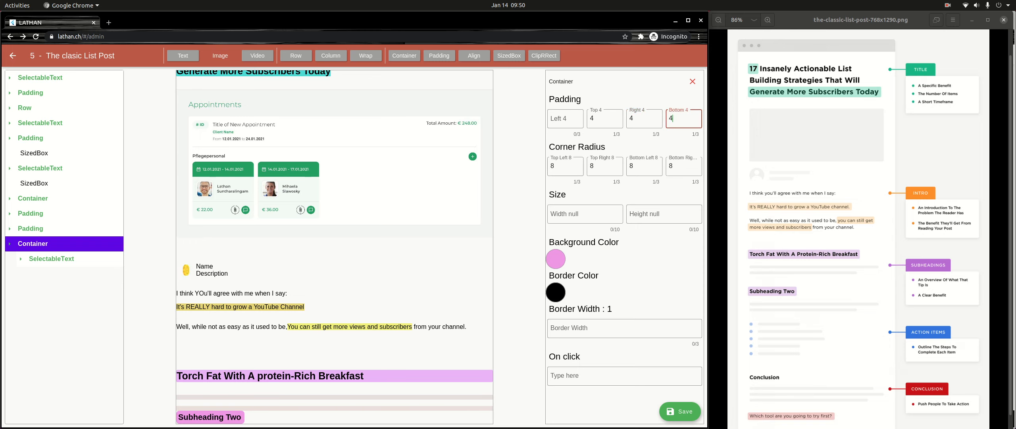
- Set all four corner radii of the "Subheading Two" Container to 4
left_click(566, 166)
key("Tab")
key("BackSpace")
type("4")
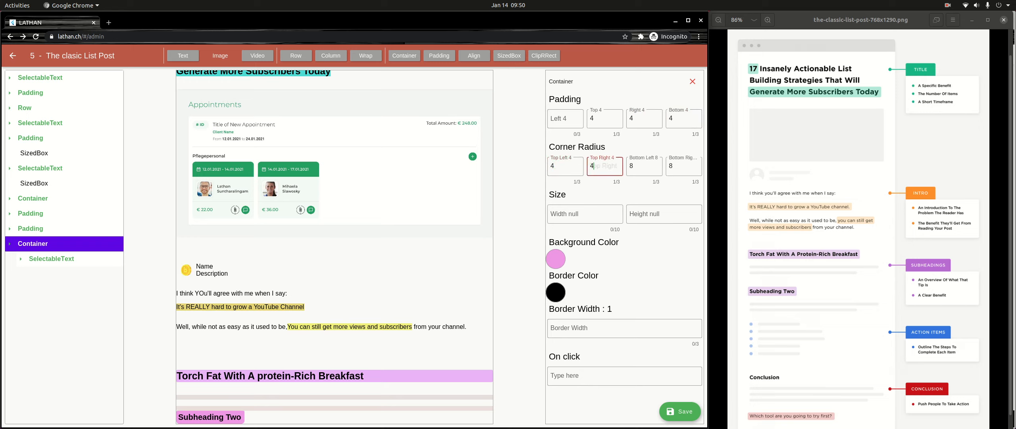
key("Tab")
key("BackSpace")
type("4")
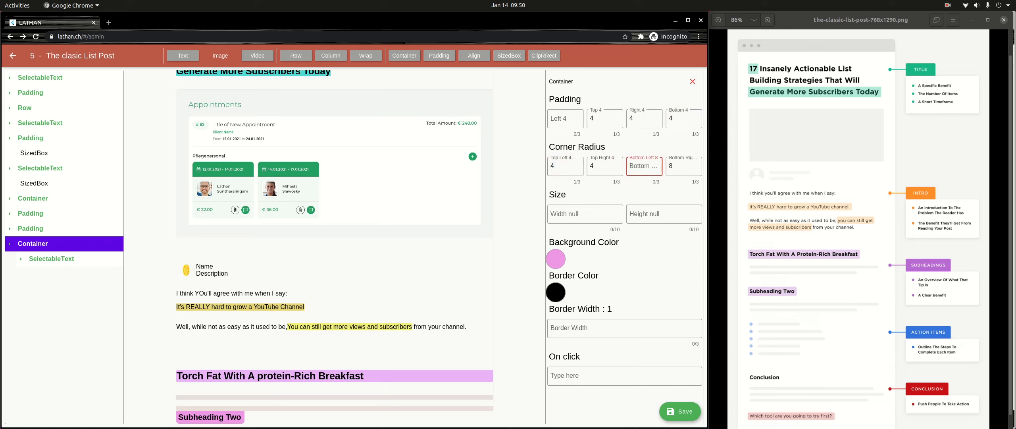
key("Tab")
key("BackSpace")
type("4")
- Wrap the "Subheading Two" Container in a Padding with a top padding of 64
left_click(32, 244)
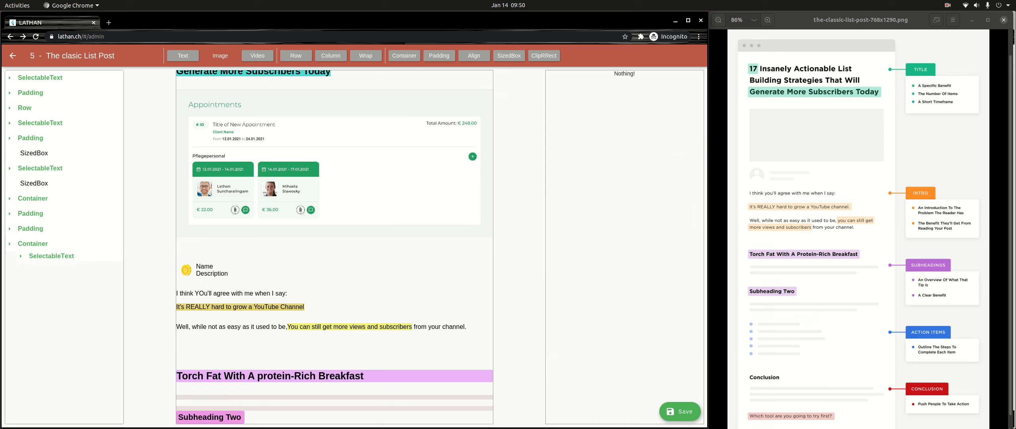
left_click(32, 244)
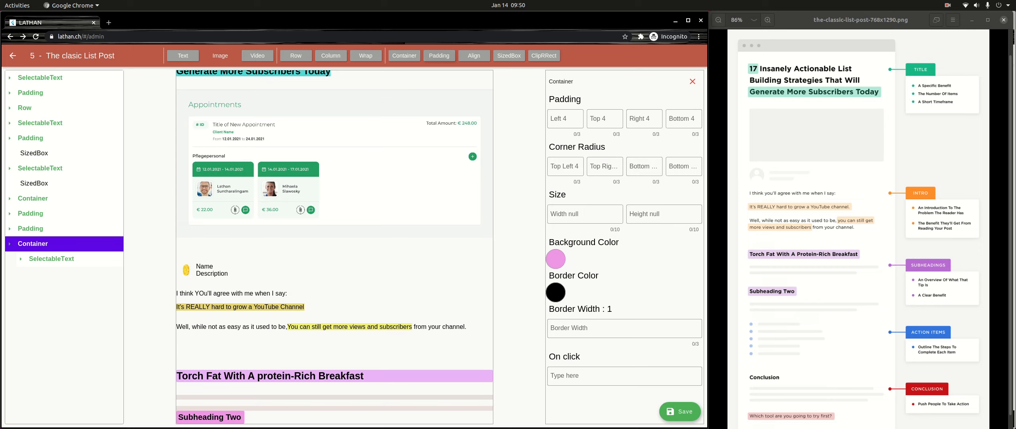
left_click(439, 56)
left_click(605, 119)
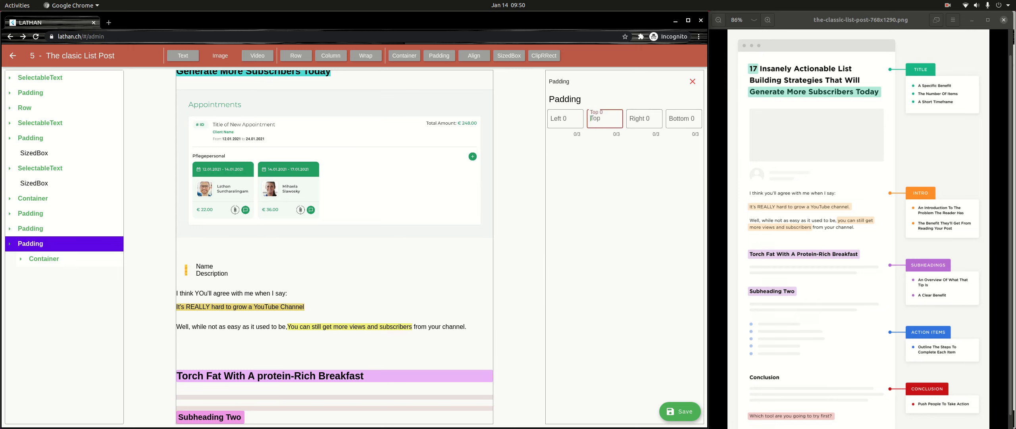
type("32")
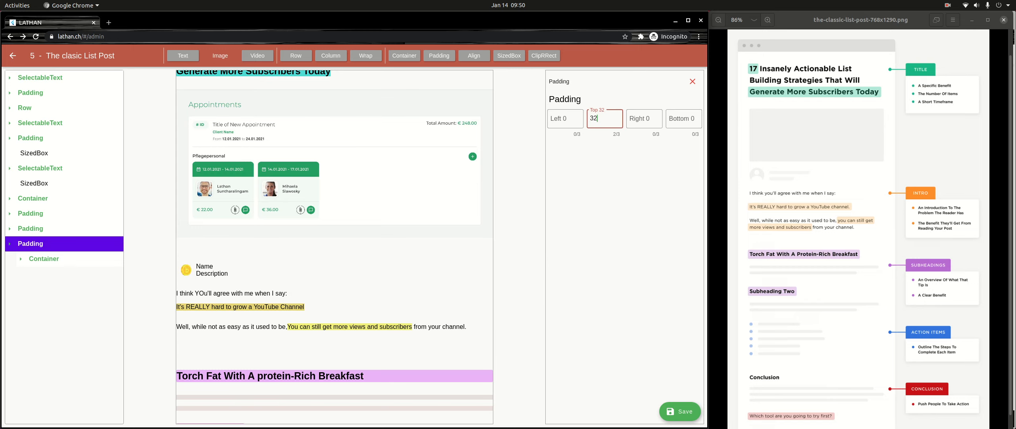
scroll(334, 247, "down", 1)
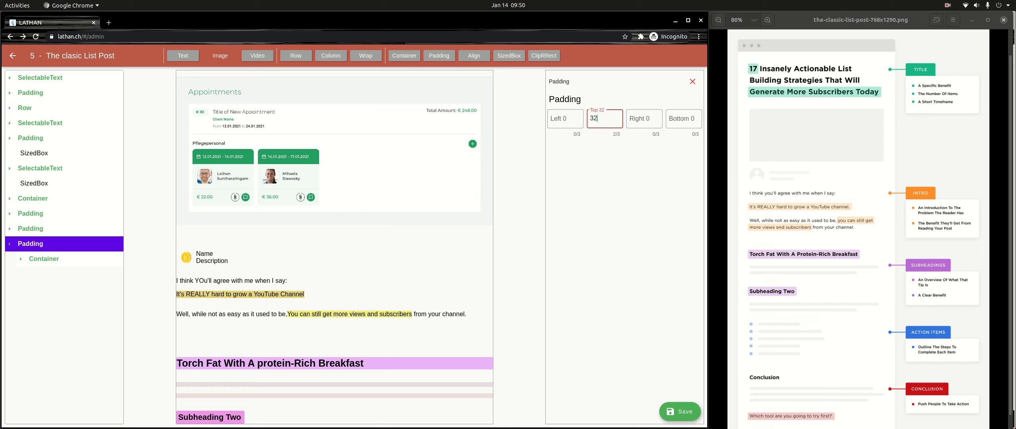
key("BackSpace")
key("BackSpace")
type("64")
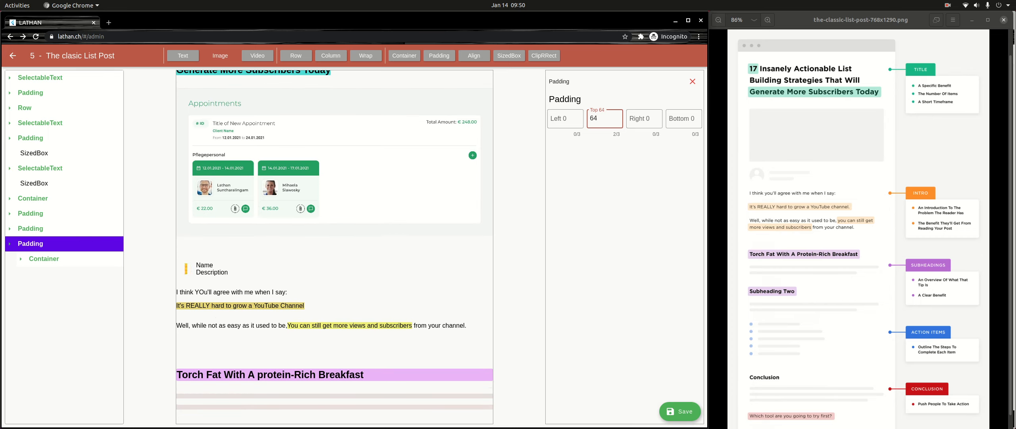
scroll(335, 247, "down", 1)
left_click(948, 5)
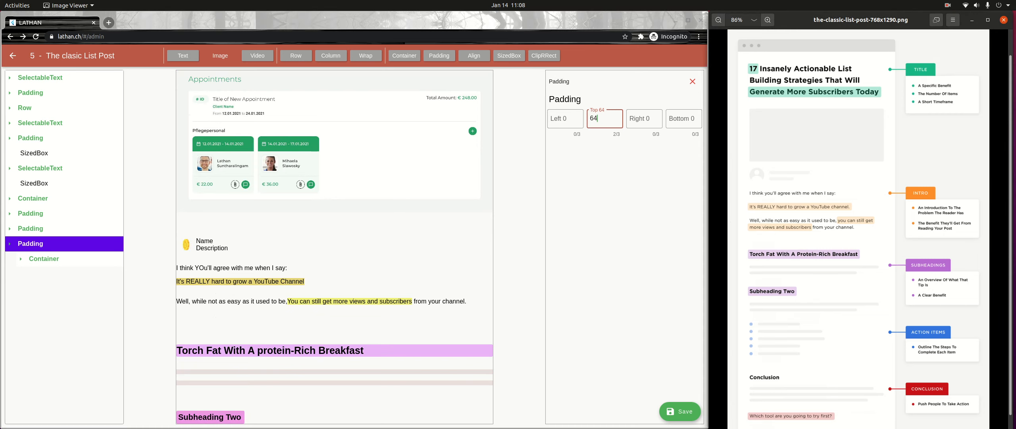
- Add a new Padding element after the "Subheading Two" block at the end of the page
left_click(30, 244)
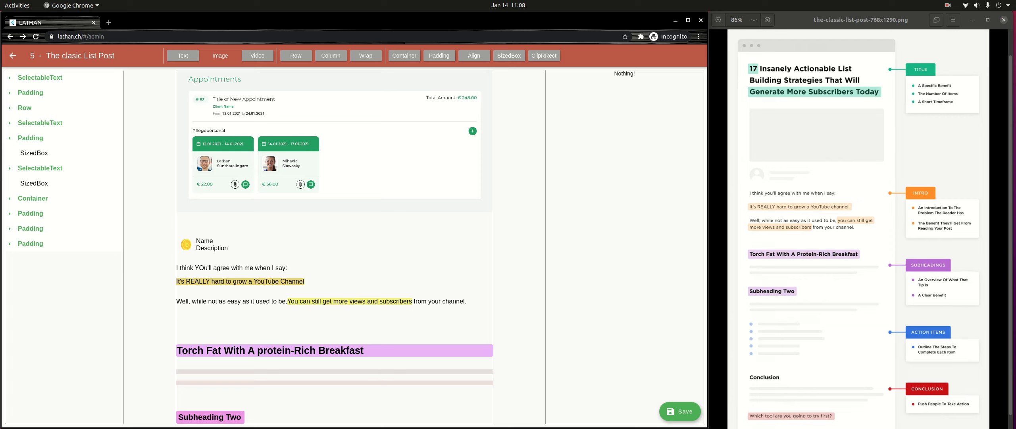
left_click(439, 56)
left_click(30, 259)
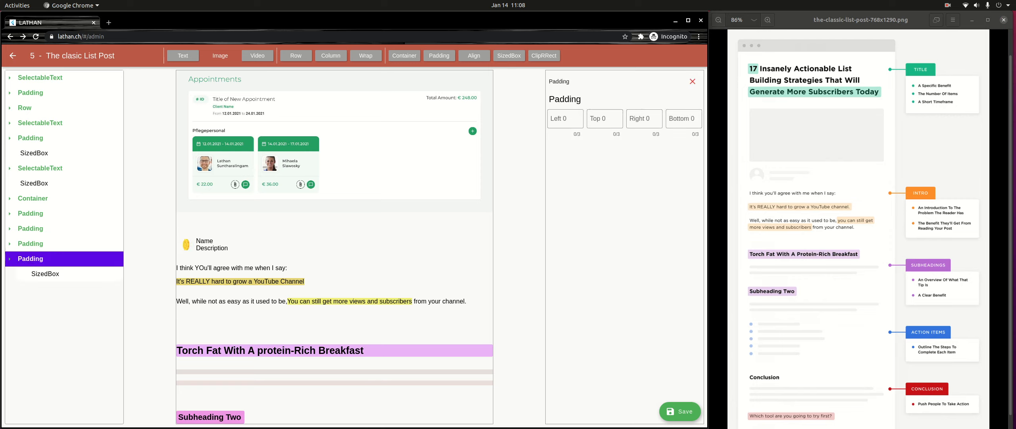
left_click(45, 274)
left_click(31, 259)
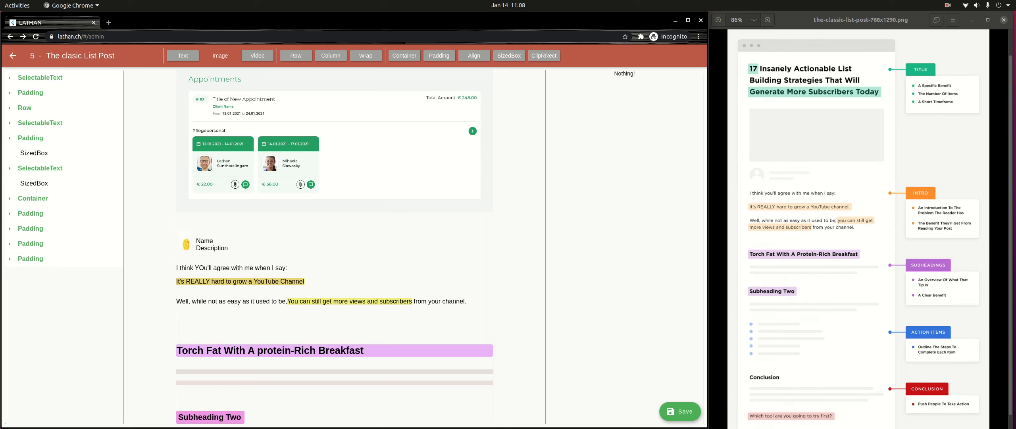
left_click(30, 259)
left_click(404, 56)
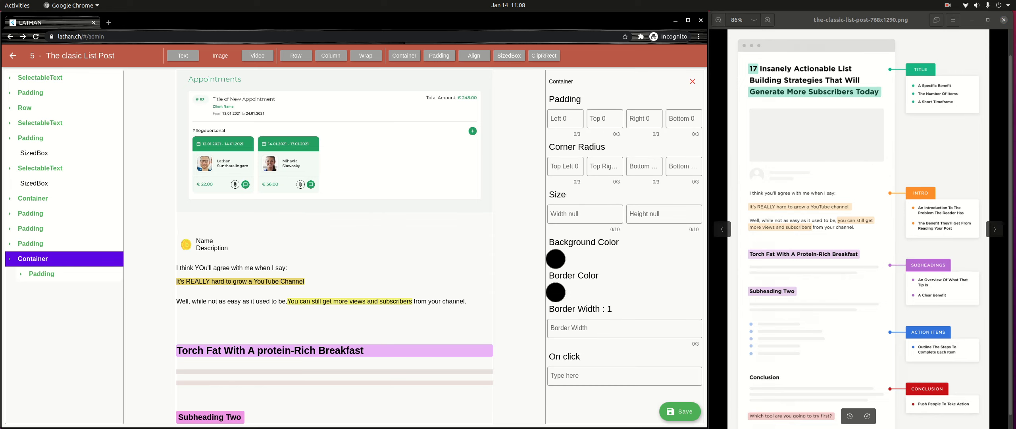
left_click(693, 82)
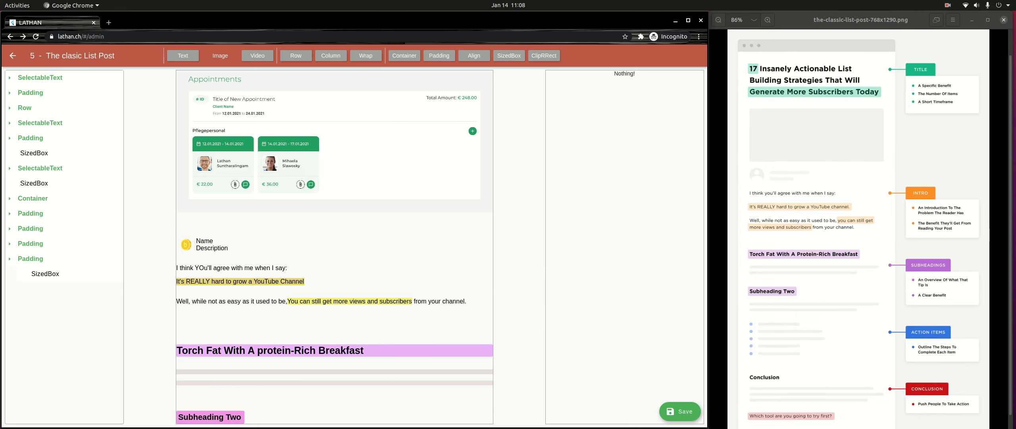
- Wrap the SizedBox inside the new Padding in a Container and set the SizedBox height to 10
left_click(45, 274)
left_click(31, 258)
left_click(404, 55)
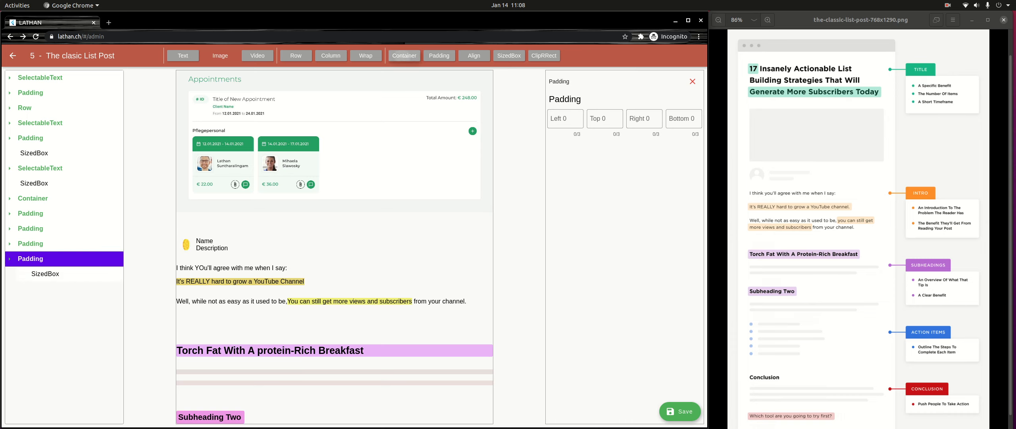
left_click(44, 274)
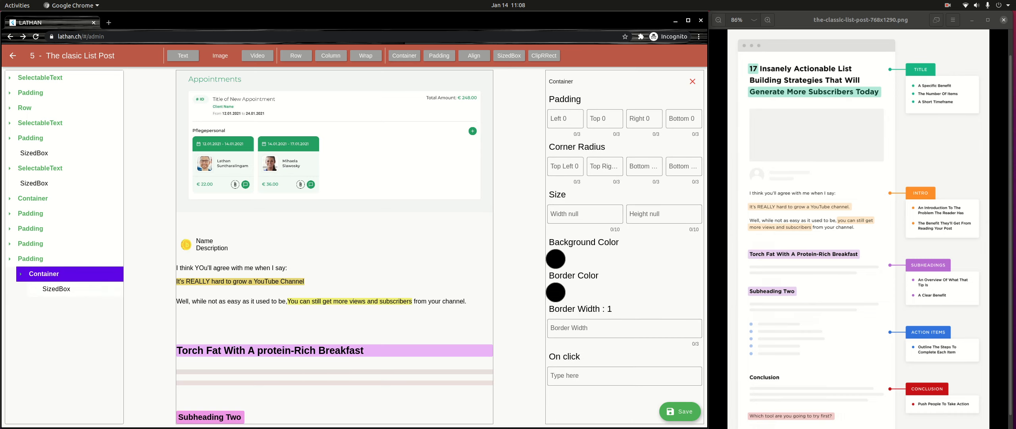
left_click(56, 289)
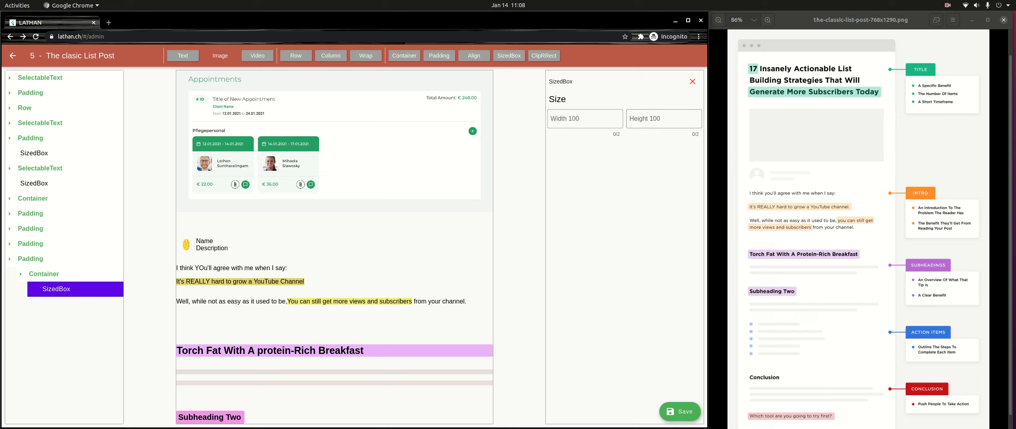
left_click(664, 119)
type("10")
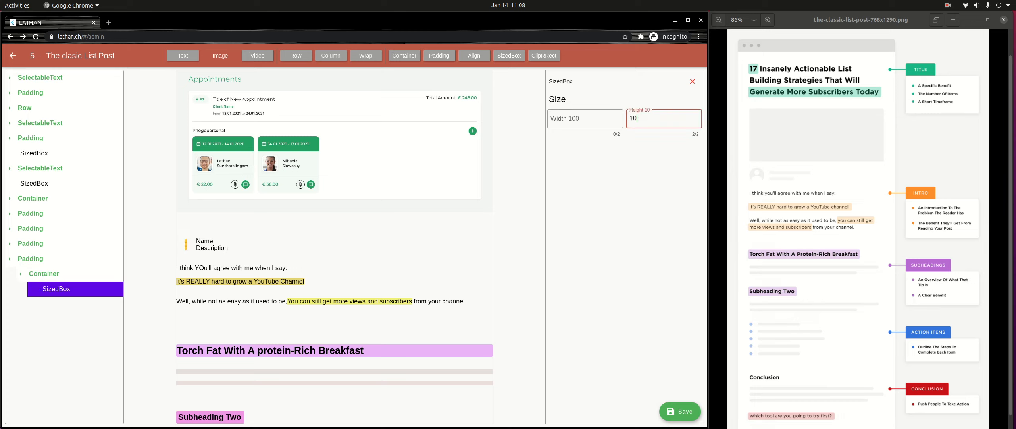
- Change the background color of the Container inside the new Padding to the light grey CDC9C9
left_click(43, 274)
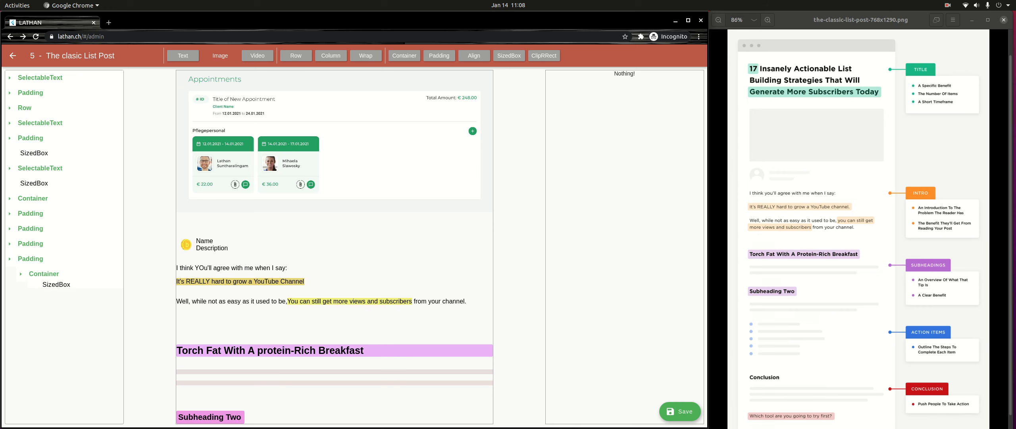
left_click(556, 259)
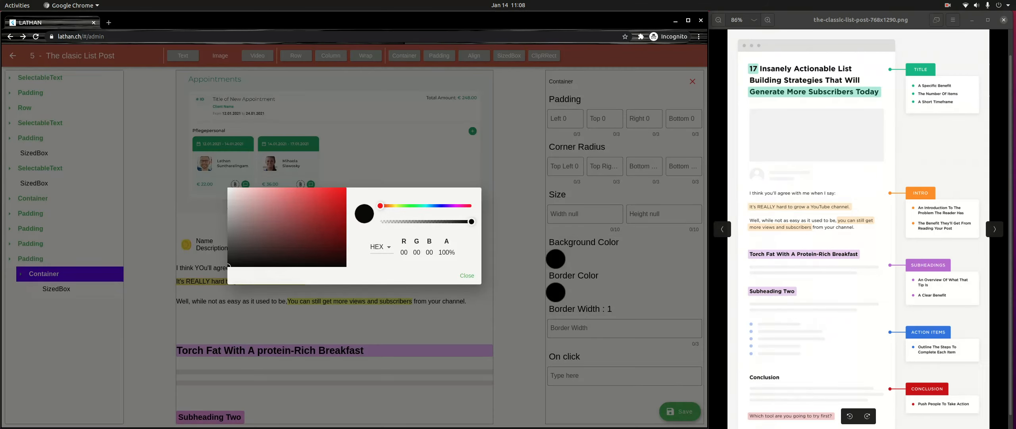
mouse_move(230, 190)
left_mouse_down()
mouse_move(246, 208)
mouse_move(230, 203)
left_mouse_up()
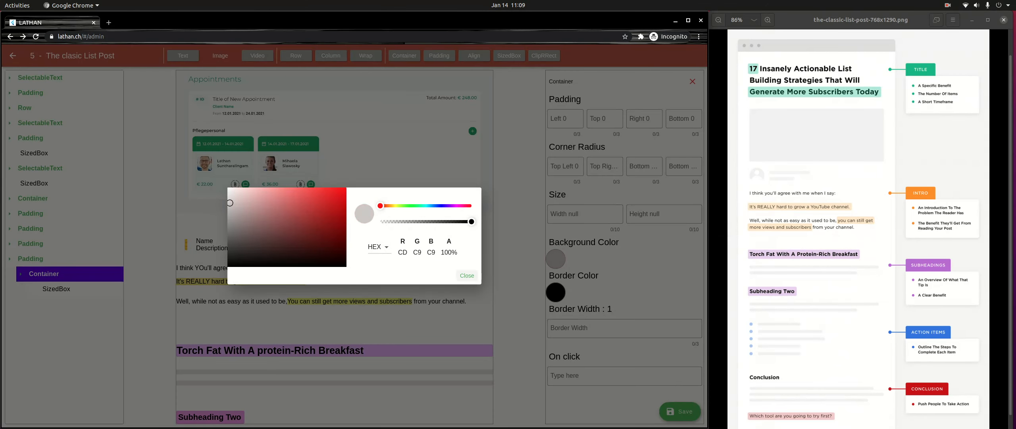
left_click(467, 276)
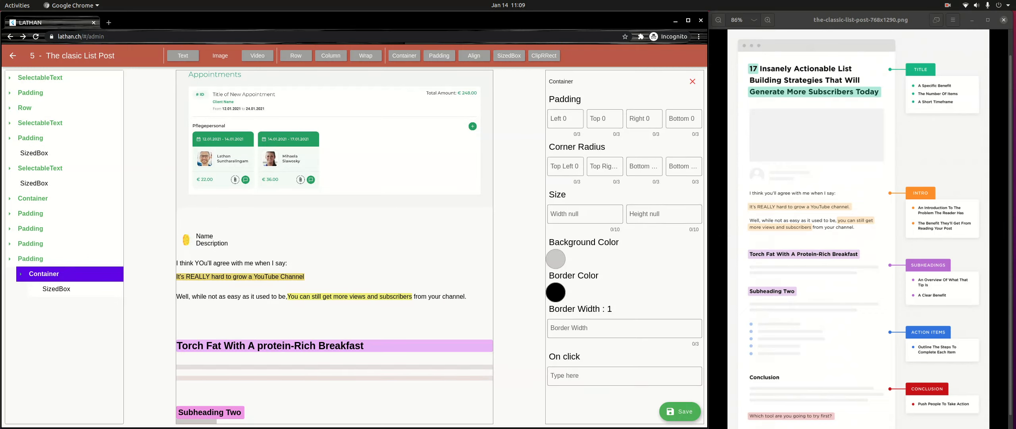
- Set the top padding of the Padding around the grey placeholder bar to 16
left_click(30, 259)
left_click(596, 118)
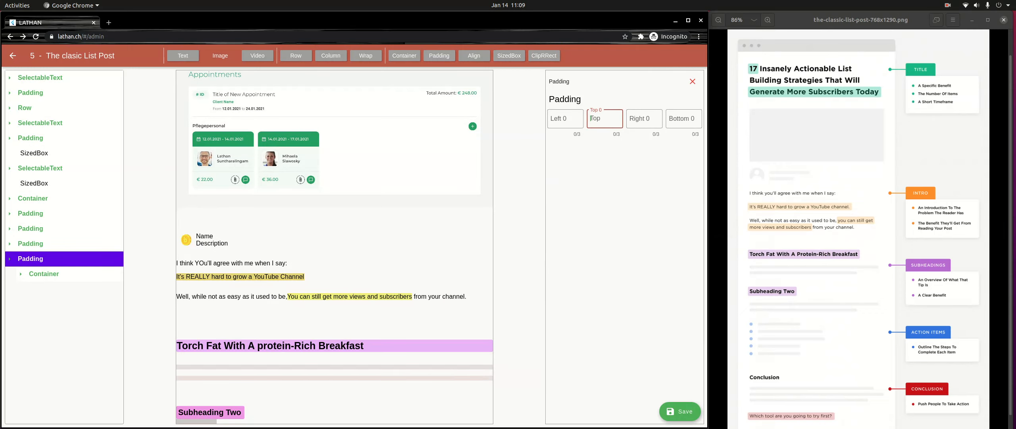
type("16")
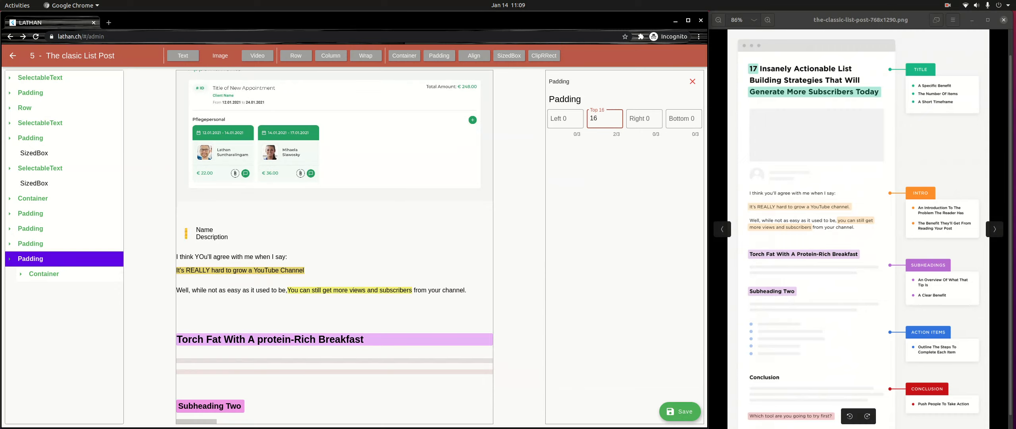
- Add a new Container at the end of the page and set the height of its SizedBox to 10
left_click(31, 259)
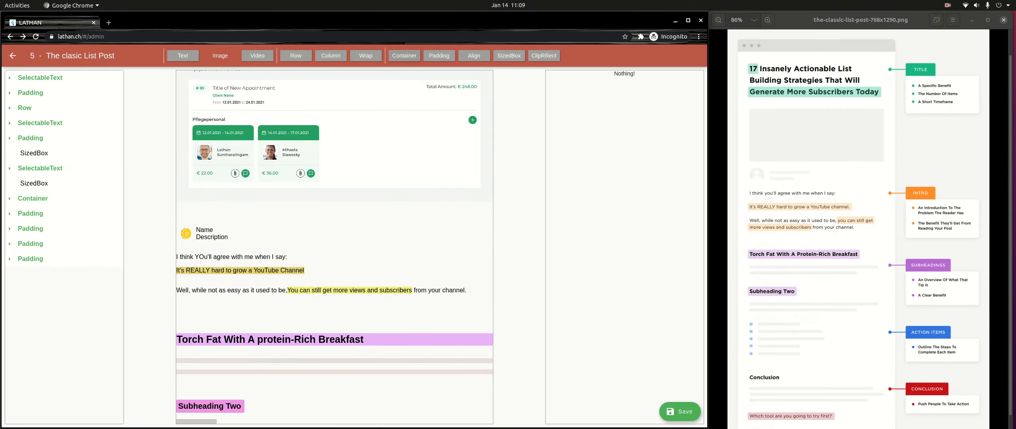
left_click(404, 55)
left_click(33, 274)
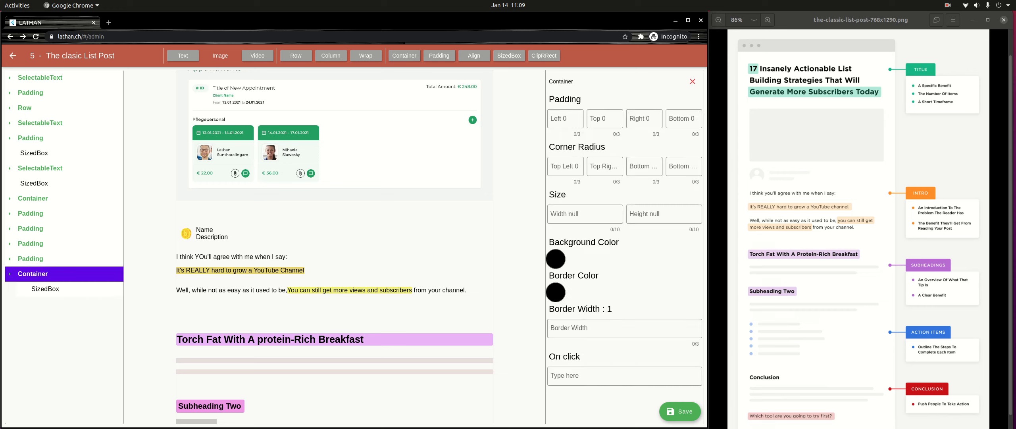
left_click(45, 289)
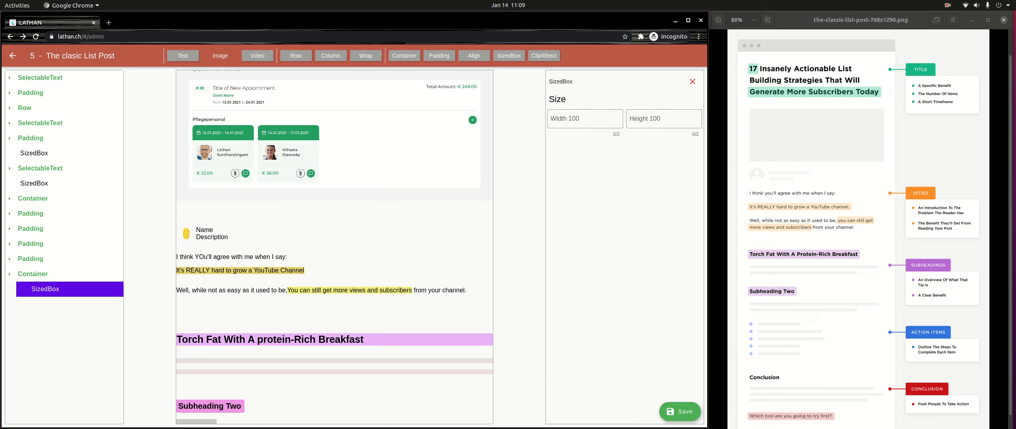
left_click(663, 118)
type("10")
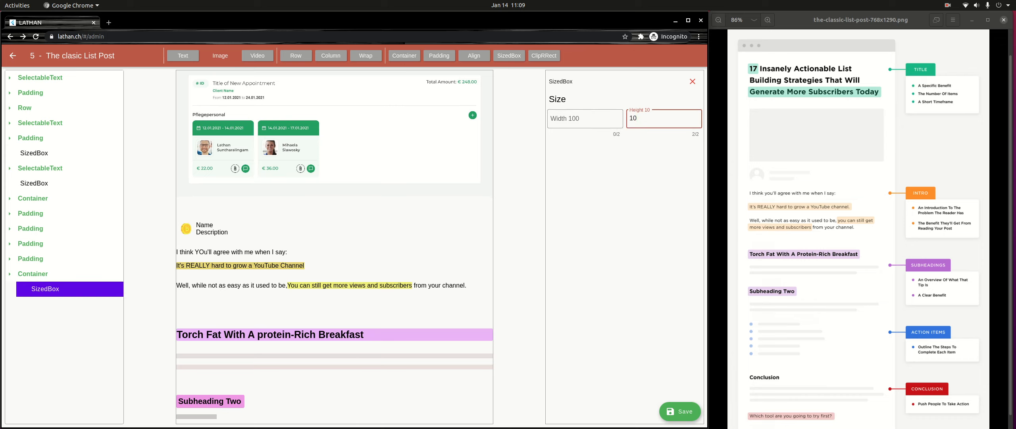
left_click(33, 274)
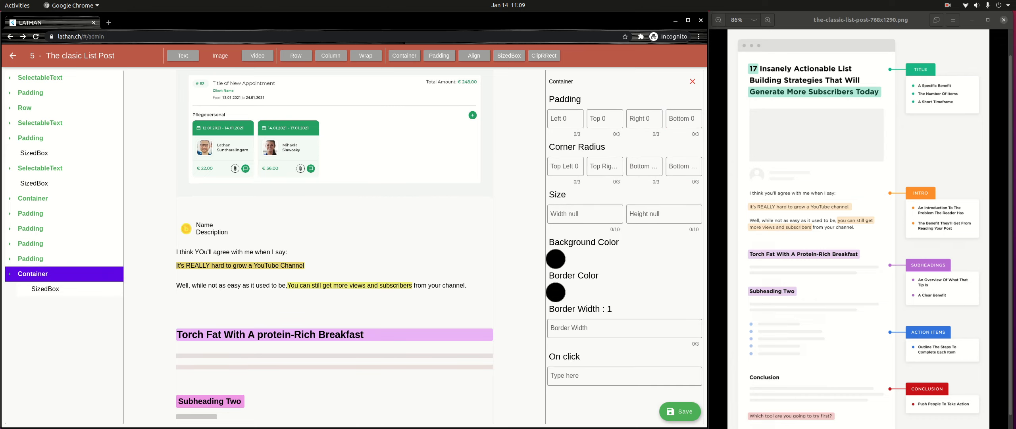
left_click(45, 289)
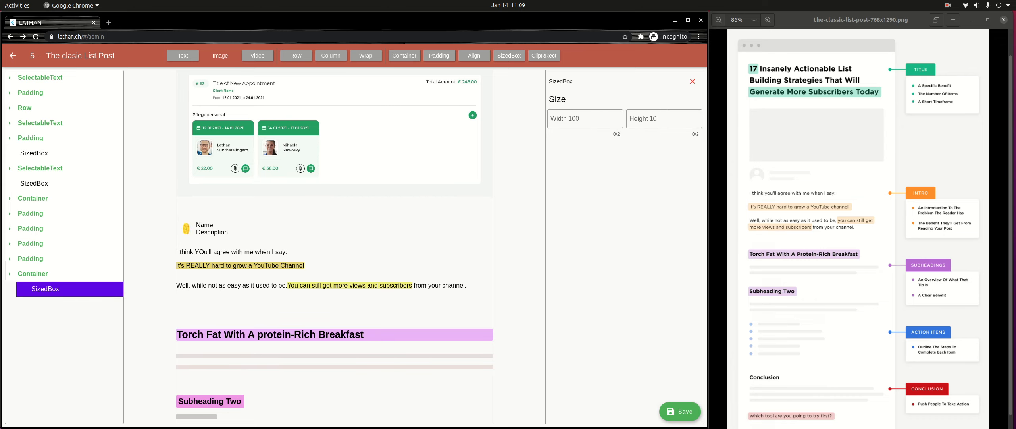
left_click(586, 119)
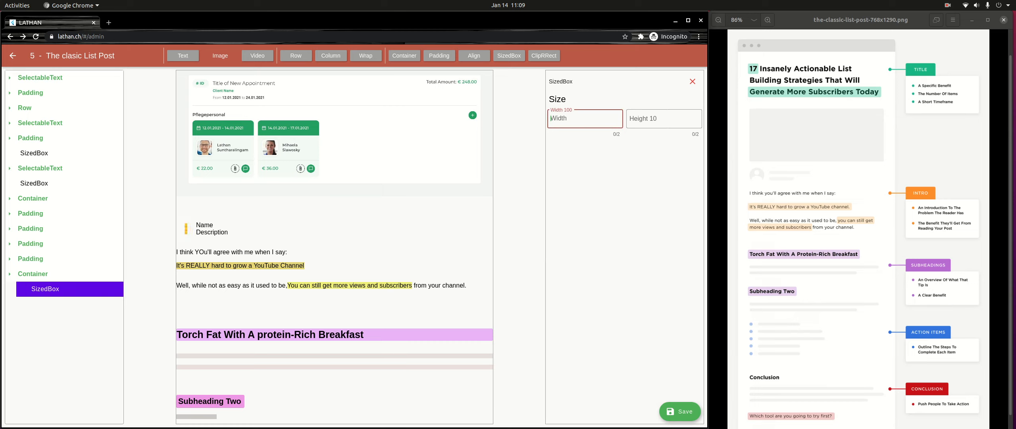
type("99")
key("BackSpace")
key("BackSpace")
left_click(33, 274)
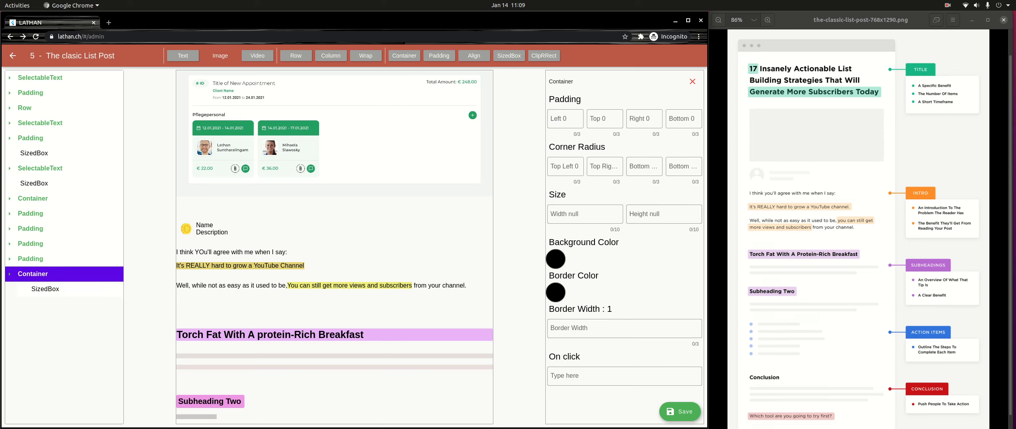
left_click(584, 214)
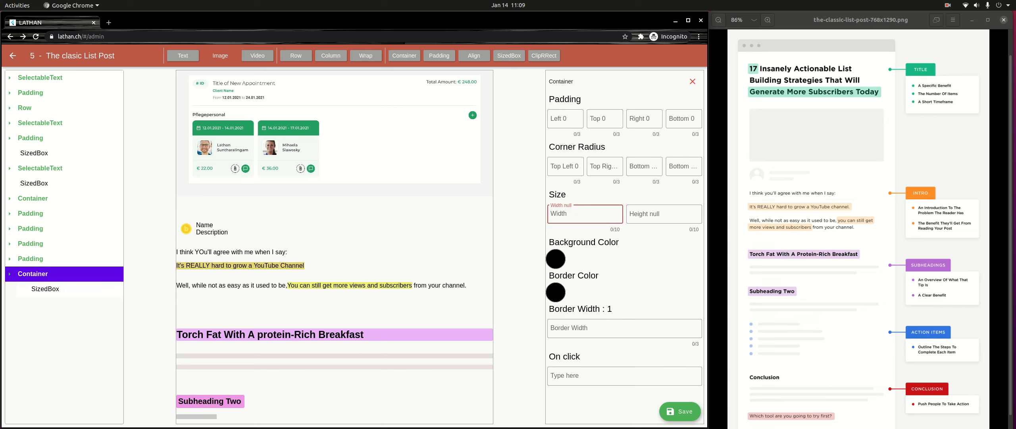
type("9999999999")
- Change the background color of the last Container on the page to a light grey
left_click(556, 259)
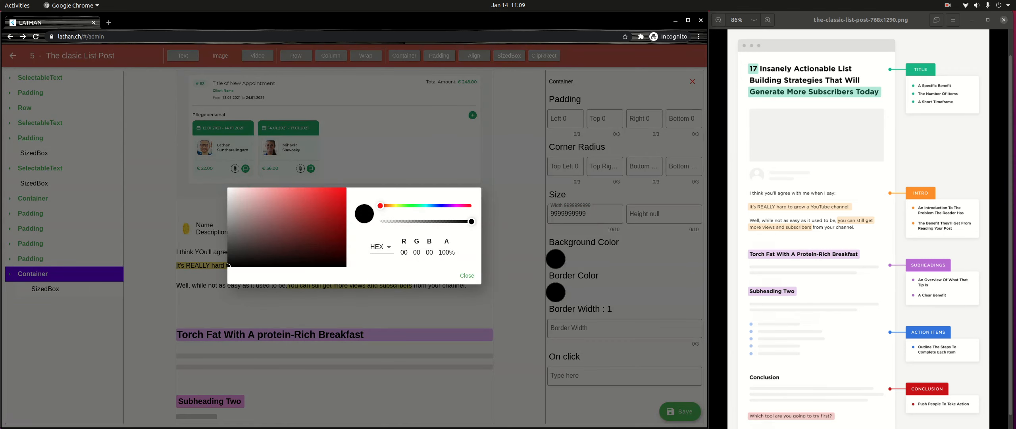
left_click(229, 195)
left_click_drag(230, 196, 229, 202)
left_click(467, 275)
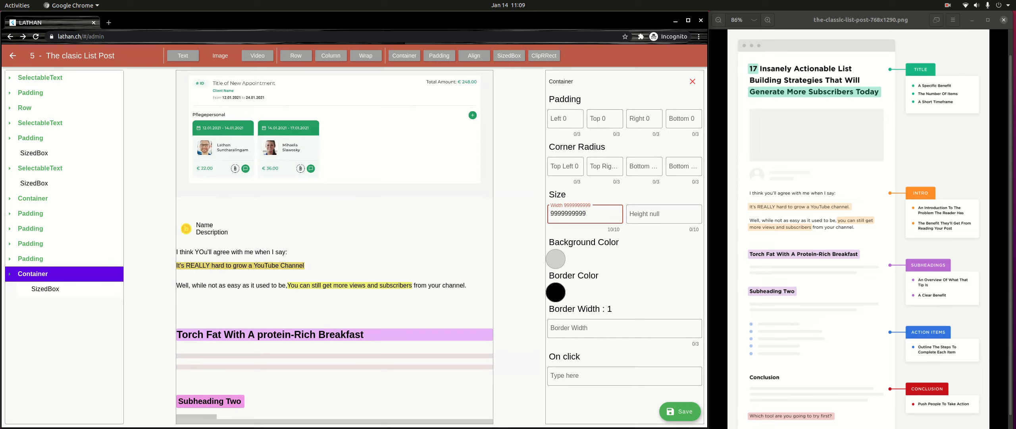
left_click(684, 119)
left_click(644, 119)
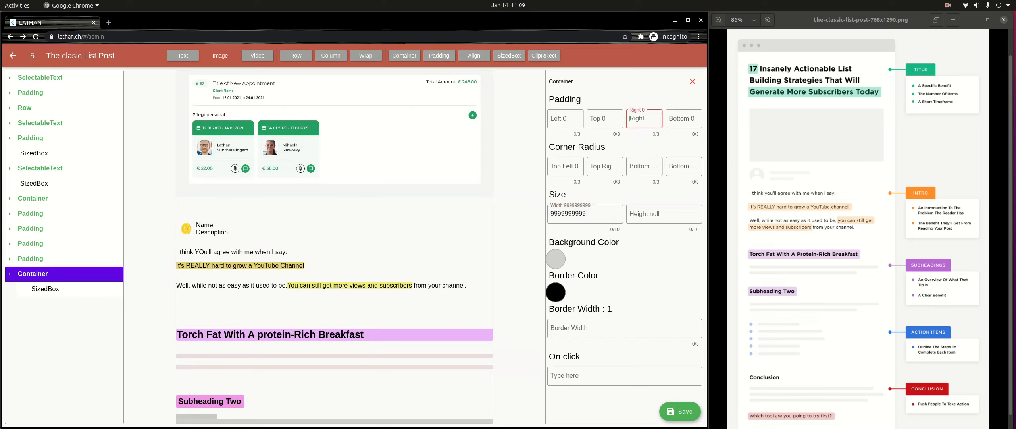
type("32")
key("BackSpace")
key("BackSpace")
type("0")
- Wrap the last Container on the page in a Padding and set its top padding to 8
left_click(40, 274)
left_click(40, 274)
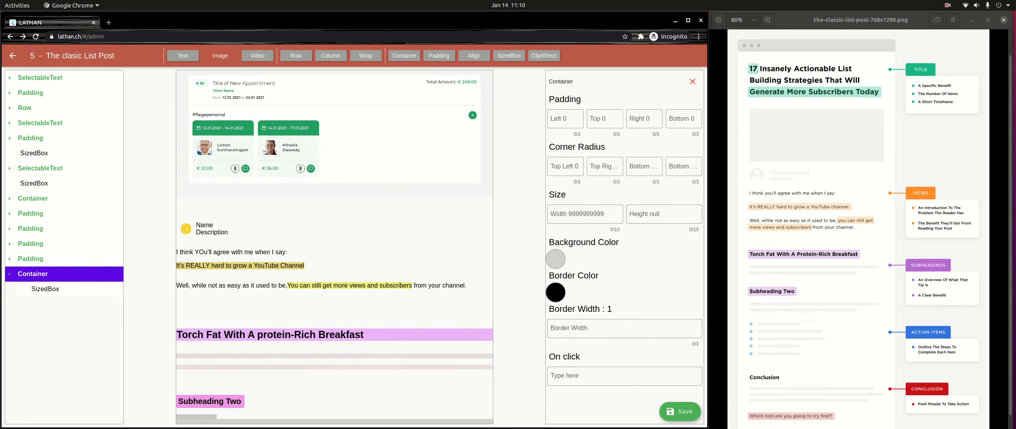
left_click(440, 56)
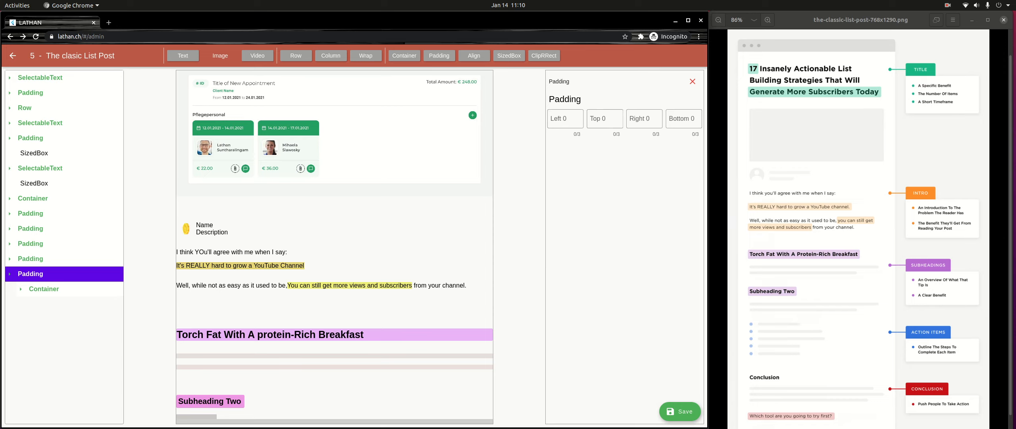
left_click(598, 118)
type("32")
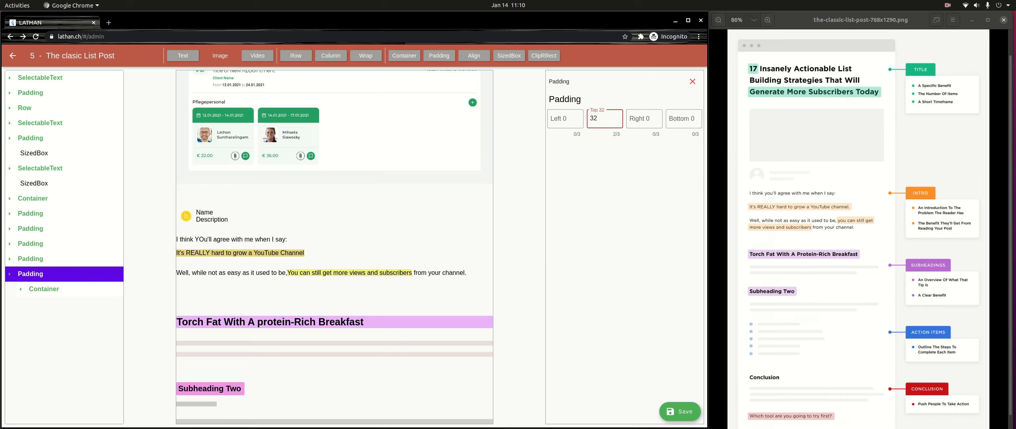
key("BackSpace")
key("BackSpace")
type("8")
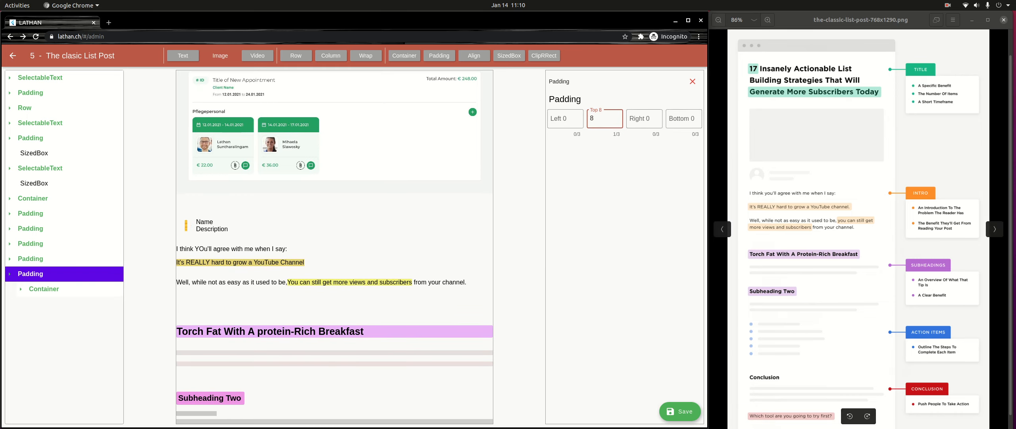
- Set the right padding of the new Padding around the last grey bar to 128
key("Tab")
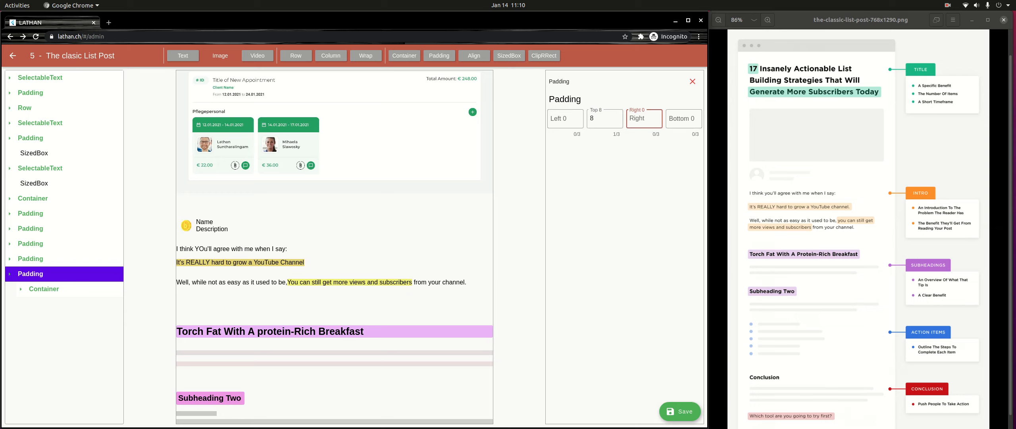
type("128")
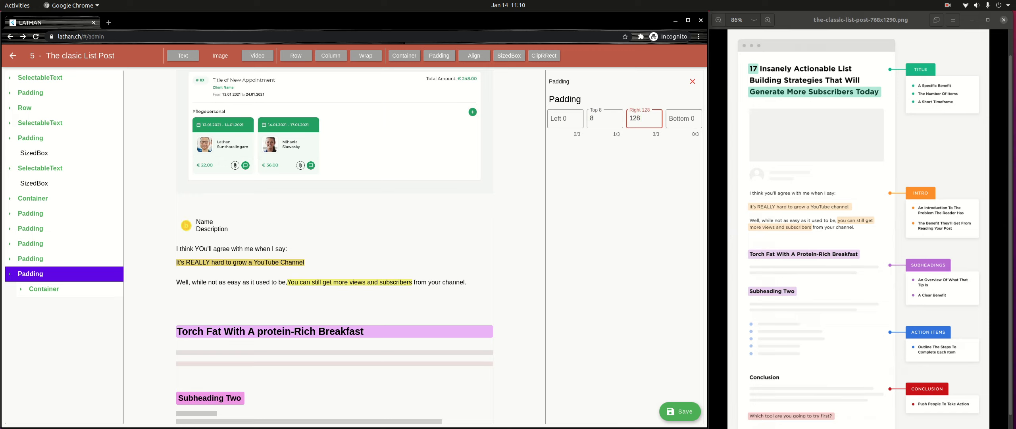
- Set the right padding to 128 on the Padding around the second placeholder bar under the "Torch Fat With A protein-Rich Breakfast" heading
left_click(31, 244)
left_click(44, 259)
left_click(62, 274)
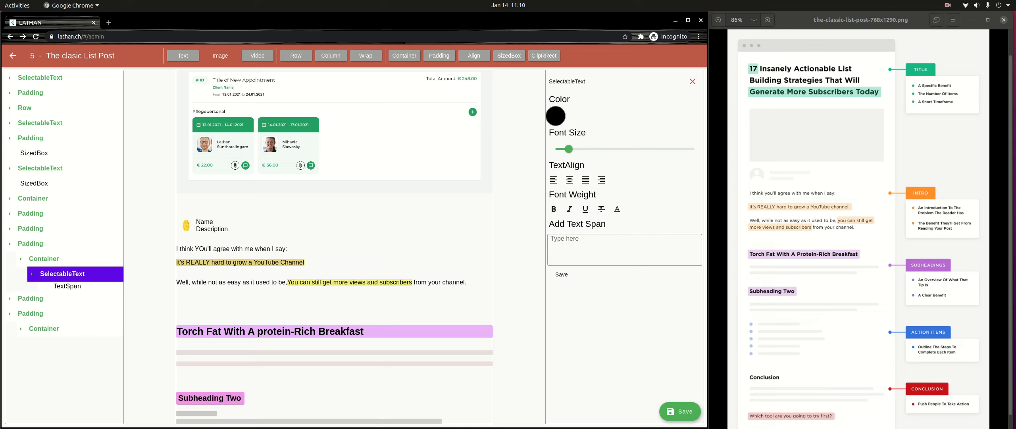
left_click(44, 259)
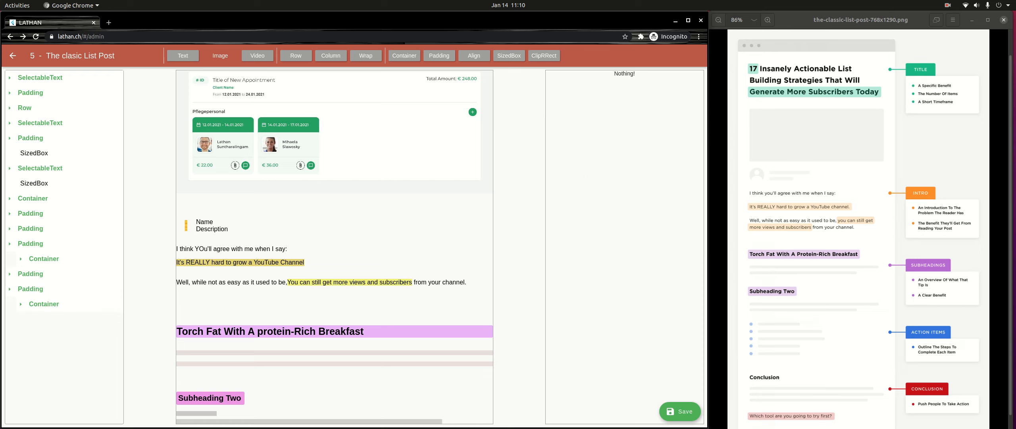
left_click(30, 243)
left_click(30, 228)
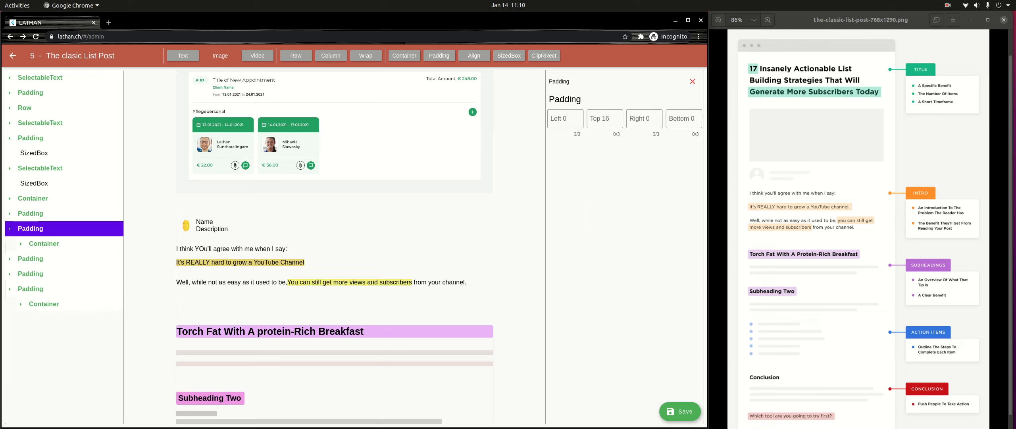
left_click(44, 243)
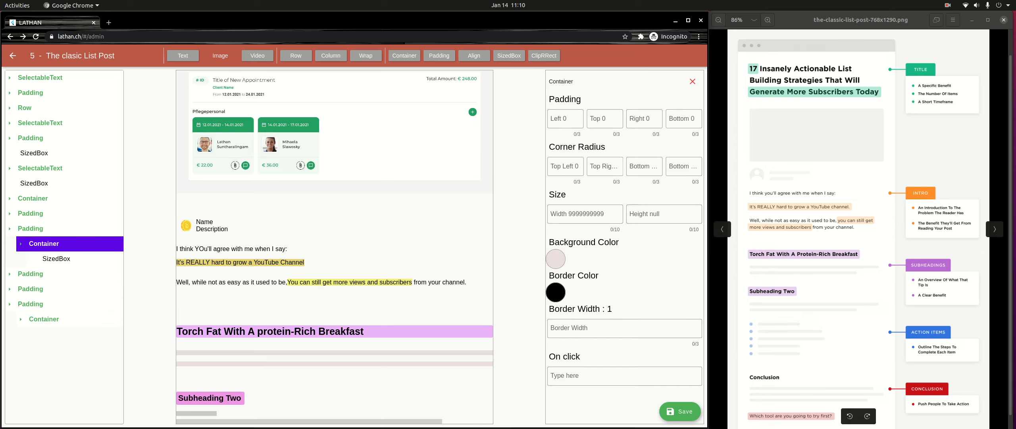
left_click(31, 229)
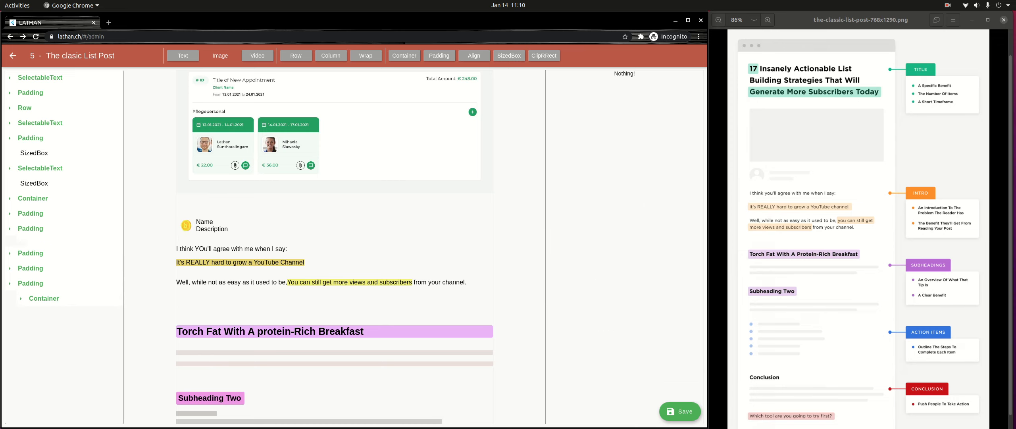
left_click(31, 228)
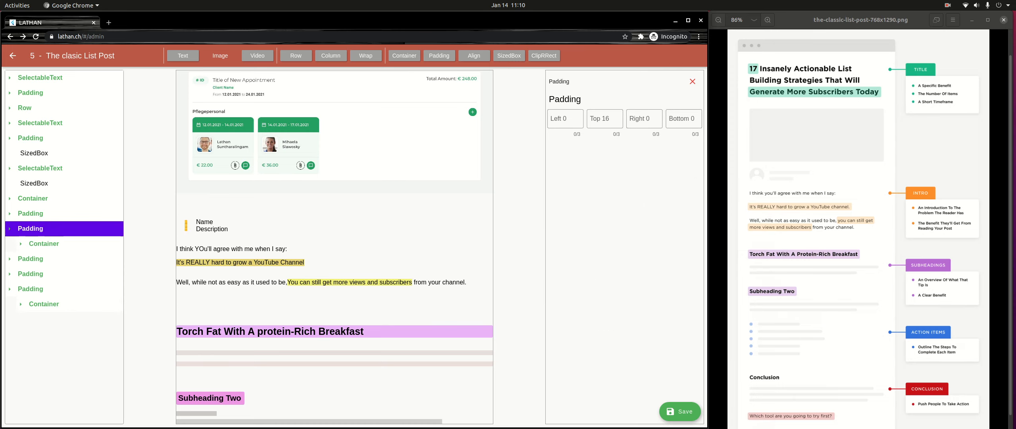
left_click(684, 119)
left_click(645, 118)
type("128")
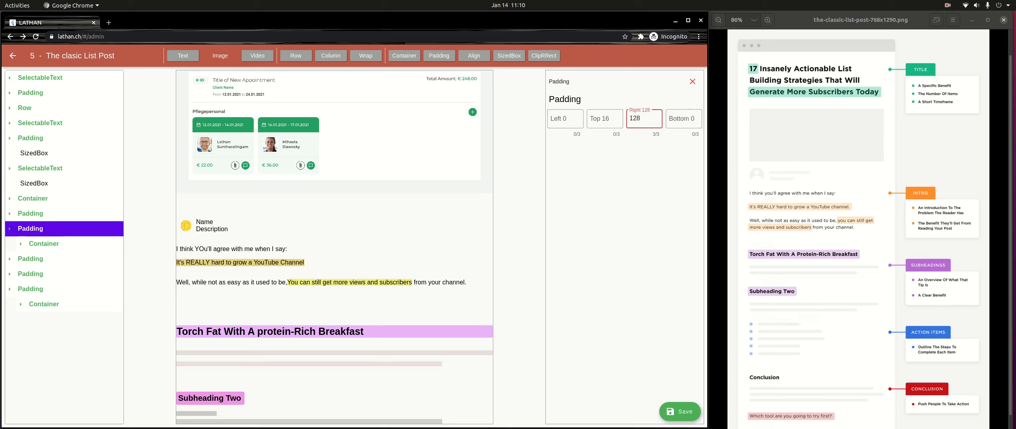
left_click(30, 229)
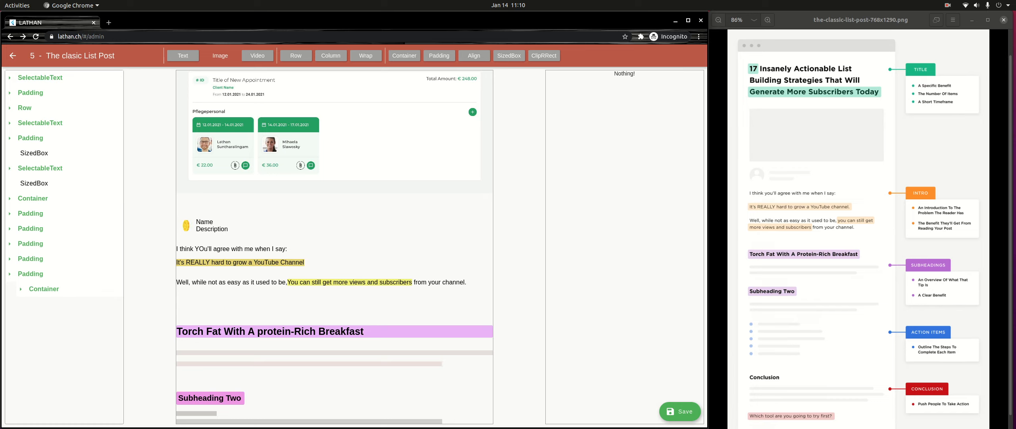
- Set the width of the first grey bar's Container under "Subheading Two" to 999999999 and save the page
left_click(30, 259)
left_click(43, 274)
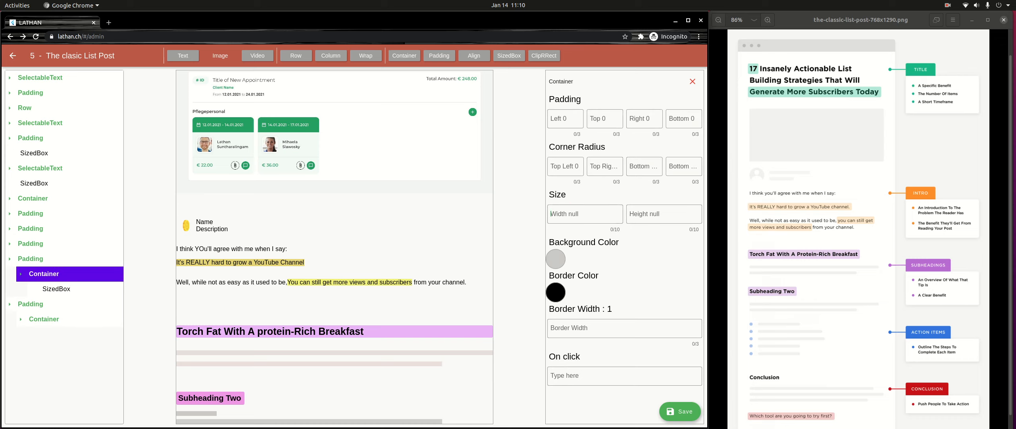
left_click(551, 213)
type("999999999")
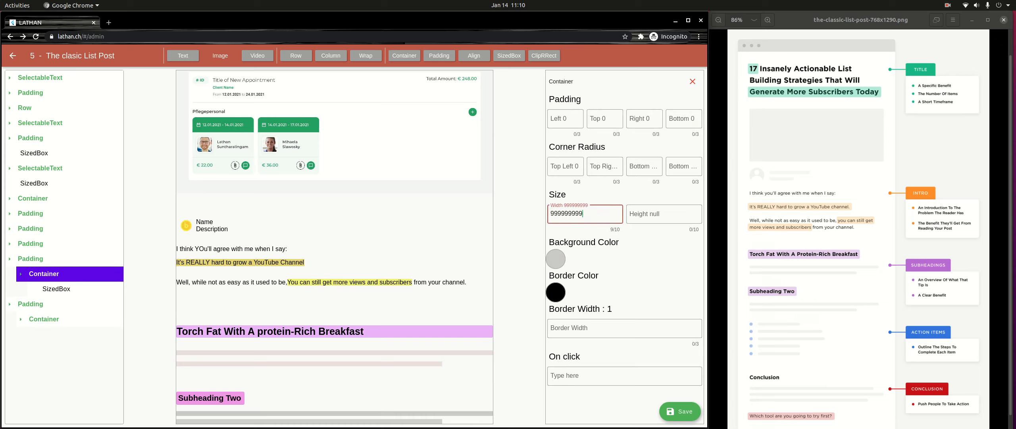
left_click(31, 258)
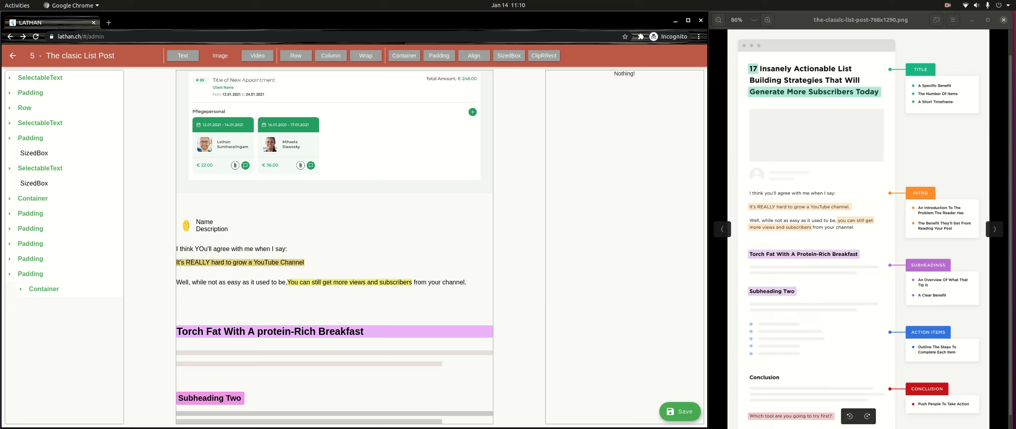
left_click(680, 411)
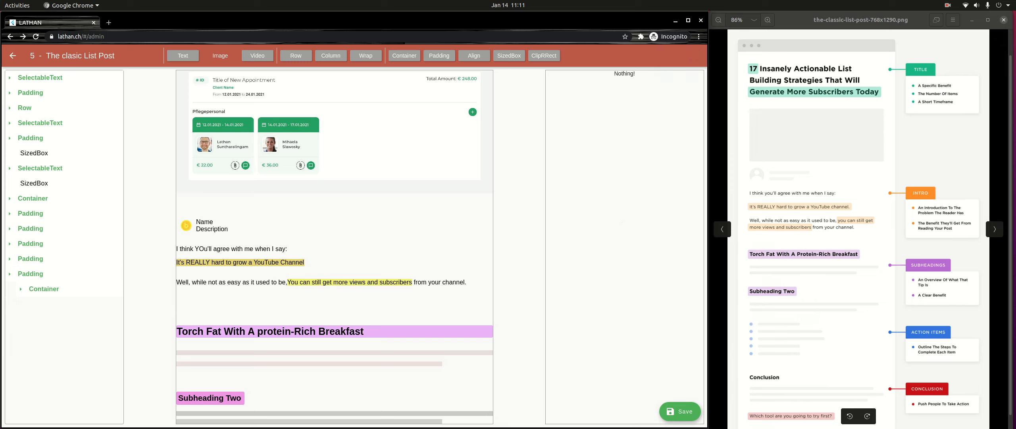
- Examine the bulleted list and Conclusion sections of the reference image in the Image Viewer, and collapse the last Padding in the page builder
scroll(812, 354, "up", 2)
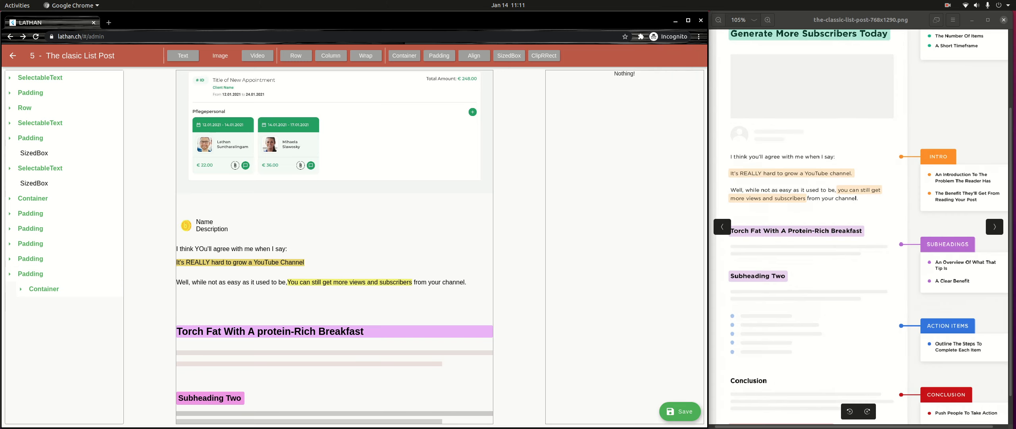
scroll(777, 355, "up", 5)
left_click_drag(778, 355, 825, 256)
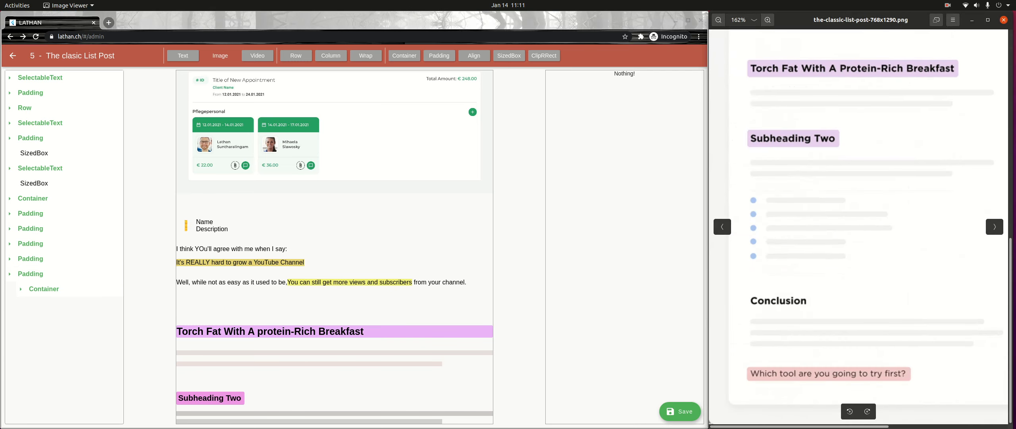
left_click(9, 274)
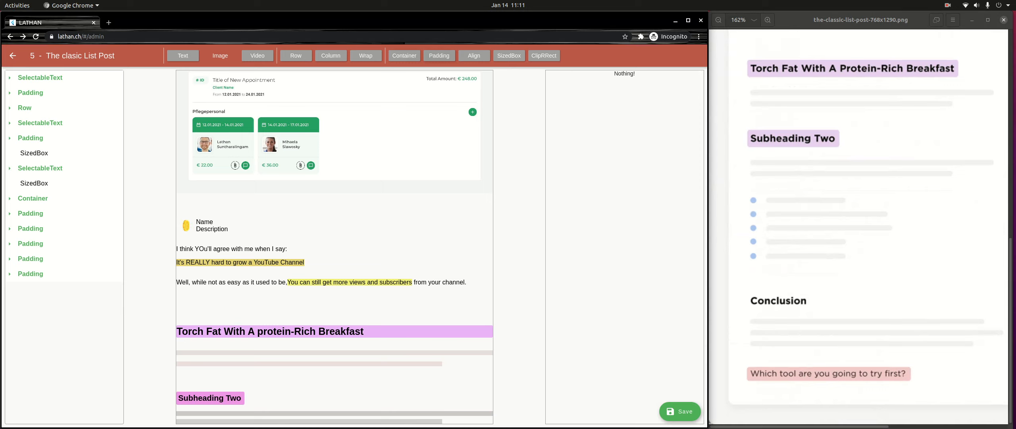
- Add a Padding at the end of the page and place a Column inside it
left_click(439, 55)
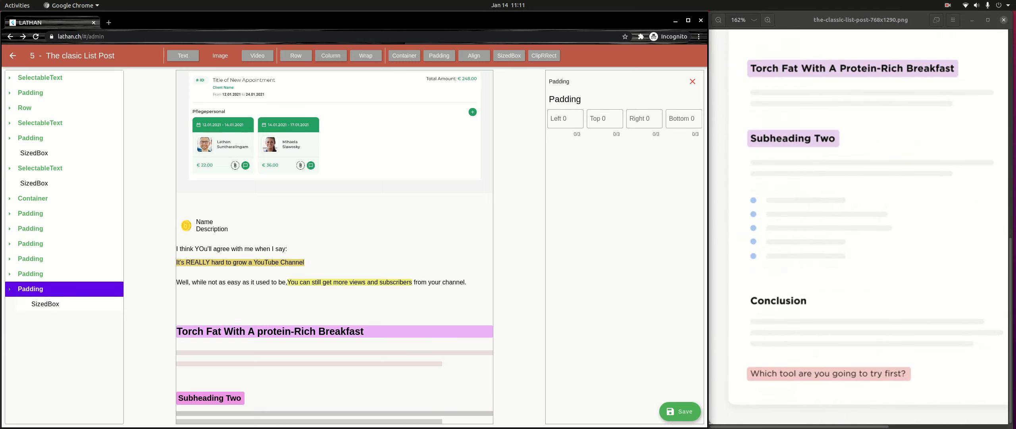
left_click(331, 55)
left_click(31, 289)
left_click(30, 289)
left_click(43, 304)
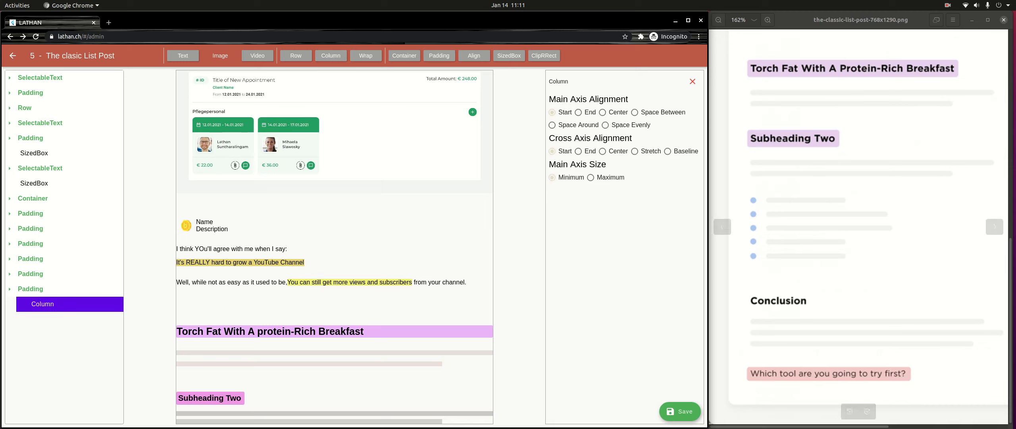
- Add five Rows inside the new Column for the bulleted list
left_click(296, 56)
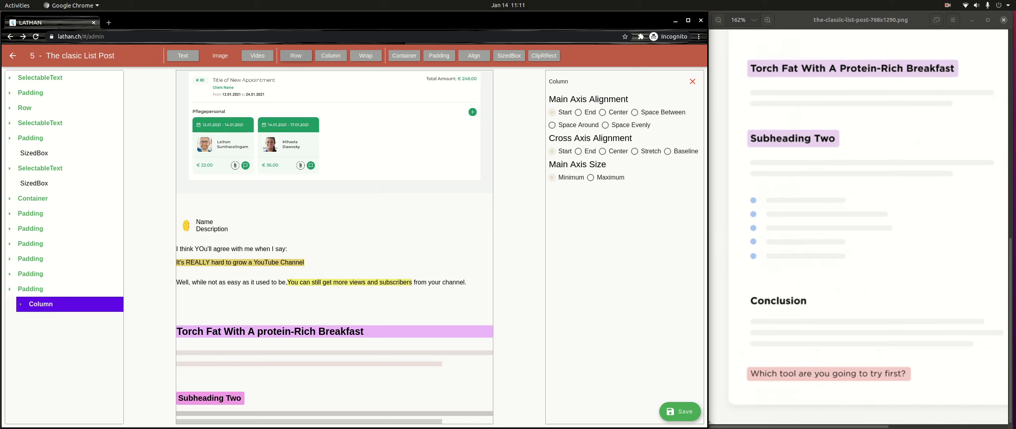
left_click(296, 56)
left_click(41, 304)
left_click(49, 319)
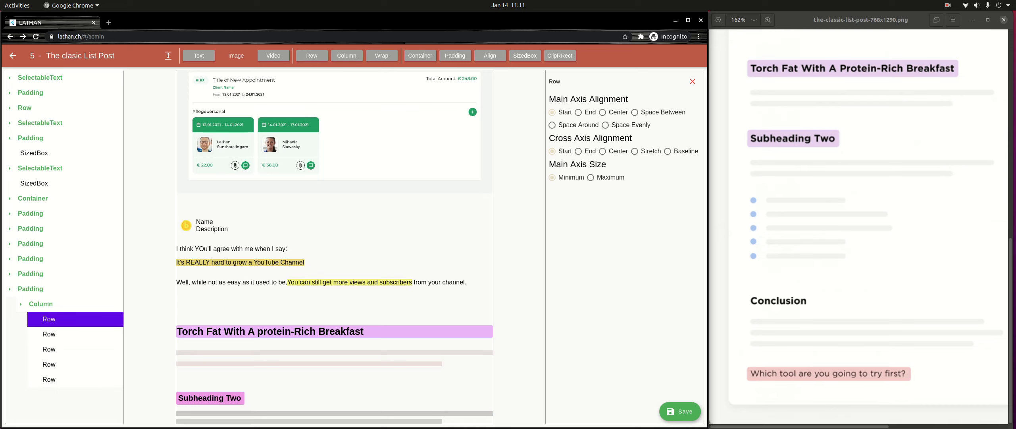
left_click(420, 56)
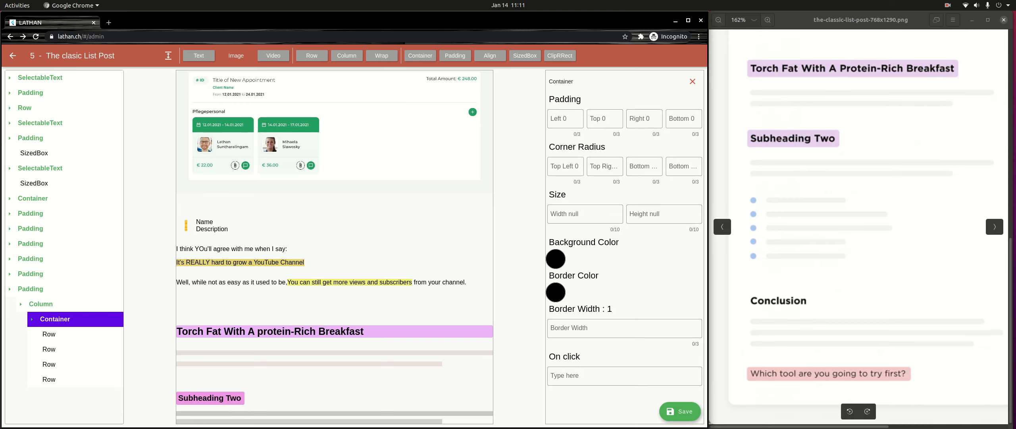
left_click(693, 82)
left_click(49, 319)
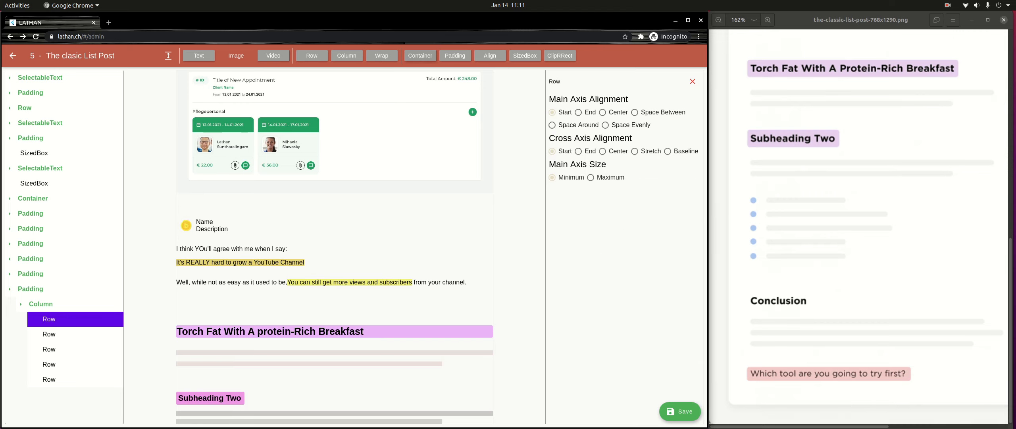
- Add a Container inside the first Row of the list Column
left_click(421, 56)
left_click(48, 319)
left_click(63, 334)
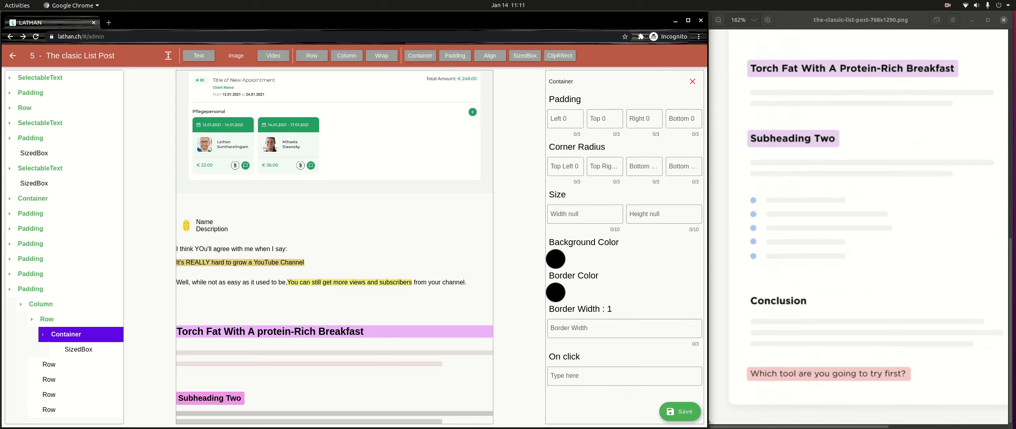
- Set the SizedBox inside the first Row's Container to width 10 and height 10
left_click(78, 349)
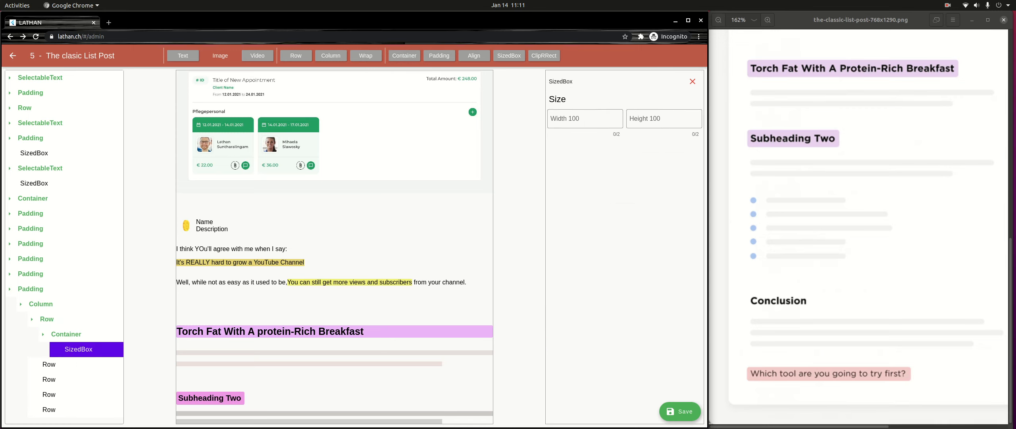
left_click(585, 119)
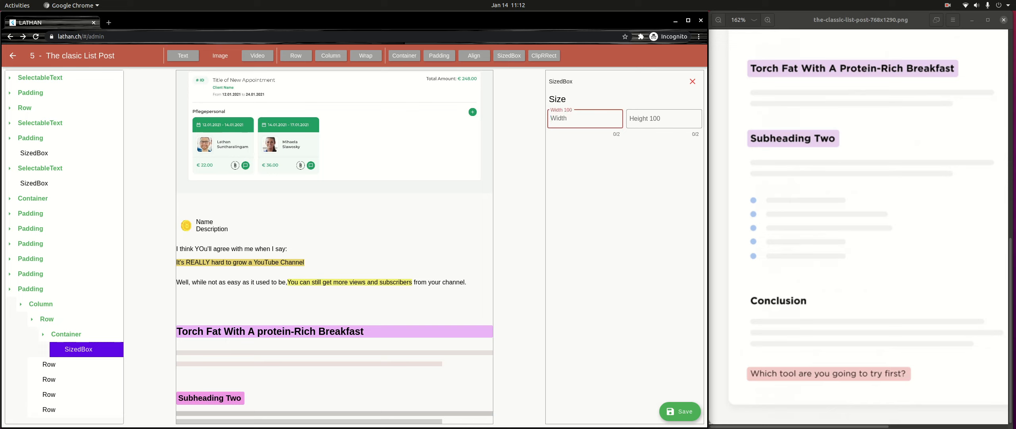
type("10")
key("Tab")
type("10")
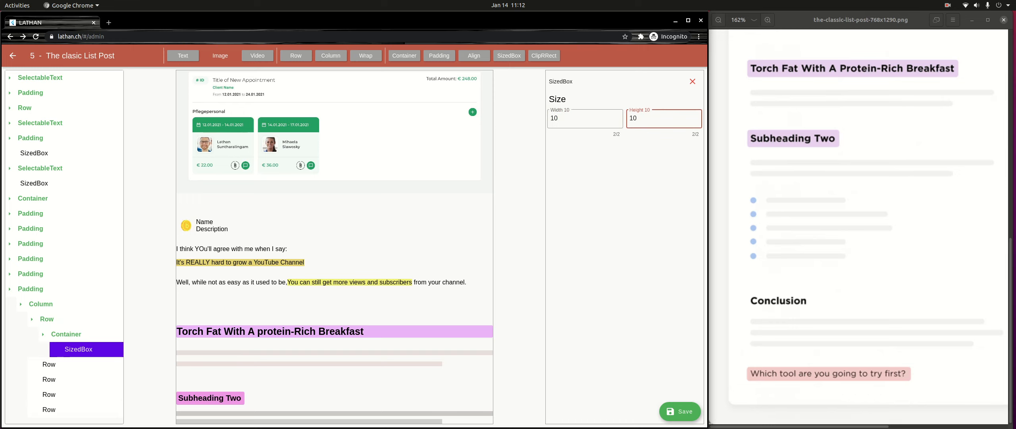
- Set the background color of the first Row's Container to blue 3EB2C6
left_click(66, 335)
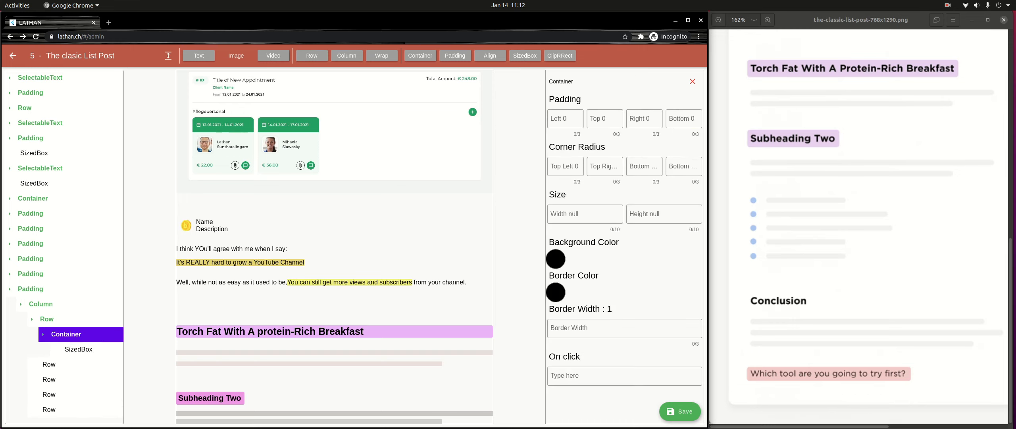
scroll(334, 247, "down", 1)
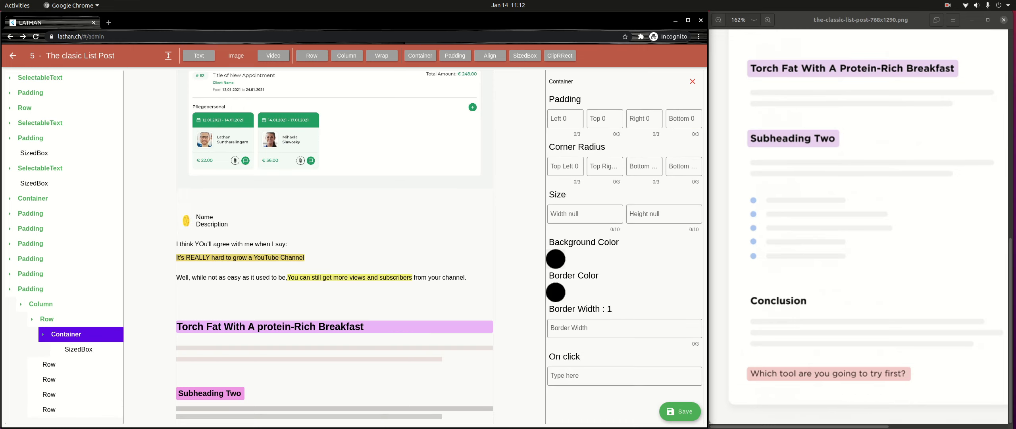
left_click(556, 258)
left_click(428, 206)
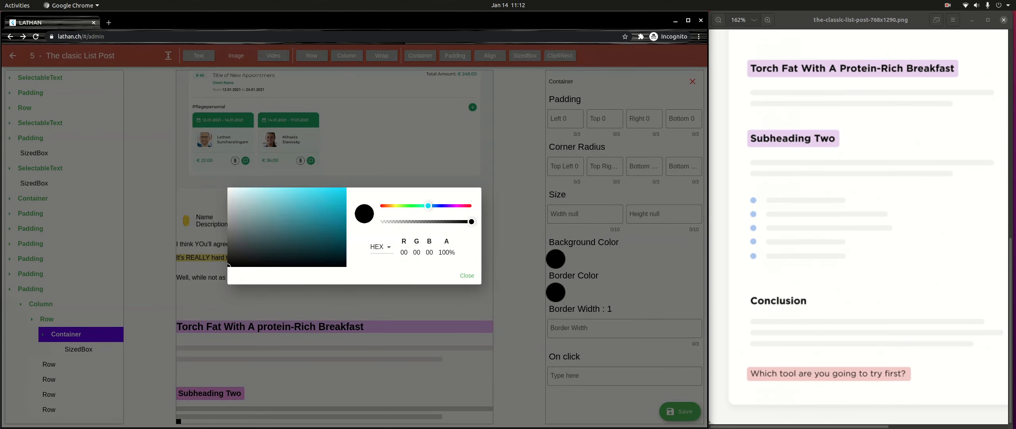
left_click_drag(322, 211, 309, 205)
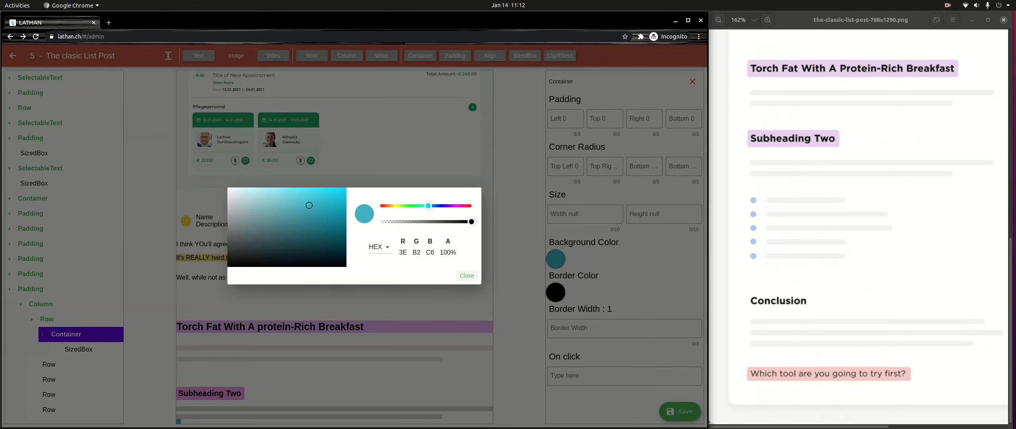
left_click(467, 275)
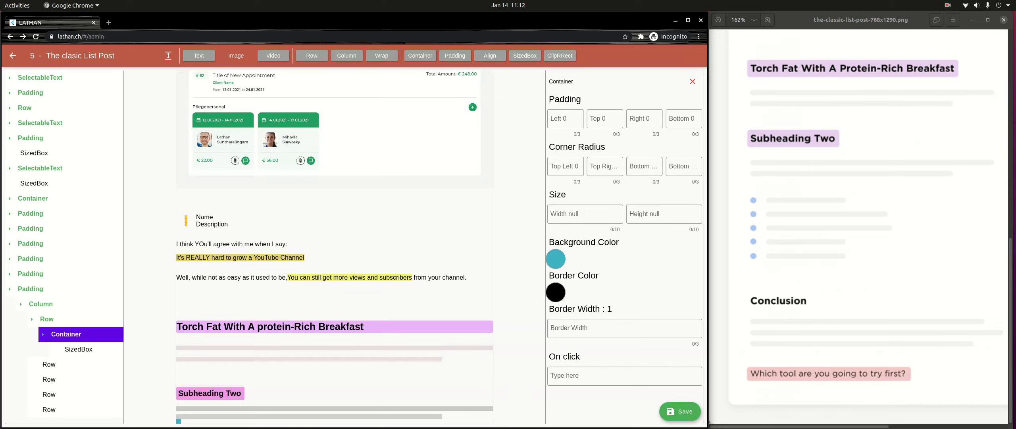
- Set all four corner radii of the blue bullet Container to 2.5
left_click(565, 167)
type("2.5")
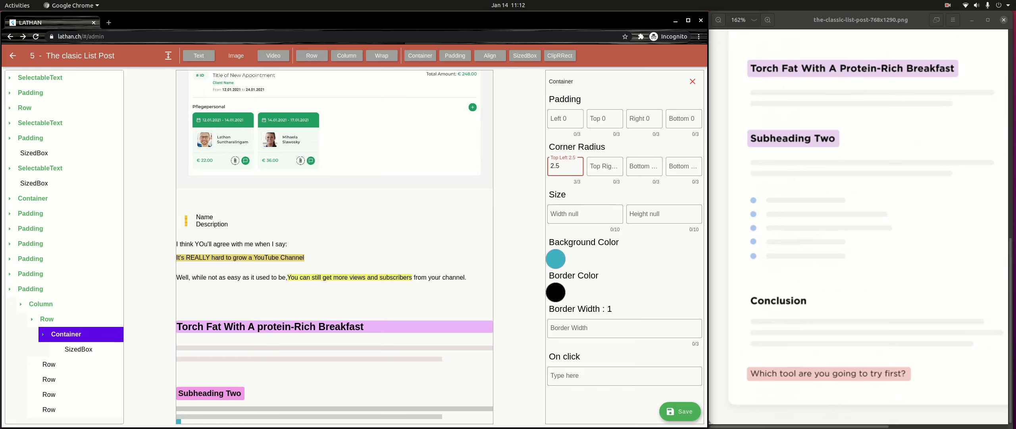
key("Tab")
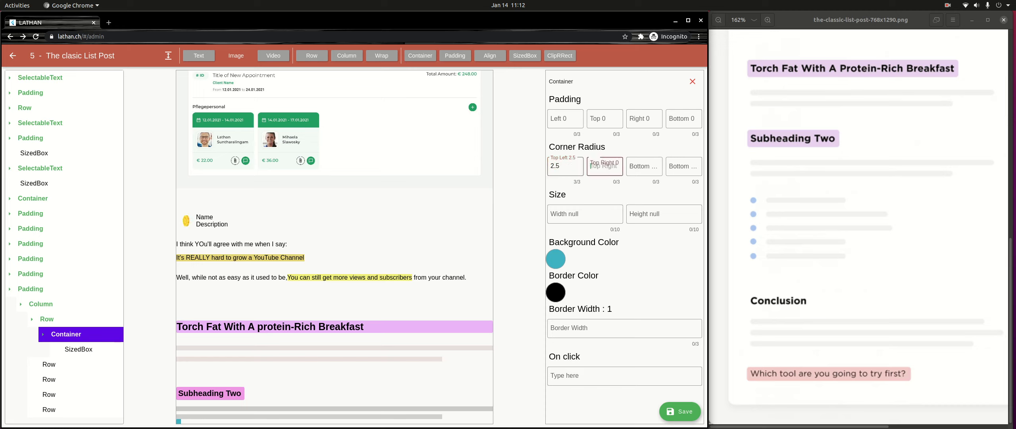
type("2.5")
key("Tab")
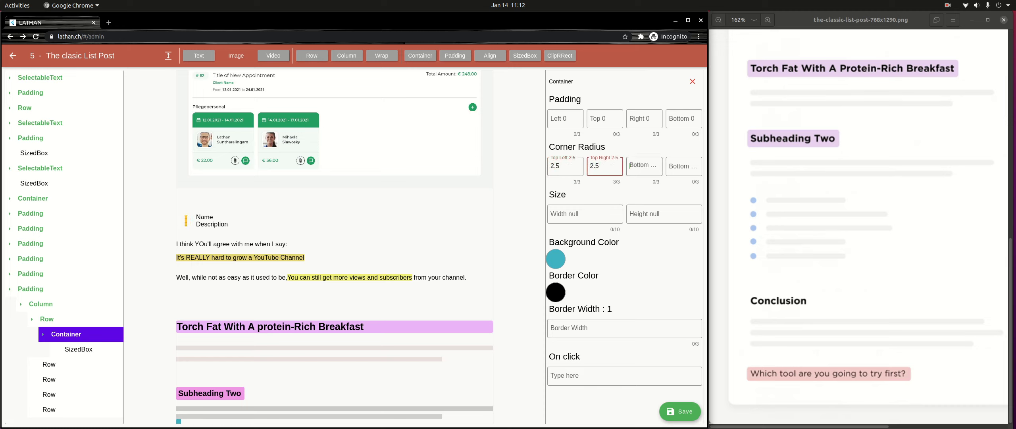
type("2.5")
key("Tab")
type("2.5")
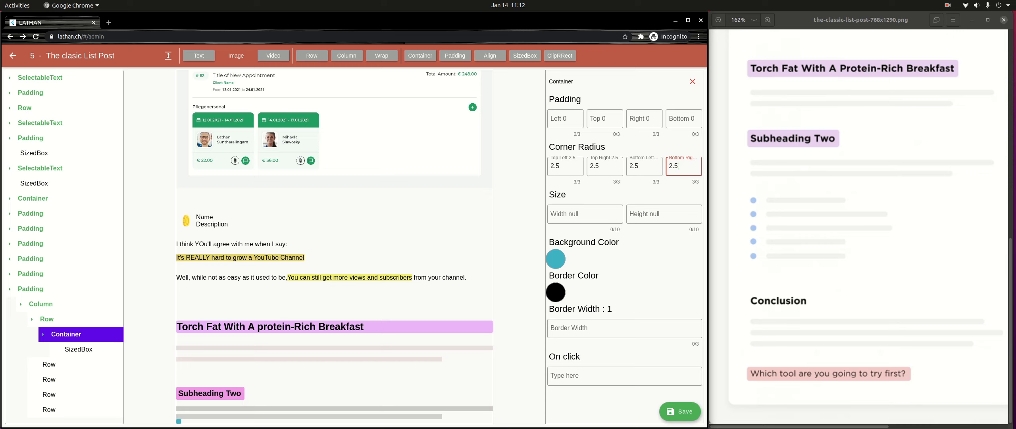
- Wrap the blue bullet Container in a Padding with left 0 and top 32
left_click(66, 334)
left_click(66, 334)
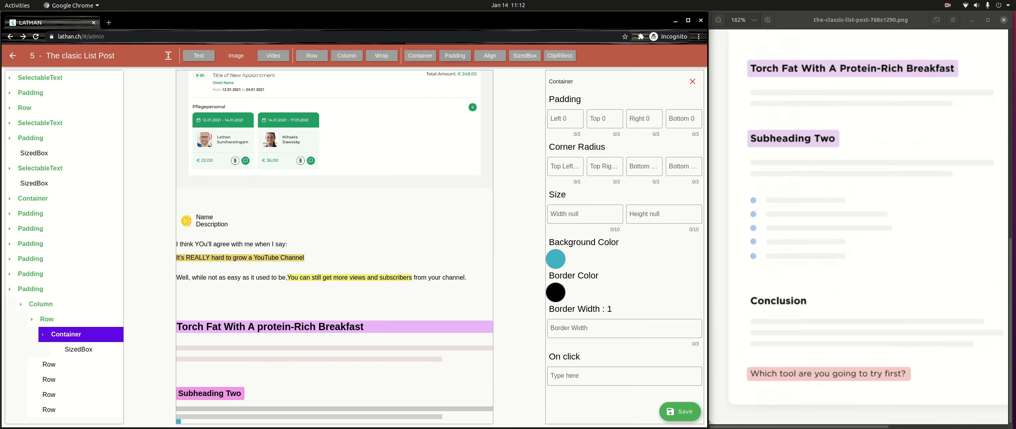
left_click(455, 55)
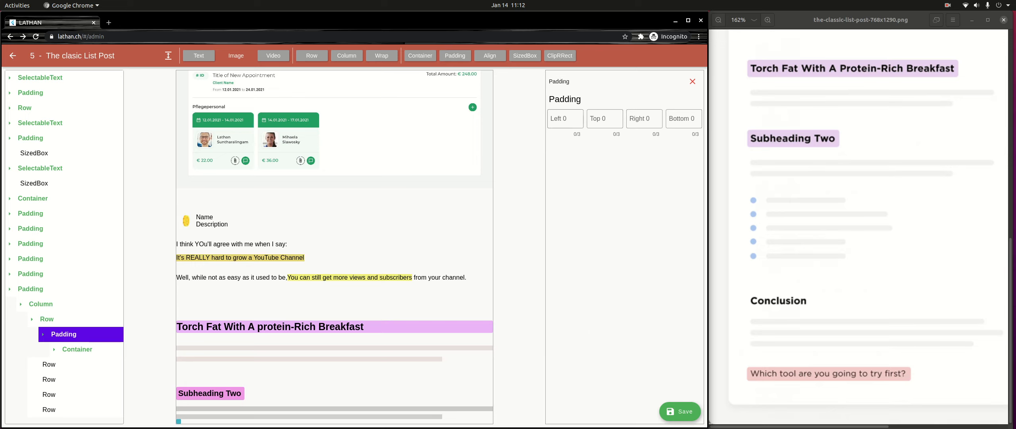
left_click(565, 119)
type("32")
key("BackSpace")
key("BackSpace")
type("0")
key("Tab")
type("32")
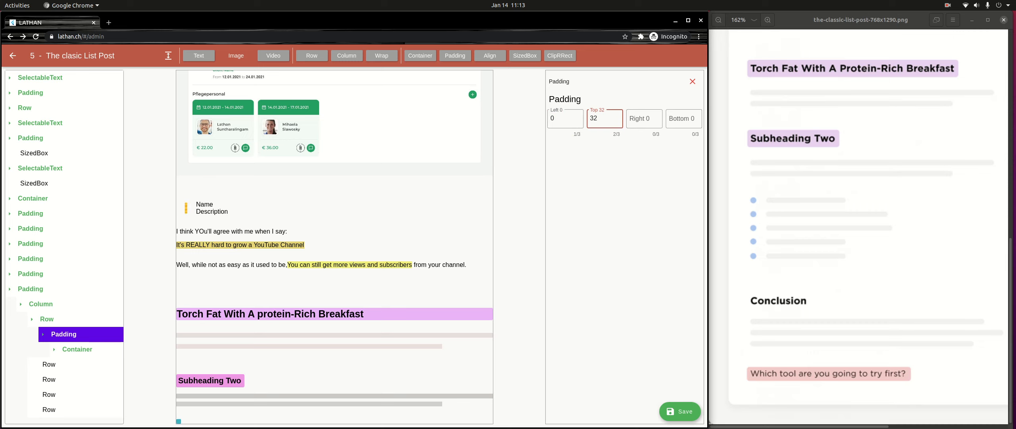
- Set all four corner radii of the blue bullet Container to 5
left_click(77, 349)
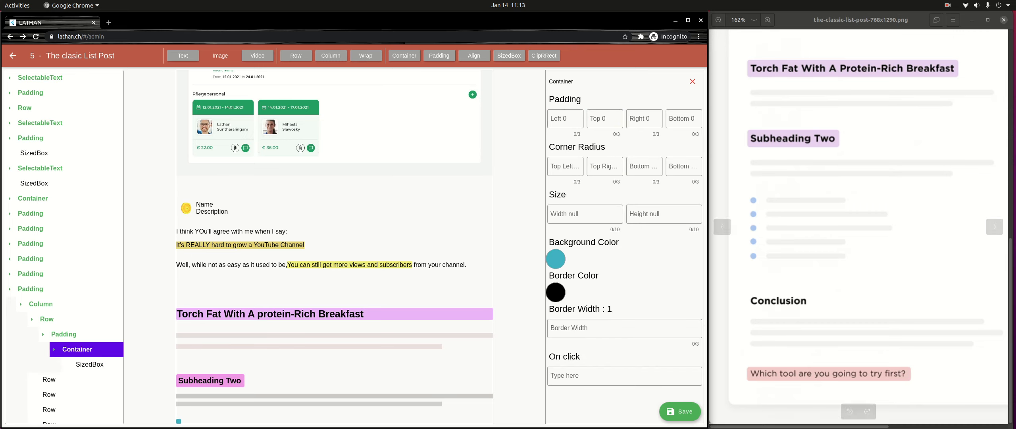
left_click(644, 166)
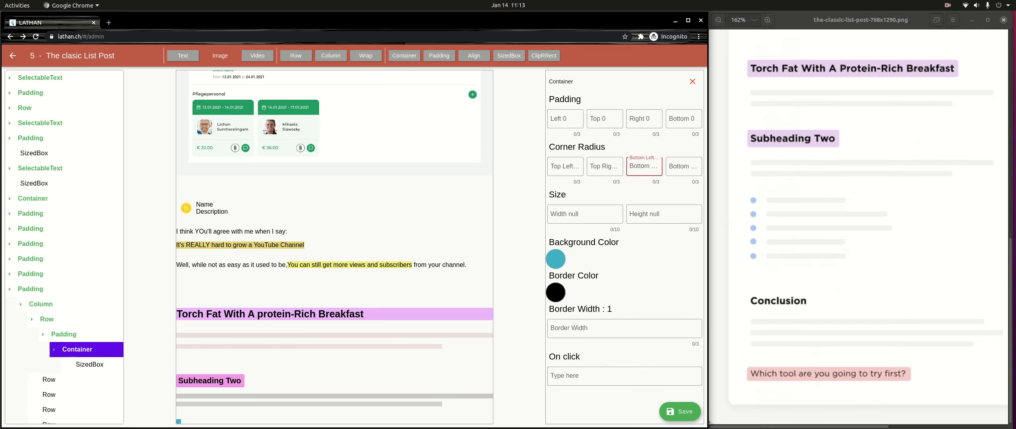
key("shift+Tab")
key("shift+Tab")
key("Tab")
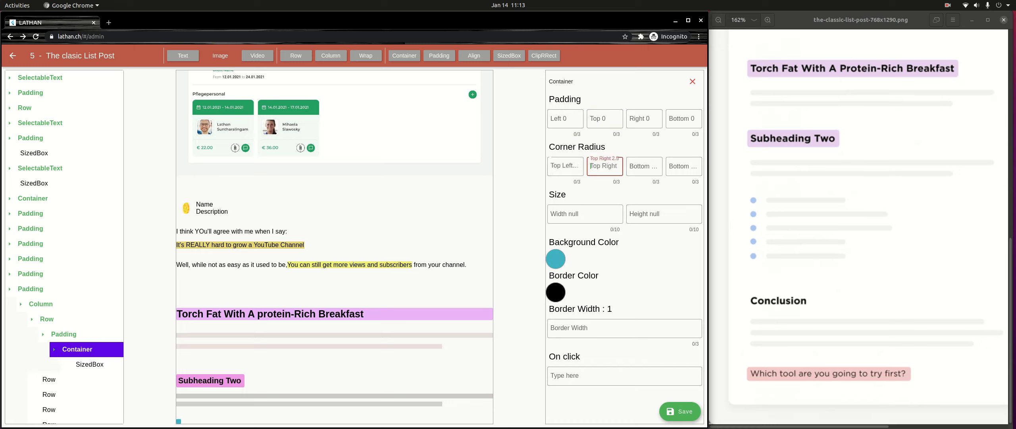
key("Tab")
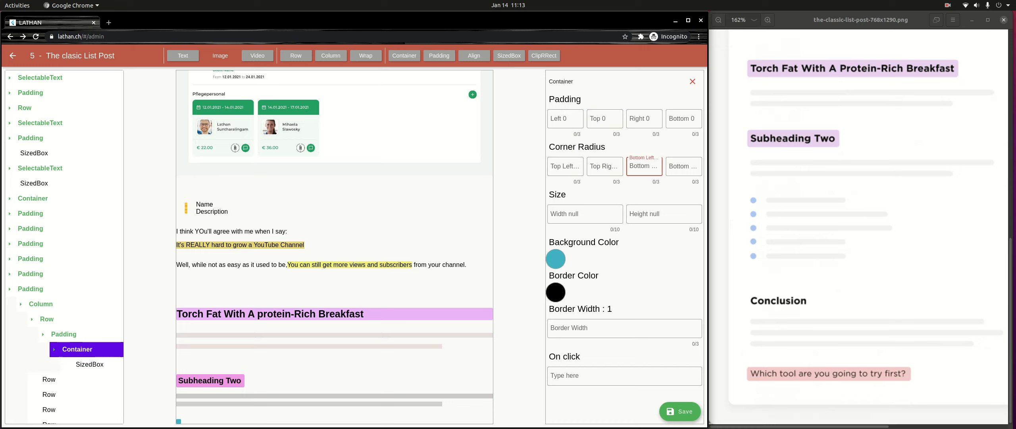
type("5")
key("Tab")
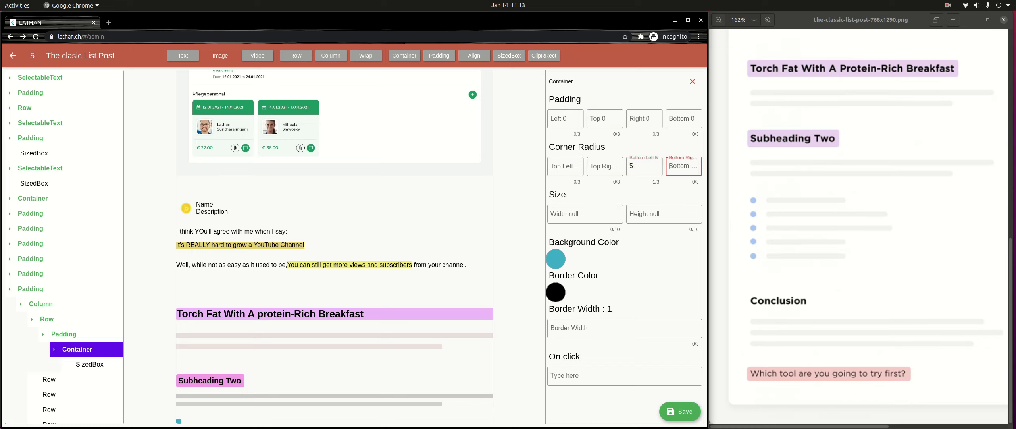
type("5")
left_click(605, 166)
type("5")
left_click(565, 166)
type("5")
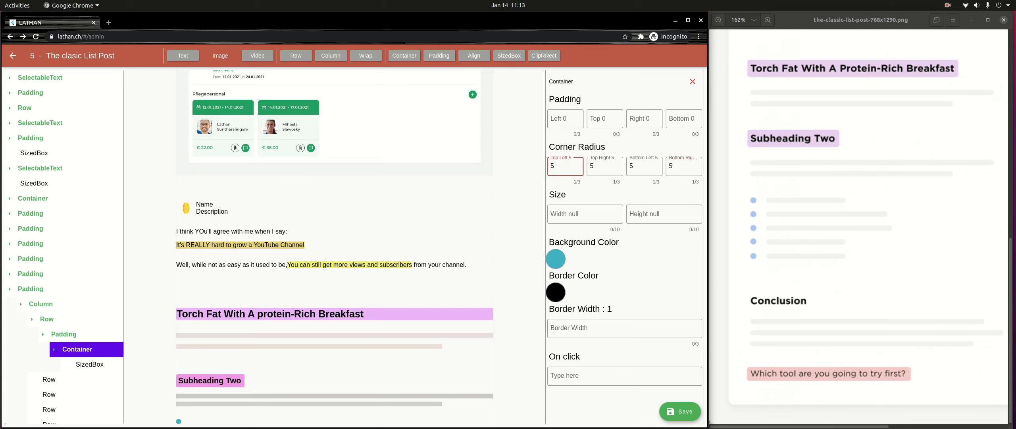
- Try to add a text element to the Padding in the first Row
left_click(63, 333)
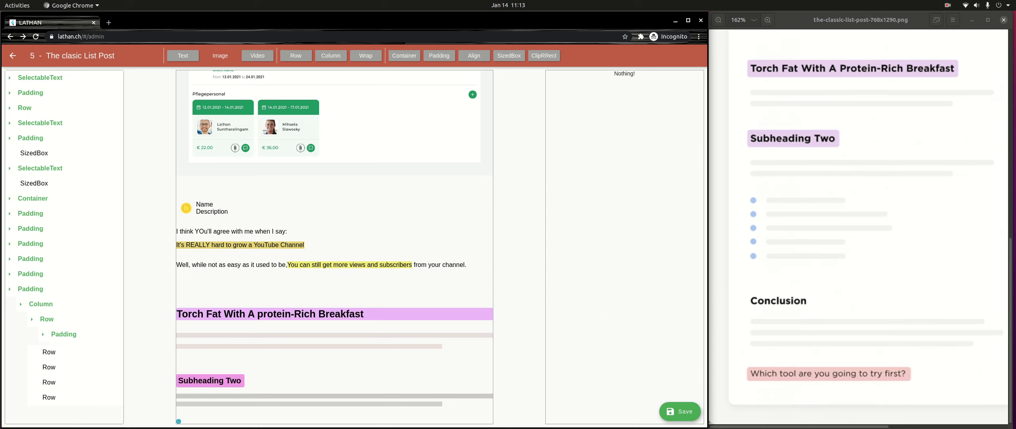
left_click(63, 334)
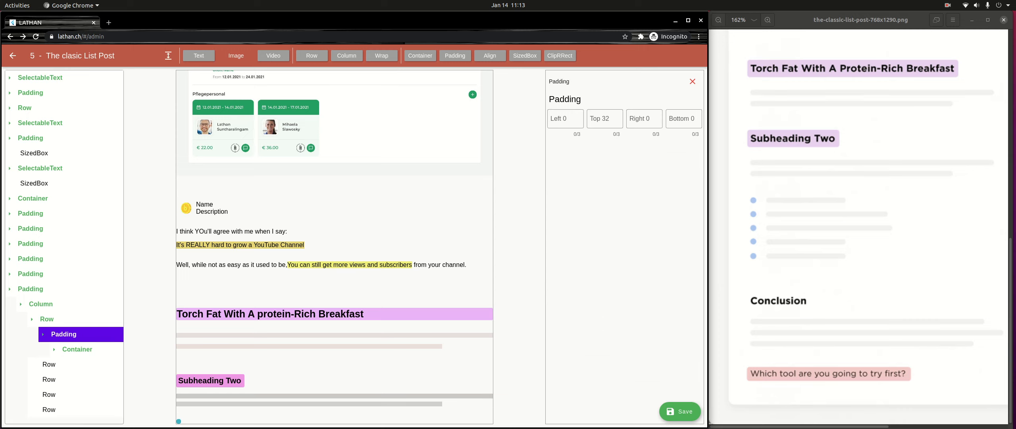
left_click(199, 55)
left_click(84, 349)
left_click(72, 334)
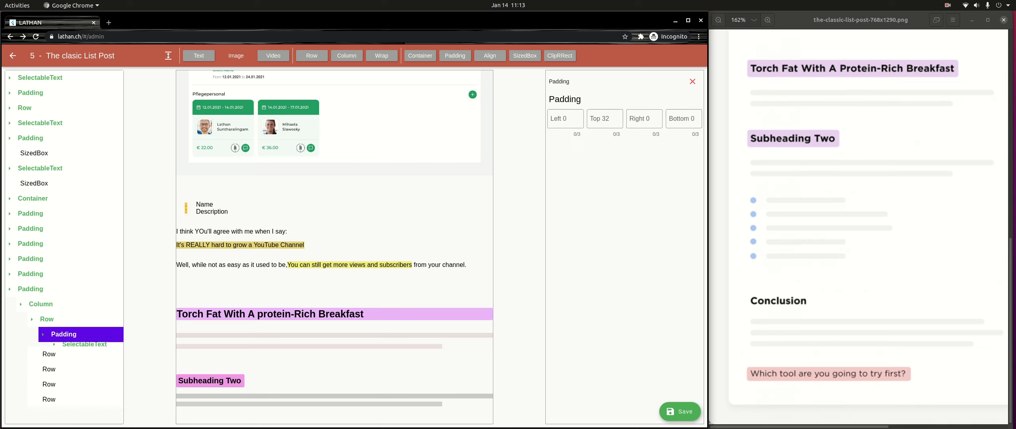
left_click(420, 55)
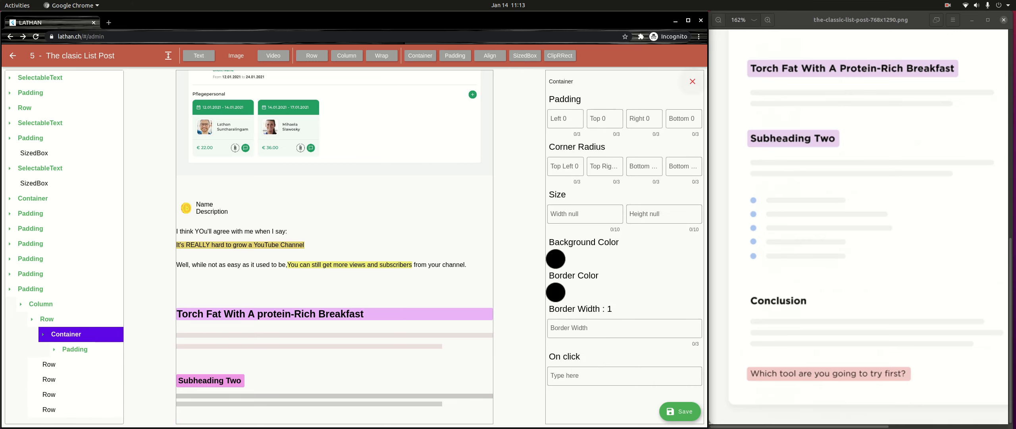
left_click(693, 82)
left_click(64, 334)
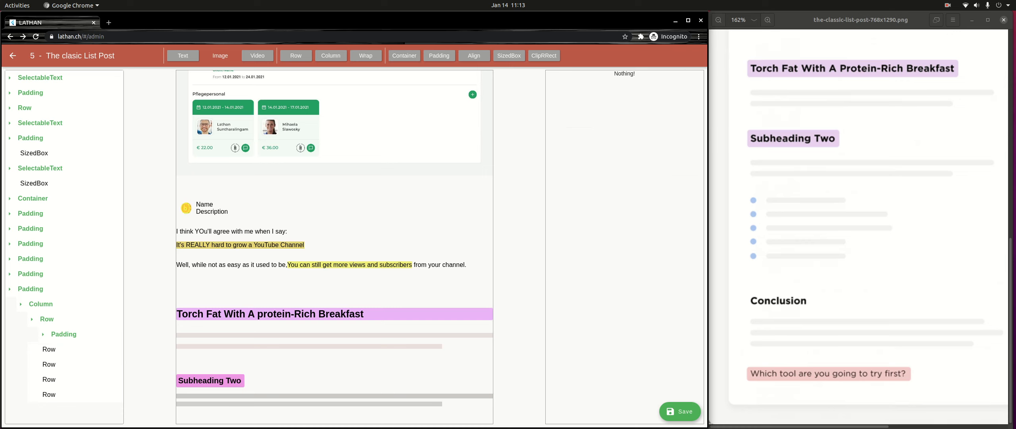
left_click(64, 334)
- Remove the SelectableText from the Padding in the first Row
left_click(84, 349)
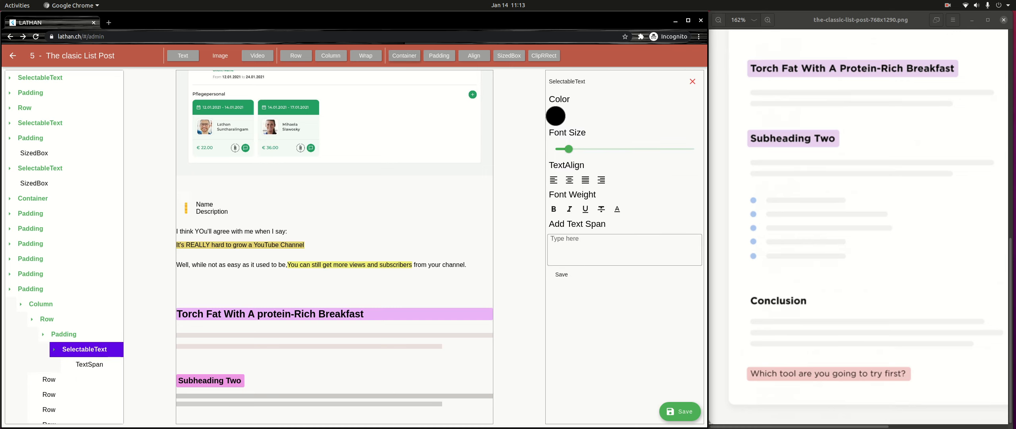
left_click(693, 82)
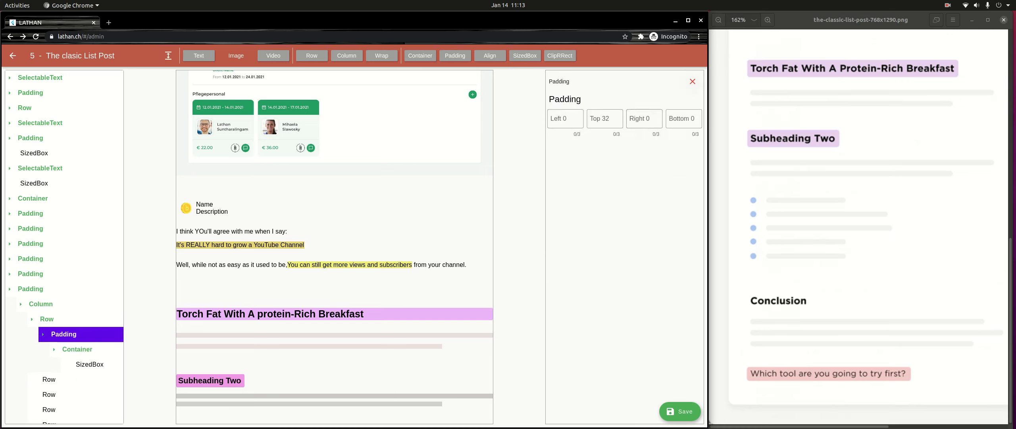
- Give the bullet Container in the first Row a teal background color
left_click(54, 349)
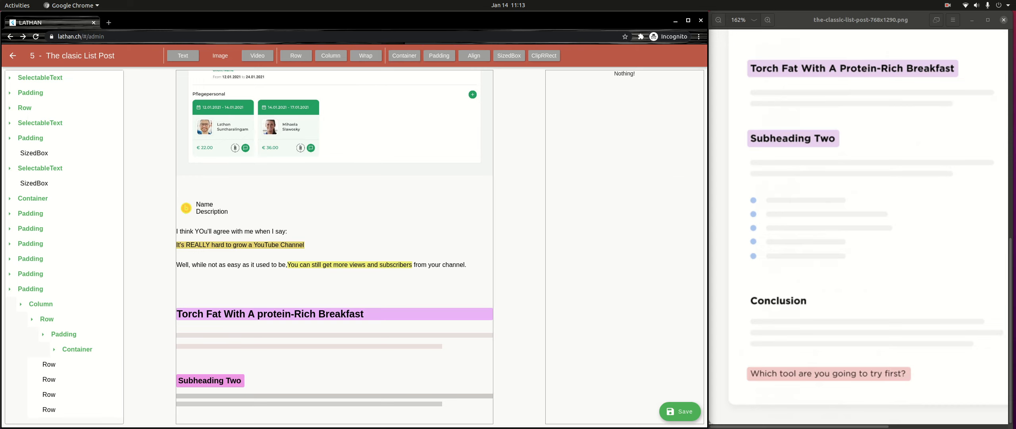
left_click(63, 334)
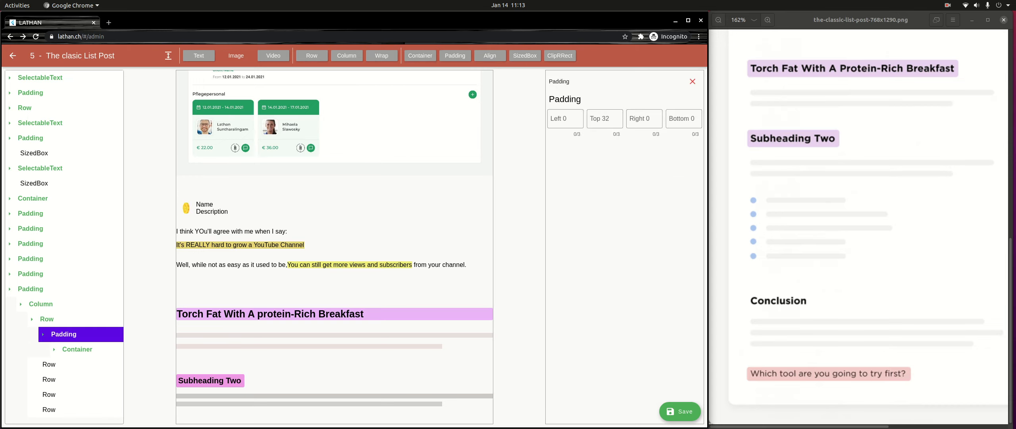
left_click(77, 349)
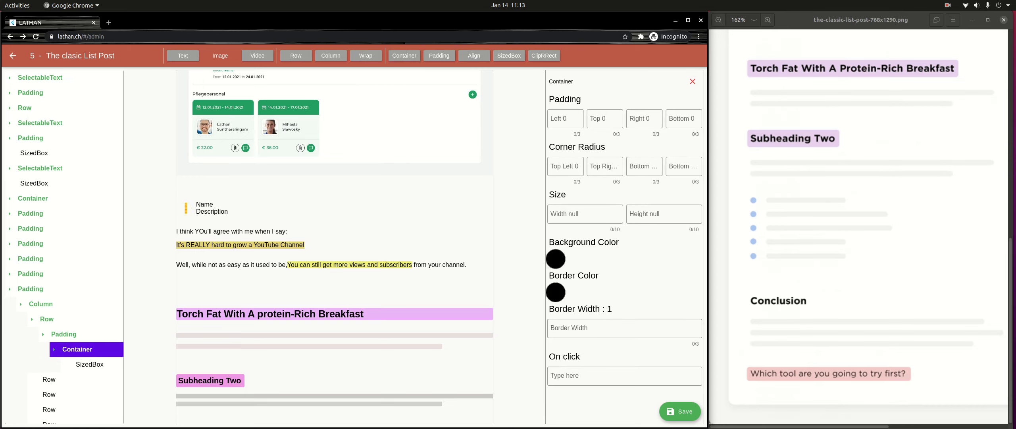
left_click(556, 258)
left_click_drag(420, 206, 425, 206)
left_click(323, 222)
left_click_drag(323, 222, 314, 214)
left_click(467, 275)
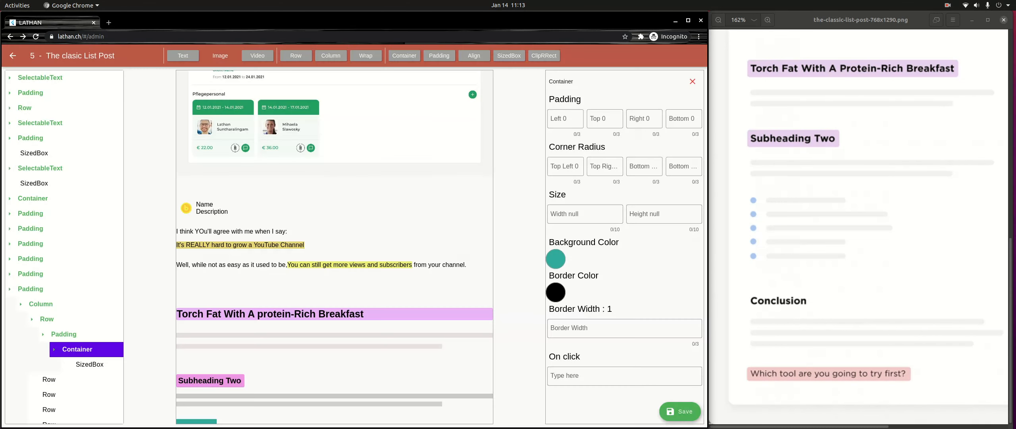
- Set the SizedBox inside the first Row's bullet Container to width 10 and height 10
left_click(89, 364)
left_click(585, 119)
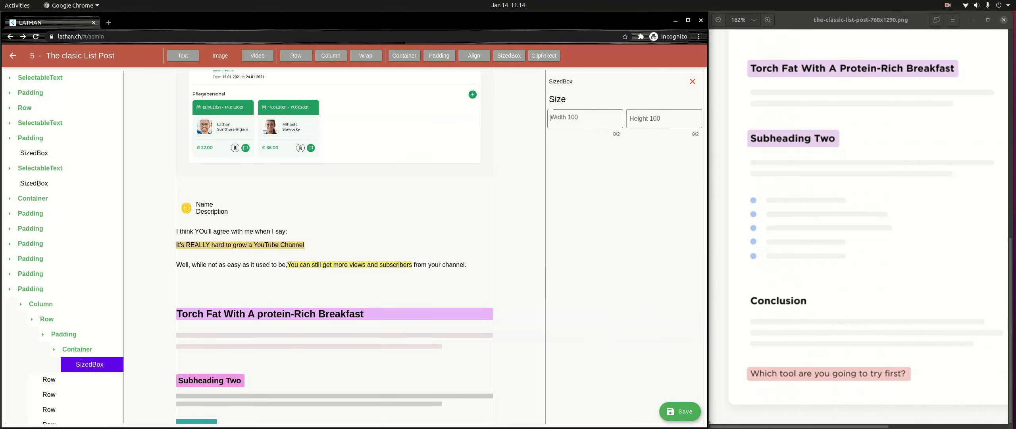
type("10")
key("Tab")
type("10")
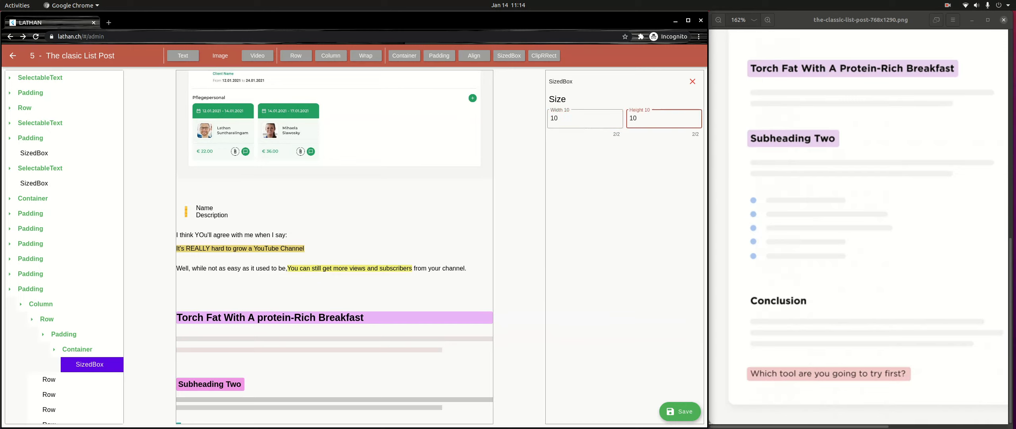
- Set all four corner radii of the first Row's bullet Container to 5
left_click(77, 349)
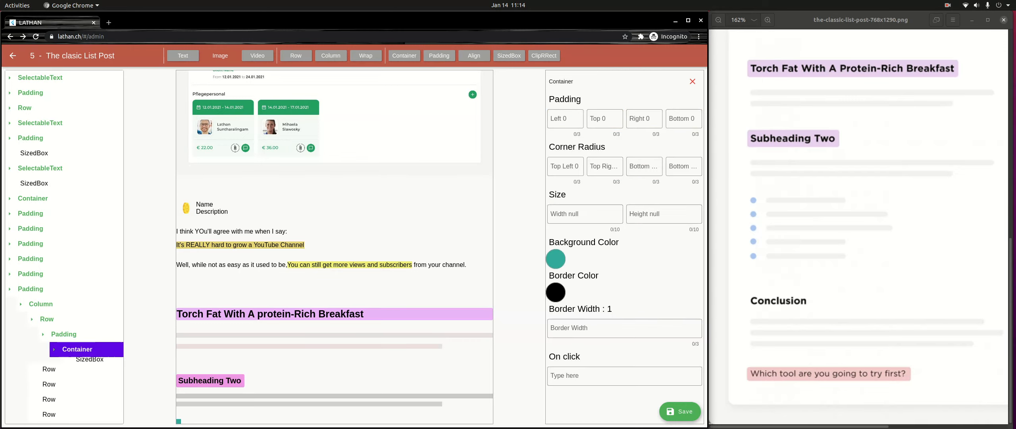
left_click(566, 166)
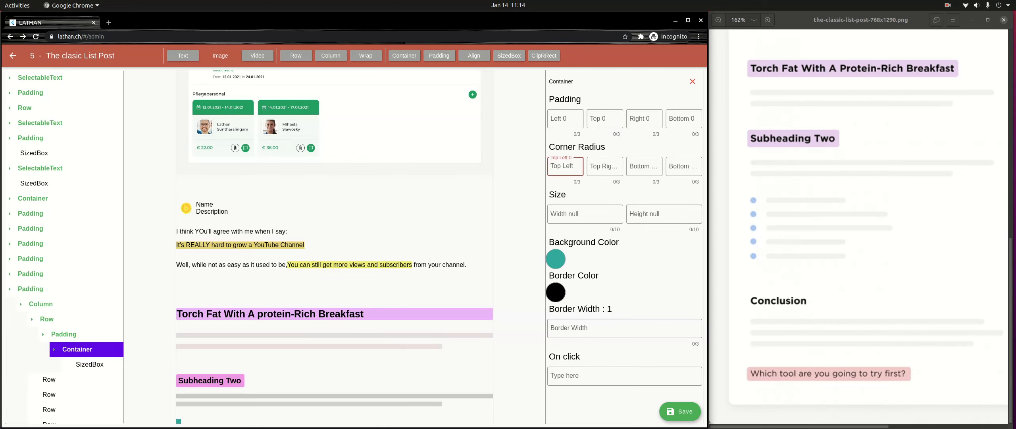
type("5")
key("Tab")
type("5")
key("Tab")
type("5")
key("Tab")
type("5")
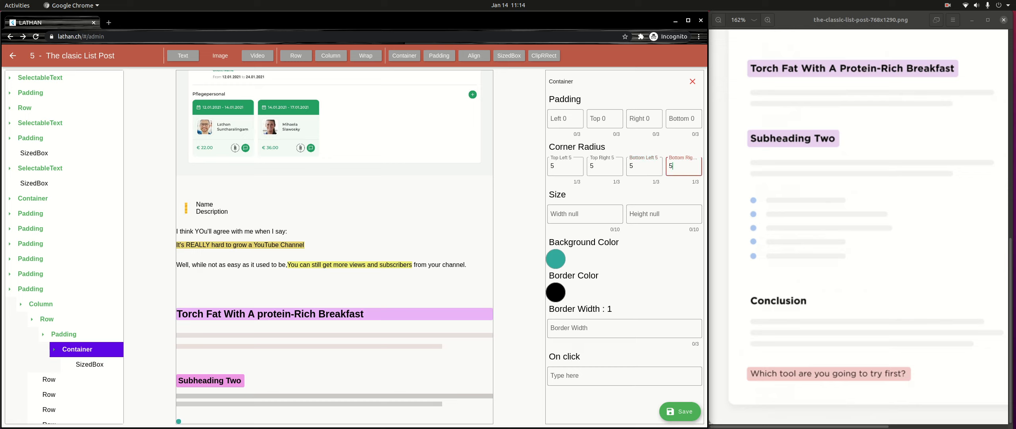
- Add a text element directly to the first Row, beside the Padding that holds the bullet
left_click(77, 350)
left_click(64, 334)
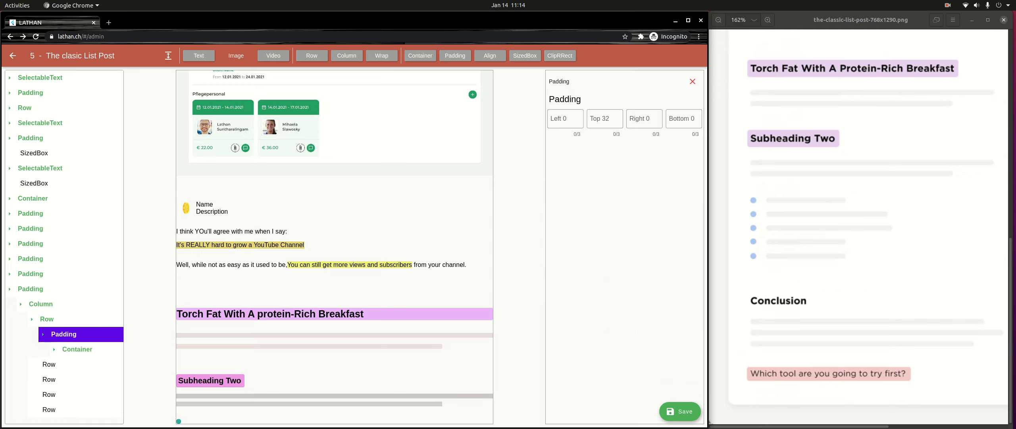
left_click(64, 334)
left_click(47, 319)
left_click(47, 319)
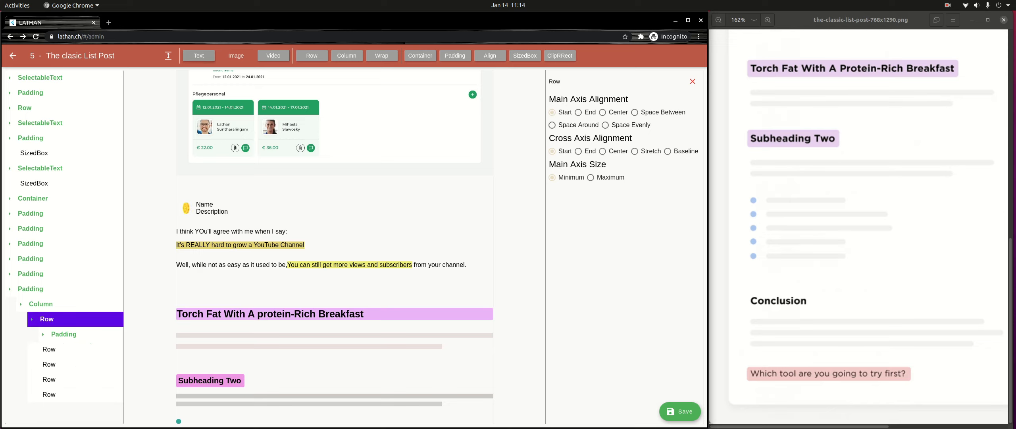
left_click(199, 56)
- Set the content of the first Row's TextSpan to "One"
left_click(64, 334)
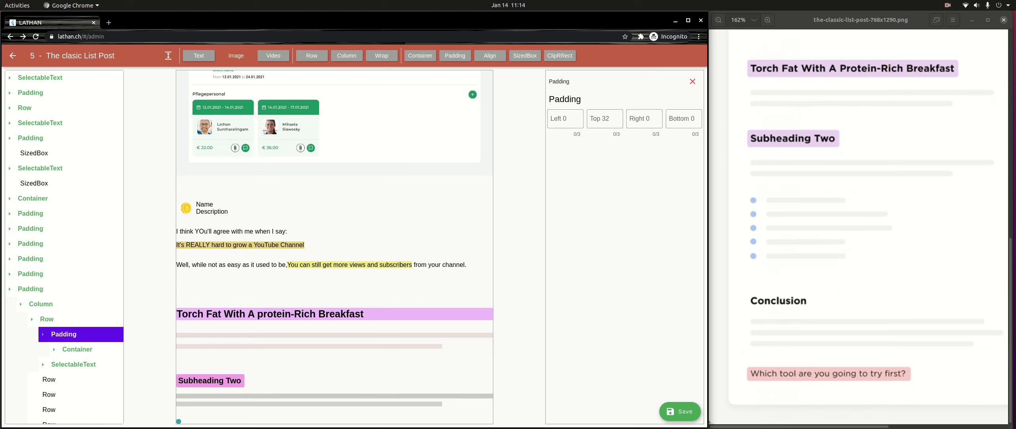
left_click(73, 364)
left_click(78, 380)
left_click(625, 292)
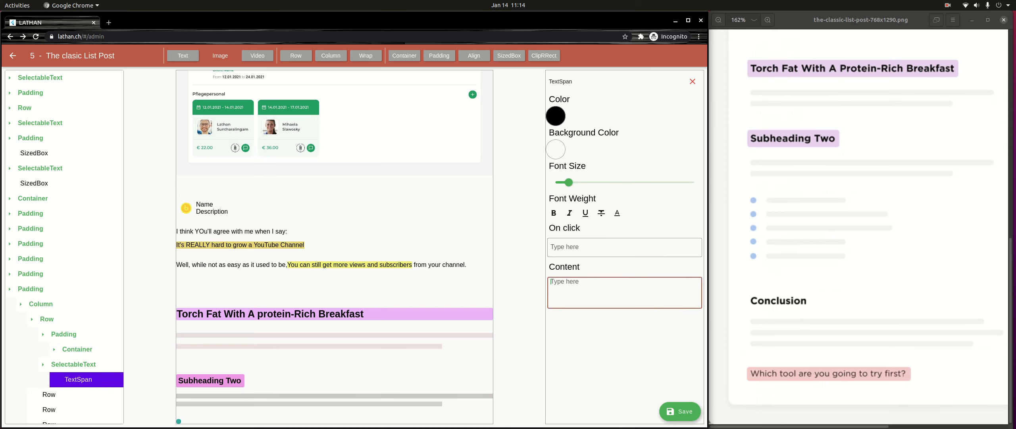
type("One")
left_click(78, 379)
- Remove the Padding around the bullet Container and wrap the whole first Row in a Padding with top 32
left_click(64, 334)
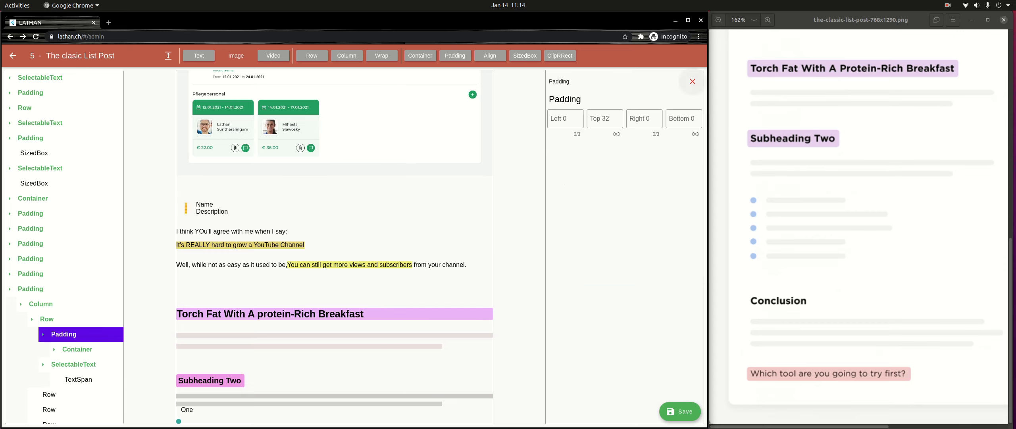
left_click(693, 81)
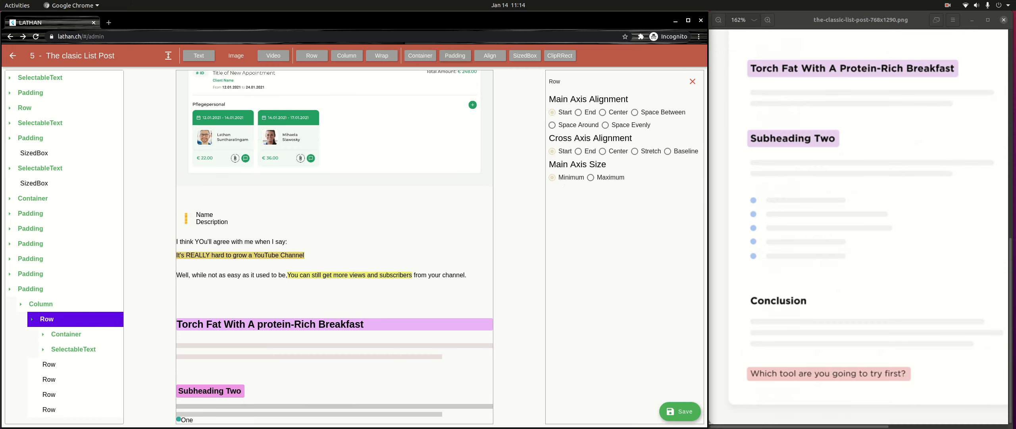
left_click(456, 55)
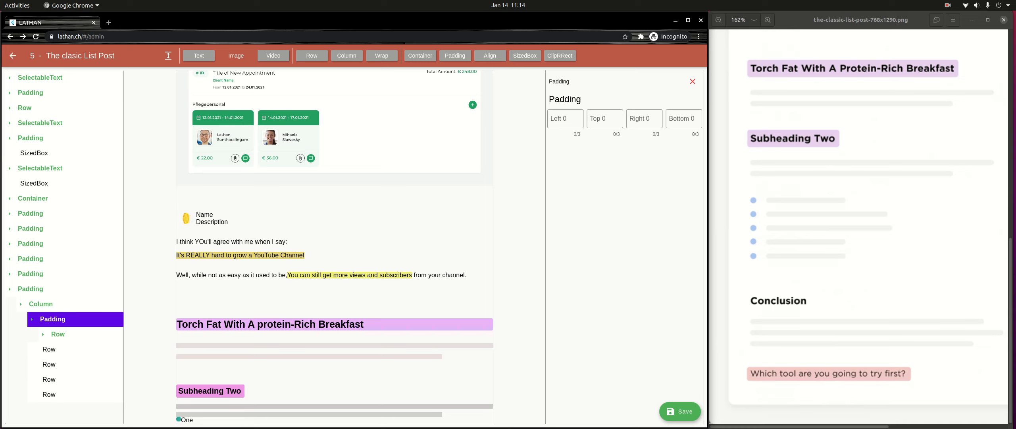
left_click(605, 118)
type("32")
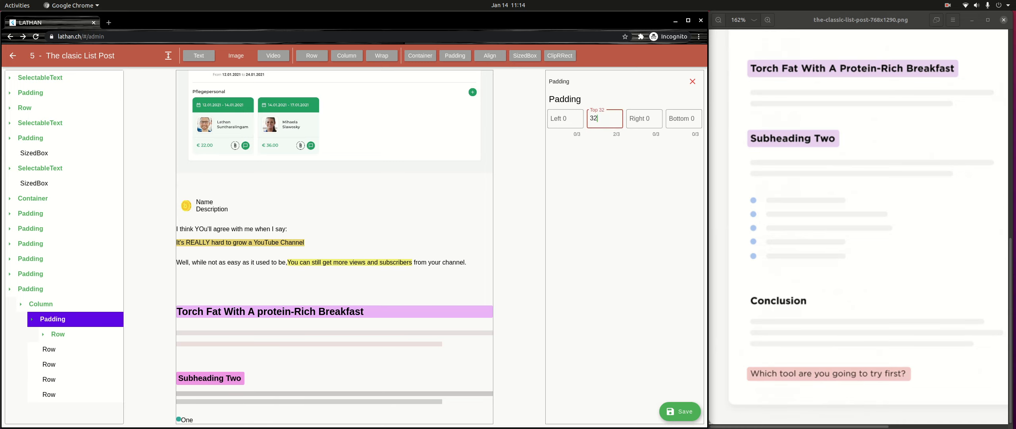
- Insert leading spaces before "One" in the first Row's TextSpan to separate it from the bullet
left_click(49, 349)
left_click(58, 334)
left_click(77, 349)
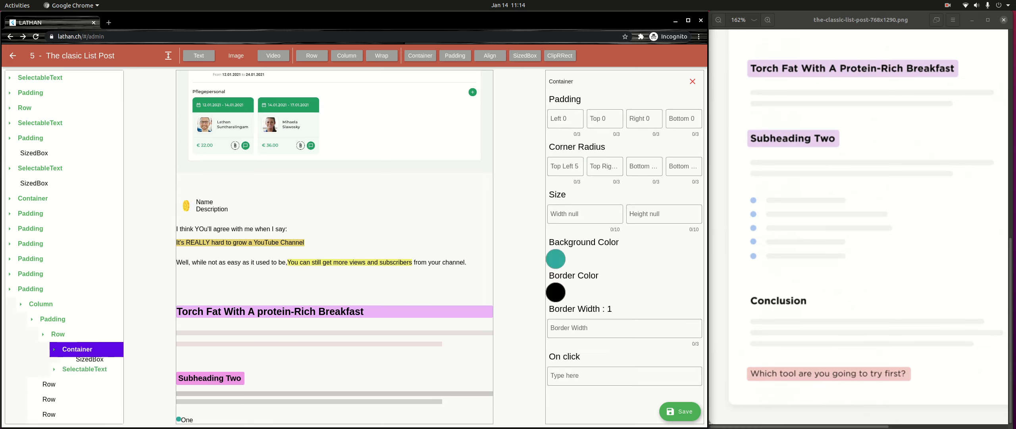
left_click(90, 364)
left_click(84, 379)
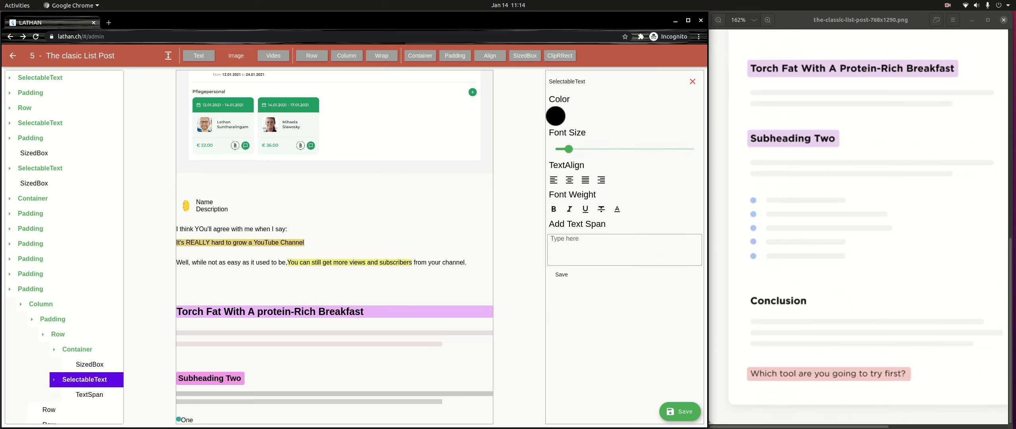
left_click(90, 394)
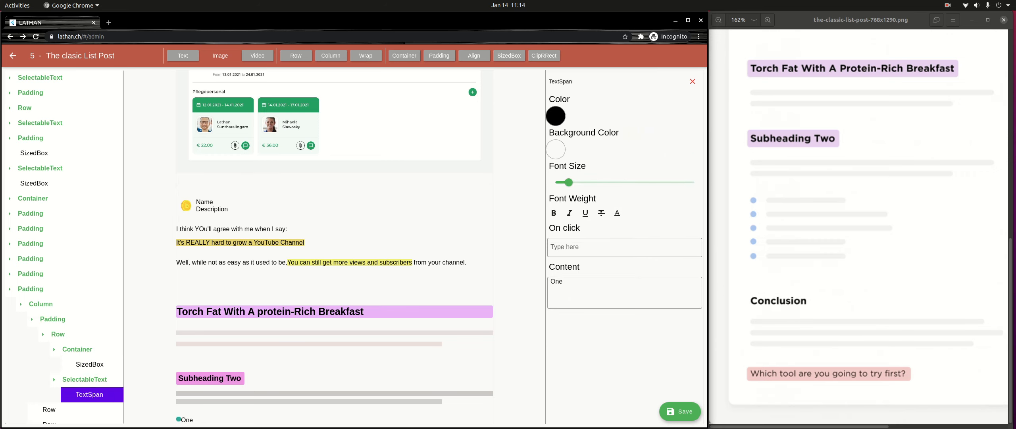
left_click(556, 281)
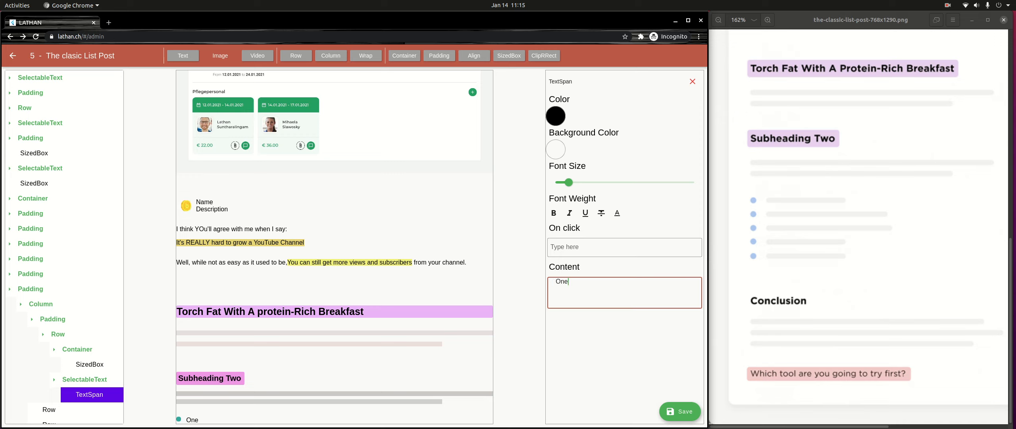
- Wrap the second Row of the list Column in a Padding with top 16
scroll(64, 247, "down", 1)
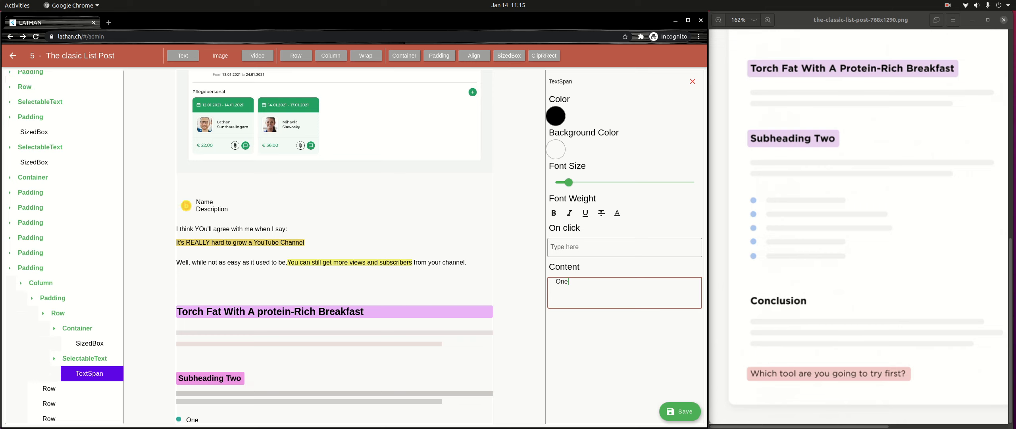
left_click(32, 298)
left_click(49, 334)
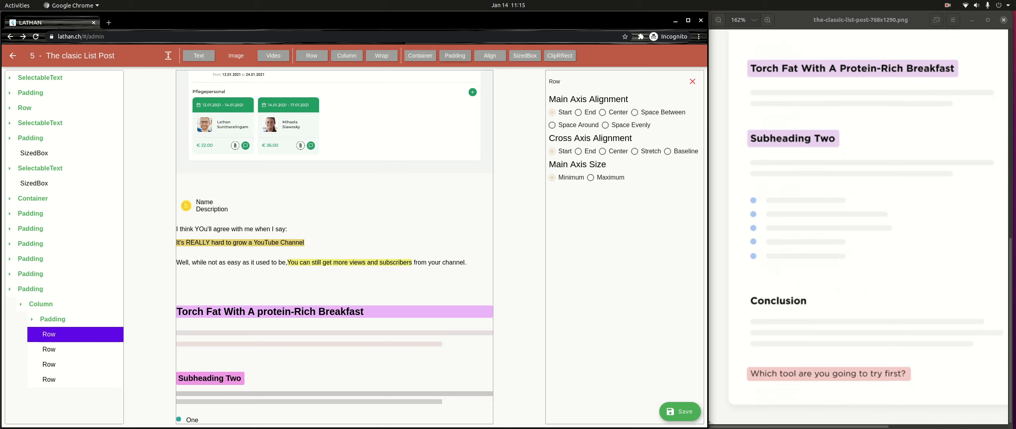
left_click(455, 56)
left_click(32, 334)
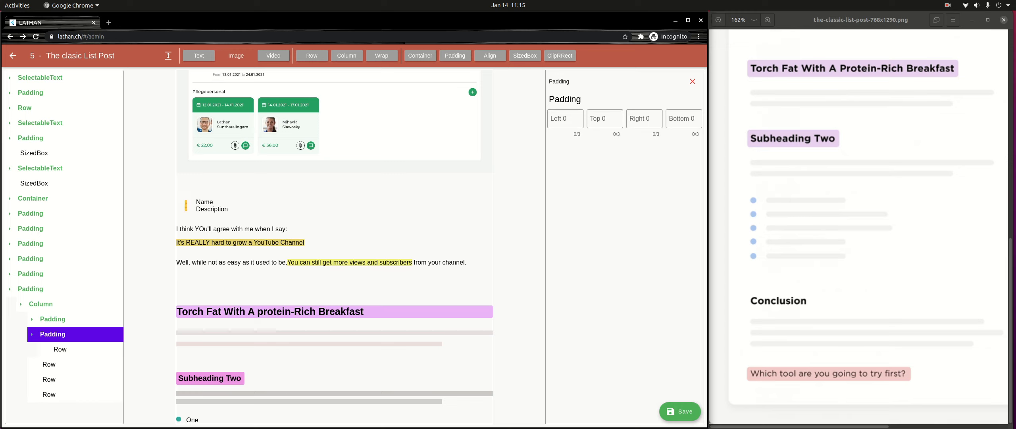
left_click(605, 119)
type("16")
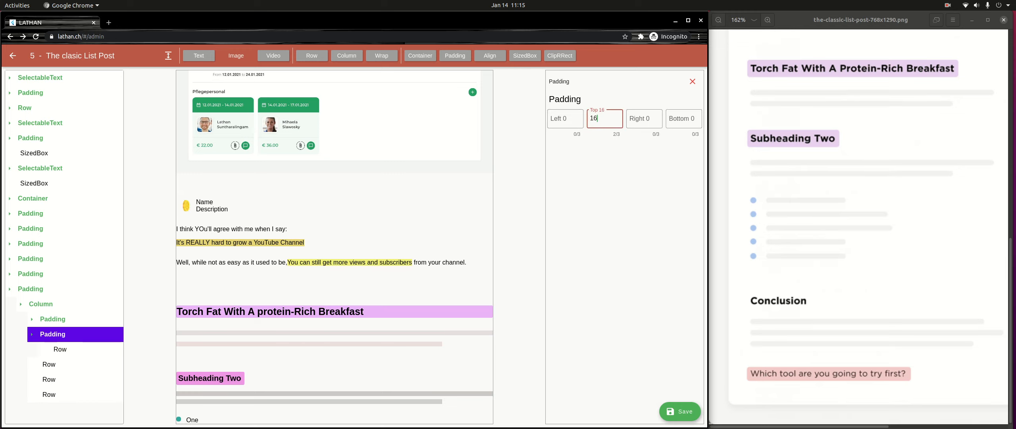
- Try to add a Container inside the second Row, and remove the misplaced Container
left_click(61, 349)
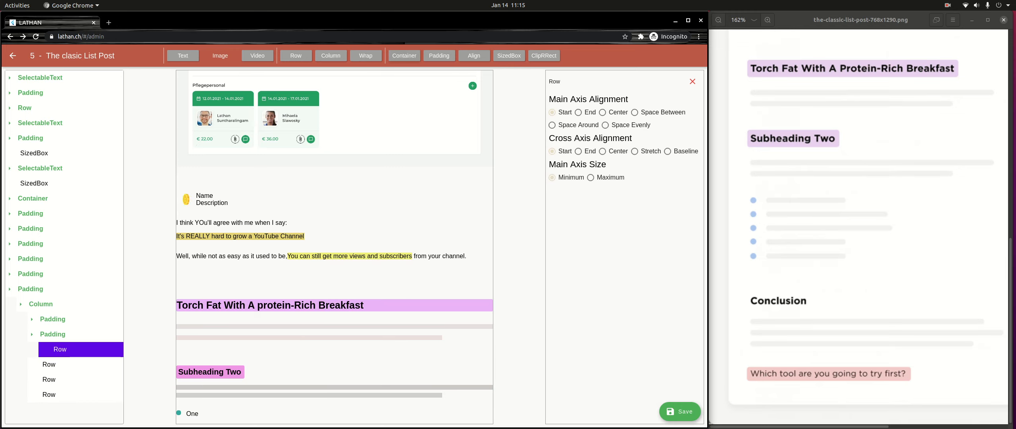
left_click(404, 55)
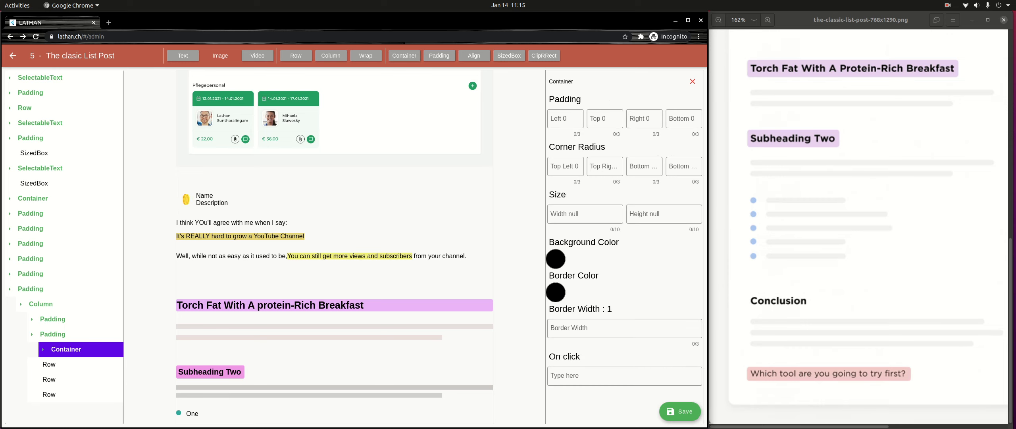
left_click(43, 349)
left_click(693, 81)
- Add a Container inside the second Row and set its SizedBox to width 10 and height 10
left_click(60, 350)
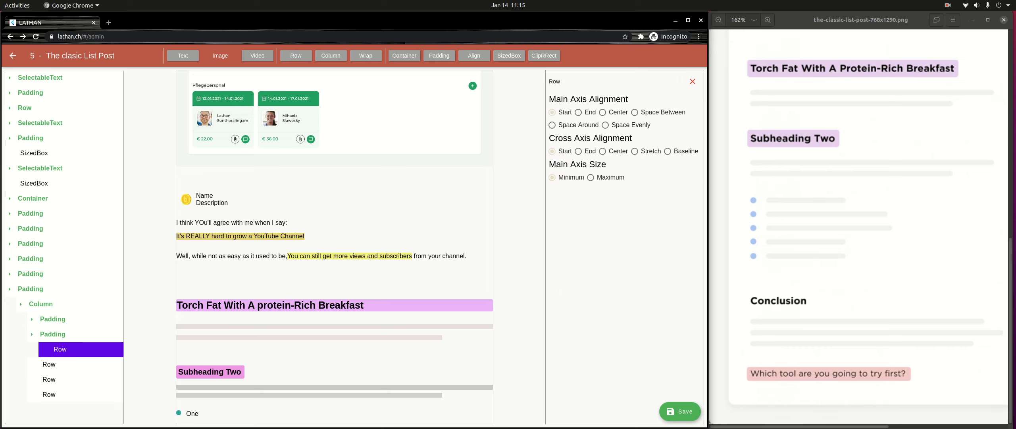
left_click(404, 55)
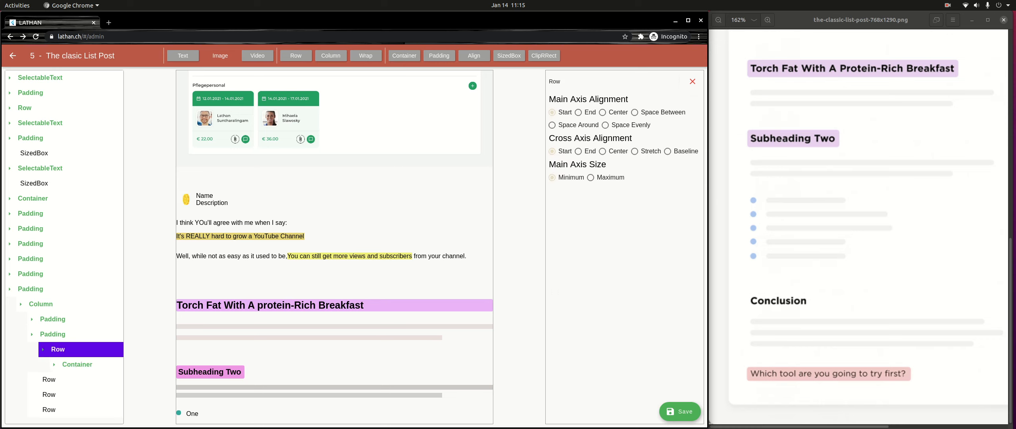
left_click(77, 364)
left_click(89, 379)
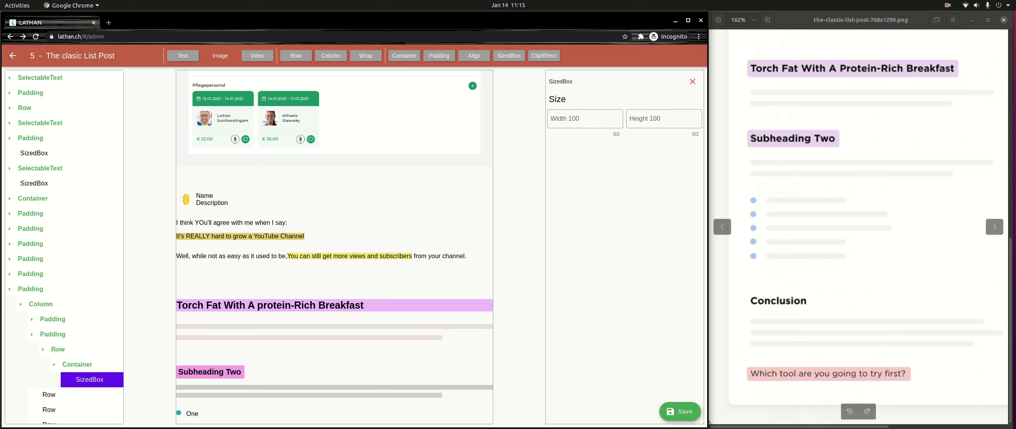
left_click(584, 119)
type("10")
key("Tab")
type("1")
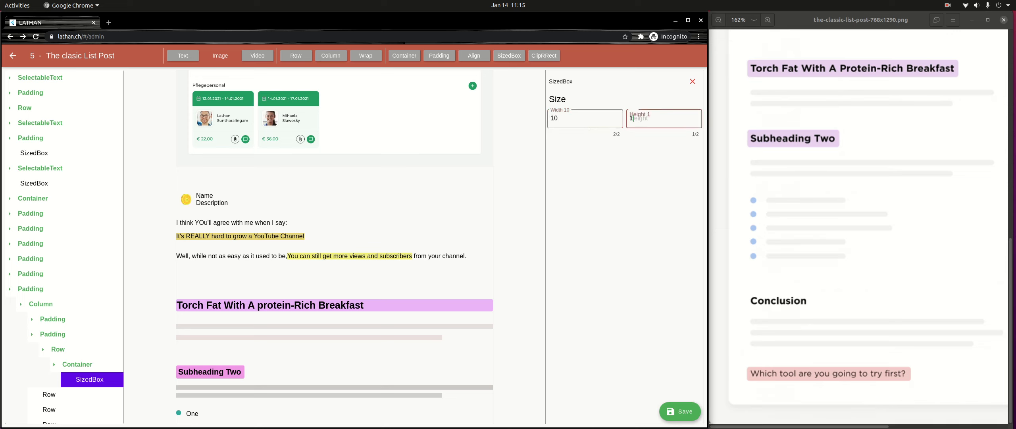
type("0")
- Give the bullet Container in the second Row a teal-blue background color
left_click(54, 365)
left_click(77, 364)
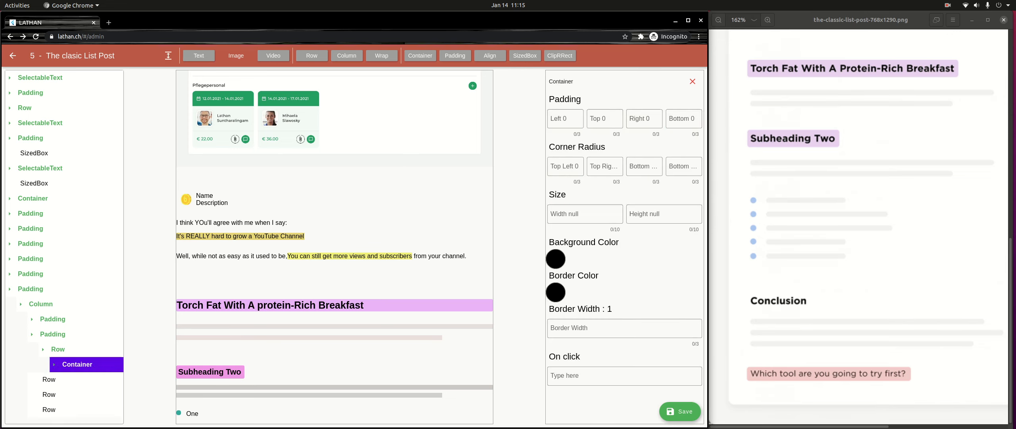
left_click(54, 365)
left_click(556, 259)
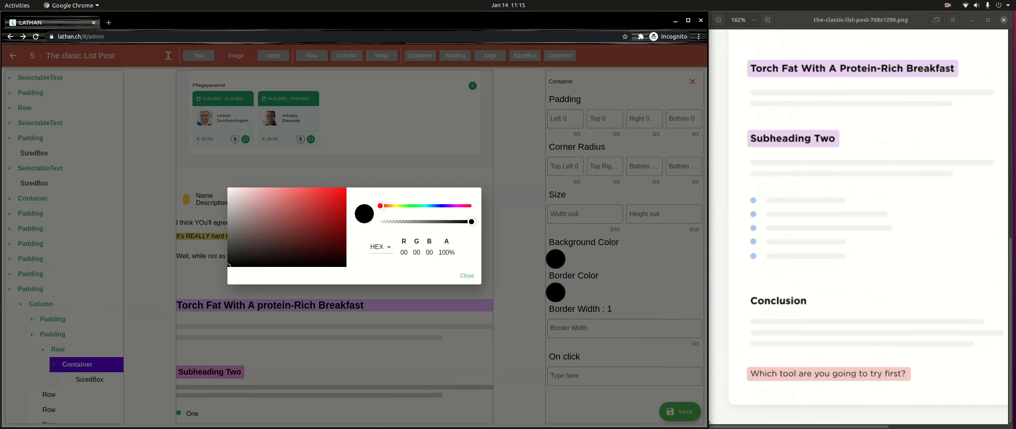
left_click_drag(329, 204, 327, 211)
left_click_drag(416, 205, 428, 206)
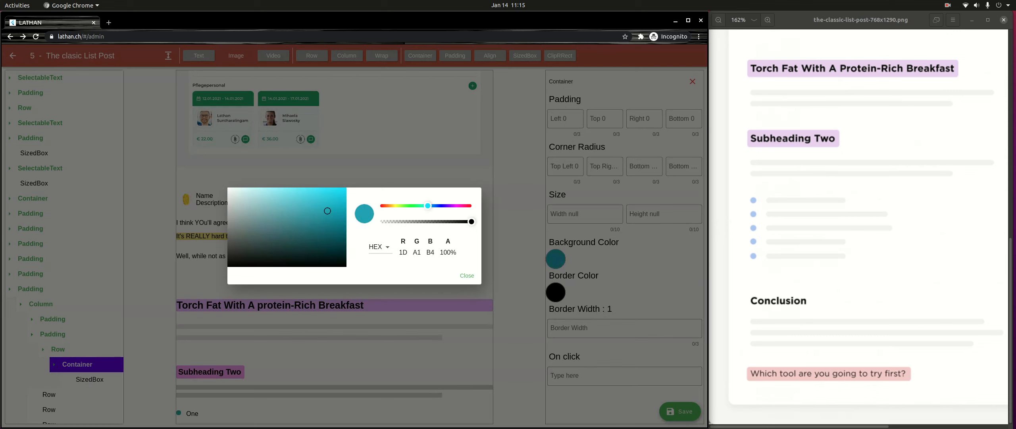
left_click(319, 216)
left_click(467, 275)
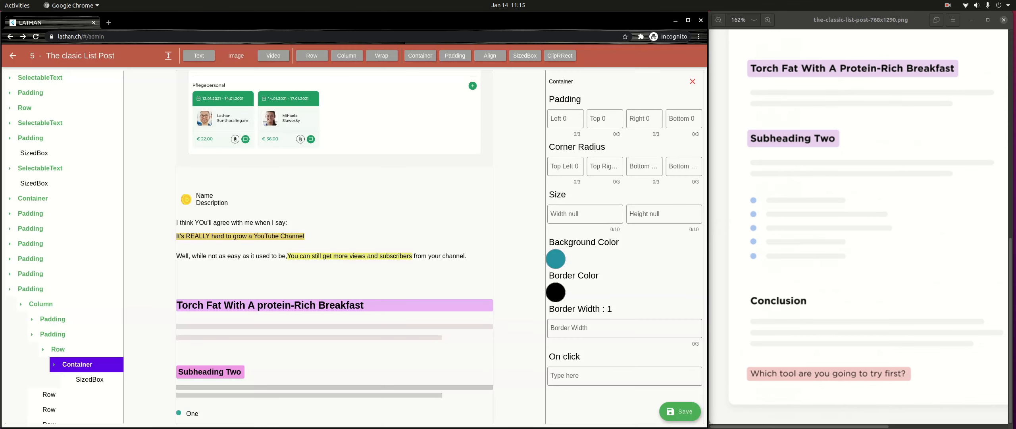
- Set all four corner radii of the bullet Container in the second Row to 5
left_click(566, 166)
type("5")
key("Tab")
type("5")
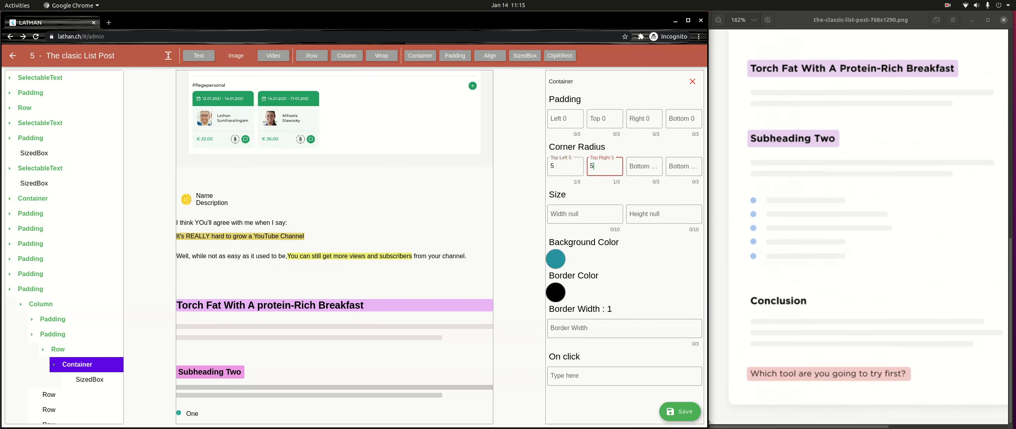
key("Tab")
type("5")
key("Tab")
type("5")
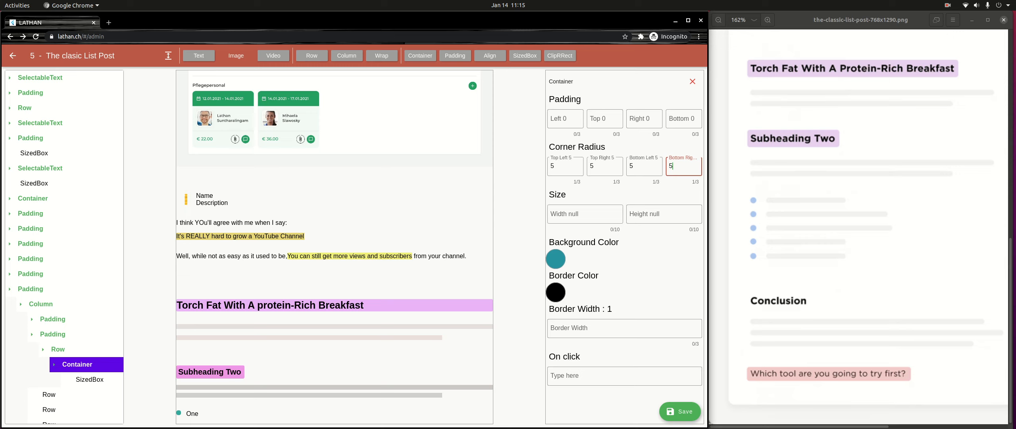
- Add a text element inside the second Row and set its text span content to "Two"
left_click(96, 350)
left_click(96, 350)
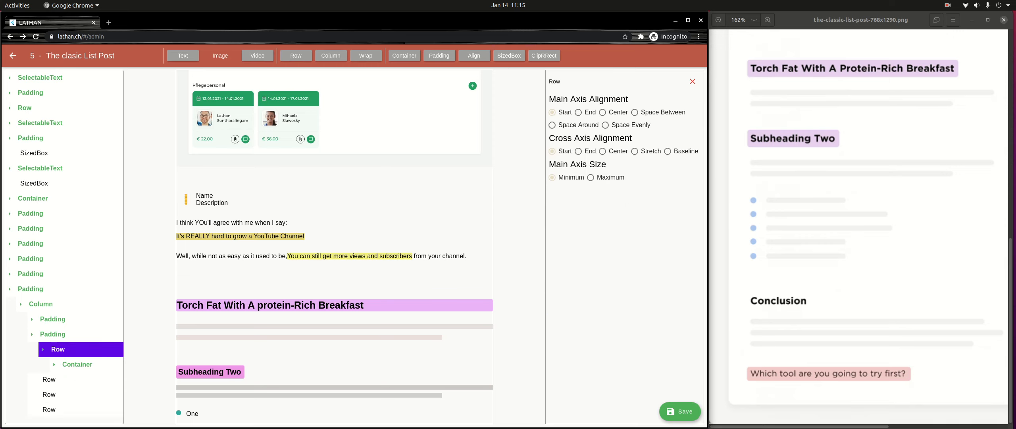
left_click(185, 56)
left_click(88, 380)
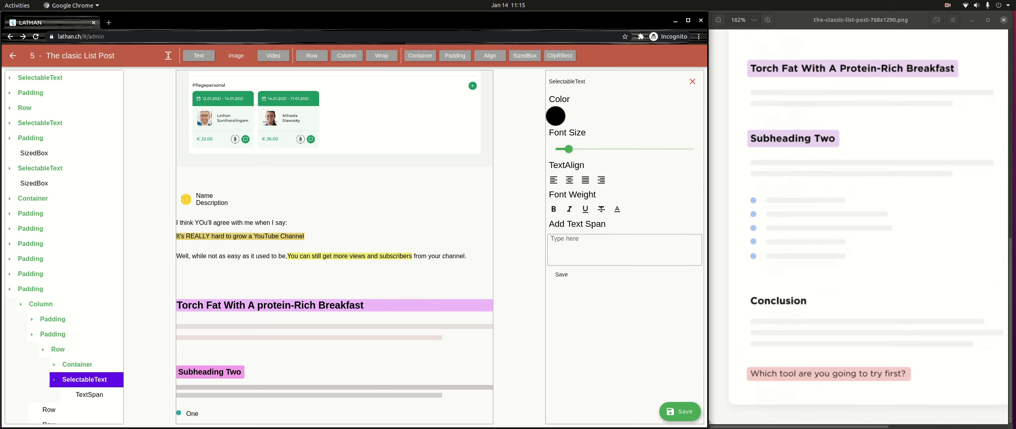
left_click(90, 394)
left_click(551, 281)
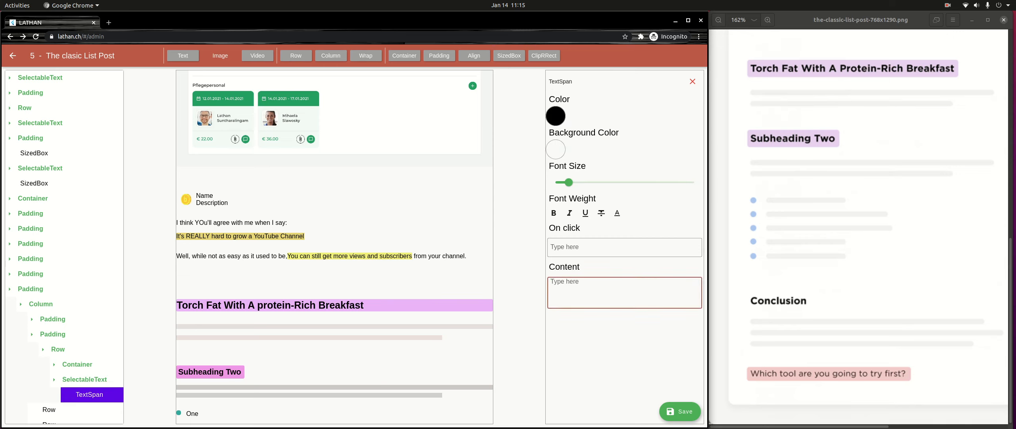
type("Two")
- Insert leading spaces before "Two" in the second Row's text span to separate it from the bullet
left_click(58, 349)
scroll(335, 247, "down", 1)
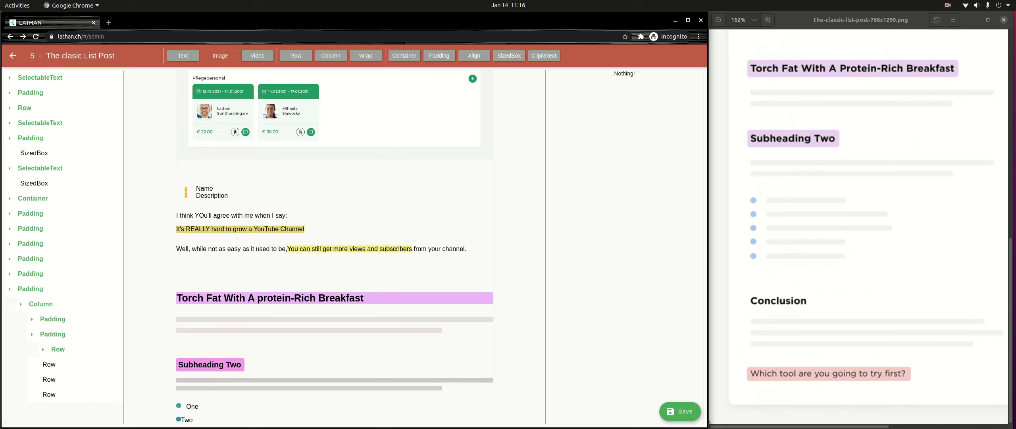
left_click(58, 350)
left_click(84, 379)
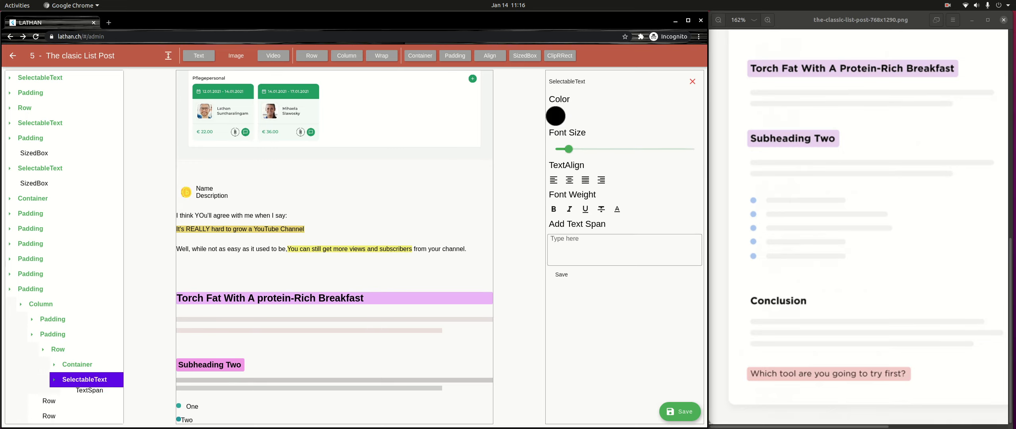
left_click(89, 394)
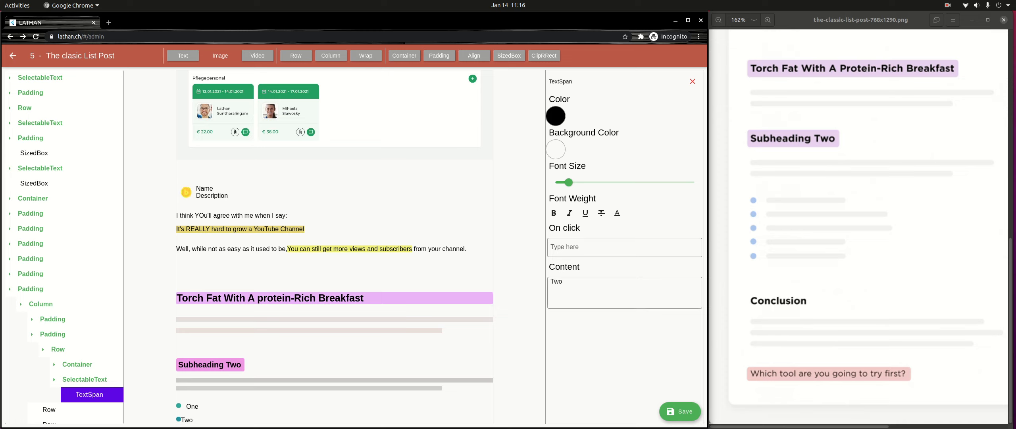
left_click(550, 282)
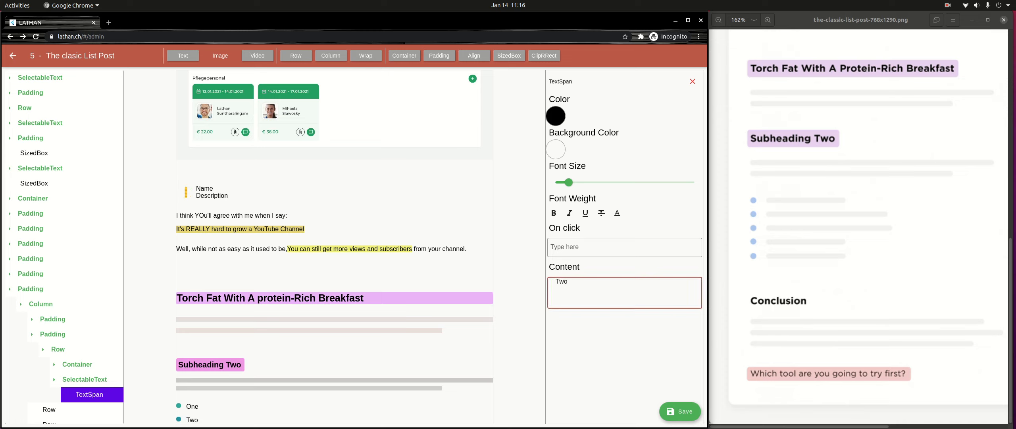
left_click(53, 335)
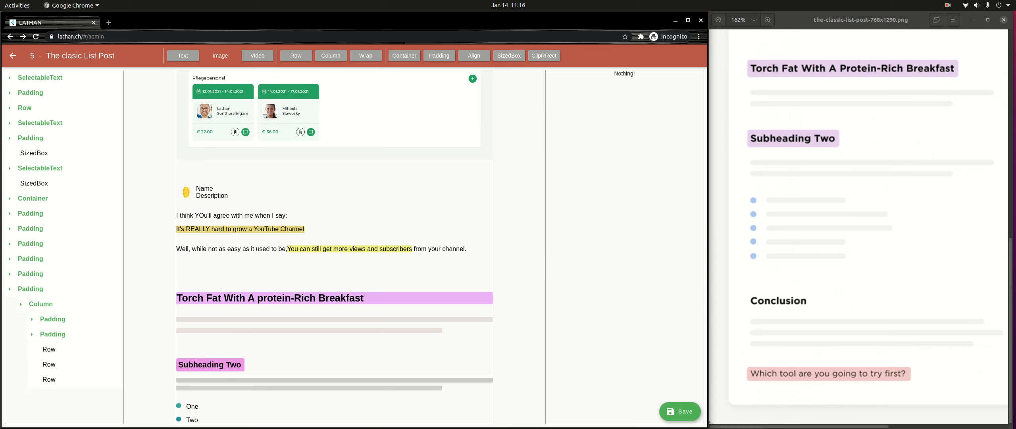
- Wrap each of the three remaining Rows of the list Column in its own Padding
left_click(50, 349)
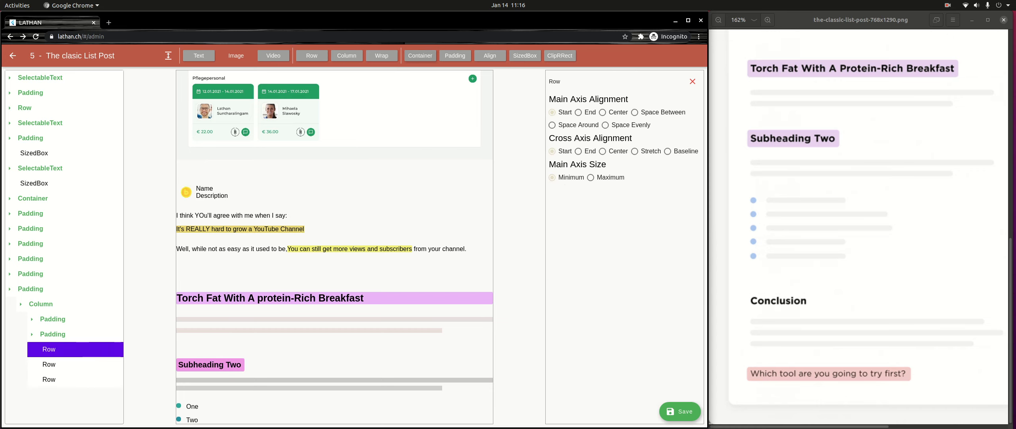
left_click(455, 56)
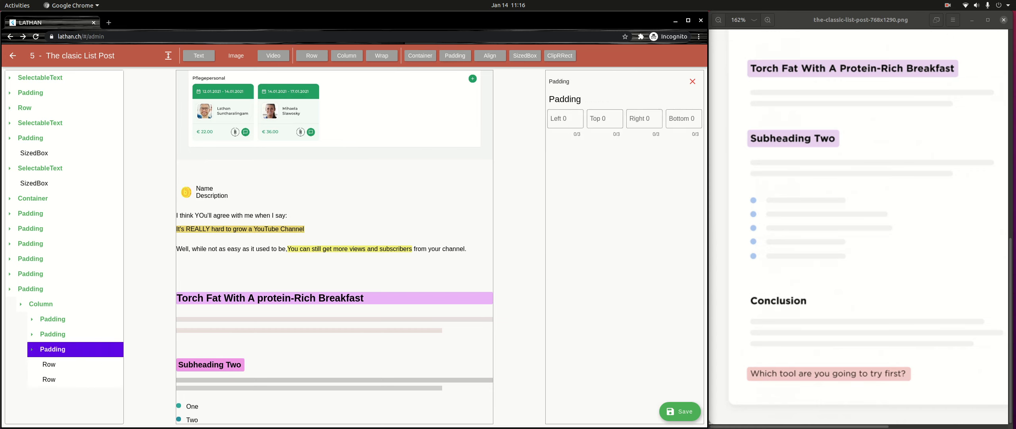
left_click(50, 364)
left_click(455, 56)
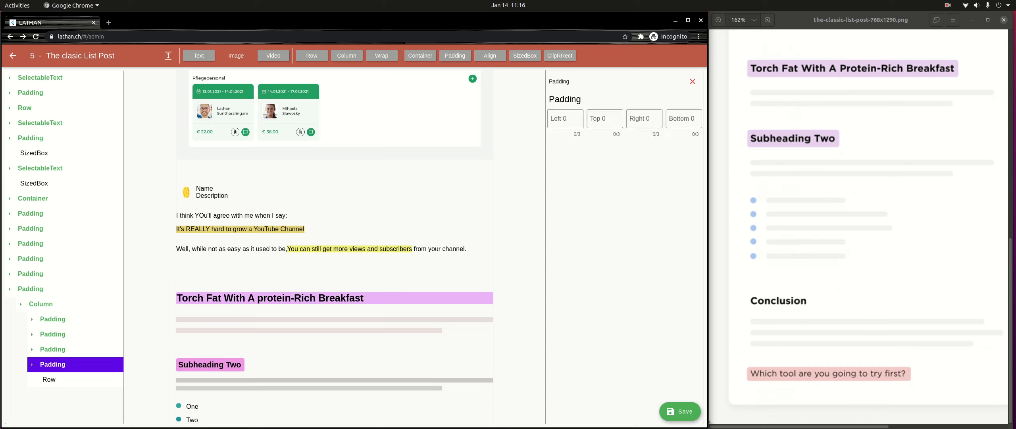
left_click(49, 380)
left_click(455, 56)
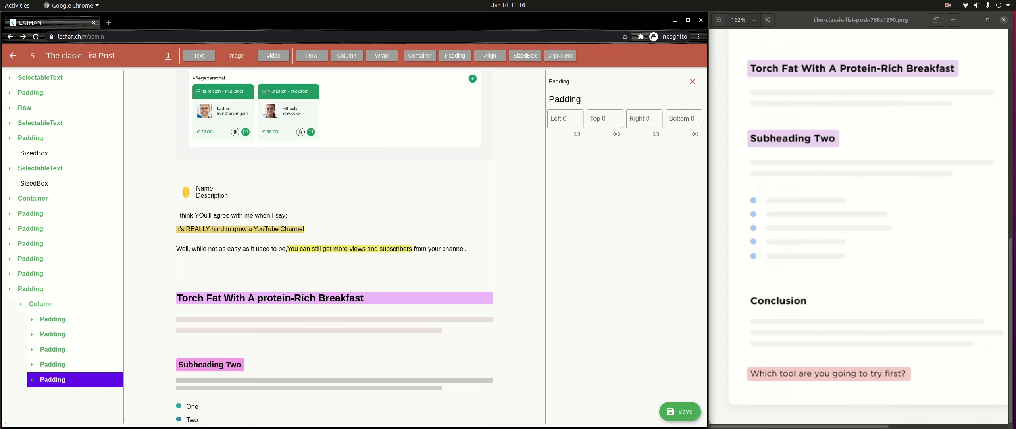
- Set the top padding of the third Row's Padding to 16
left_click(33, 349)
left_click(57, 365)
left_click(32, 350)
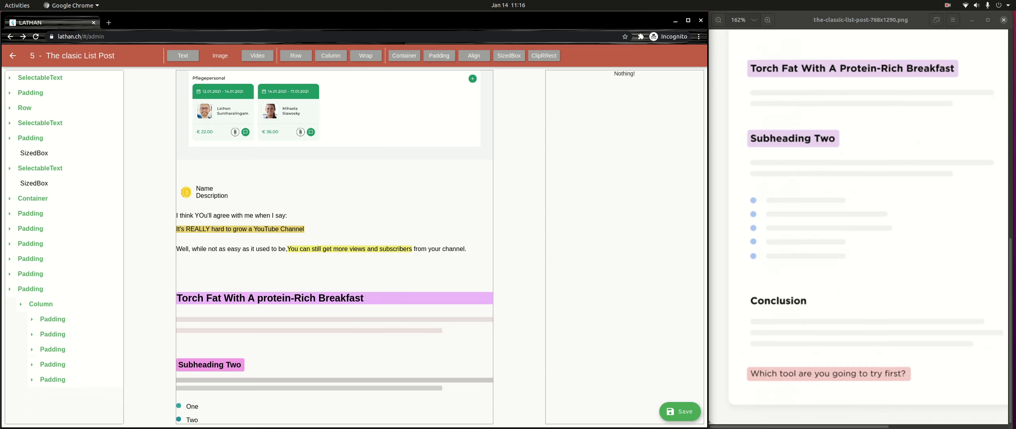
left_click(51, 349)
left_click(603, 118)
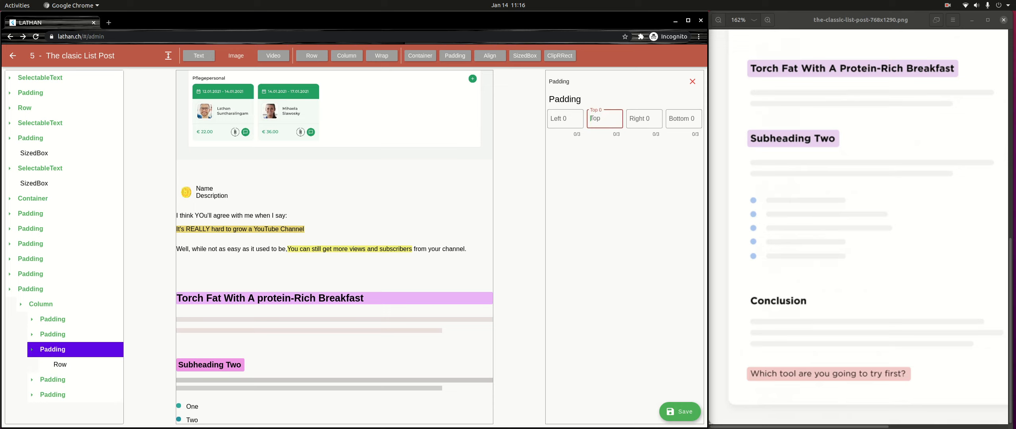
type("16")
- Set the top padding of the fourth and fifth Rows' Paddings to 16 each
left_click(52, 380)
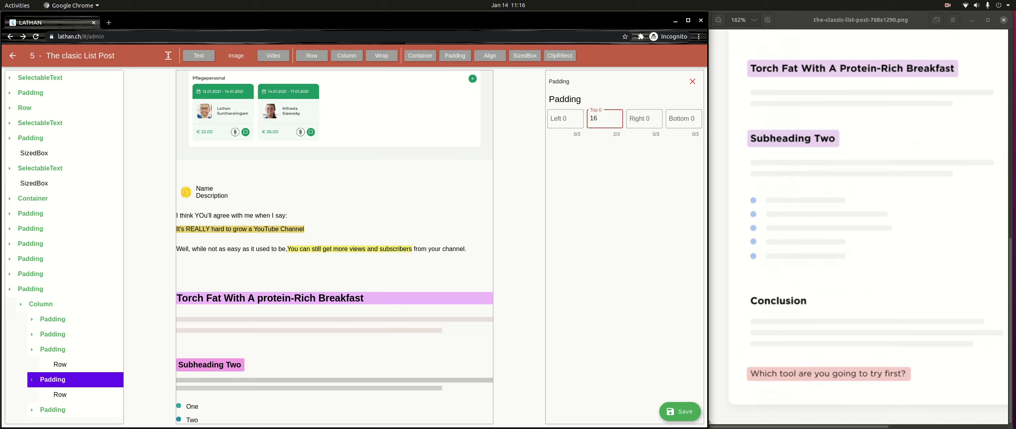
key("BackSpace")
type("6")
left_click(53, 410)
key("BackSpace")
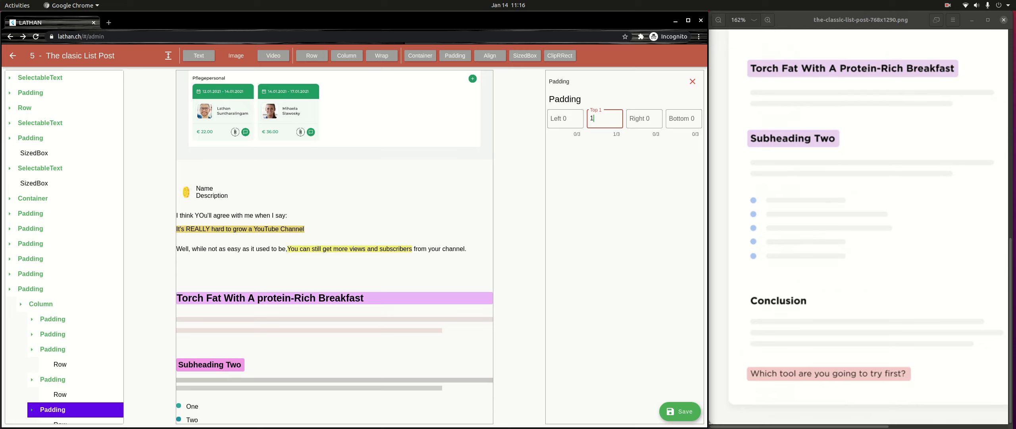
type("6")
scroll(64, 247, "down", 1)
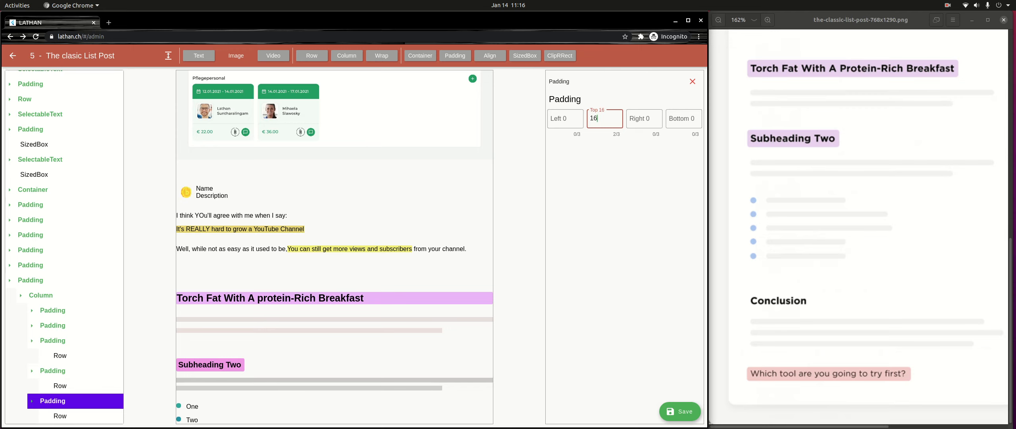
- Add a Container and a text element inside the third Row, removing the Container mistakenly wrapped around that Row
left_click(60, 356)
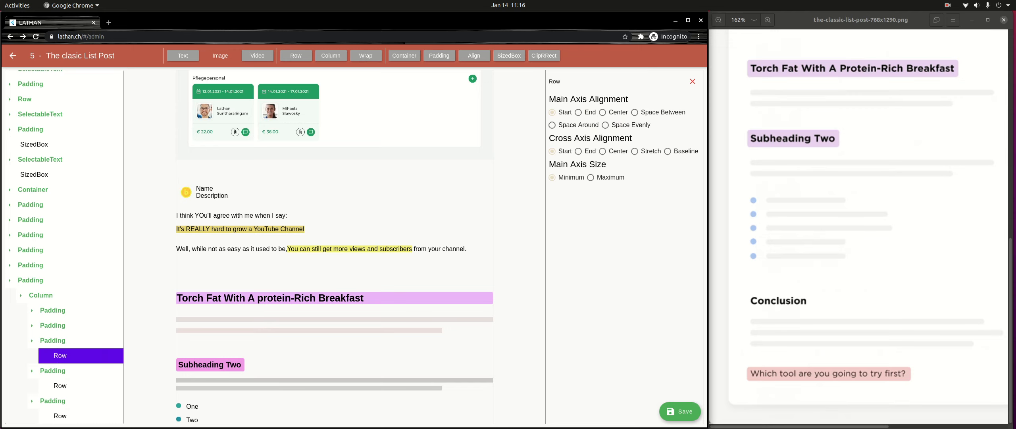
left_click(405, 55)
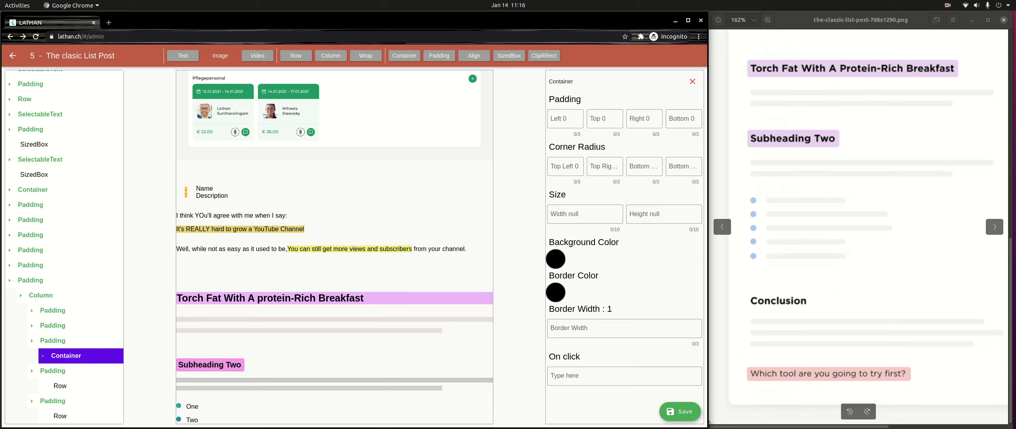
left_click(693, 82)
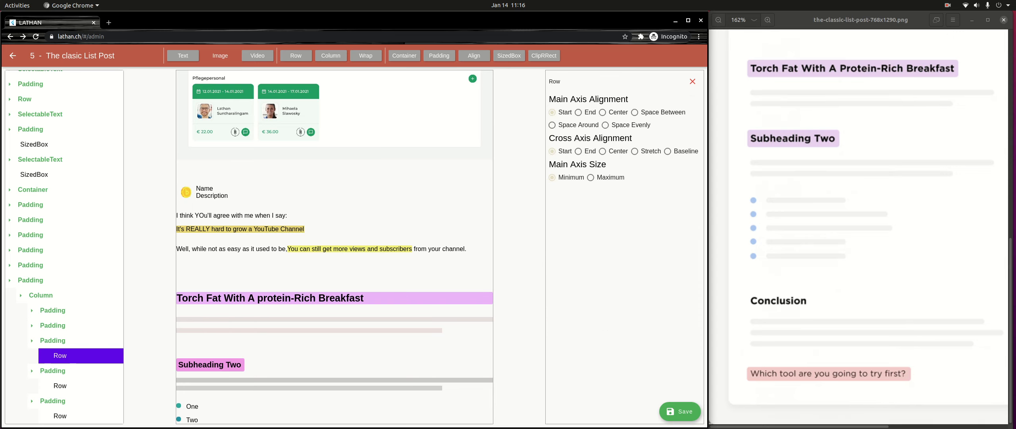
left_click(404, 56)
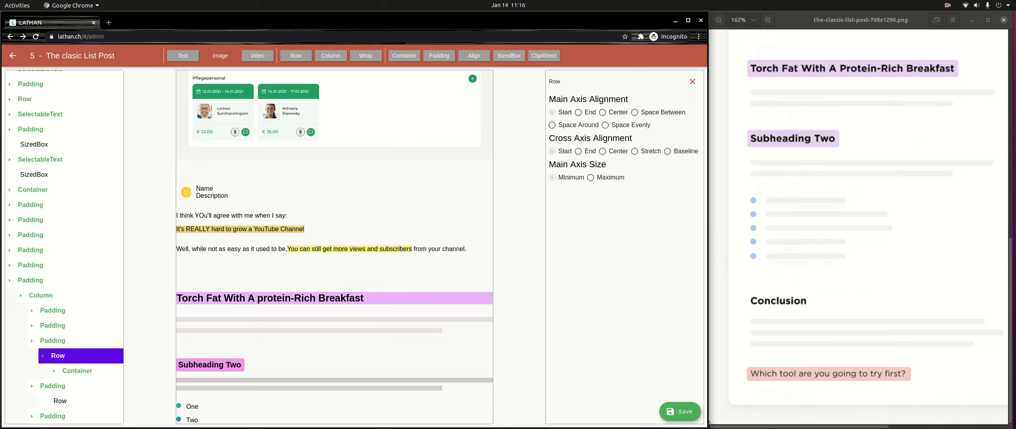
left_click(183, 55)
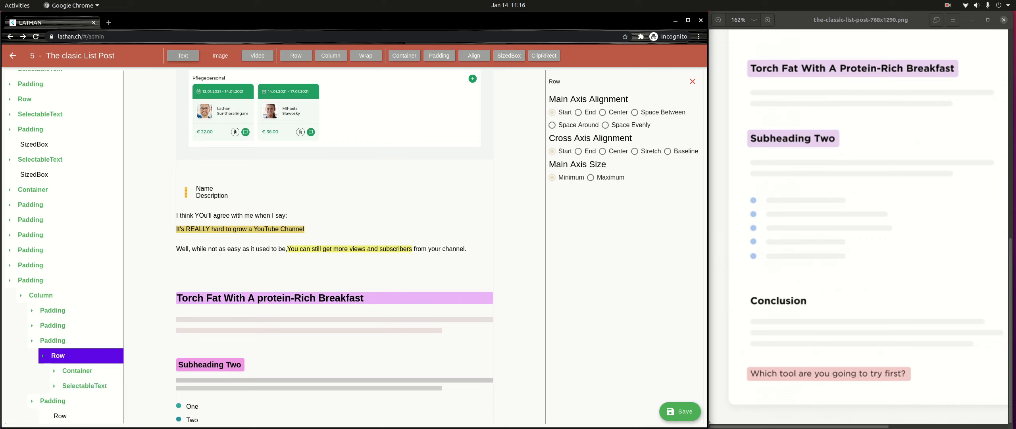
- Add a Container and a text element inside the fourth Row
scroll(65, 247, "down", 2)
left_click(60, 385)
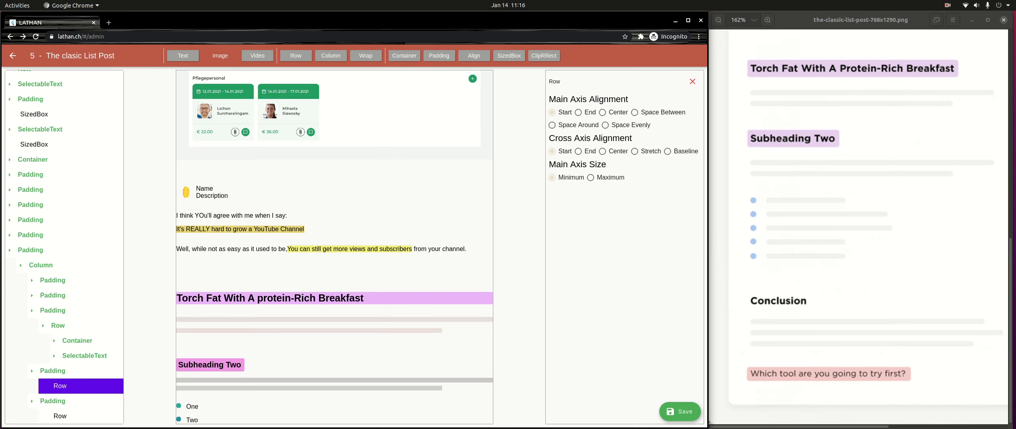
left_click(404, 56)
left_click(42, 386)
scroll(43, 385, "down", 1)
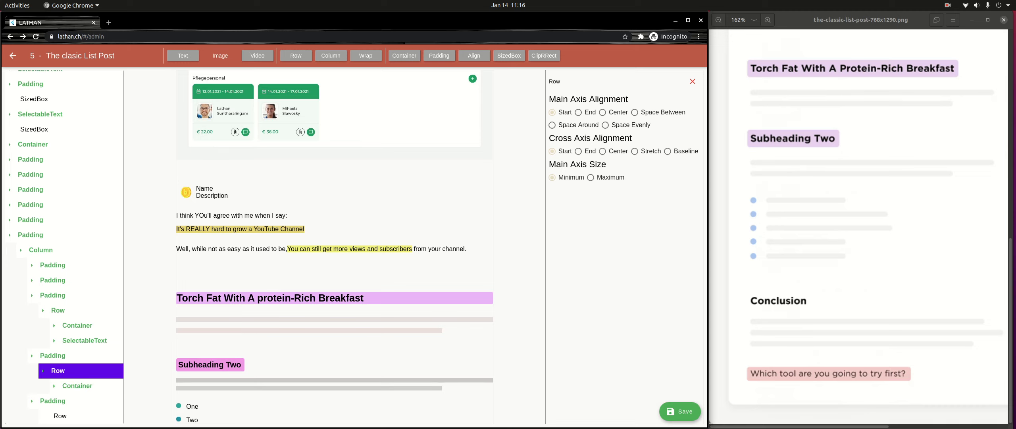
left_click(182, 56)
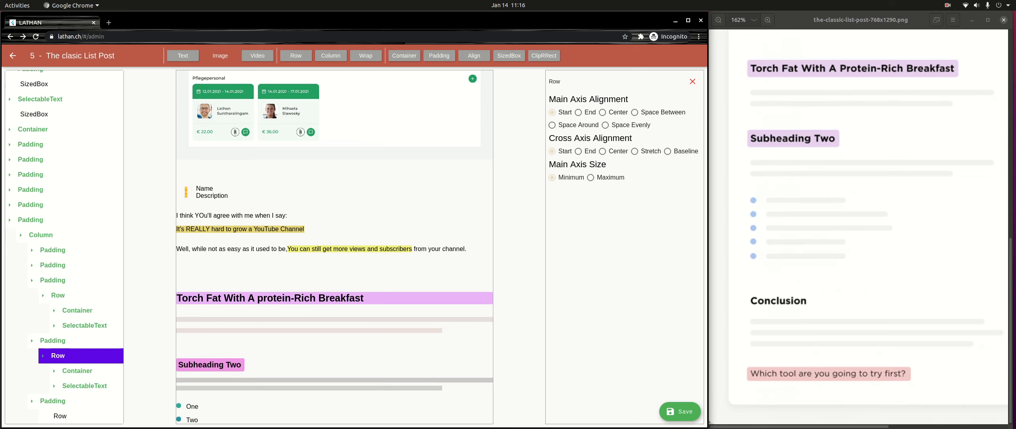
- Add a Container and a text element inside the fifth Row
left_click(60, 416)
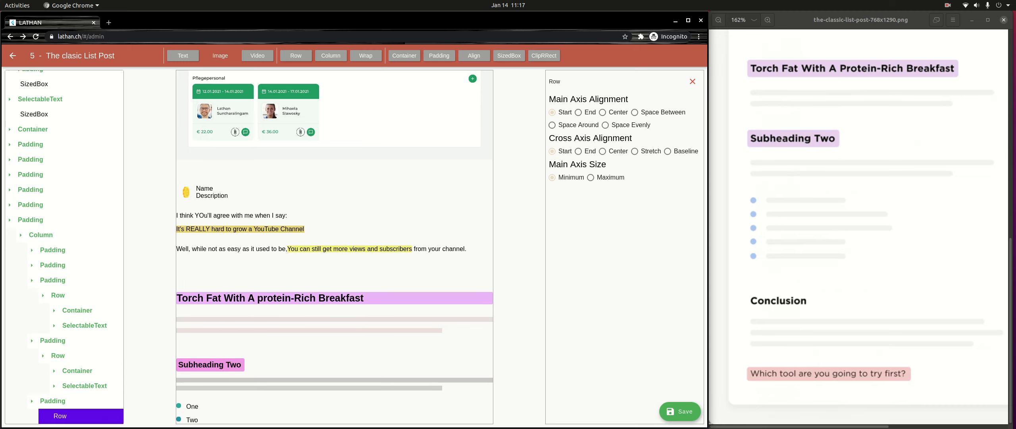
left_click(404, 55)
scroll(64, 247, "down", 2)
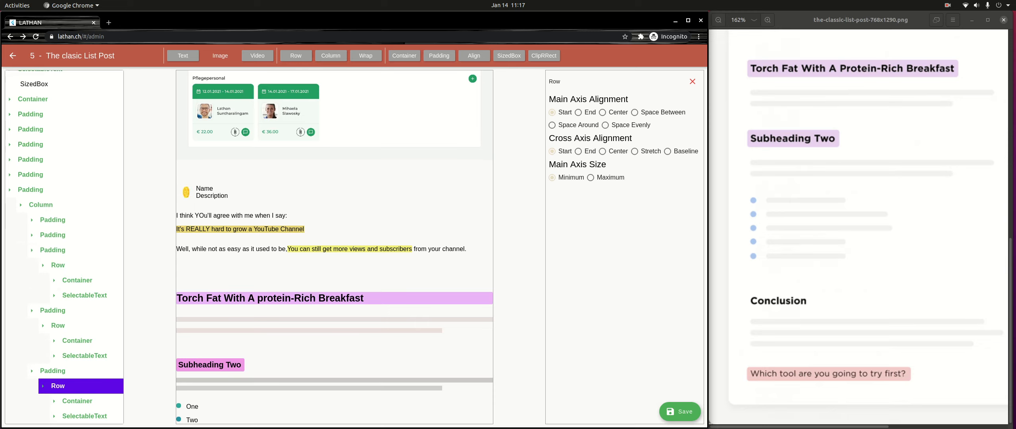
- Set the text span content in the fifth Row to "Five"
left_click(84, 416)
scroll(335, 247, "down", 7)
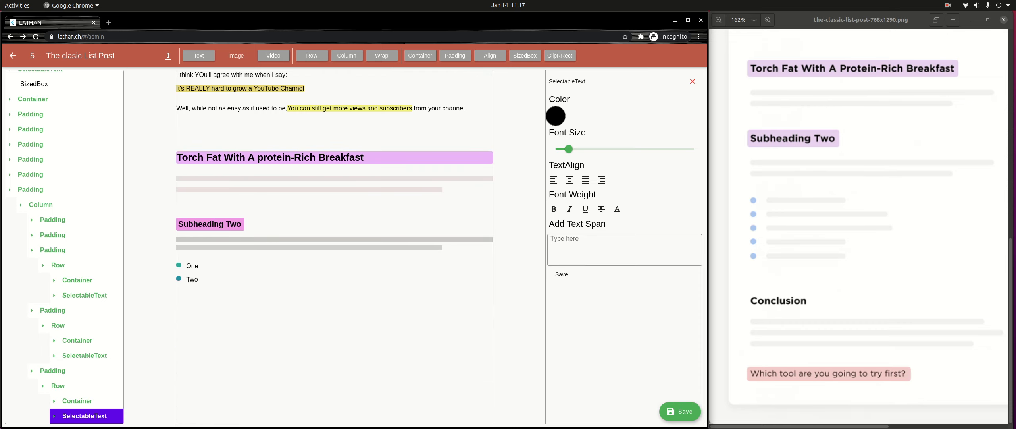
left_click(588, 246)
left_click(693, 82)
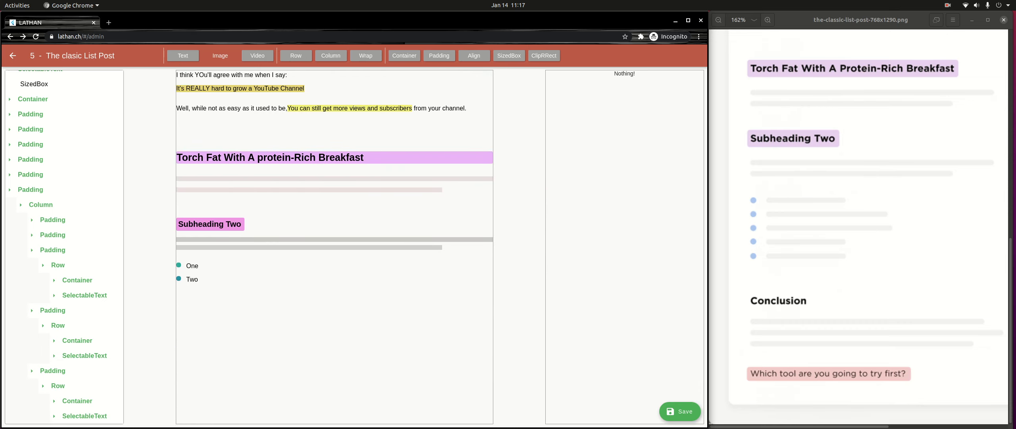
left_click(85, 415)
left_click(84, 415)
left_click(84, 415)
scroll(84, 415, "down", 1)
left_click(89, 415)
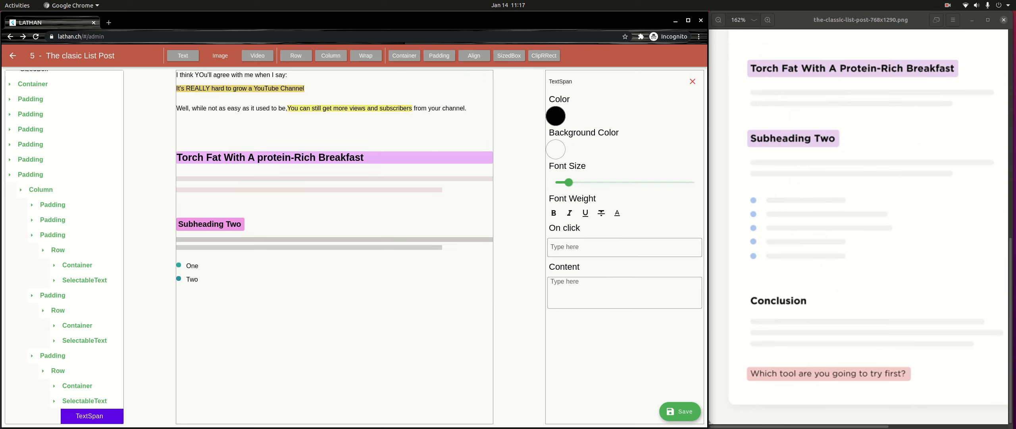
left_click(625, 293)
type("Five")
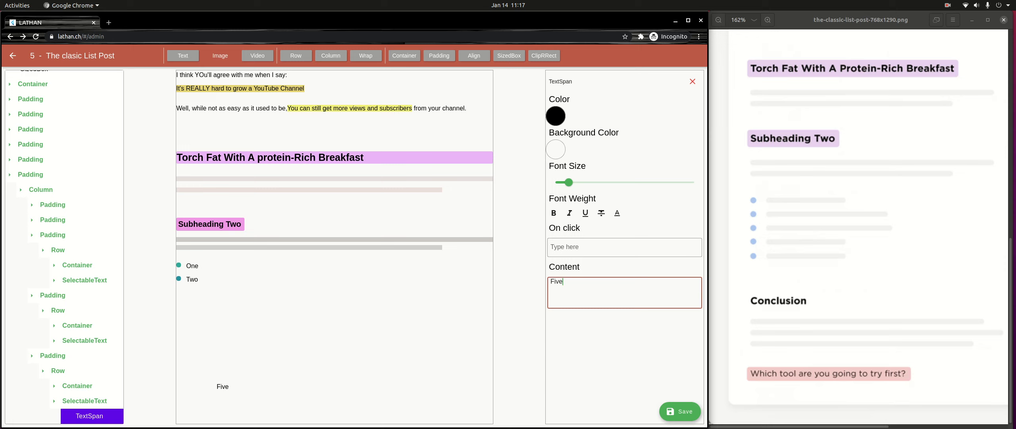
- Add a text span to the fourth Row's SelectableText and set its content to "Four"
left_click(85, 340)
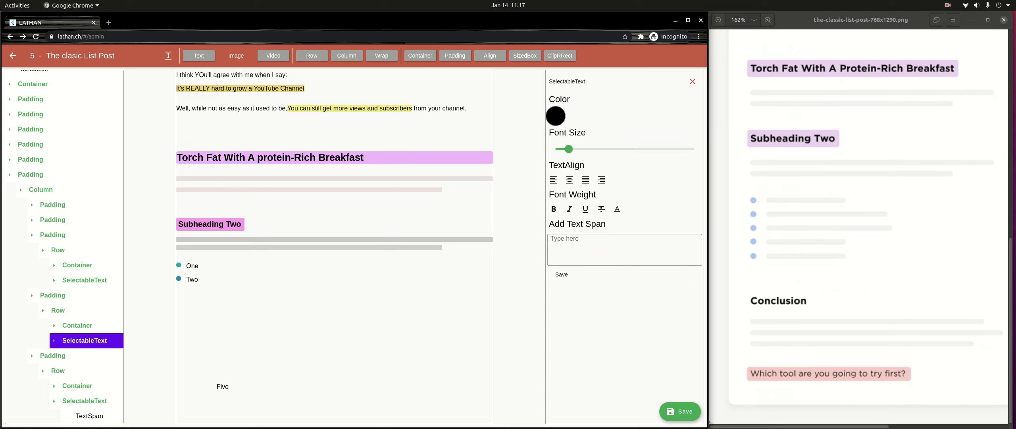
left_click(90, 355)
left_click(624, 292)
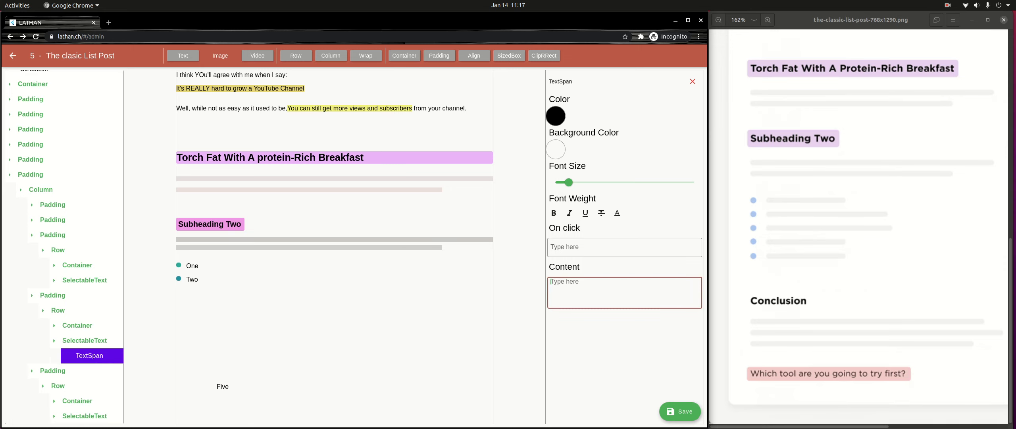
type("Four")
- Add a text span to the third Row's SelectableText and set its content to "Three"
left_click(85, 279)
left_click(90, 295)
left_click(625, 293)
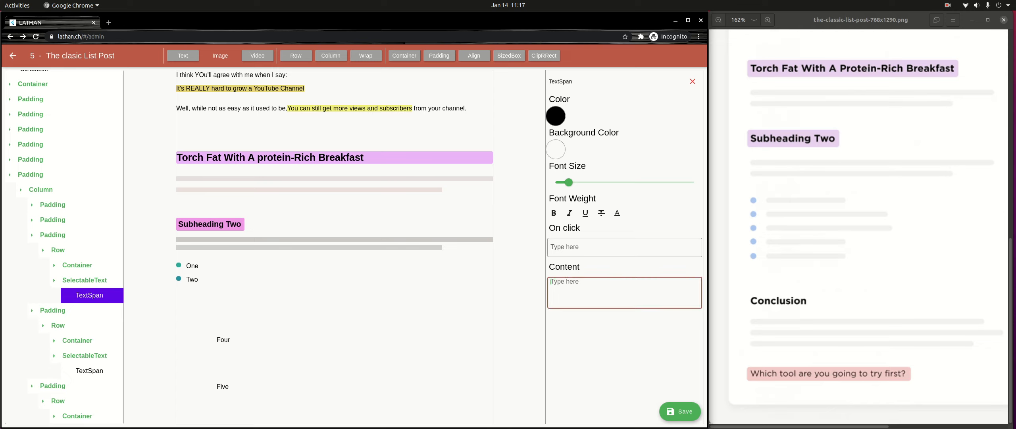
type("Three")
- Set all four corner radii of the third Row's Container to 5
left_click(77, 265)
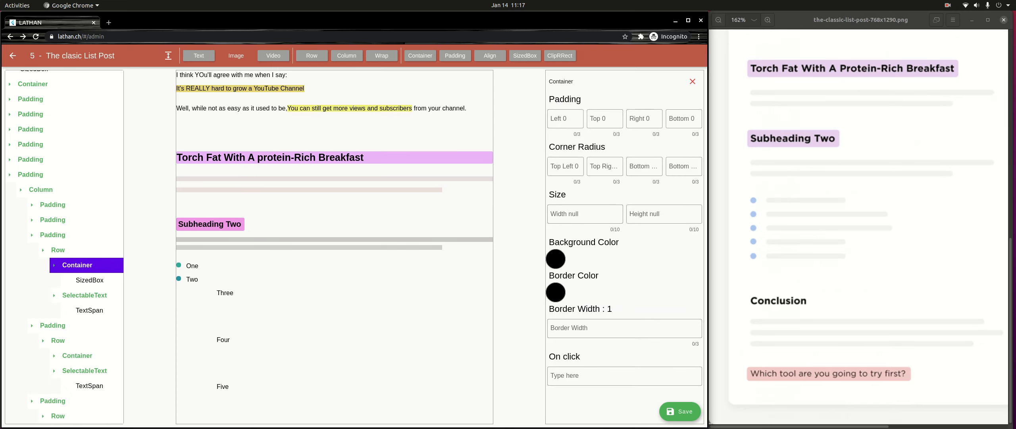
left_click(565, 167)
type("5")
key("Tab")
type("5")
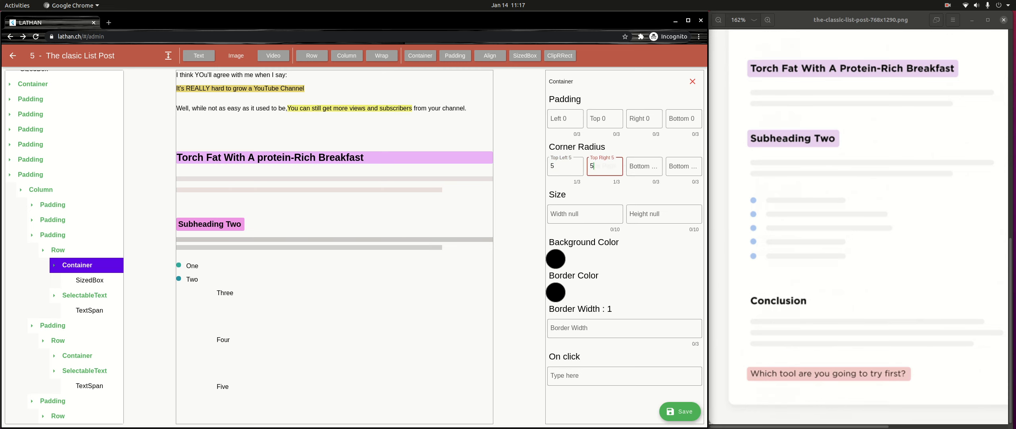
key("Tab")
type("5")
key("Tab")
type("5")
- Set the background color of the third Row's Container to teal 40A49E
left_click(556, 259)
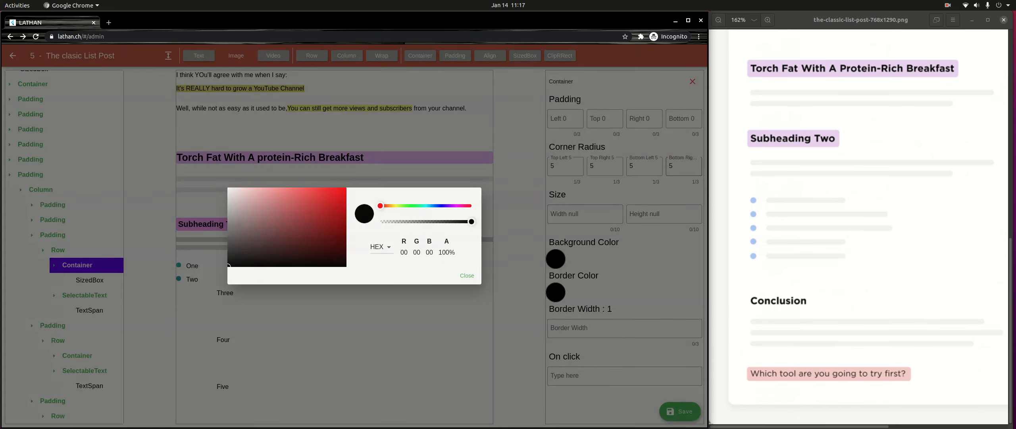
left_click(424, 205)
left_click(300, 216)
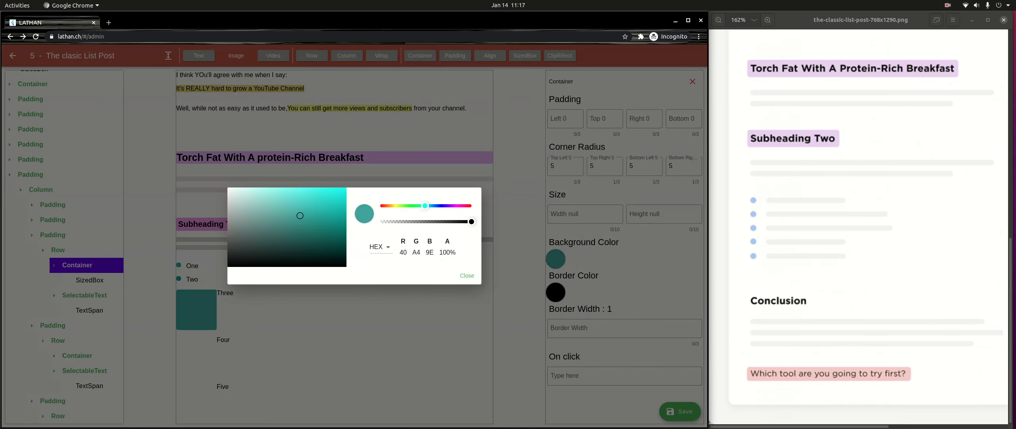
left_click(467, 275)
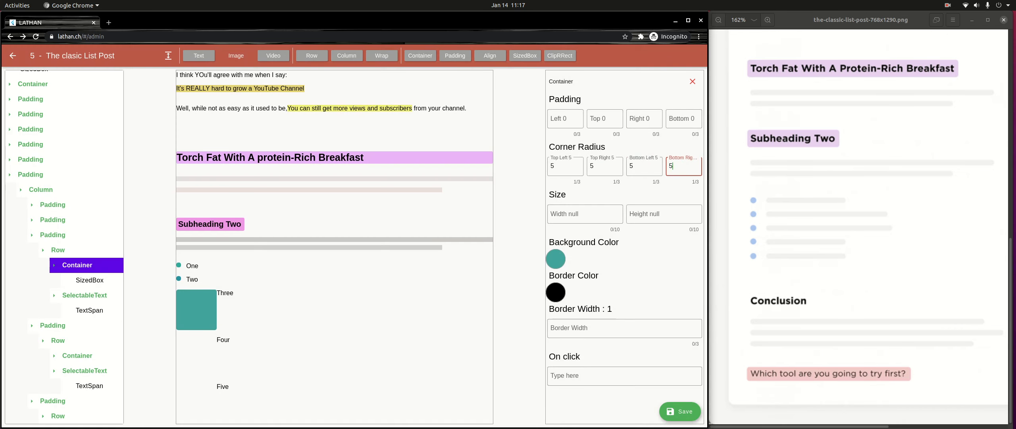
- Set the SizedBox inside the third Row's Container to width 10 and height 10
left_click(90, 281)
left_click(585, 119)
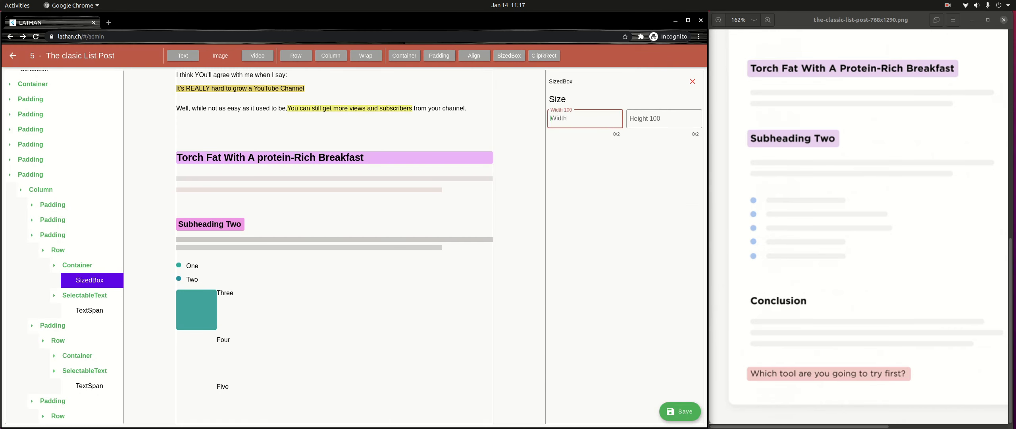
type("10")
key("Tab")
type("10")
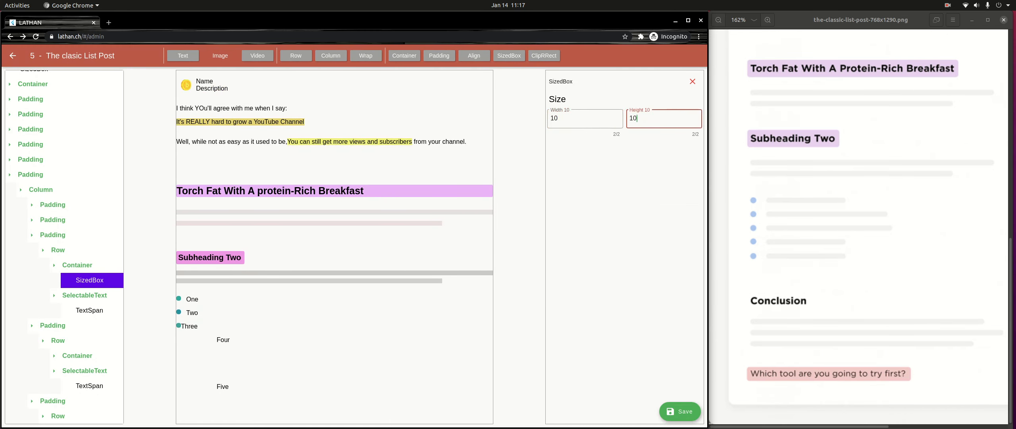
- Indent the "Three" and "Four" text span contents with leading spaces
left_click(90, 310)
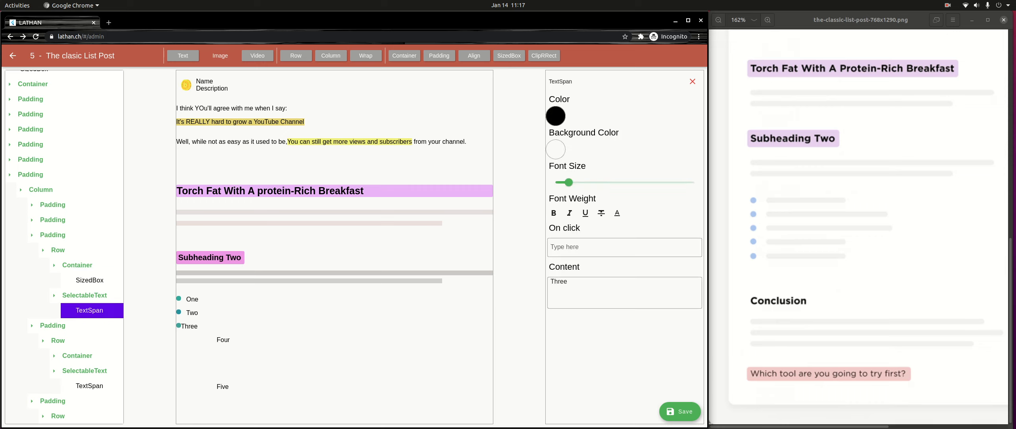
left_click(551, 282)
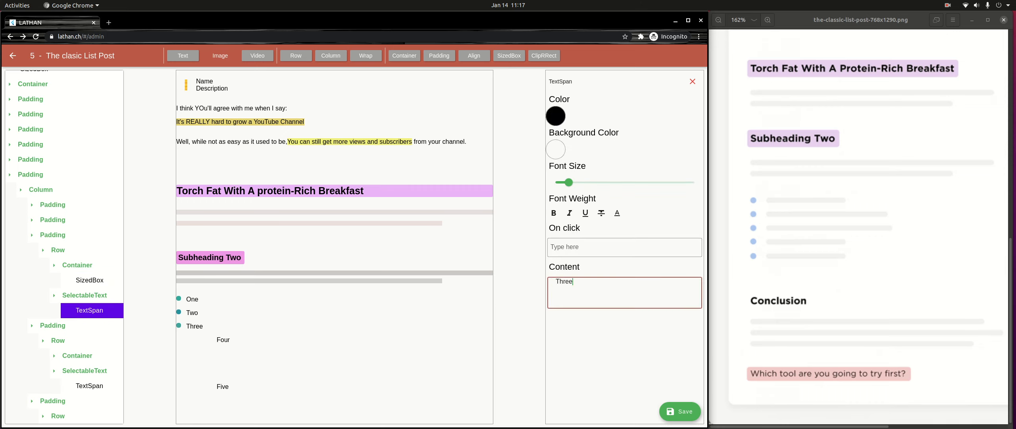
scroll(75, 330, "down", 2)
left_click(55, 330)
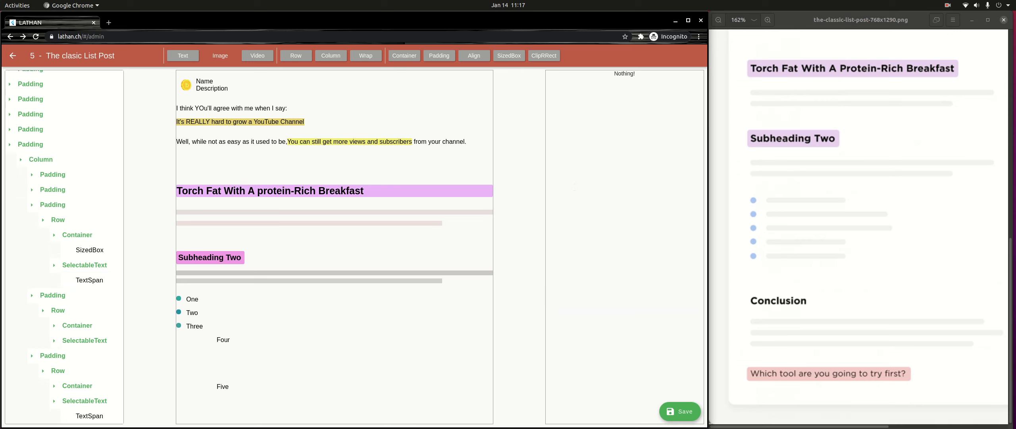
left_click(80, 340)
left_click(84, 340)
left_click(90, 355)
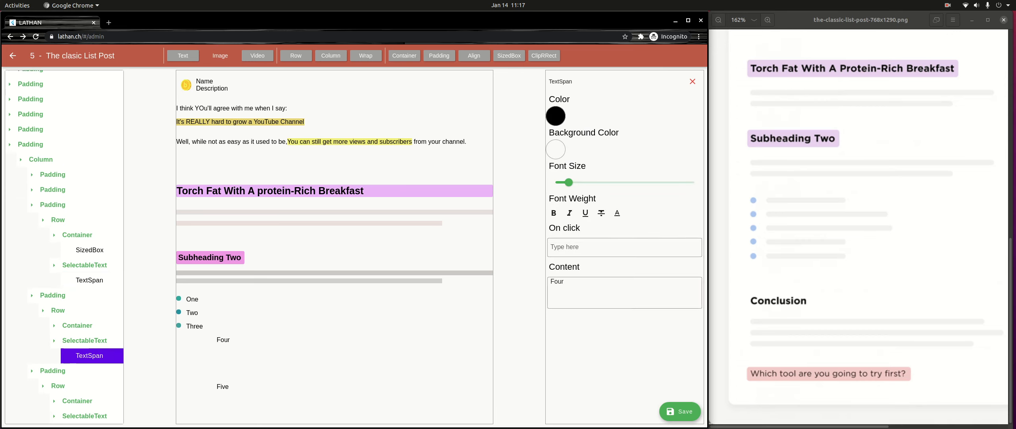
left_click(551, 281)
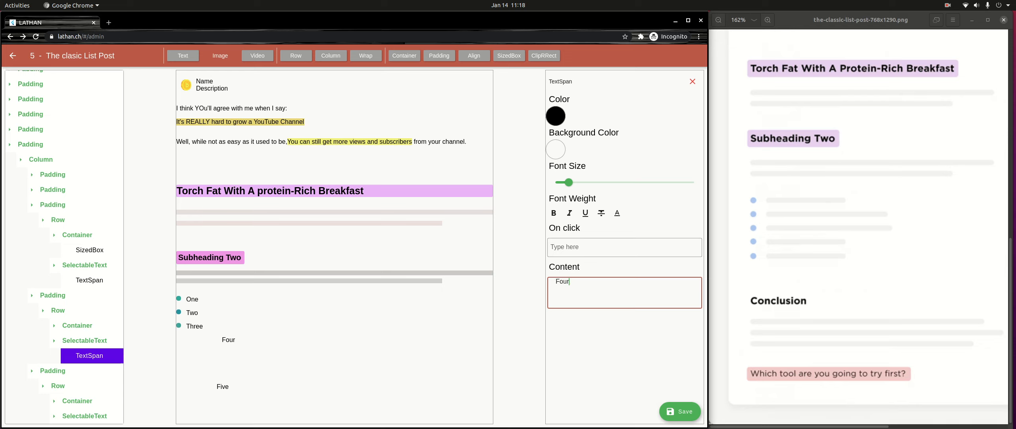
- Set the SizedBox inside the fourth Row's Container to width 10 and height 10
left_click(77, 326)
left_click(89, 341)
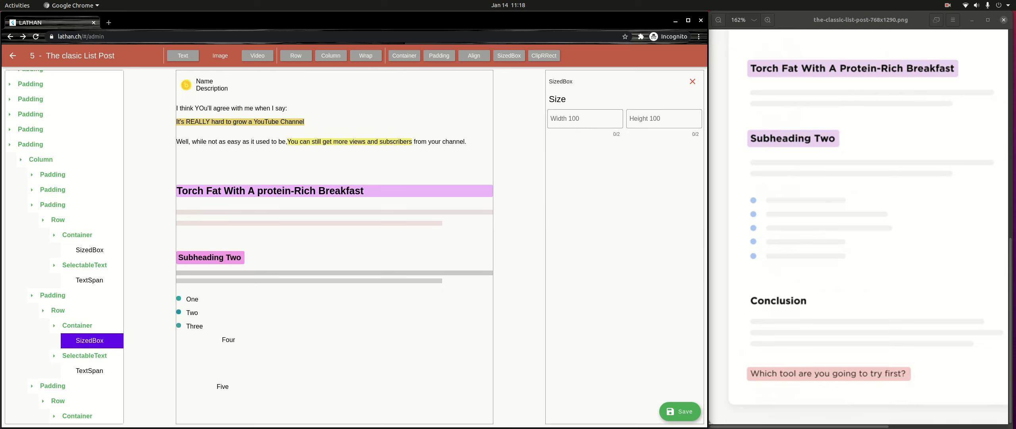
left_click(586, 119)
type("10")
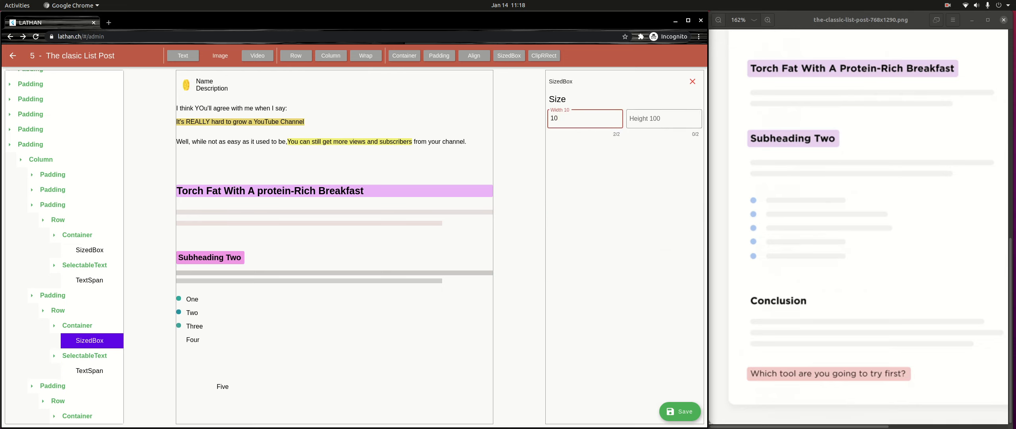
key("Tab")
type("10")
- Set the background color of the fourth Row's Container to teal 1C8788
left_click(77, 325)
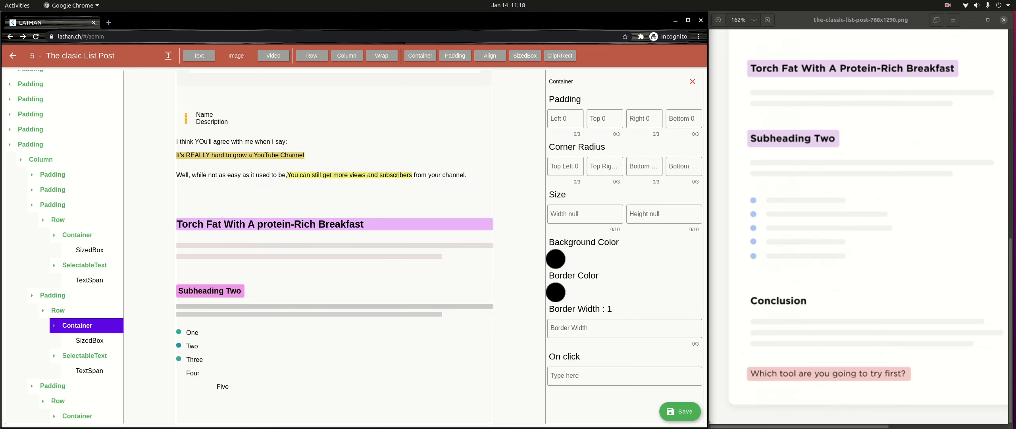
left_click(556, 259)
left_click(426, 206)
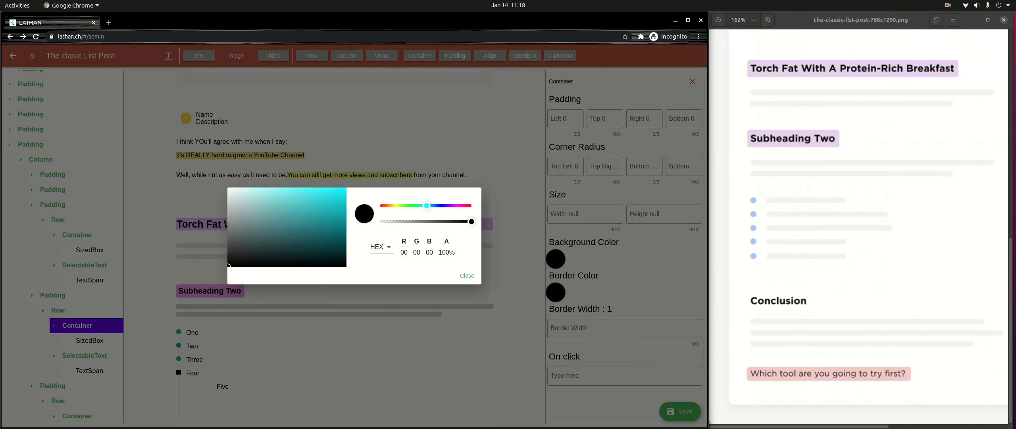
left_click_drag(306, 224, 322, 224)
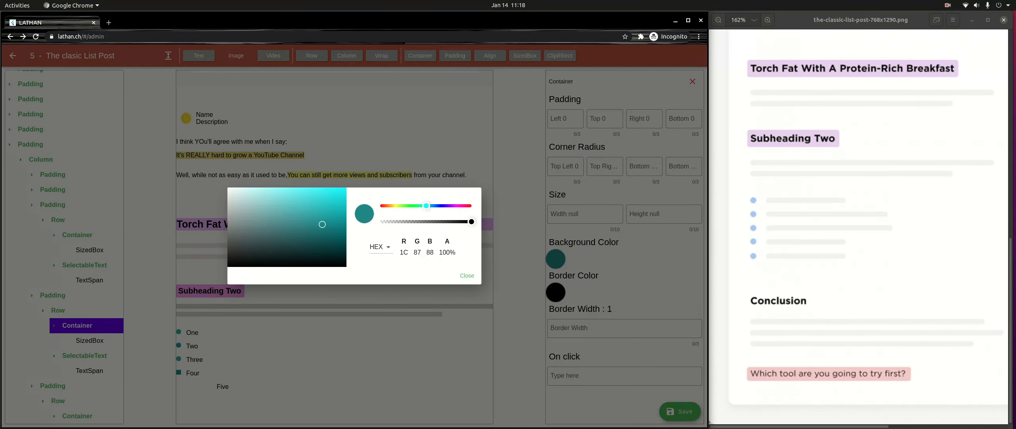
left_click(467, 276)
- Set all four corner radii of the fourth Row's Container to 5
left_click(565, 166)
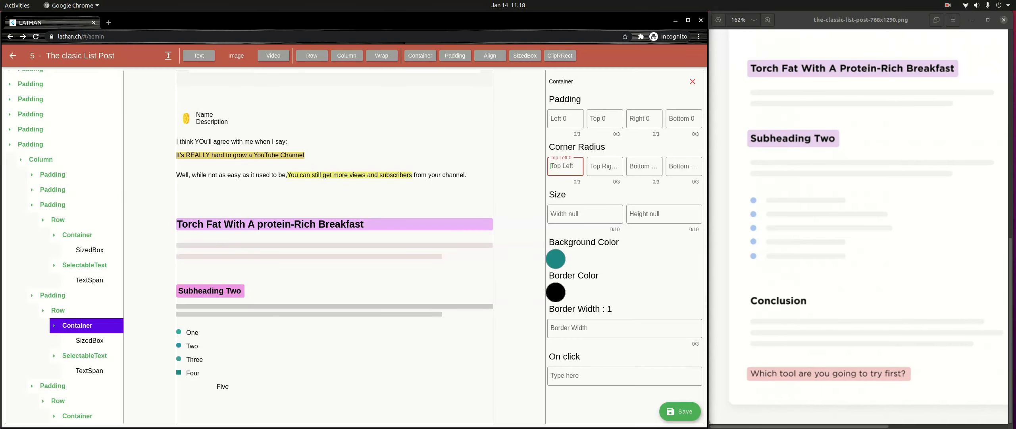
type("5")
key("Tab")
type("5")
key("Tab")
type("5")
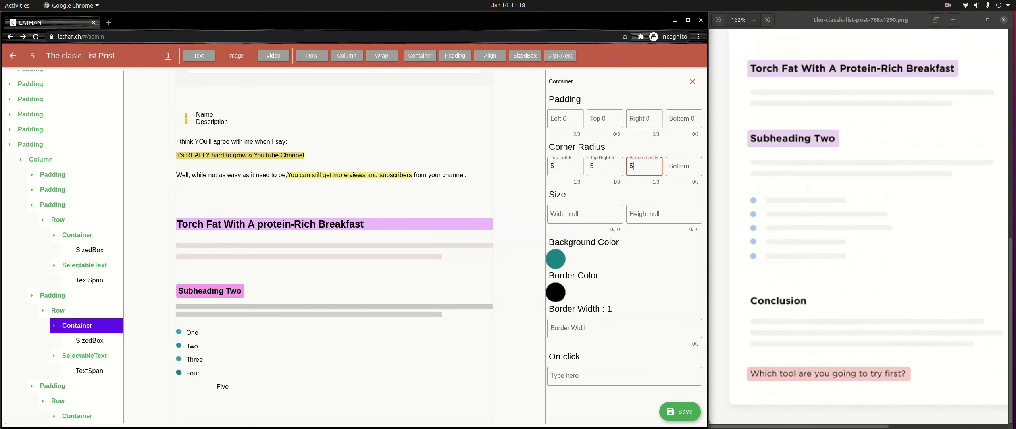
key("Tab")
type("5")
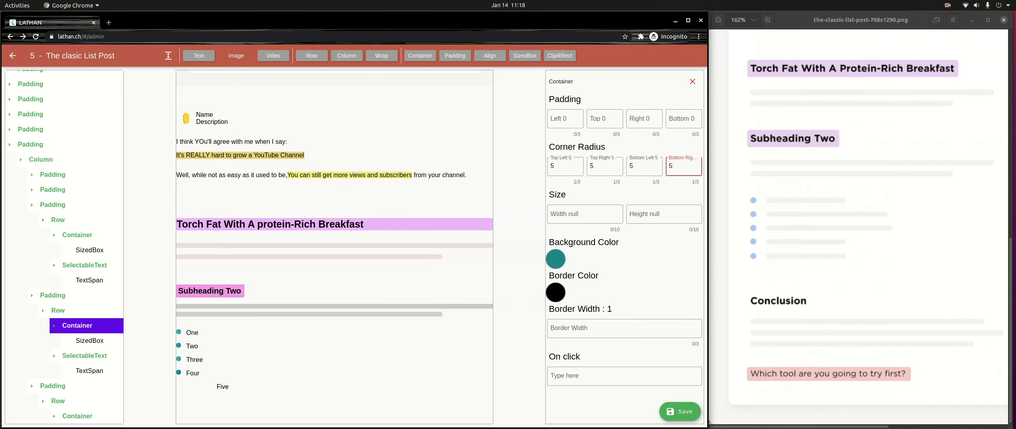
- Try to set the background color of the fifth Row's Container to teal 1A9596
scroll(64, 247, "down", 2)
left_click(77, 385)
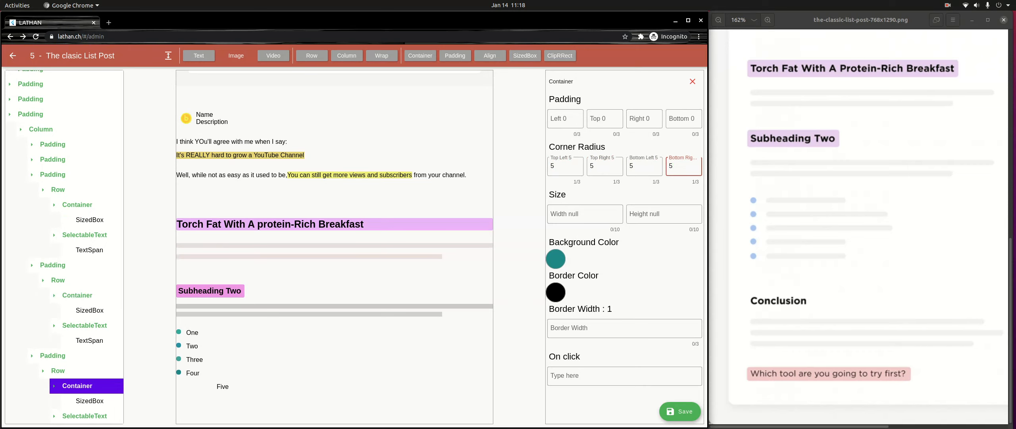
left_click(556, 259)
left_click_drag(312, 220, 327, 220)
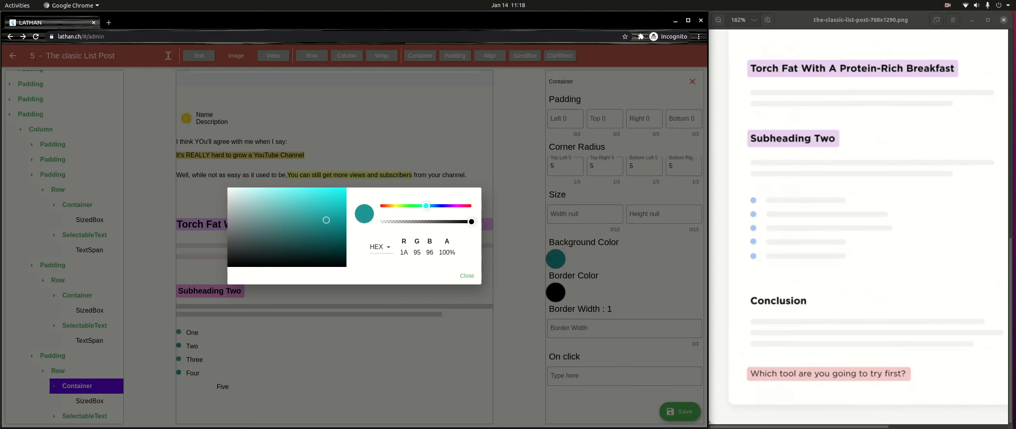
left_click(467, 275)
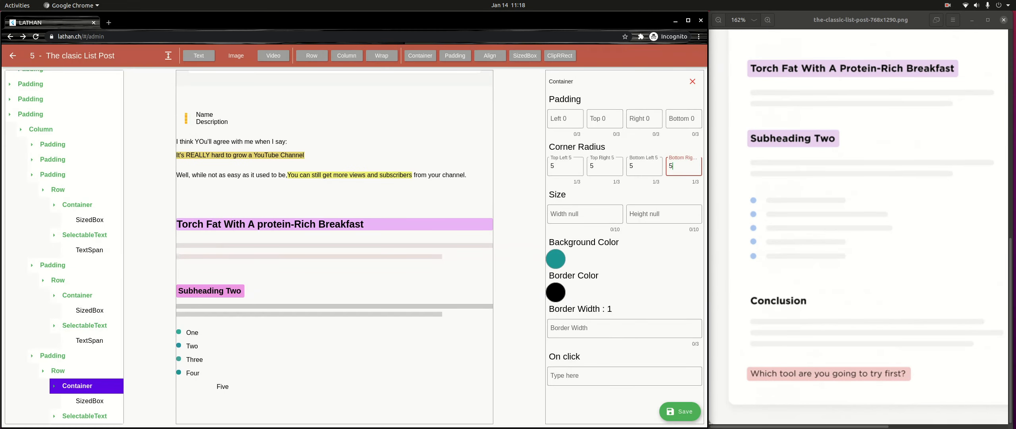
left_click(566, 166)
scroll(89, 386, "down", 1)
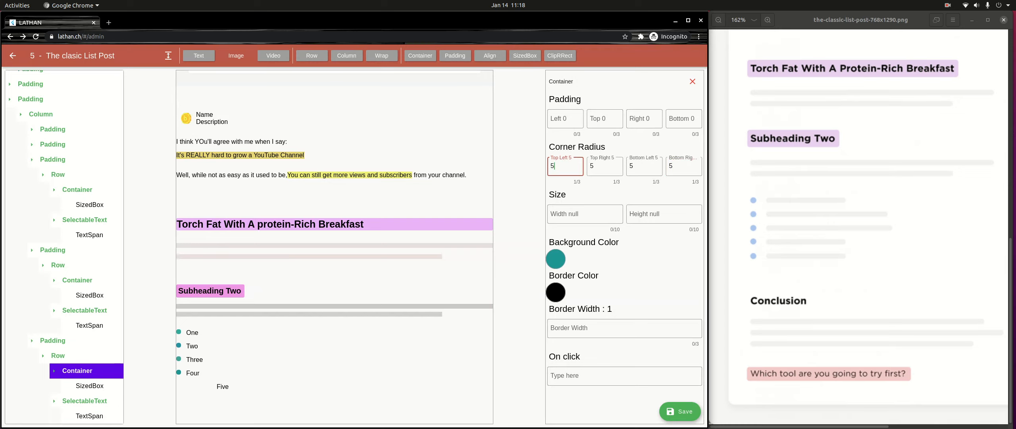
- Set the SizedBox inside the fifth Row's Container to width 10 and height 10
left_click(90, 385)
left_click(585, 119)
type("10")
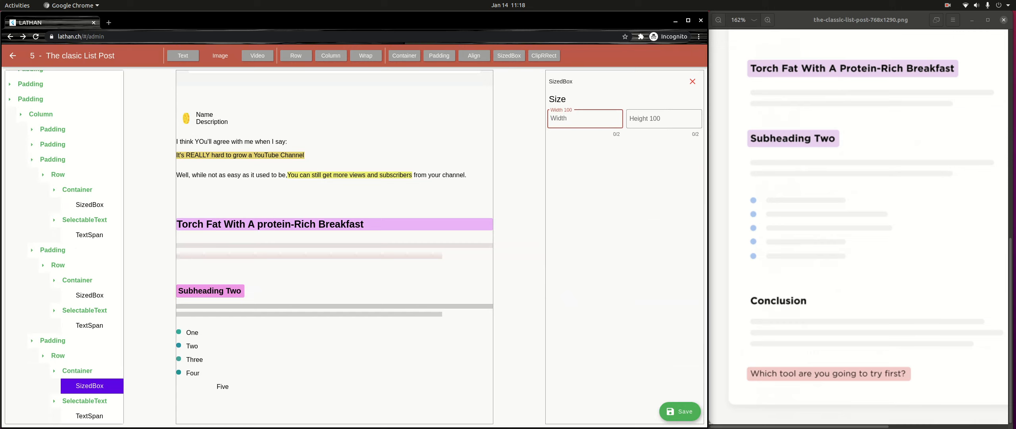
key("Tab")
type("10")
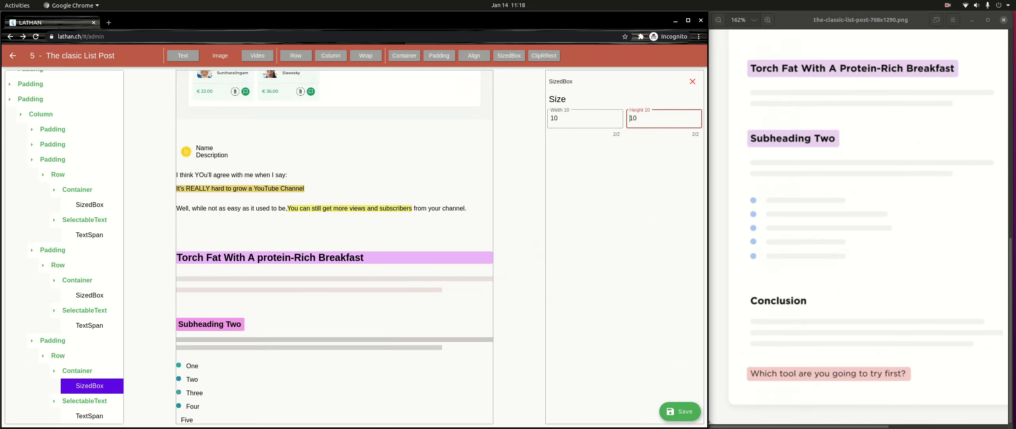
- Set the background color of the fifth Row's Container to a medium teal
left_click(90, 295)
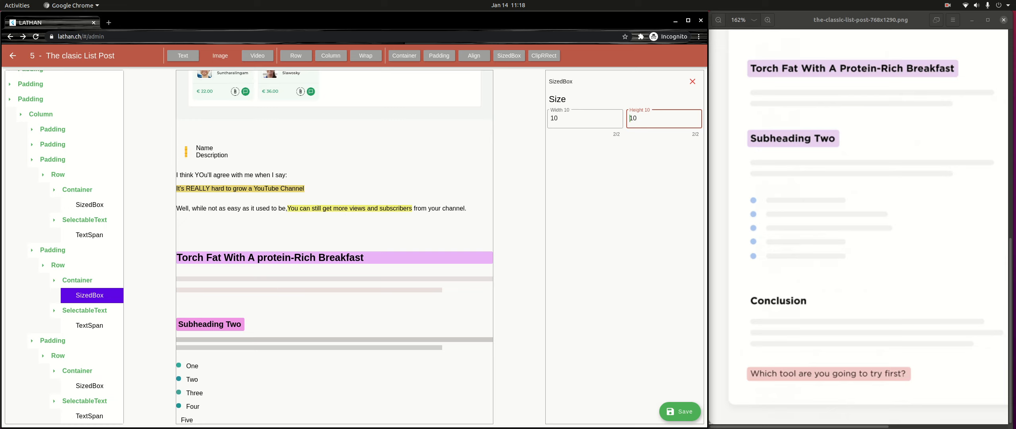
left_click(89, 295)
left_click(86, 385)
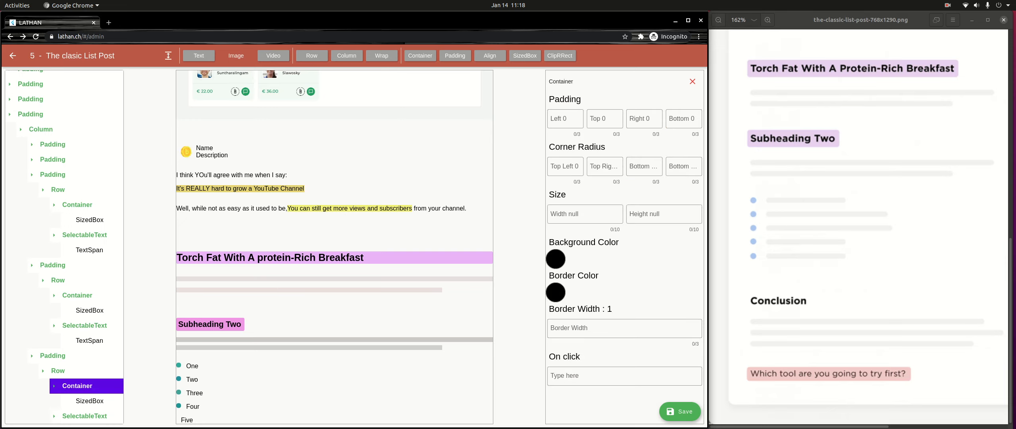
left_click(555, 259)
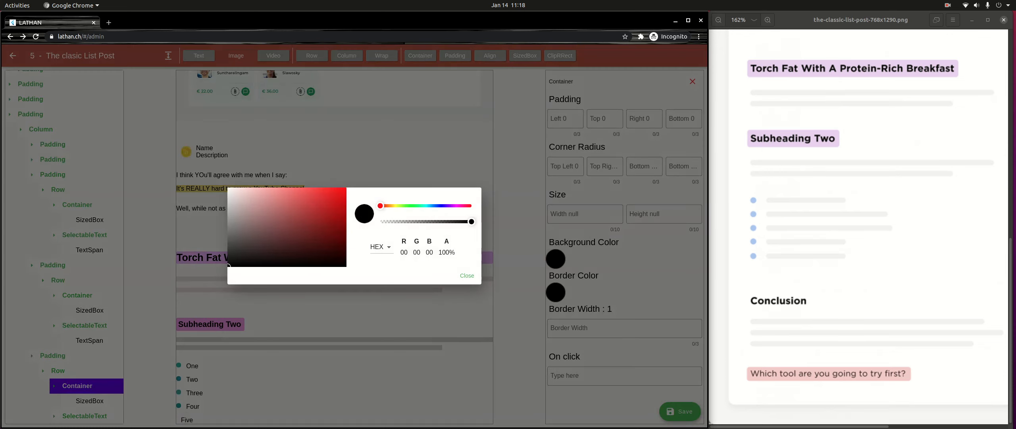
left_click(286, 221)
left_click_drag(420, 205, 427, 206)
left_click_drag(287, 222, 312, 216)
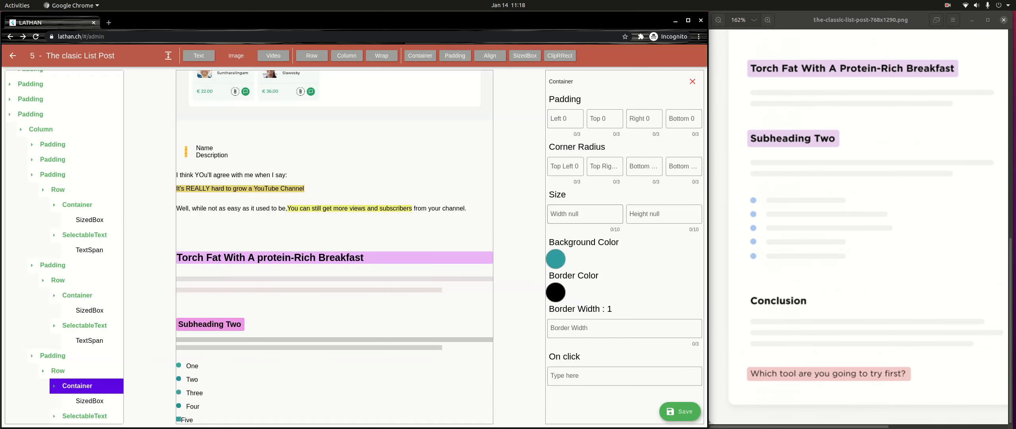
- Set all four corner radii of the fifth Row's Container to 5
left_click(566, 166)
type("5")
key("Tab")
type("5")
key("Tab")
type("5")
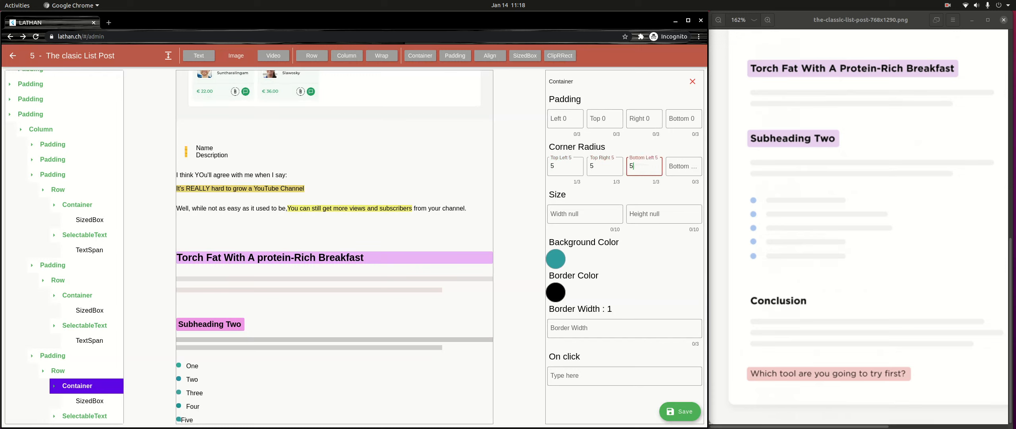
key("Tab")
type("5")
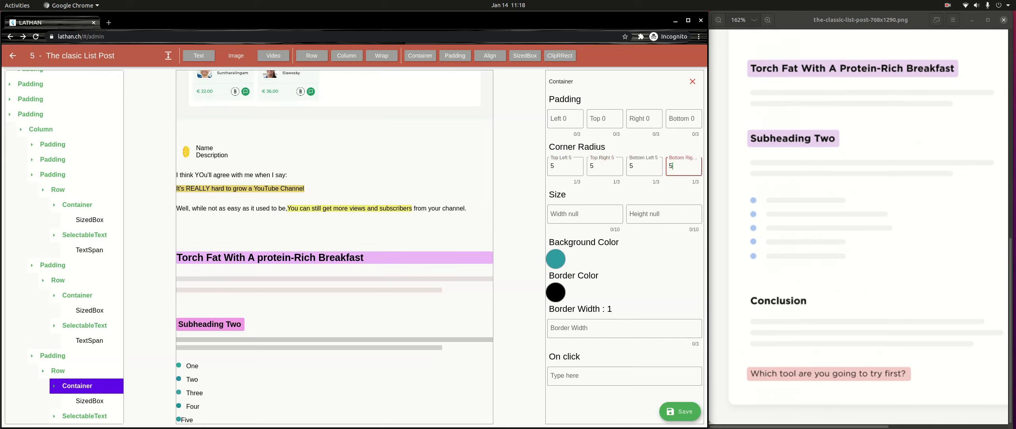
- Indent the fifth list item's text "Five" with leading spaces so it lines up with the items above
key("Escape")
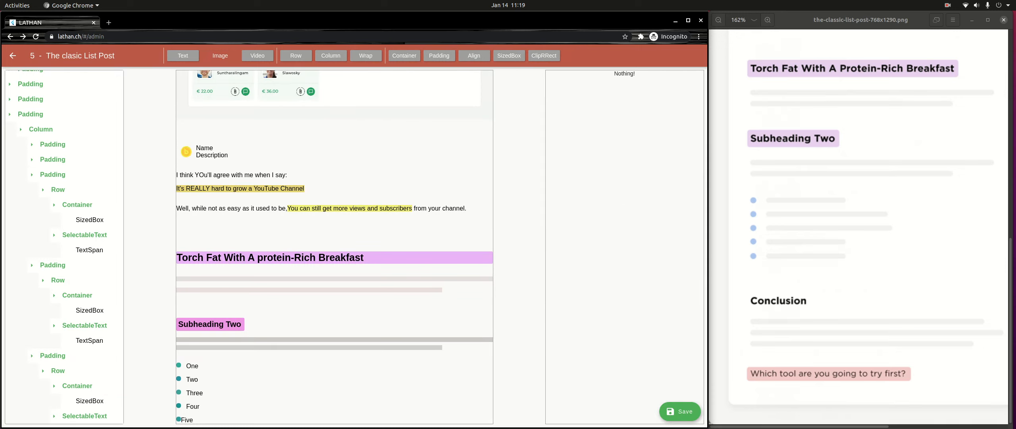
left_click(84, 416)
left_click(88, 416)
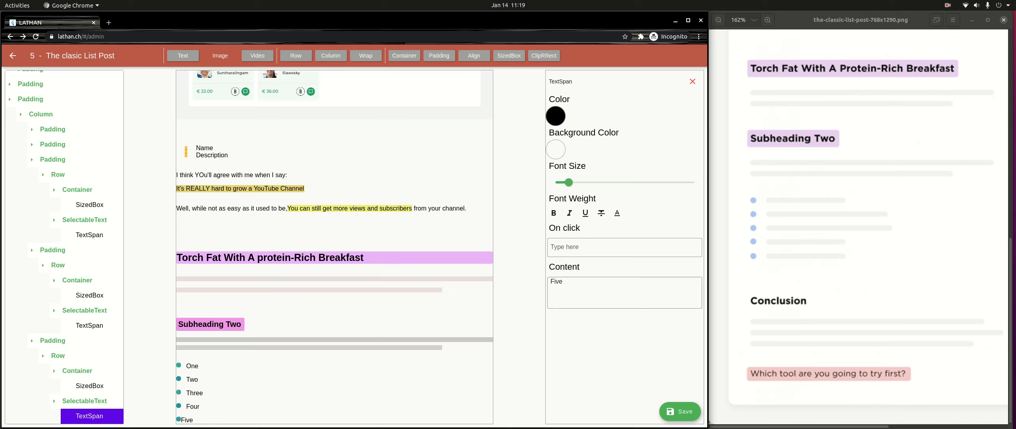
left_click(551, 281)
left_click_drag(552, 281, 558, 281)
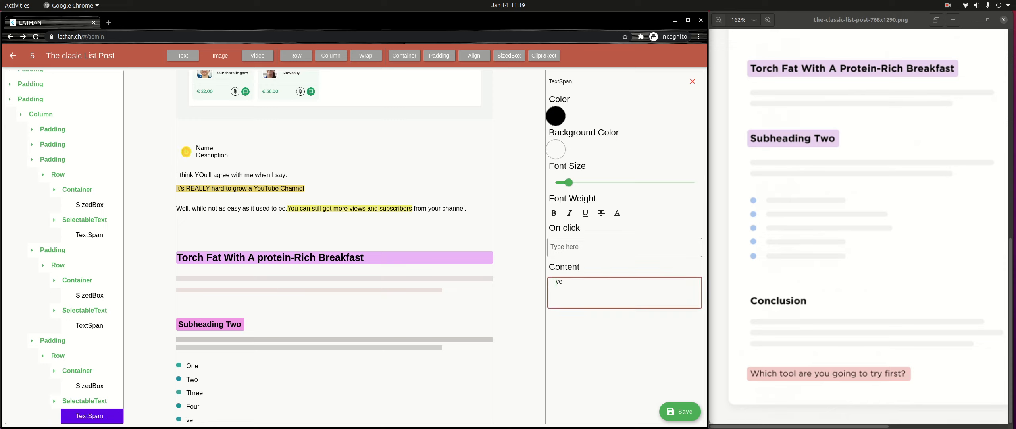
type("F")
key("BackSpace")
type("ive")
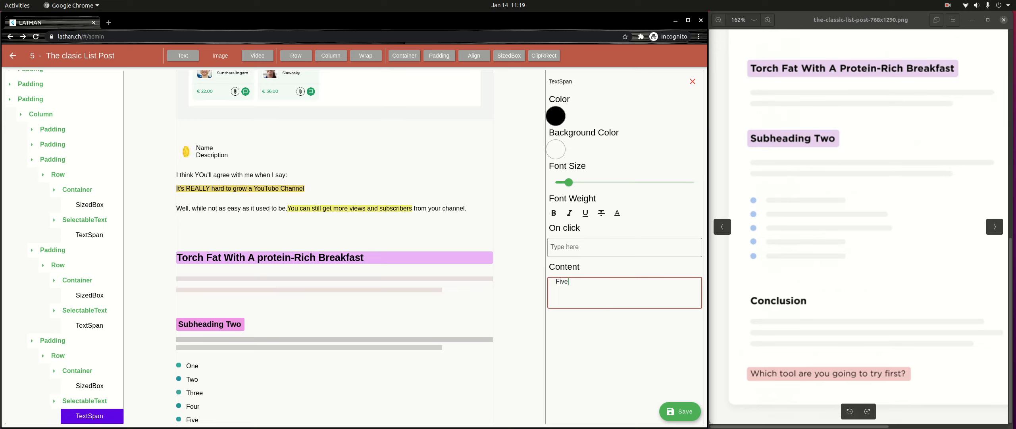
- Add a Padding at the end of the page, below the list, with a top padding of 64
scroll(64, 246, "up", 2)
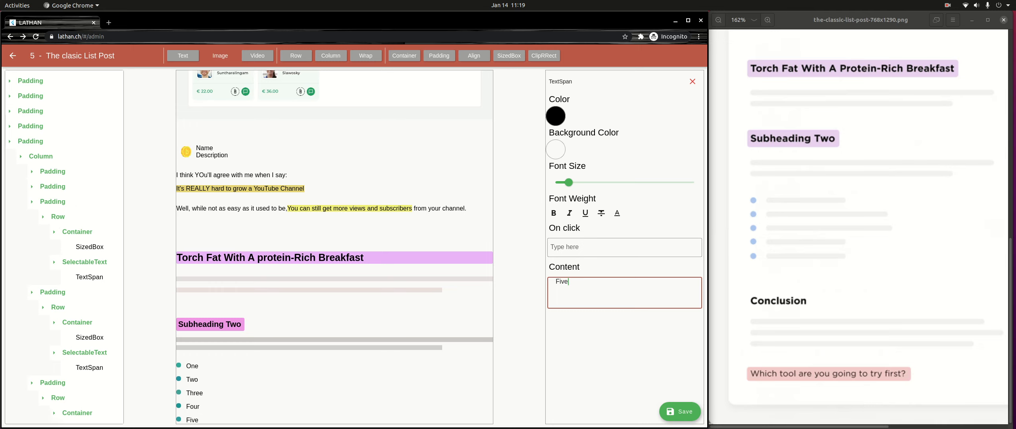
left_click(10, 141)
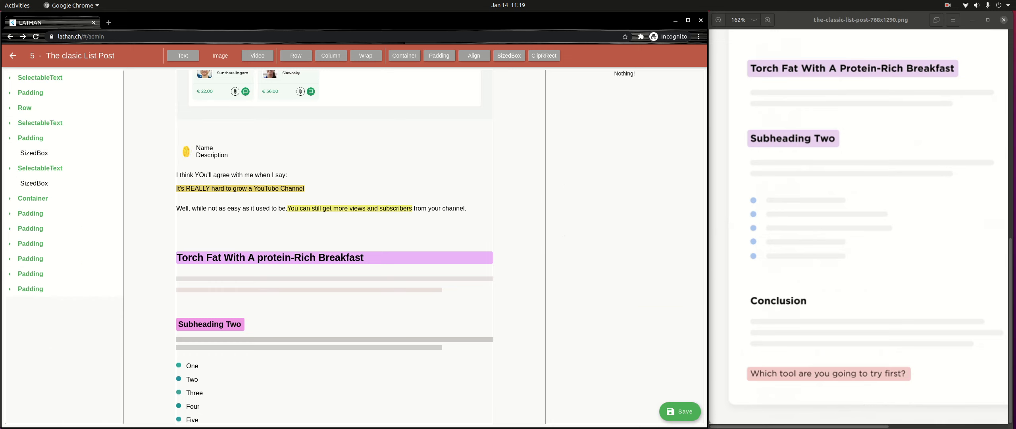
left_click(439, 56)
left_click(31, 304)
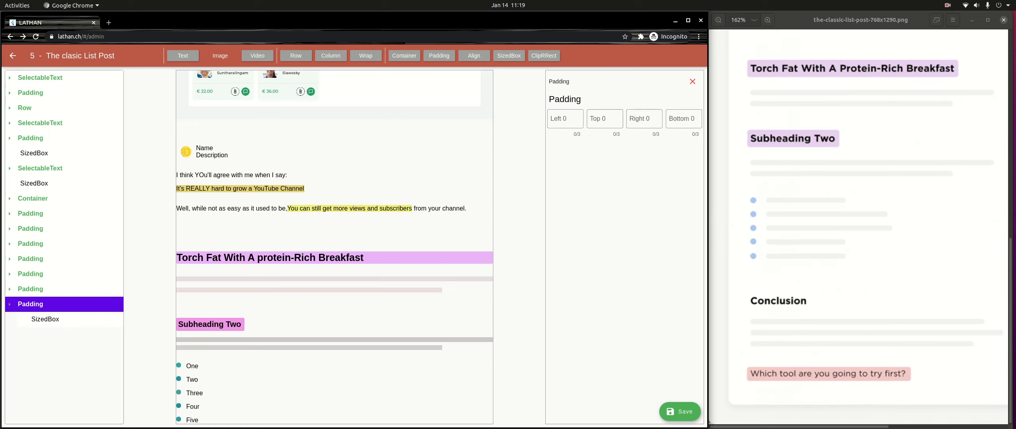
left_click(605, 118)
type("64")
scroll(335, 247, "down", 3)
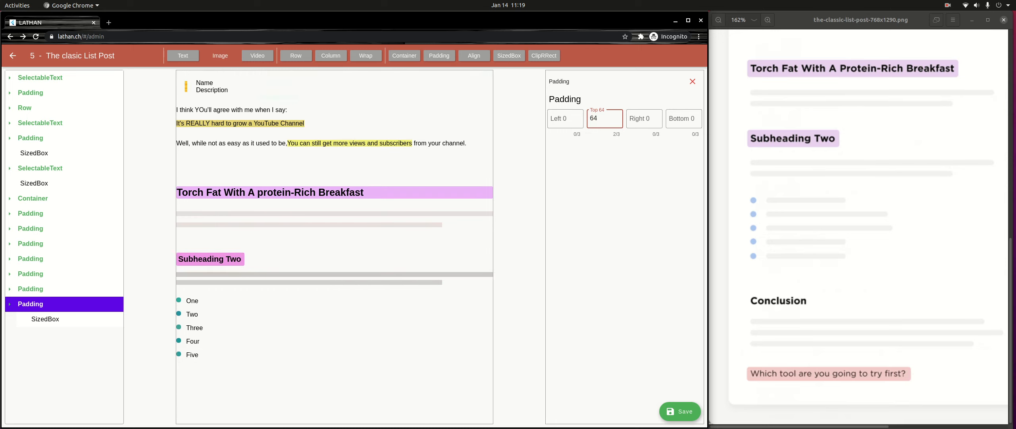
- Replace the SizedBox inside the new Padding with a SelectableText whose TextSpan reads "Conclusion"
left_click(45, 319)
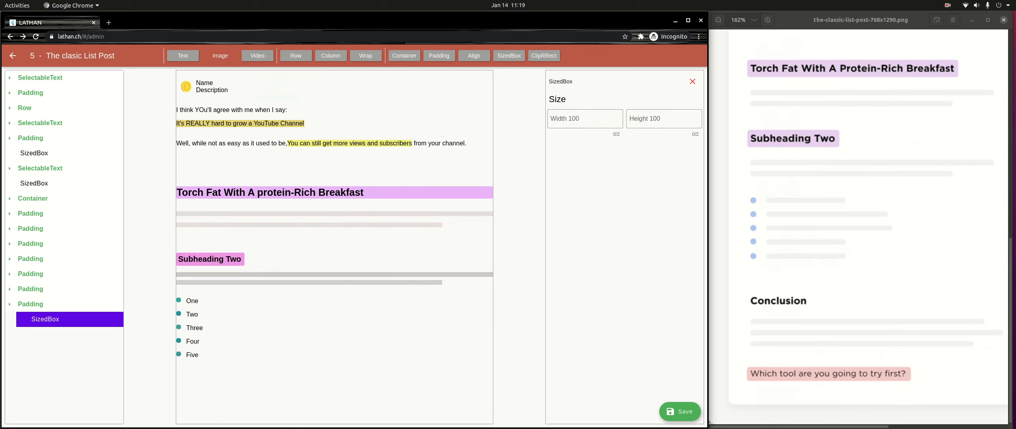
left_click(693, 81)
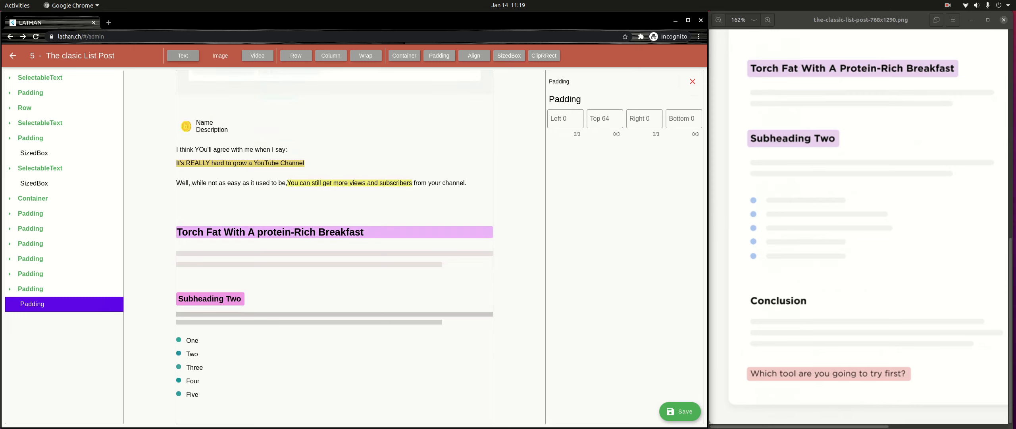
left_click(51, 319)
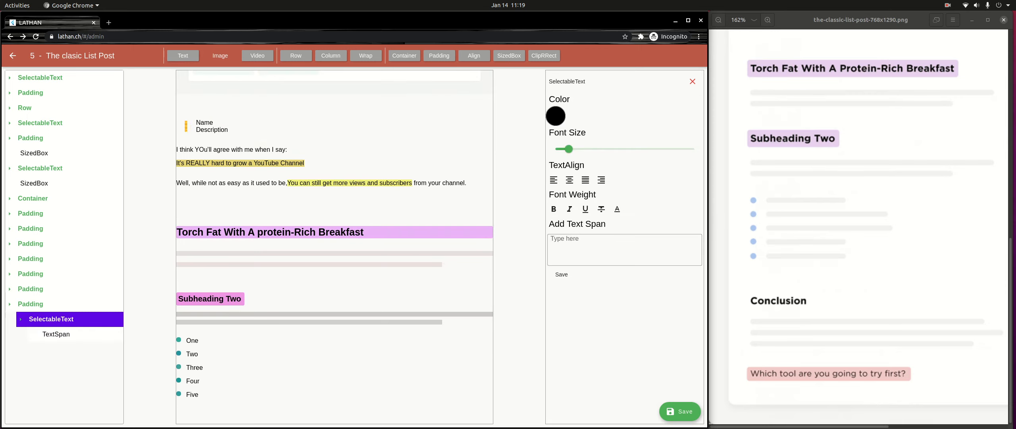
left_click(56, 335)
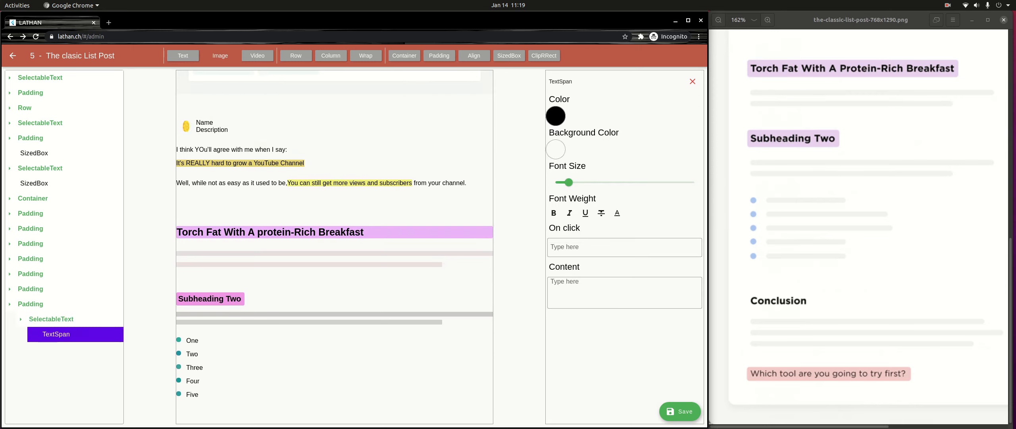
left_click(599, 293)
type("C")
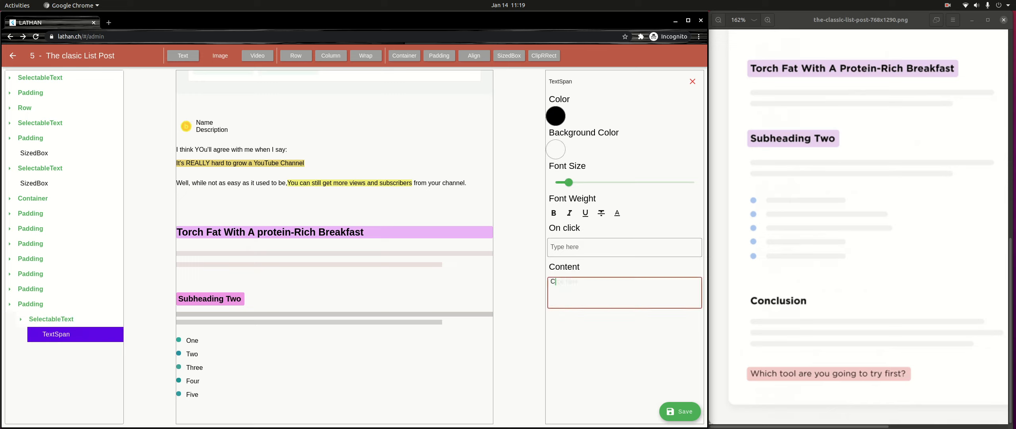
type("onclusion")
- Enlarge the "Conclusion" text to heading size and make it bold
left_click_drag(568, 182, 588, 183)
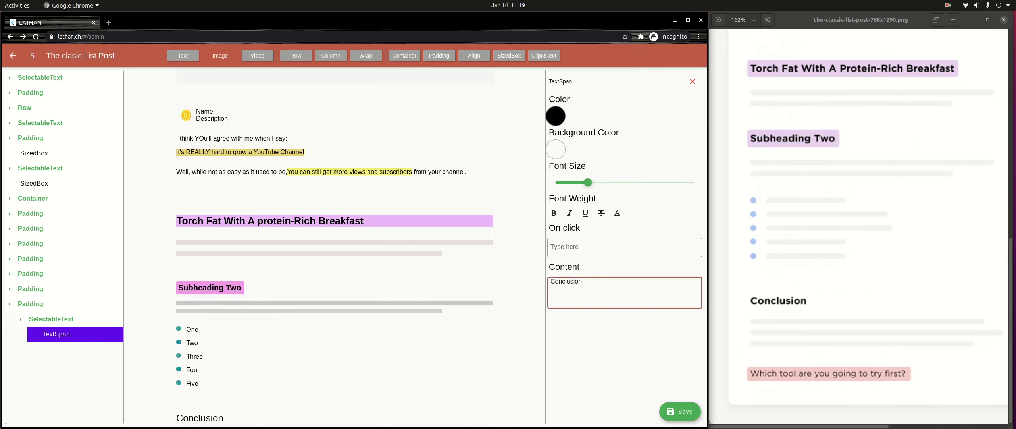
left_click(554, 213)
left_click(693, 82)
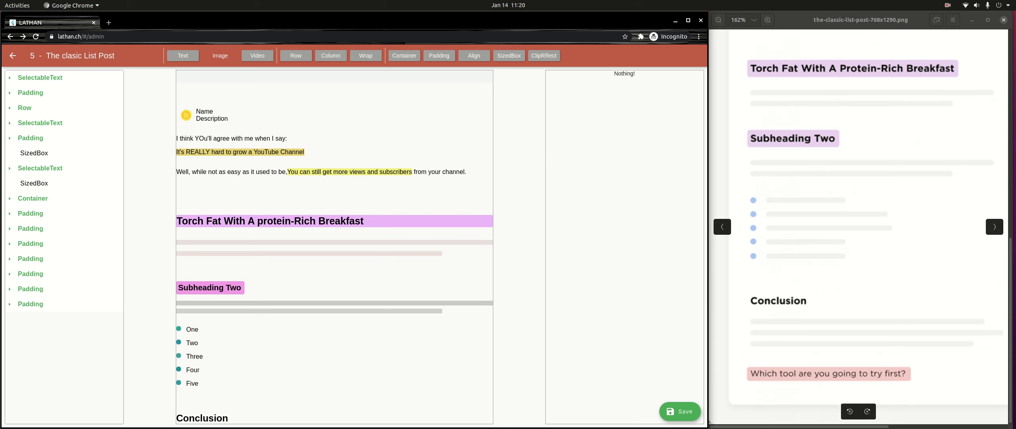
- Add a Padding below the "Conclusion" heading and place a Container inside it
scroll(778, 230, "up", 1)
left_click_drag(778, 231, 775, 210)
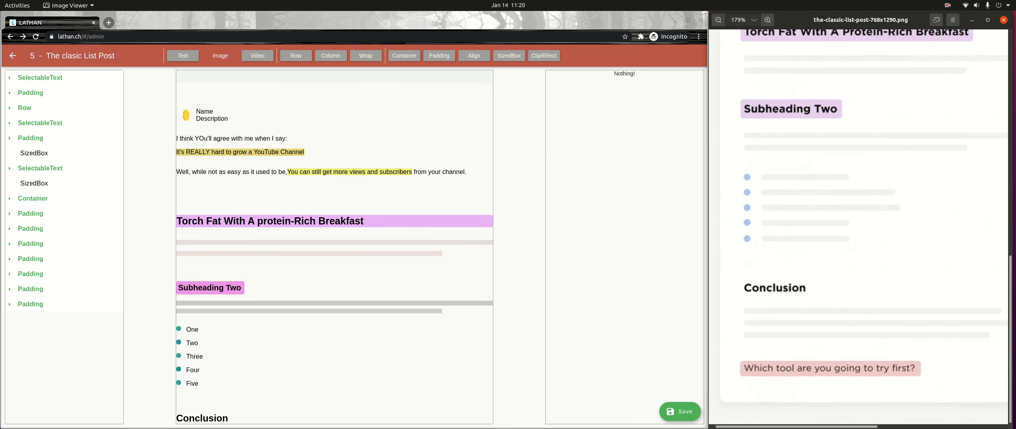
left_click(439, 56)
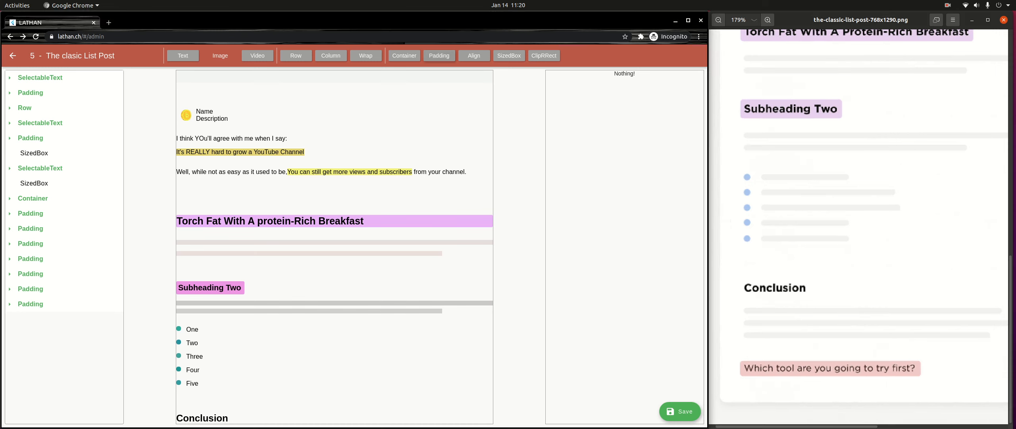
left_click(31, 319)
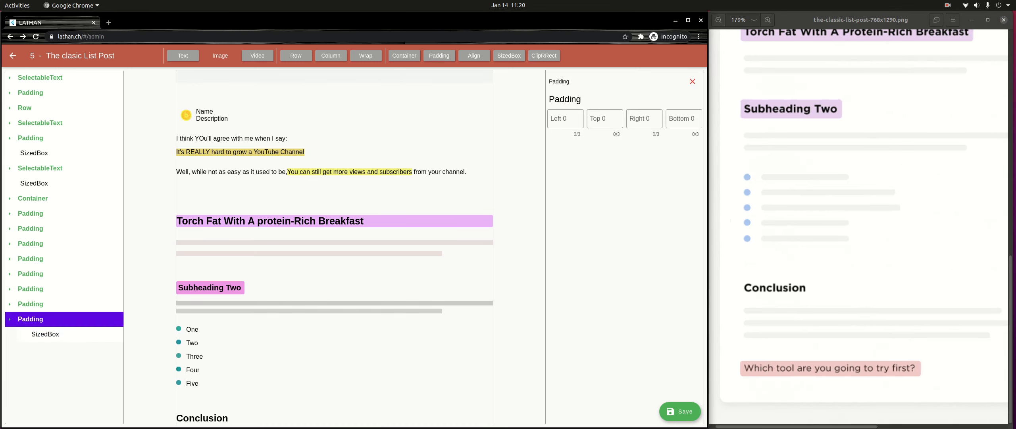
left_click(404, 56)
left_click(44, 334)
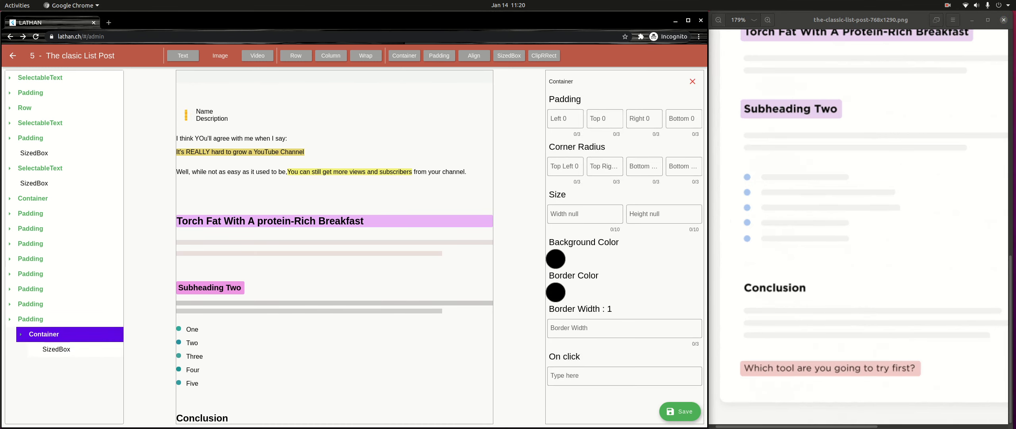
- Set the height of the SizedBox inside the Container below "Conclusion" to 10
left_click(56, 349)
left_click(664, 119)
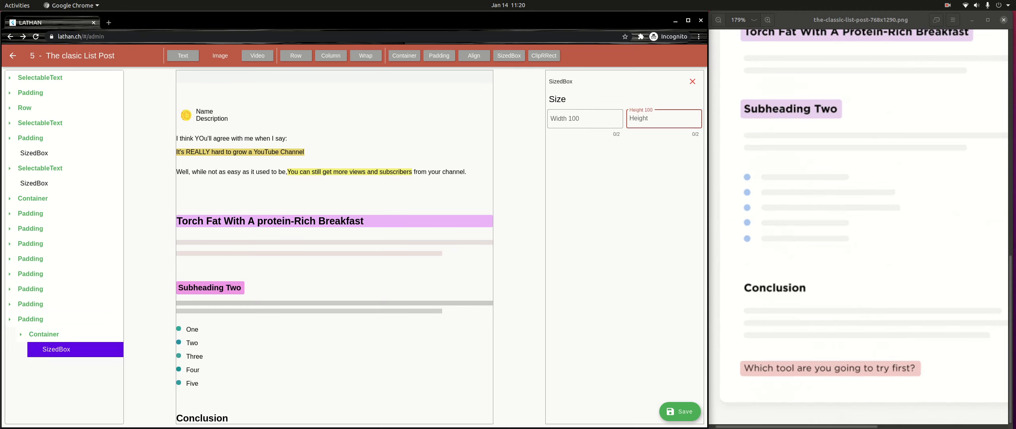
type("10")
- Set the background color of the Container below "Conclusion" to a medium brownish gray
left_click(44, 334)
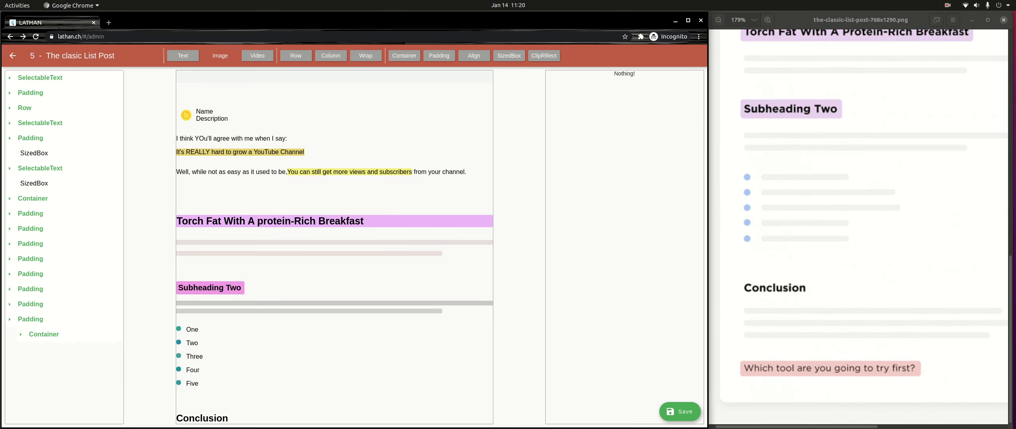
left_click(44, 334)
left_click(556, 259)
left_click_drag(280, 208, 234, 217)
left_click(467, 275)
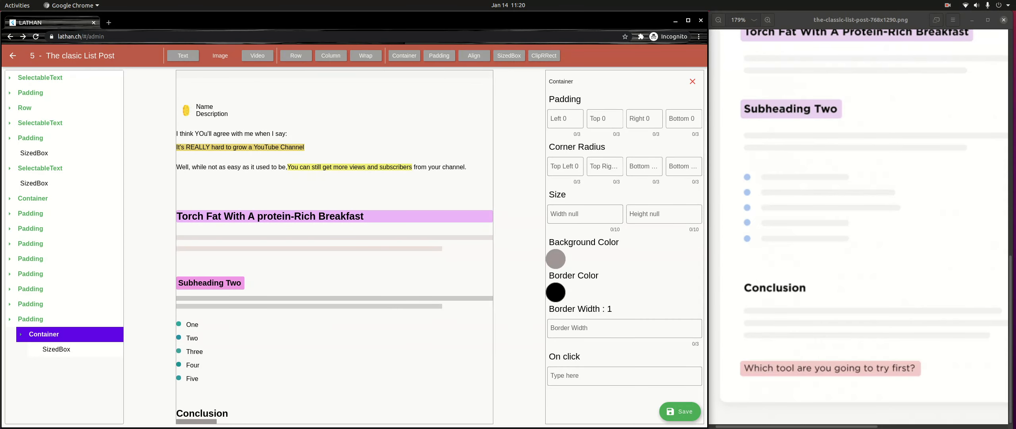
left_click(585, 214)
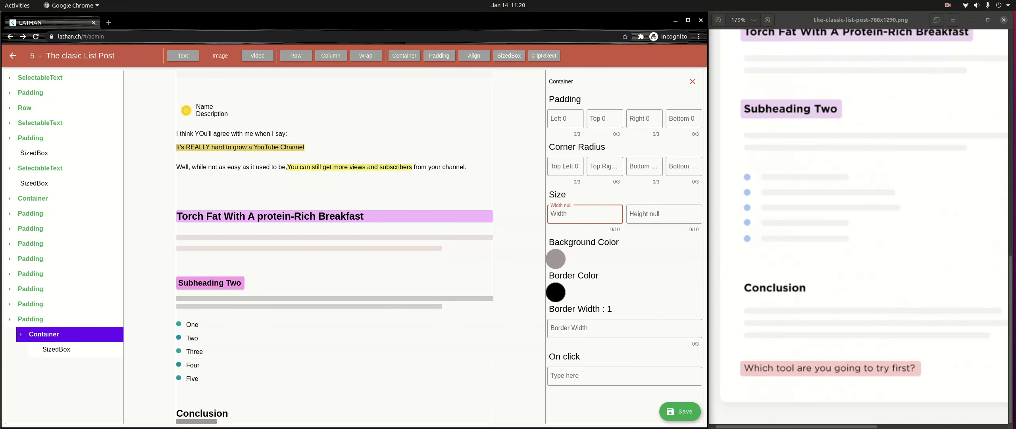
type("9999999999")
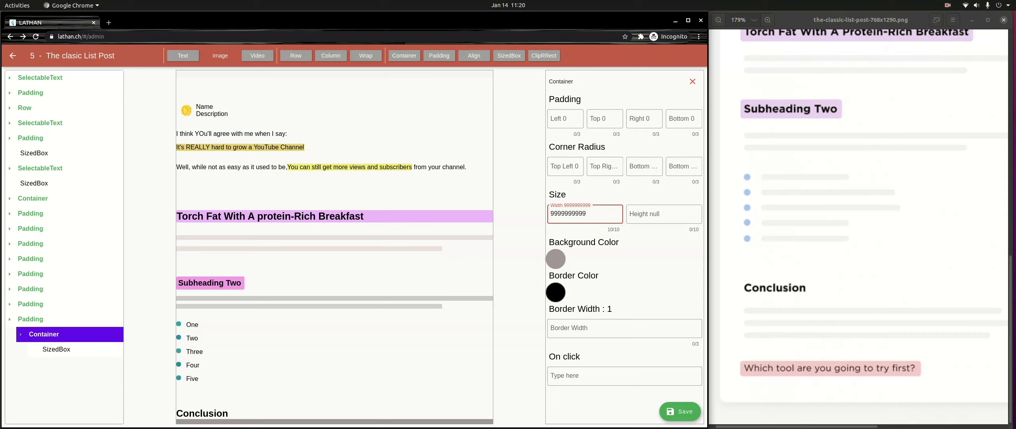
left_click(30, 320)
left_click(31, 319)
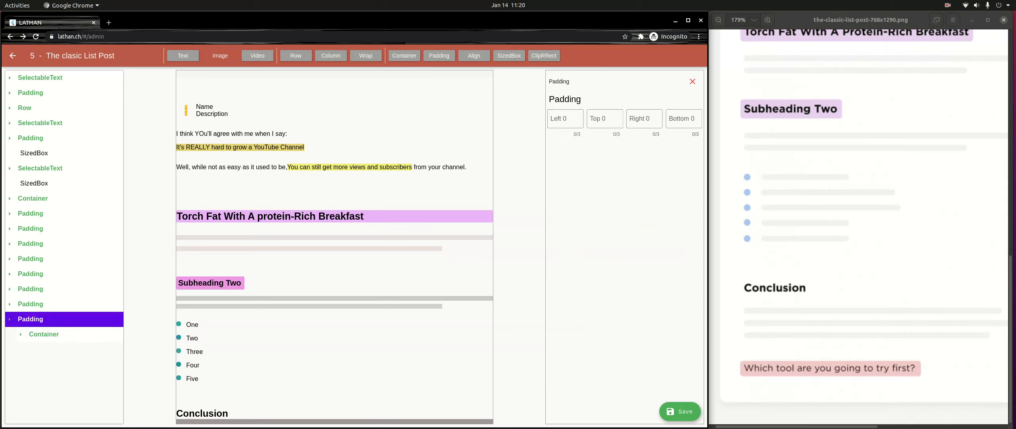
left_click(30, 320)
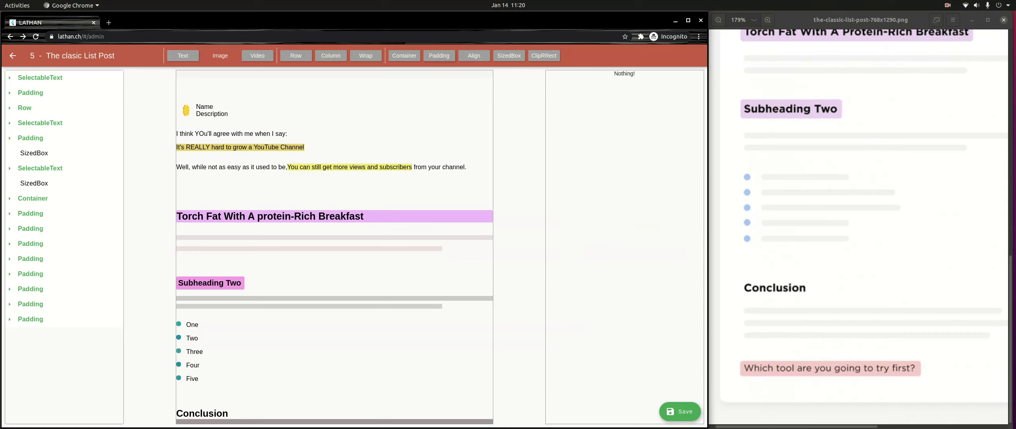
- Add another Padding at the end of the page, containing a Container for the second placeholder bar
left_click(439, 56)
left_click(30, 334)
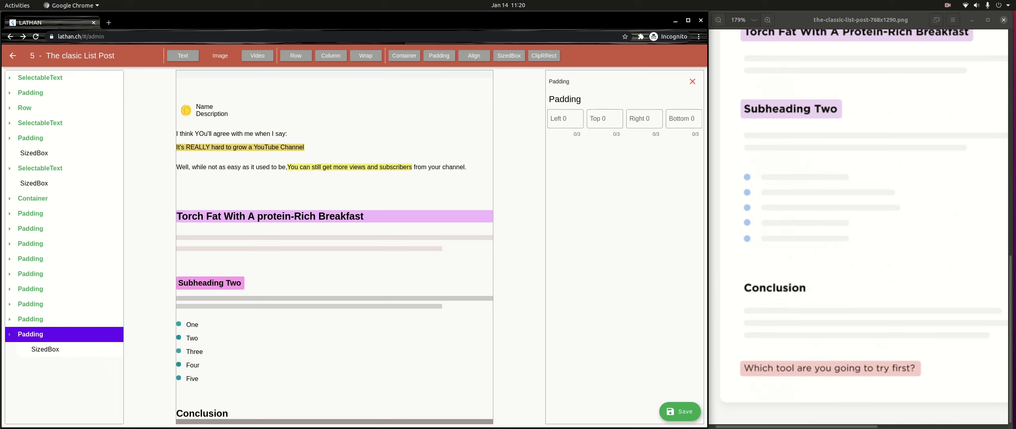
left_click(404, 55)
left_click(44, 350)
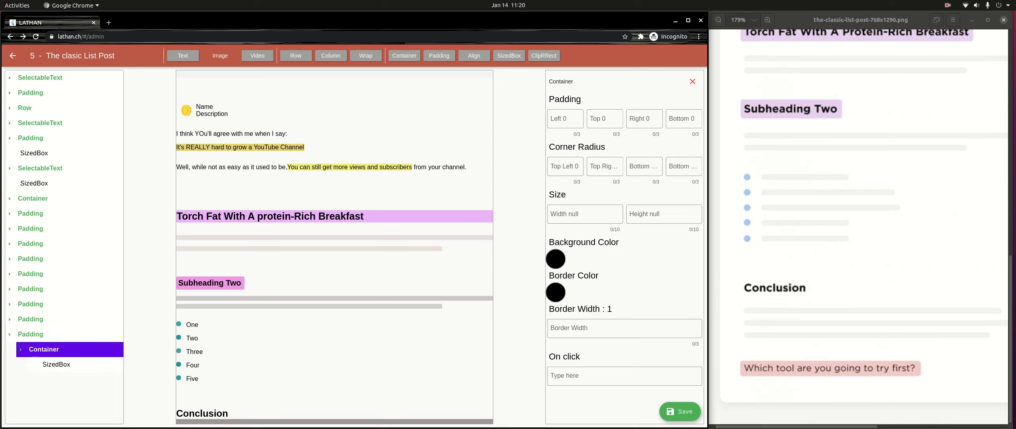
- Set the height of the SizedBox inside the second bar's Container to 10
left_click(56, 364)
left_click(664, 119)
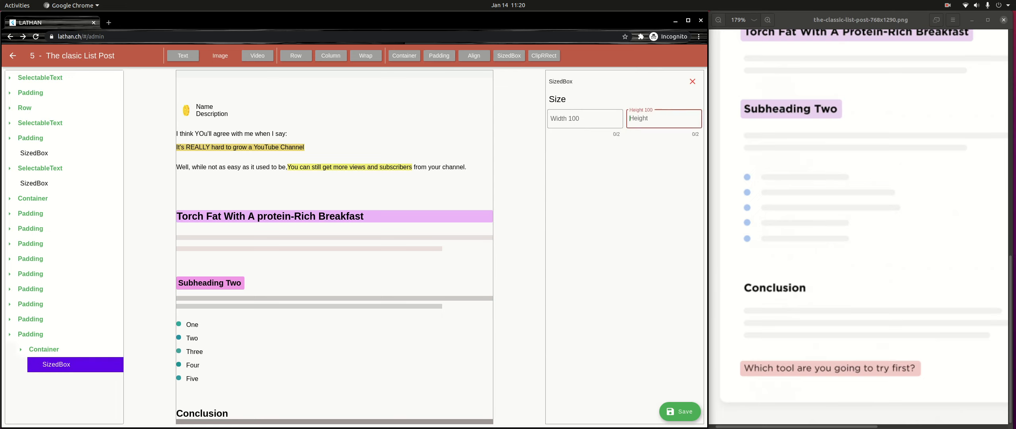
type("10")
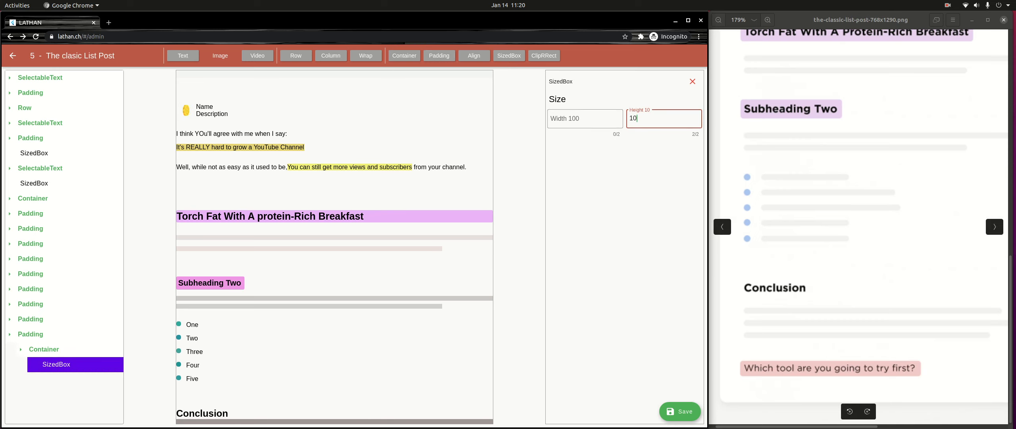
- Set the background color of the second bar's Container to gray A3A2A2
left_click(44, 349)
left_click(43, 349)
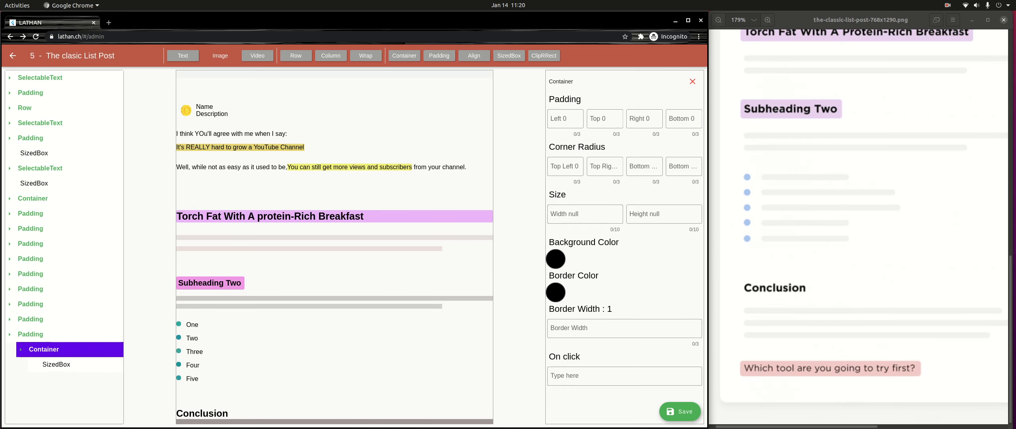
left_click(556, 259)
left_click(229, 216)
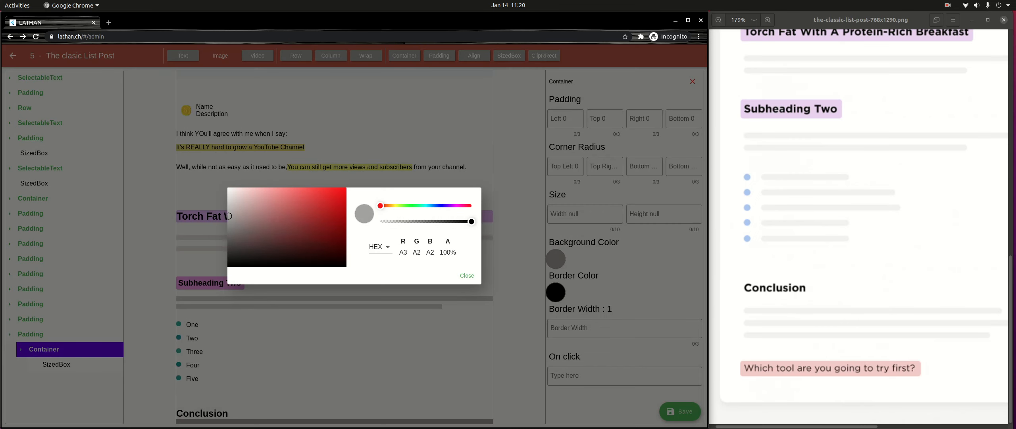
left_click(467, 275)
left_click(585, 214)
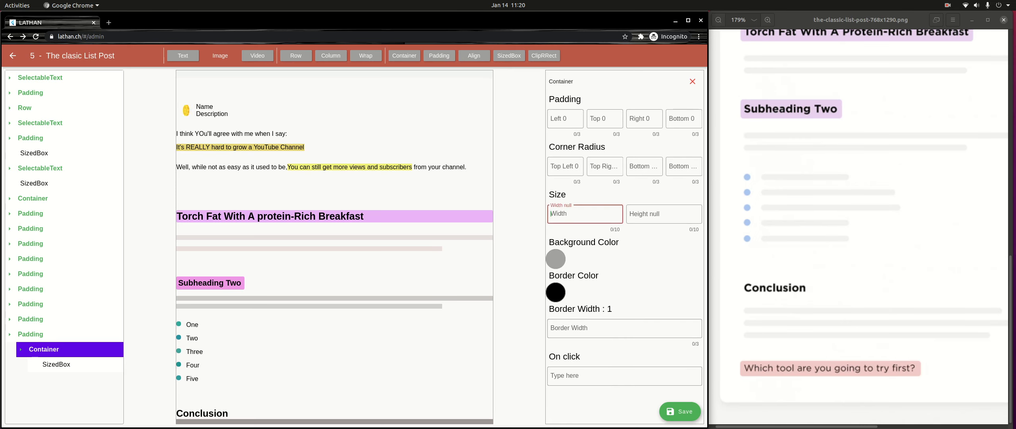
type("9999999999")
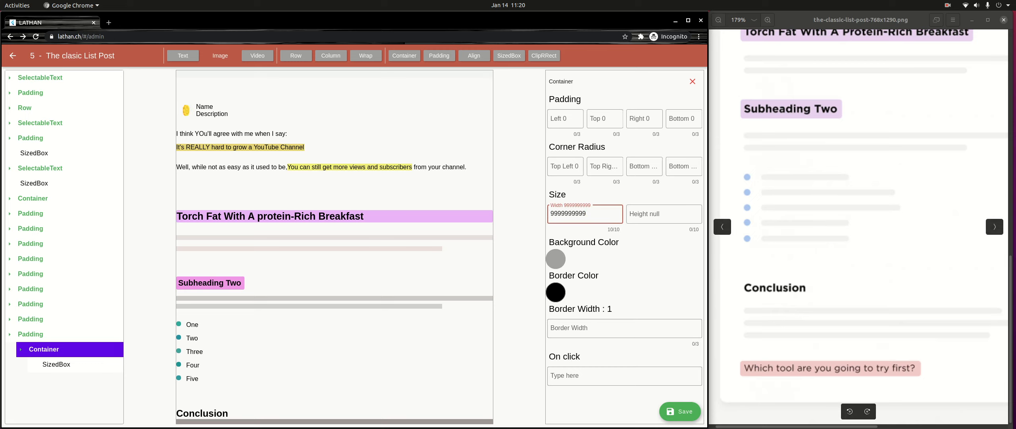
left_click(30, 334)
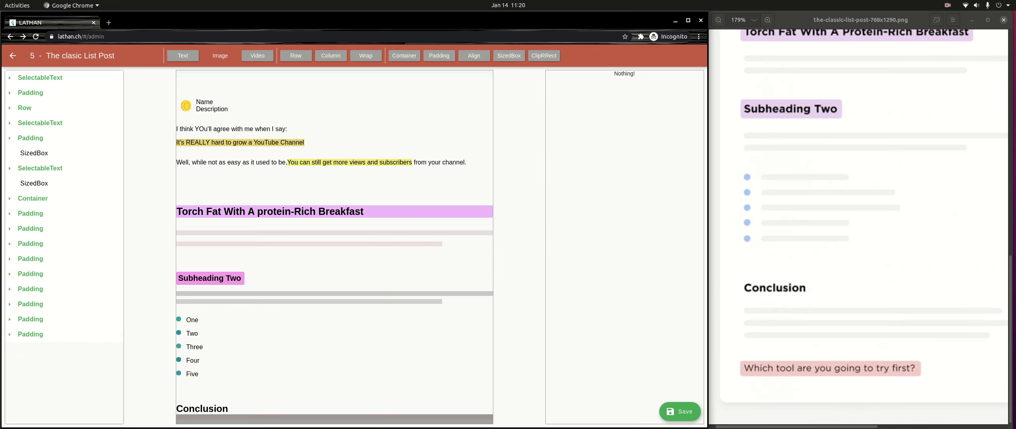
- Set the top padding of the second placeholder bar's Padding to 16
left_click(30, 335)
left_click(605, 119)
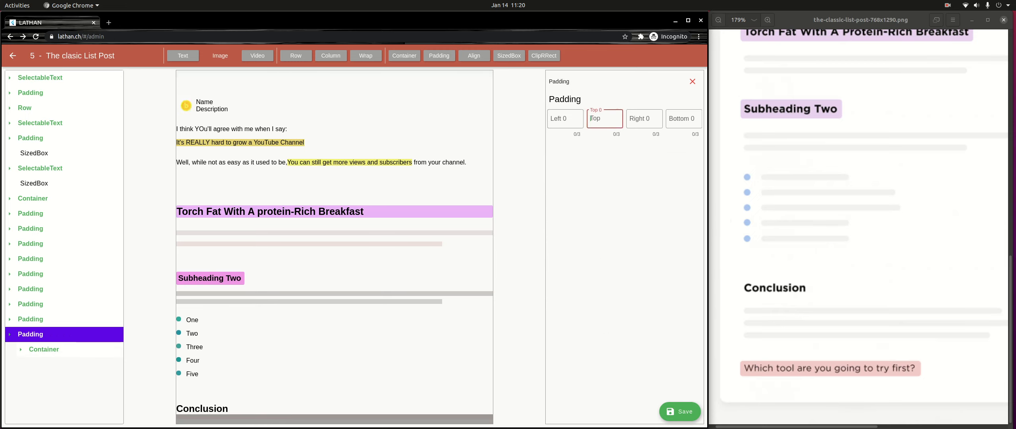
type("16")
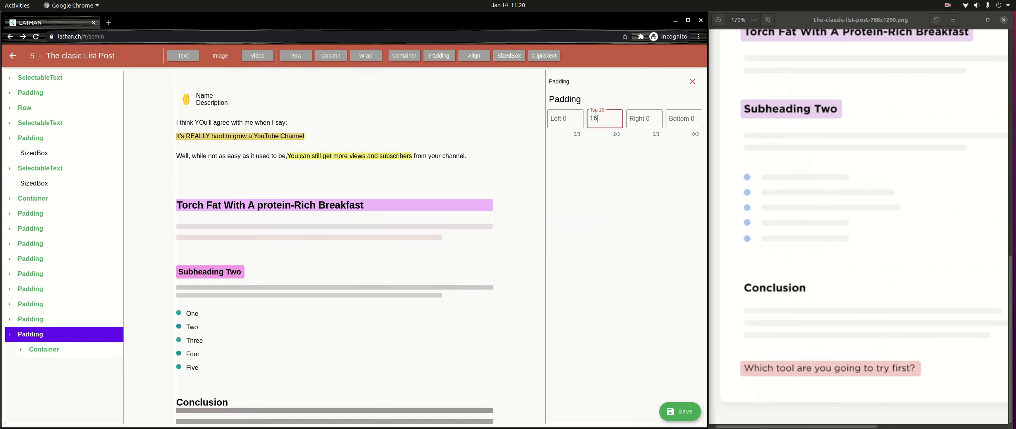
- Set the top padding of the first placeholder bar's Padding to 16 and collapse it in the tree
left_click(30, 319)
left_click(30, 319)
left_click(30, 320)
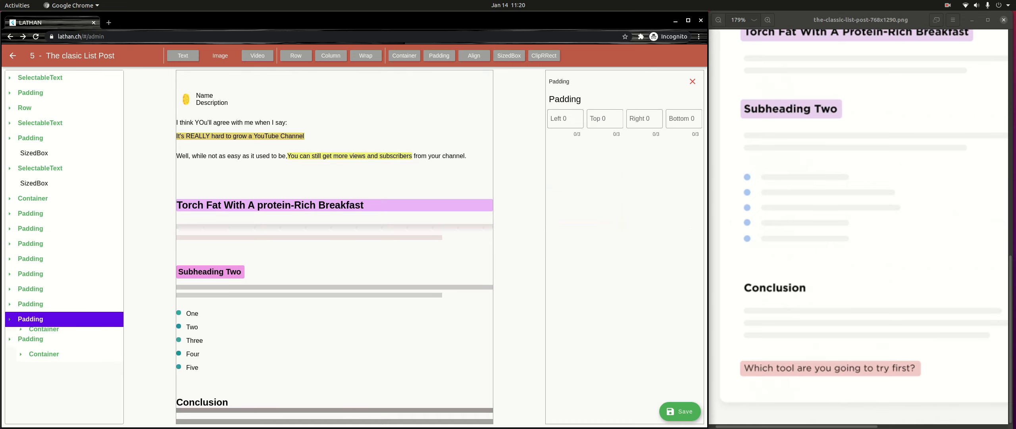
left_click(604, 119)
type("16")
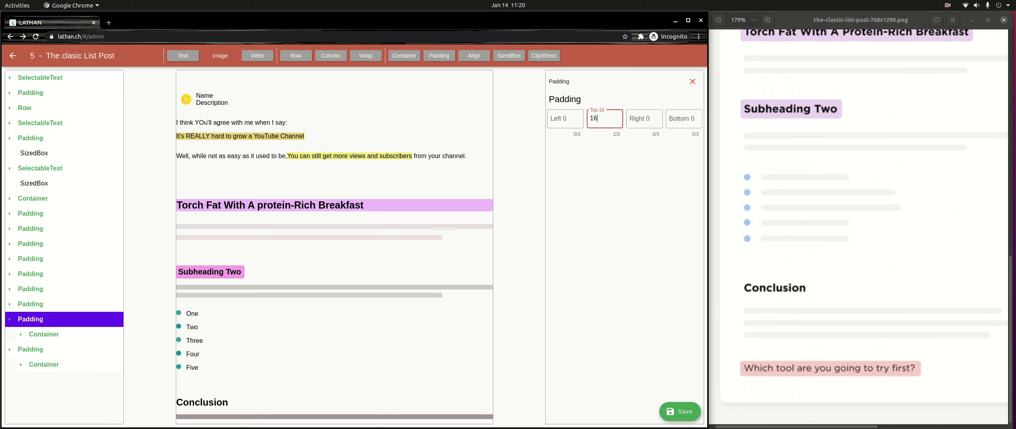
left_click(31, 320)
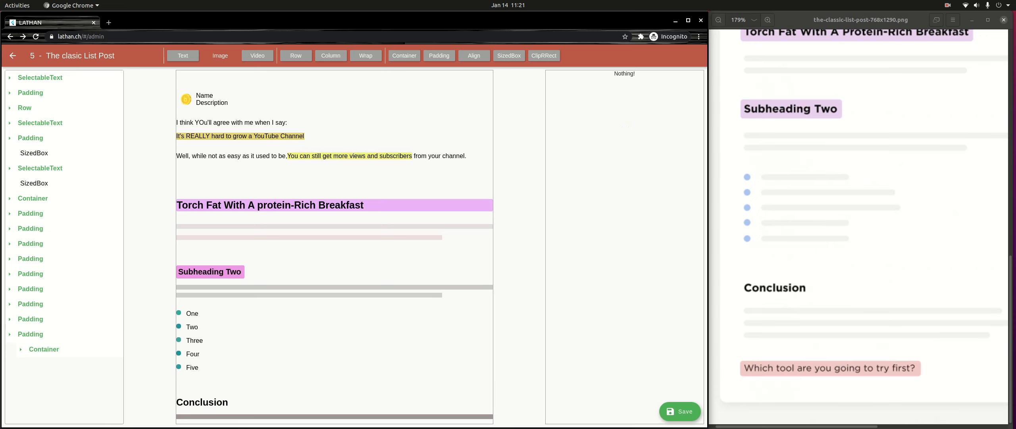
- Add a Container at the end of the page for the third placeholder bar and wrap it in a Padding
left_click(405, 56)
left_click(32, 364)
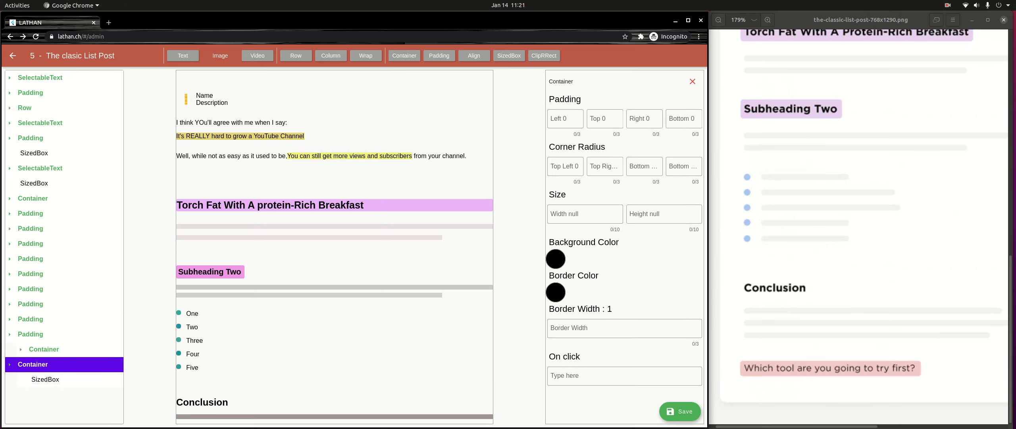
left_click(439, 55)
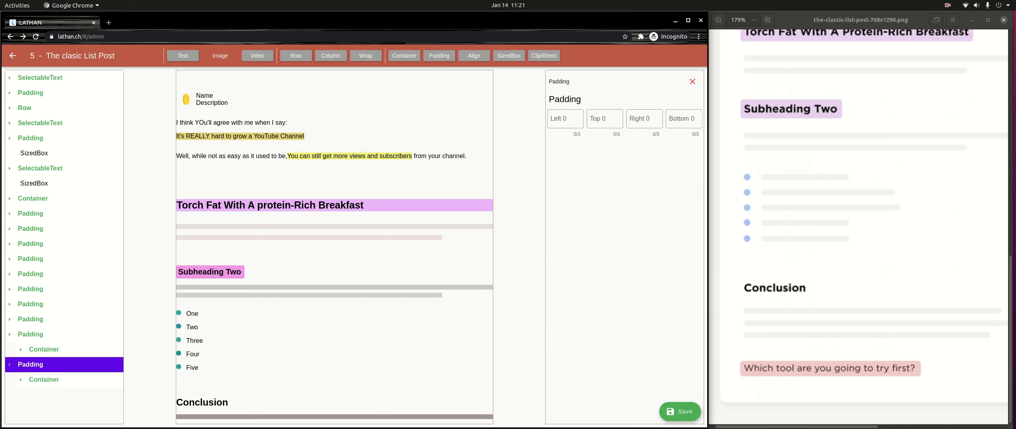
- Set the height of the SizedBox inside the third bar's Container to 10
left_click(44, 380)
left_click(56, 394)
left_click(664, 119)
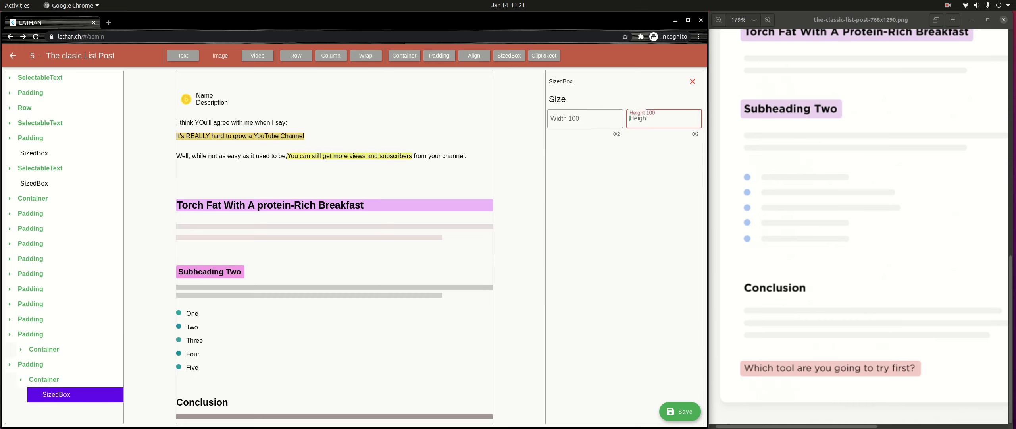
type("10")
left_click(44, 380)
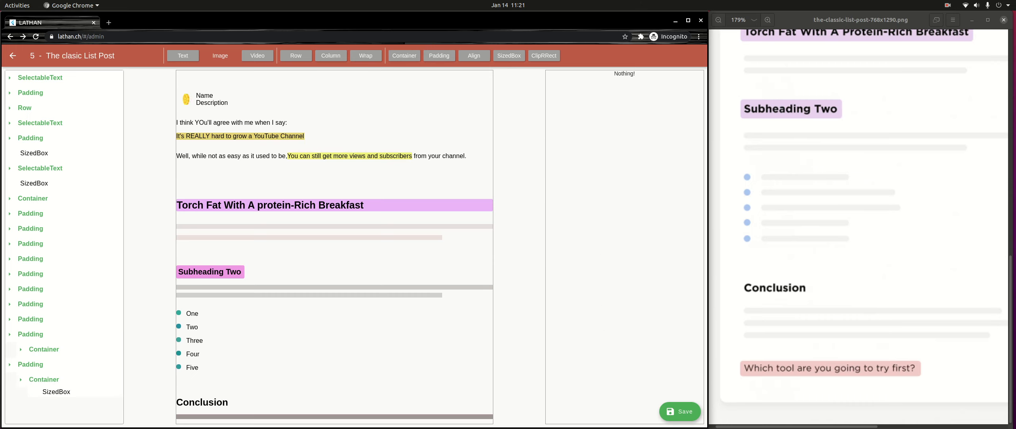
left_click(584, 214)
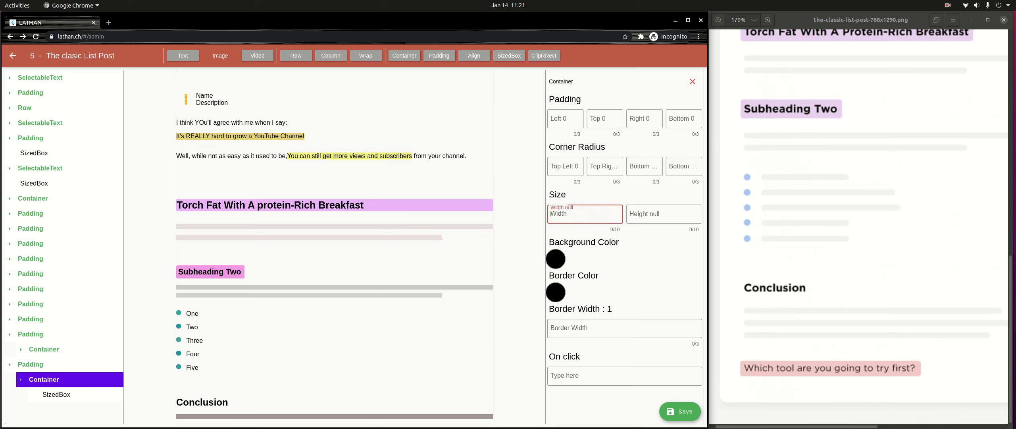
type("9999999999")
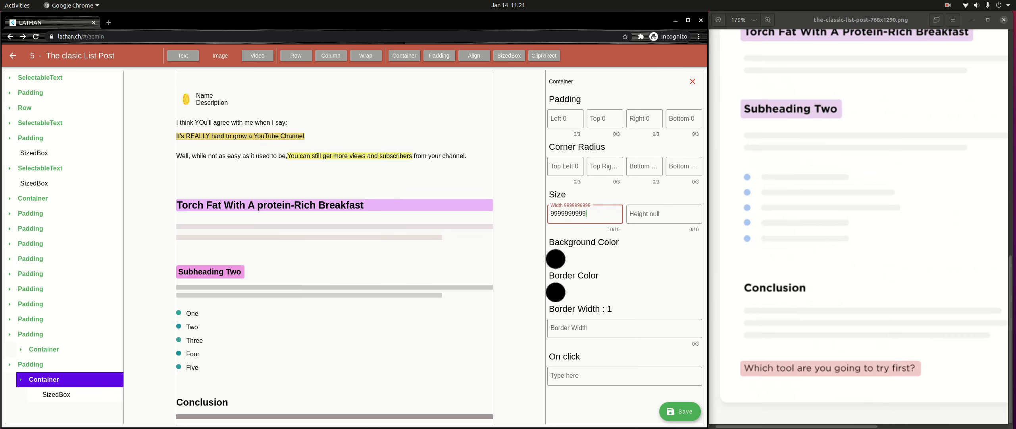
left_click(556, 259)
left_click_drag(255, 223, 237, 221)
left_click(467, 275)
scroll(334, 246, "down", 1)
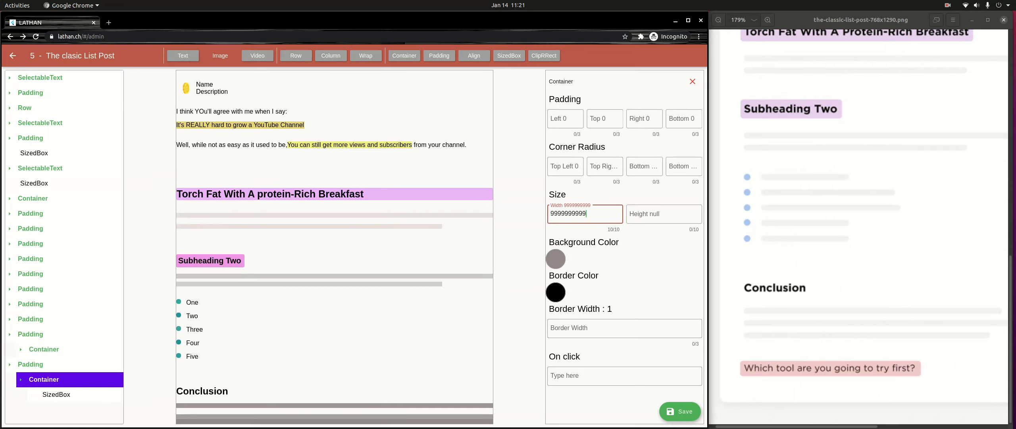
- Set the third bar's Padding to 16 at the top and 32 on the right
left_click(40, 364)
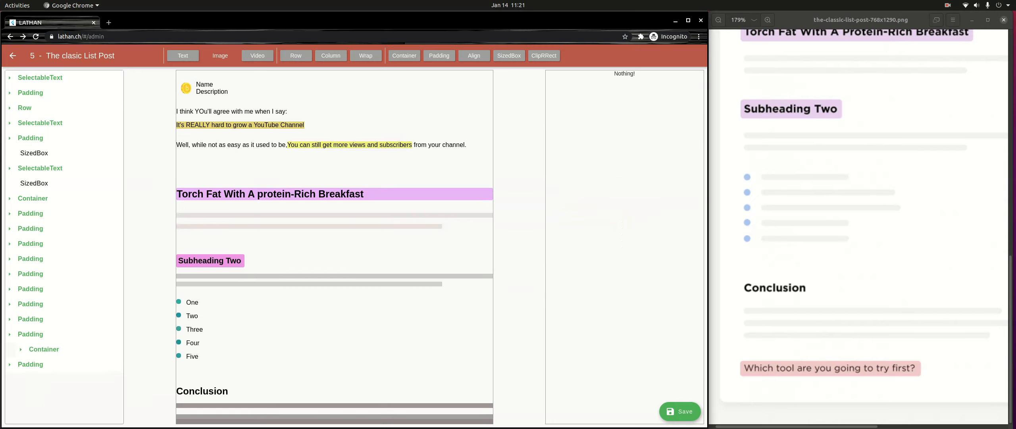
left_click(40, 364)
left_click(605, 119)
type("16")
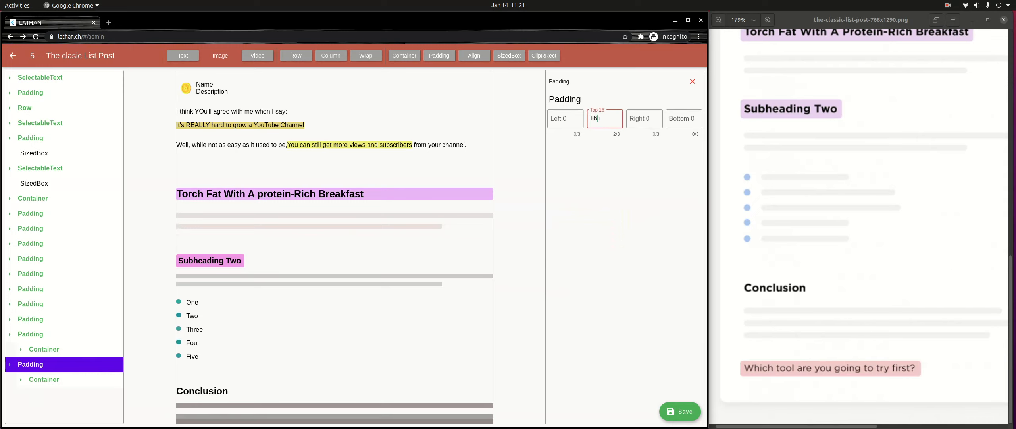
scroll(334, 247, "down", 1)
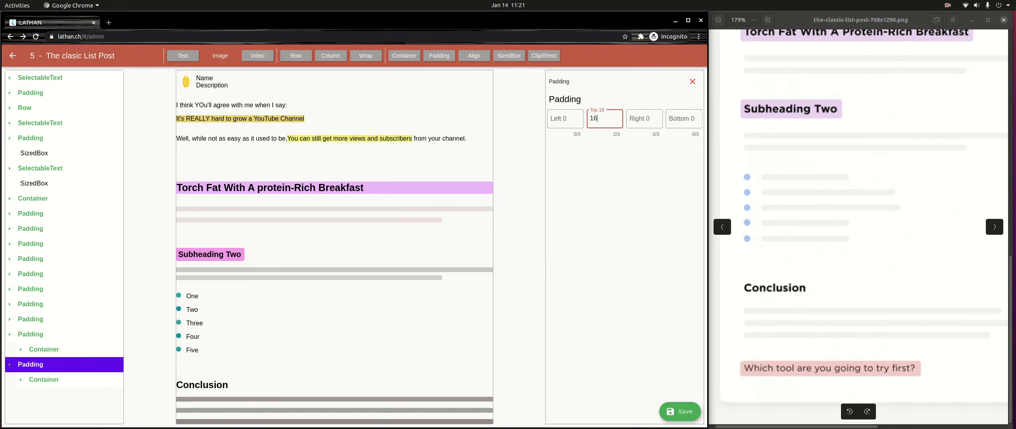
key("Tab")
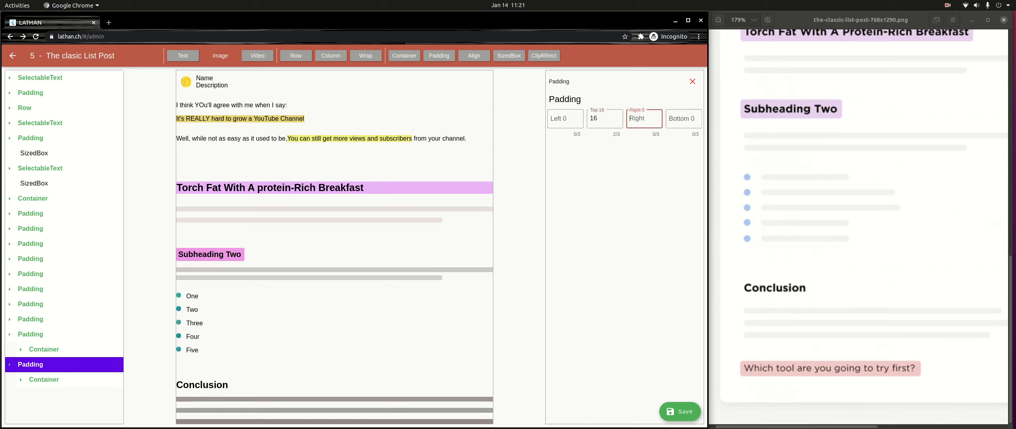
type("32")
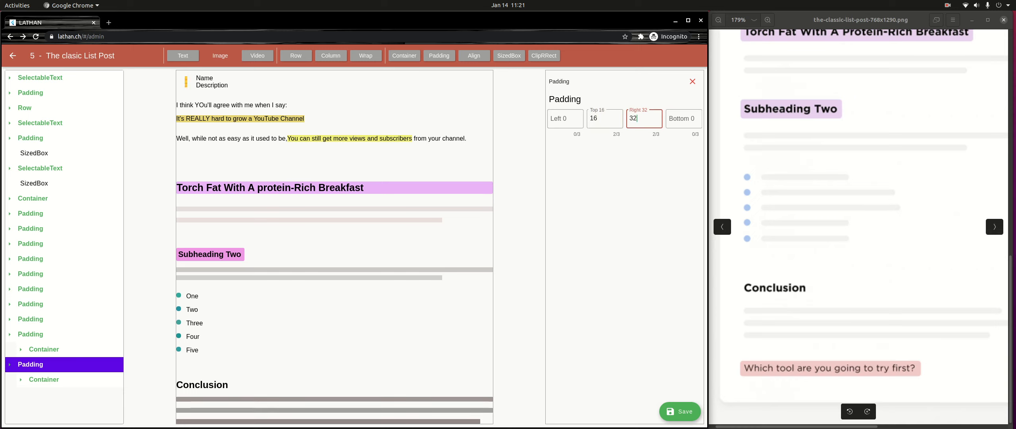
- Set all four corner radii of the third bar's Container to 4
left_click(44, 380)
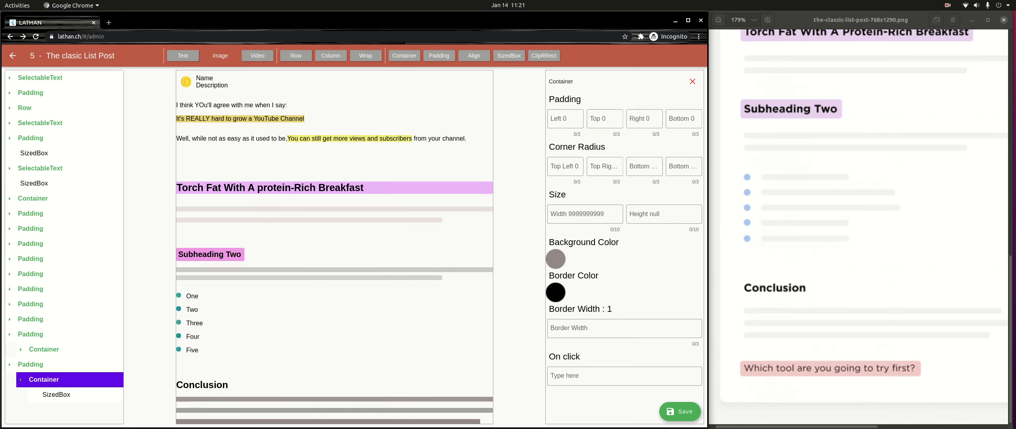
left_click(565, 167)
type("4")
key("Tab")
type("4")
key("Tab")
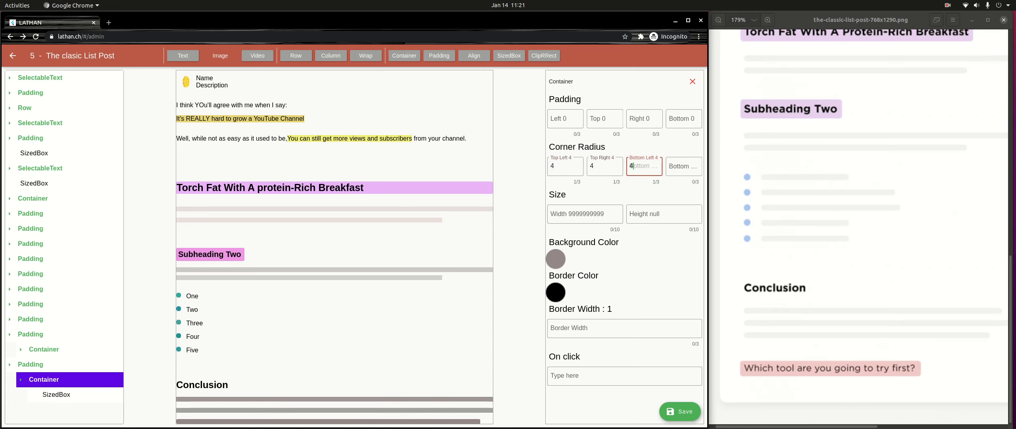
type("4")
key("Tab")
type("4")
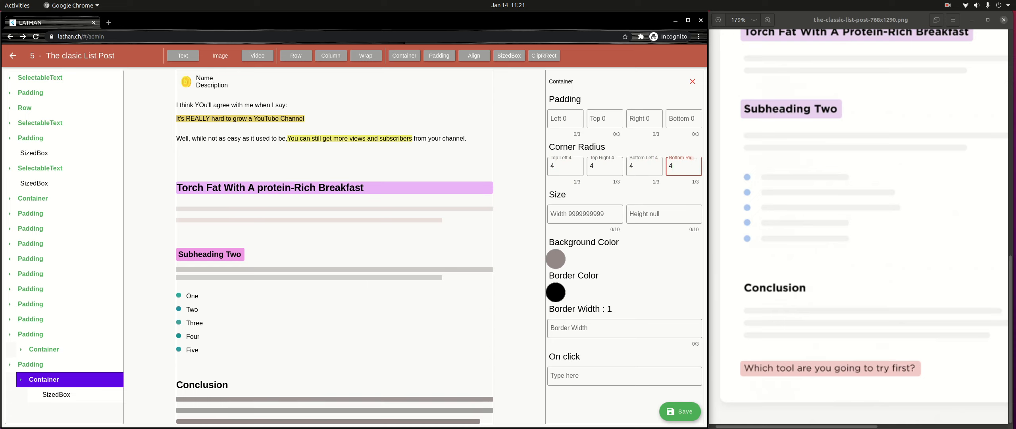
- Change all four corner radii of the third bar's Container to 5
key("BackSpace")
type("5")
key("shift+Tab")
type("5")
key("shift+Tab")
key("BackSpace")
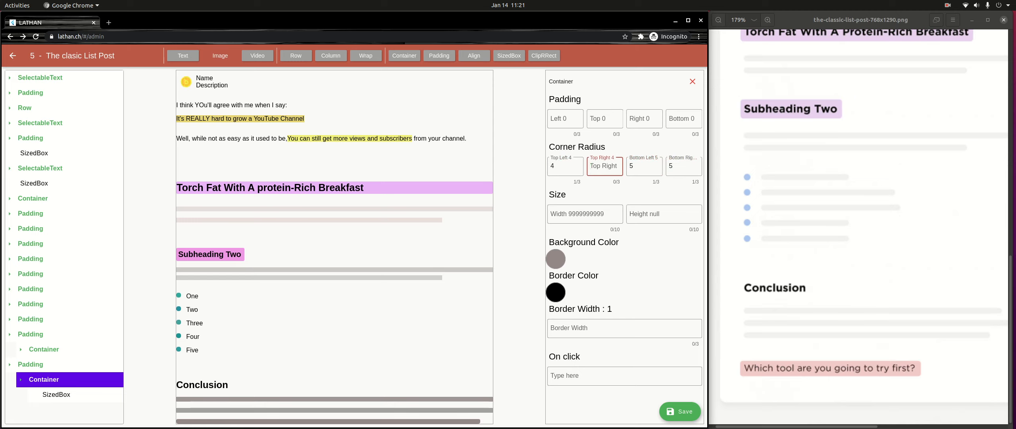
type("5")
key("shift+Tab")
type("5")
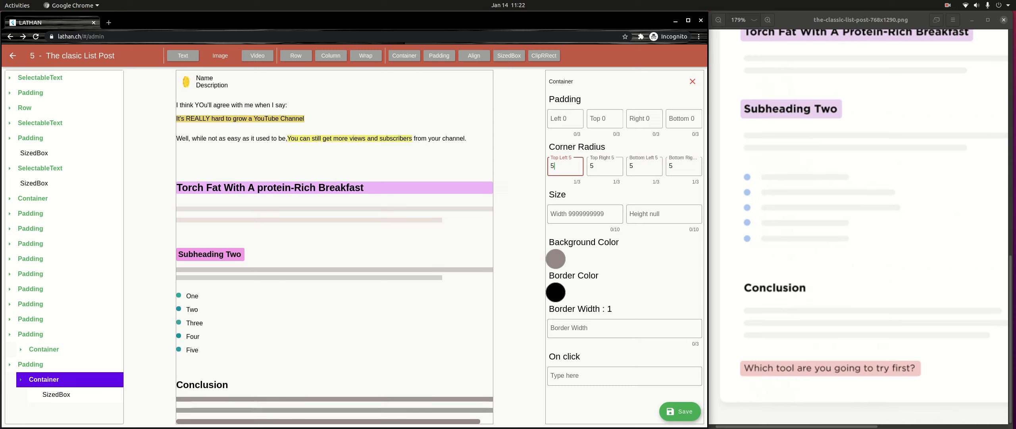
- Select the second placeholder bar's Container in the widget tree
left_click(44, 349)
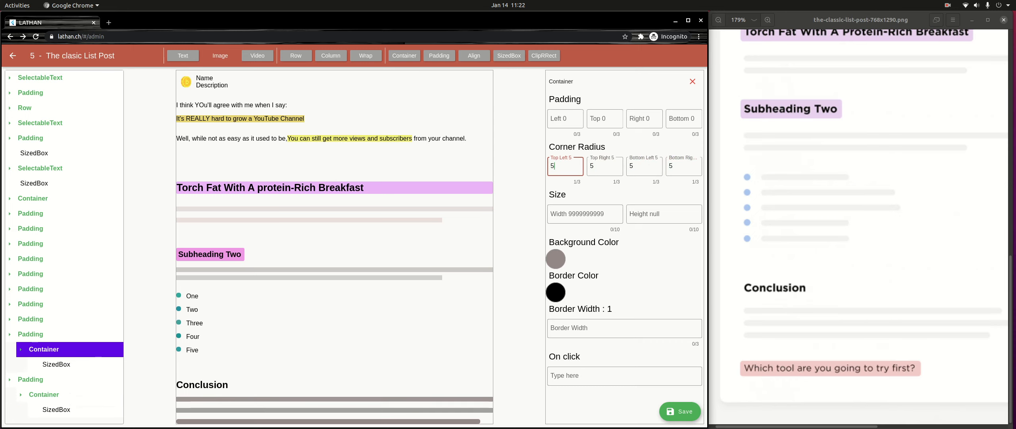
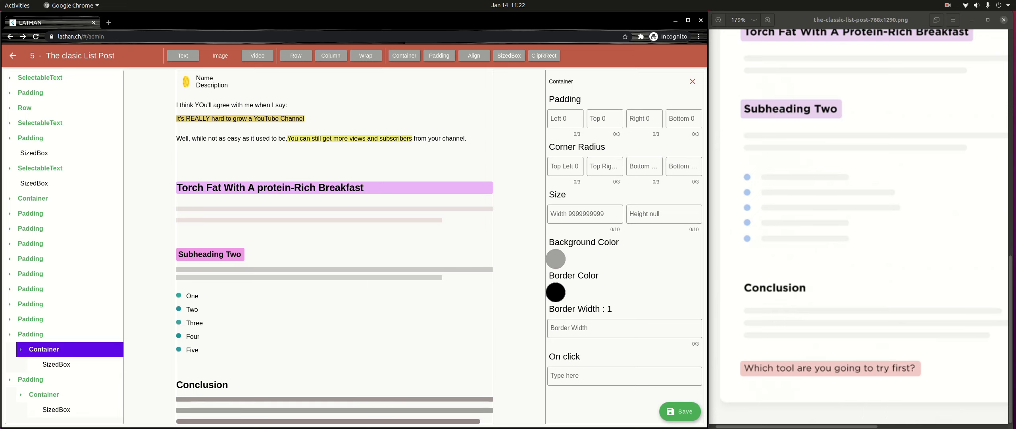
- Set all four corner radii of the second placeholder bar's Container to 5
left_click(565, 167)
type("5")
key("Tab")
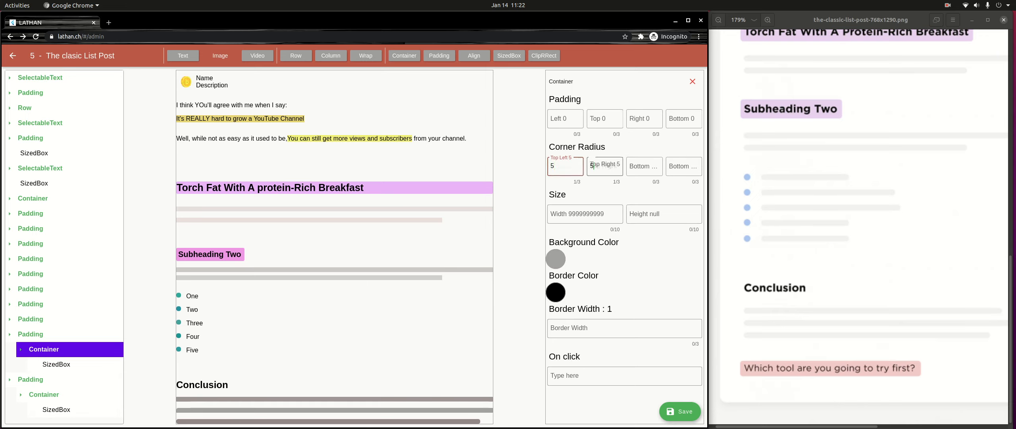
type("5")
key("Tab")
type("5")
key("Tab")
type("5")
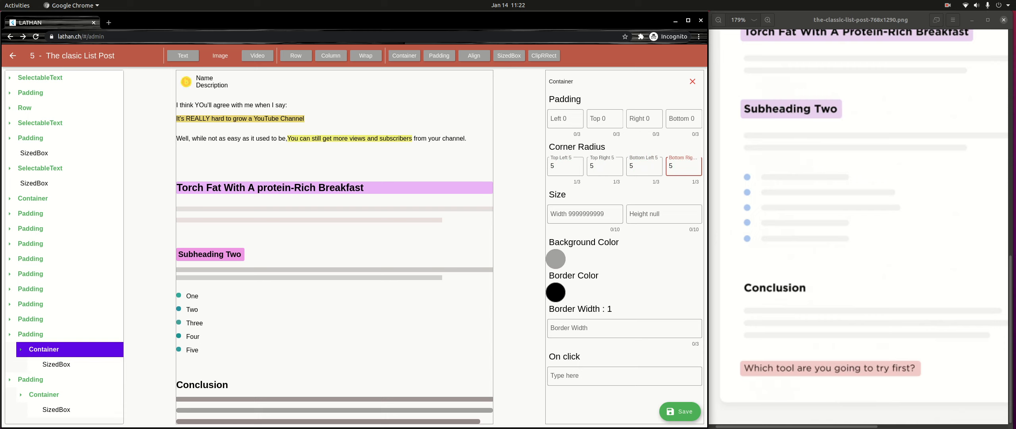
- Set all four corner radii of the first placeholder bar's Container under "Conclusion" to 5
left_click(30, 319)
left_click(43, 334)
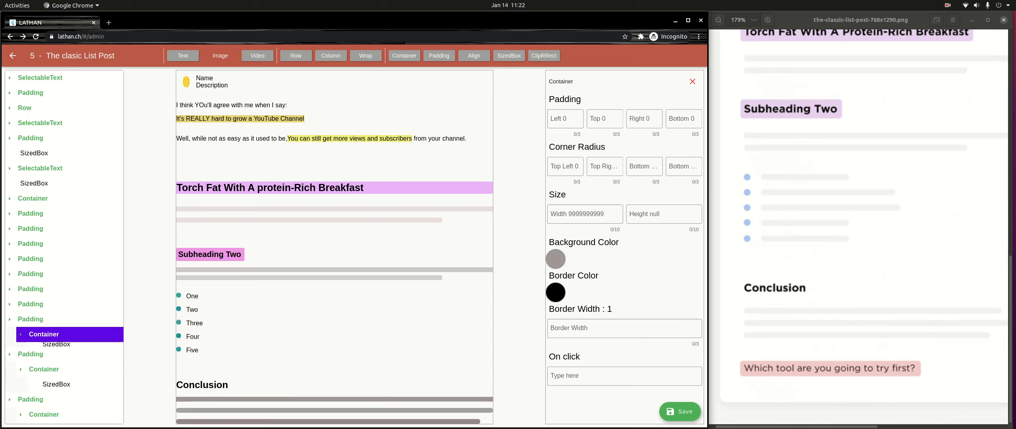
left_click(565, 167)
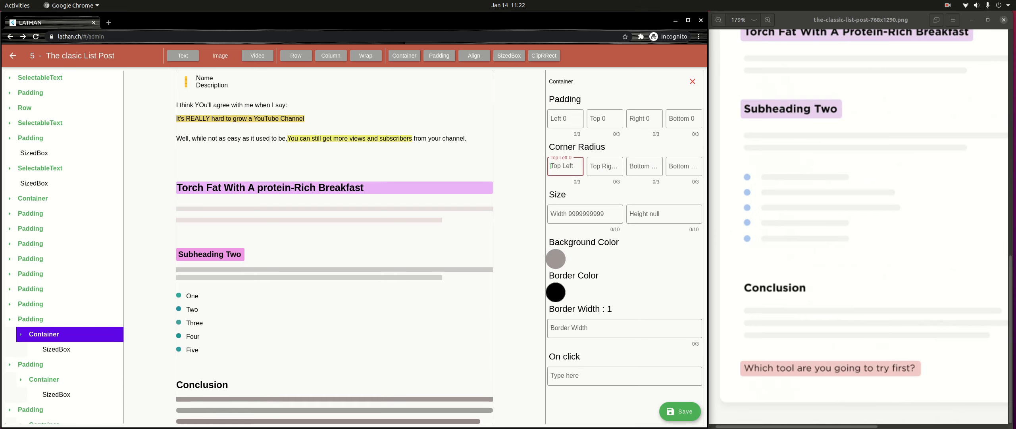
type("5")
key("Tab")
type("5")
key("Tab")
type("5")
key("Tab")
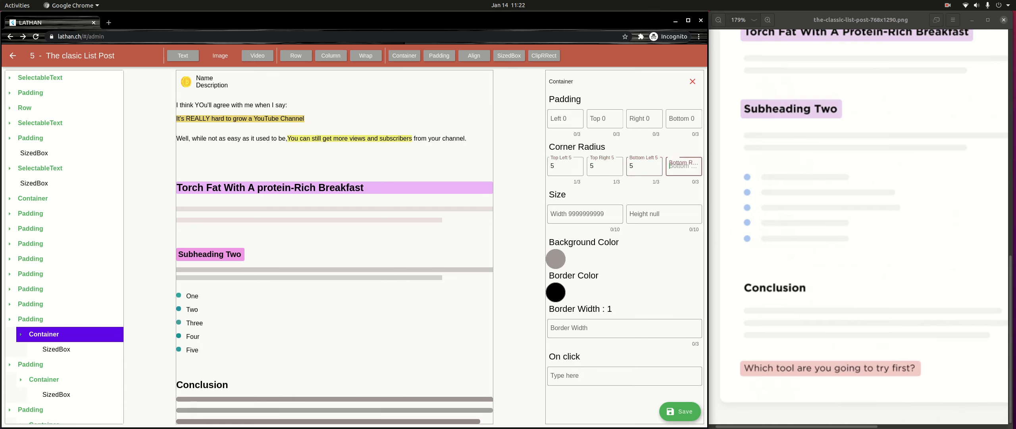
type("5")
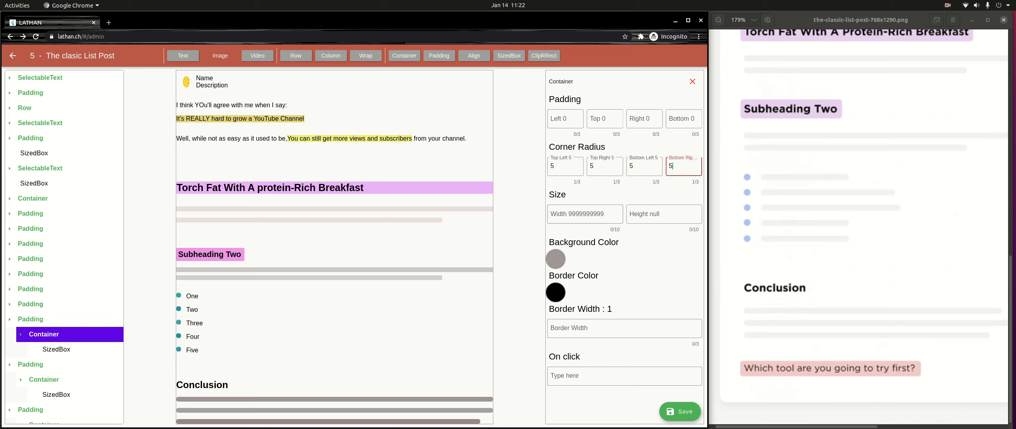
- Collapse the three placeholder bars' branches in the widget tree and leave no widget selected
left_click(21, 334)
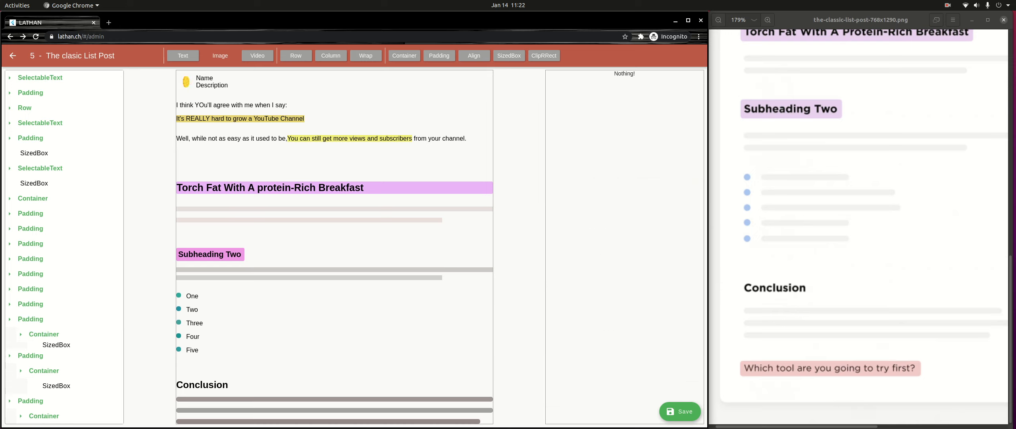
left_click(9, 319)
left_click(9, 334)
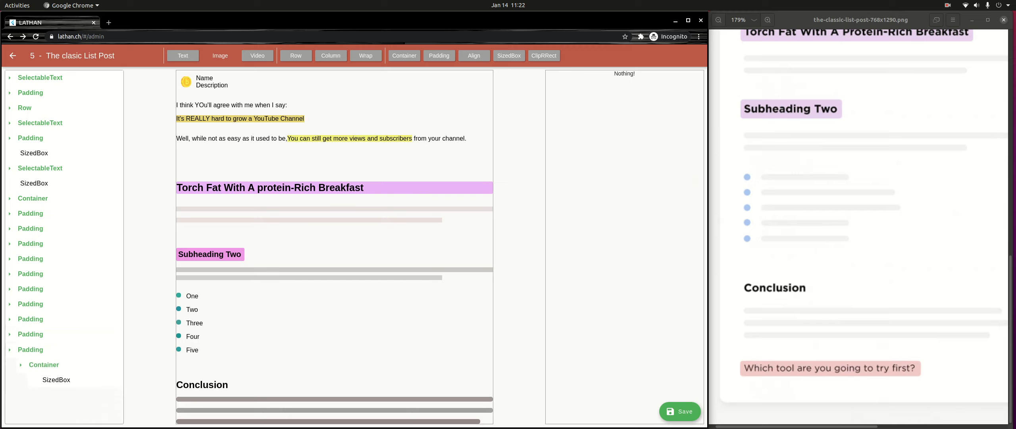
left_click(10, 349)
left_click(30, 349)
left_click(30, 349)
- Add a Padding widget after the last placeholder bar and nest a Container inside it
left_click(439, 55)
left_click(30, 364)
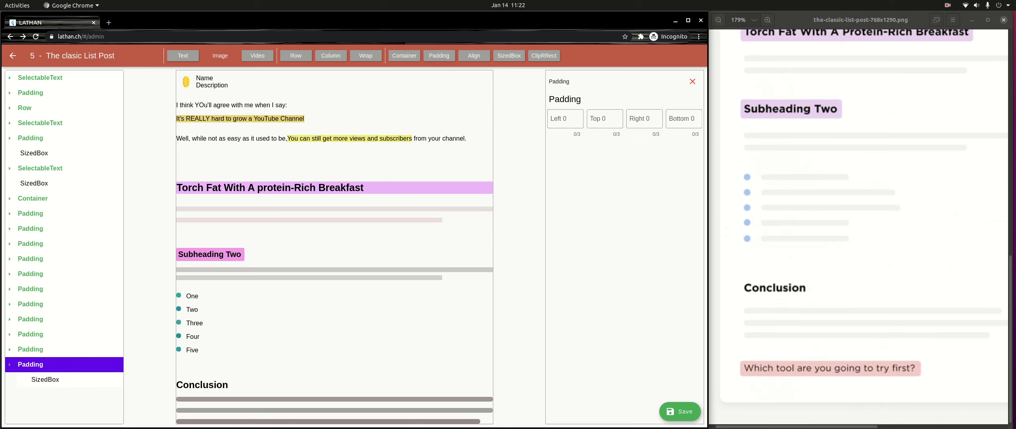
left_click(404, 56)
left_click(44, 379)
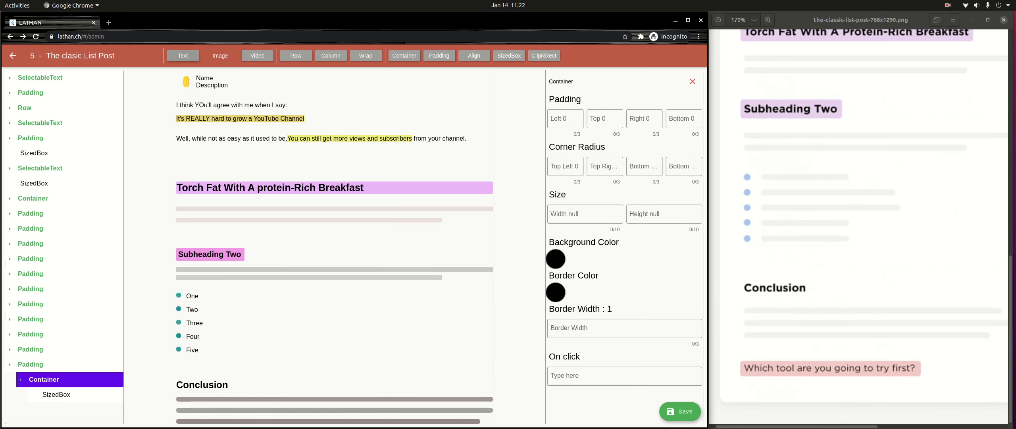
- Add a Text widget inside the new Container with the content "Which tool are you going to try first?"
left_click(183, 56)
left_click(62, 395)
left_click(67, 410)
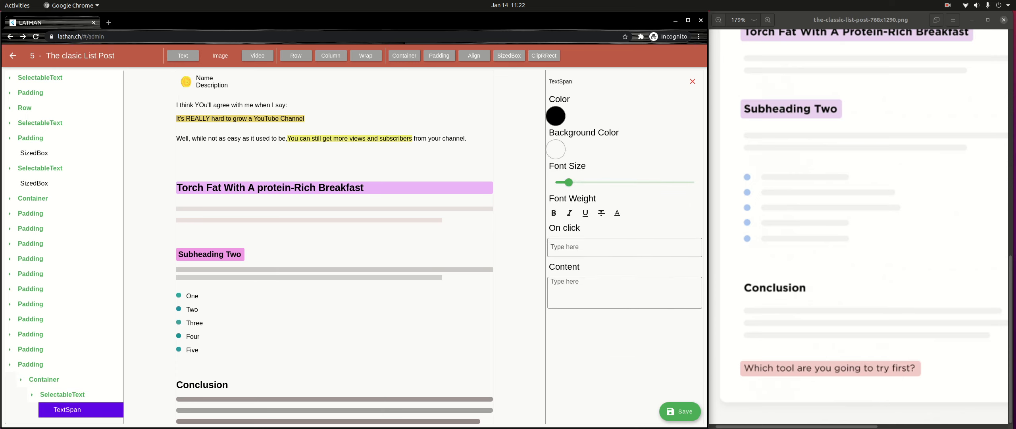
left_click(625, 292)
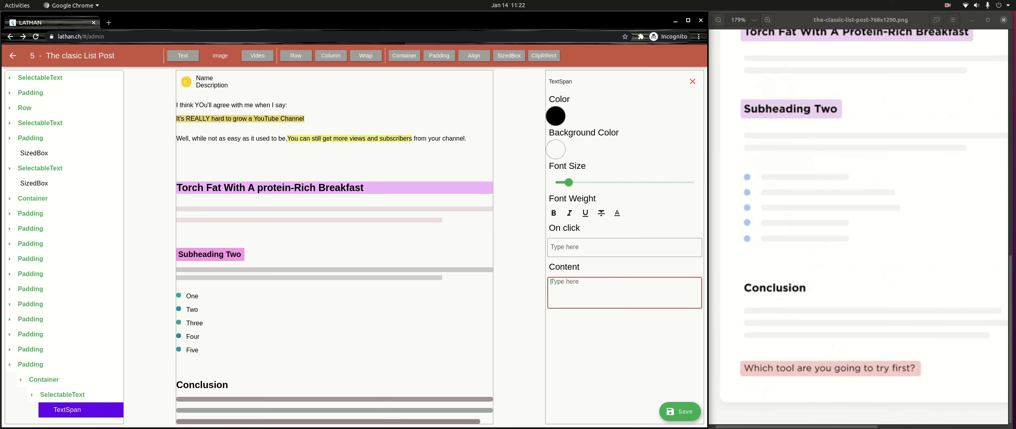
type("Which tool are you going to try first?")
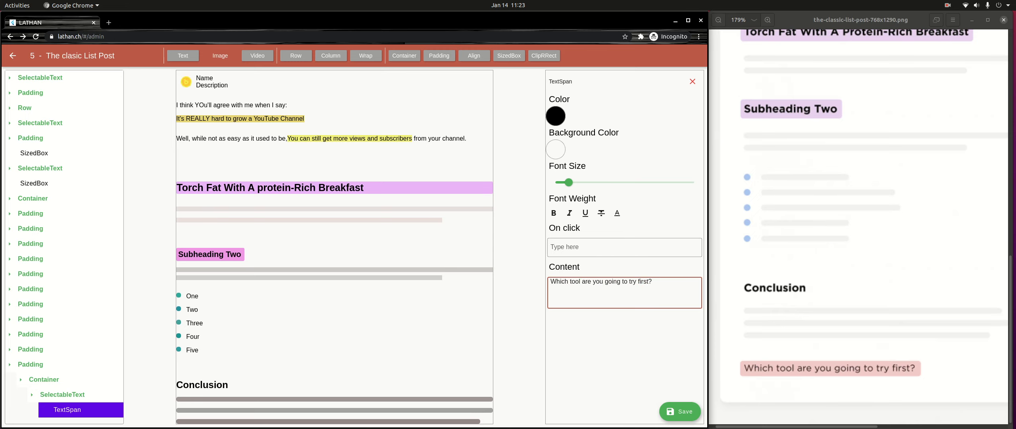
- Set the Padding around the closing question to 32 at the top and 32 at the bottom
scroll(335, 247, "down", 1)
left_click(30, 349)
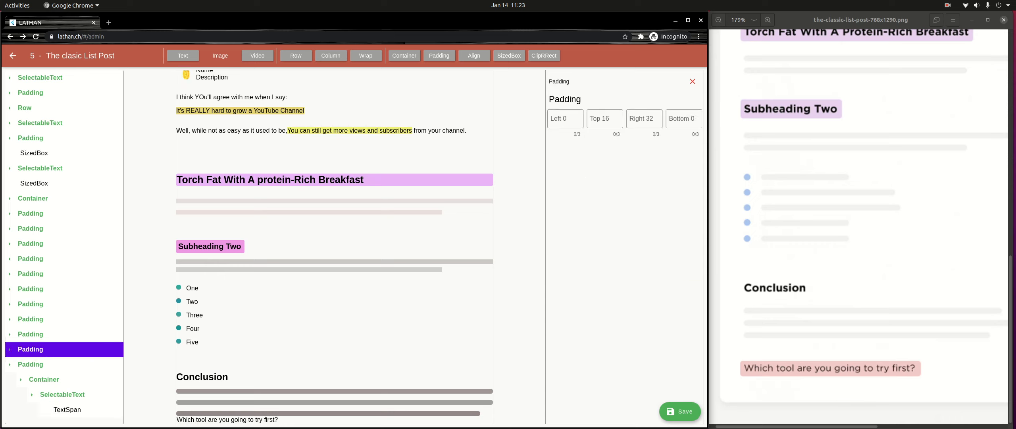
left_click(10, 349)
scroll(30, 349, "down", 1)
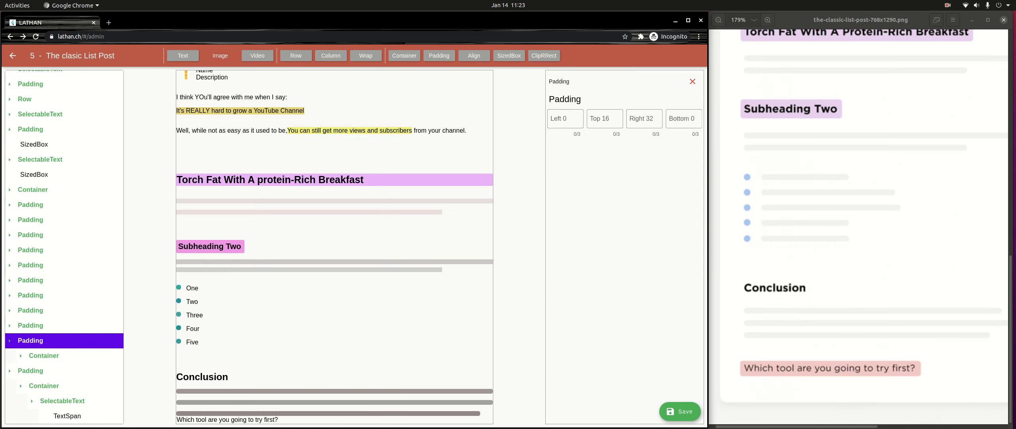
left_click(31, 370)
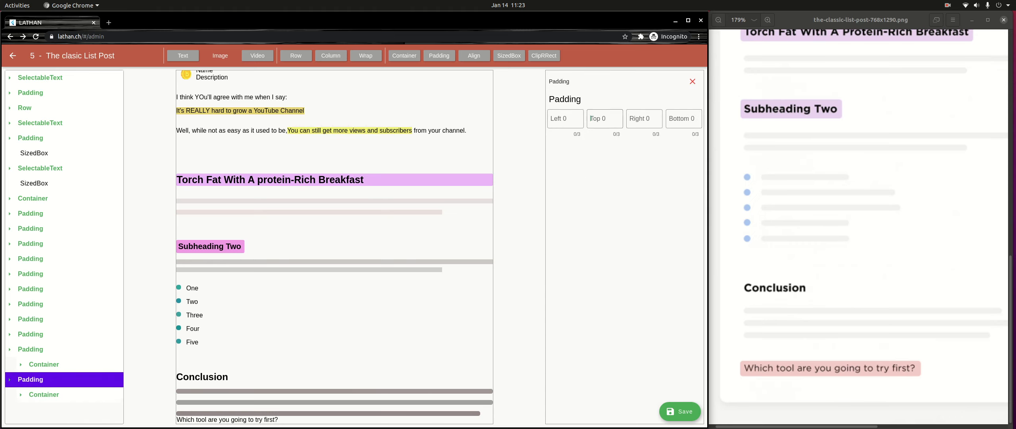
left_click(591, 119)
type("32")
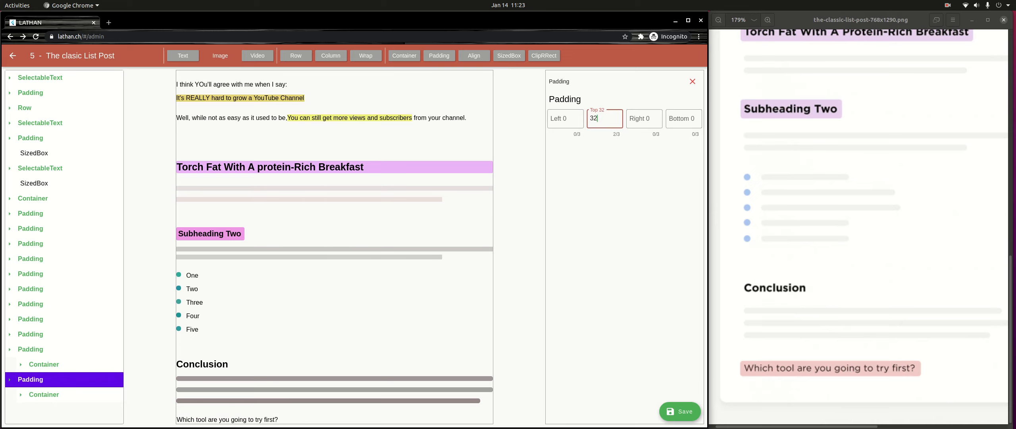
left_click(683, 118)
type("32")
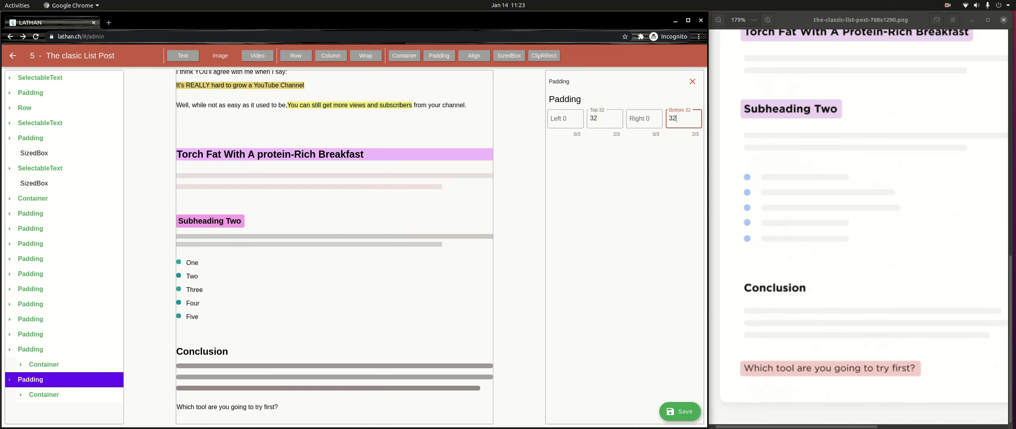
- Give the closing question's Container an orange-brown background, hex C7794C
left_click(44, 394)
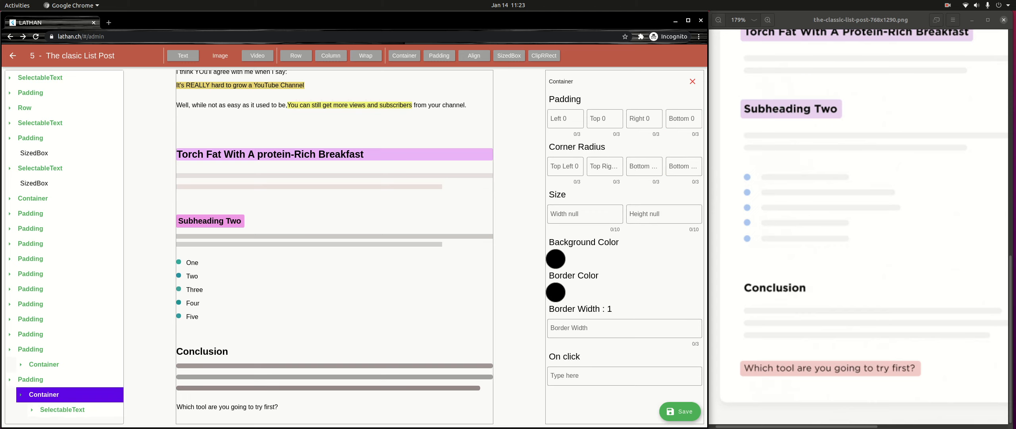
left_click(63, 409)
scroll(63, 409, "down", 1)
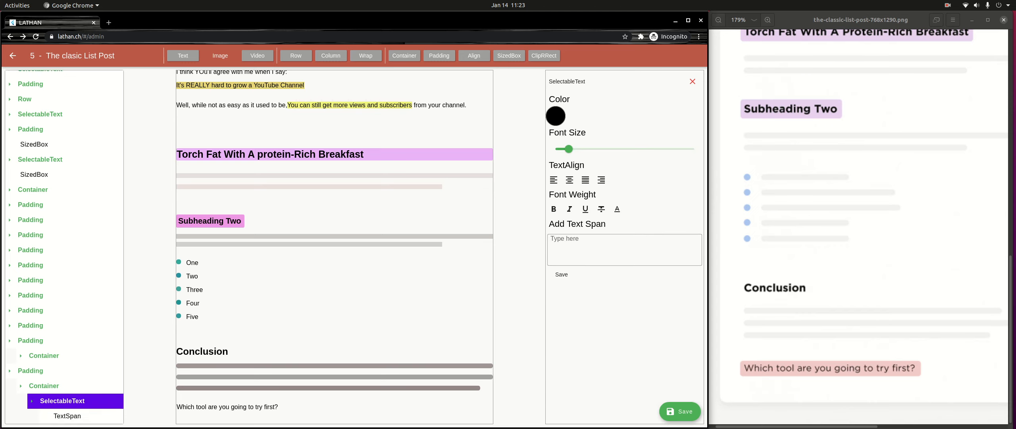
left_click(44, 388)
left_click(44, 391)
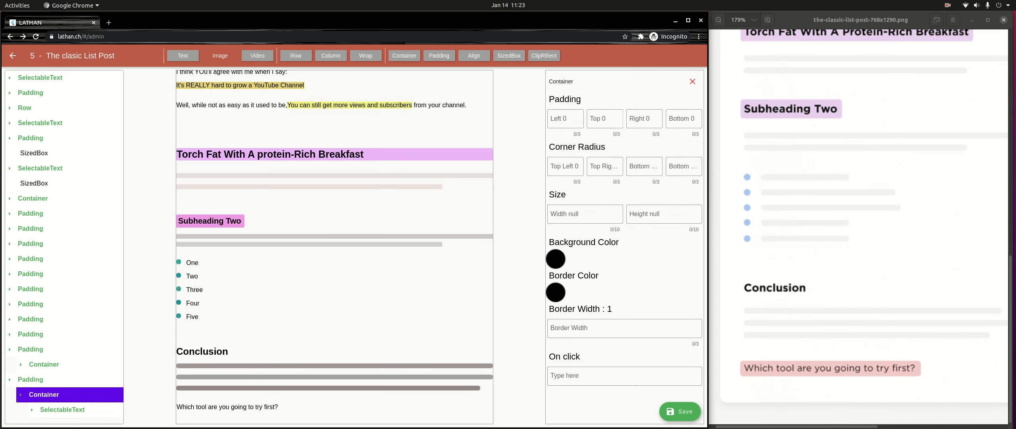
left_click(556, 259)
left_click(295, 201)
mouse_move(381, 206)
left_mouse_down()
mouse_move(467, 205)
mouse_move(384, 206)
left_mouse_up()
left_click(467, 275)
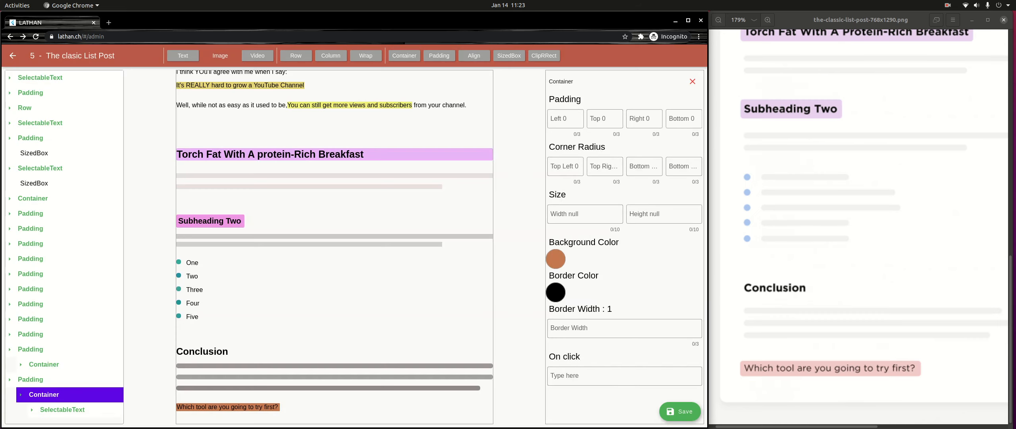
- Set the closing question Container's inner padding to 4 on all four sides
left_click(565, 119)
type("4")
key("Tab")
type("4")
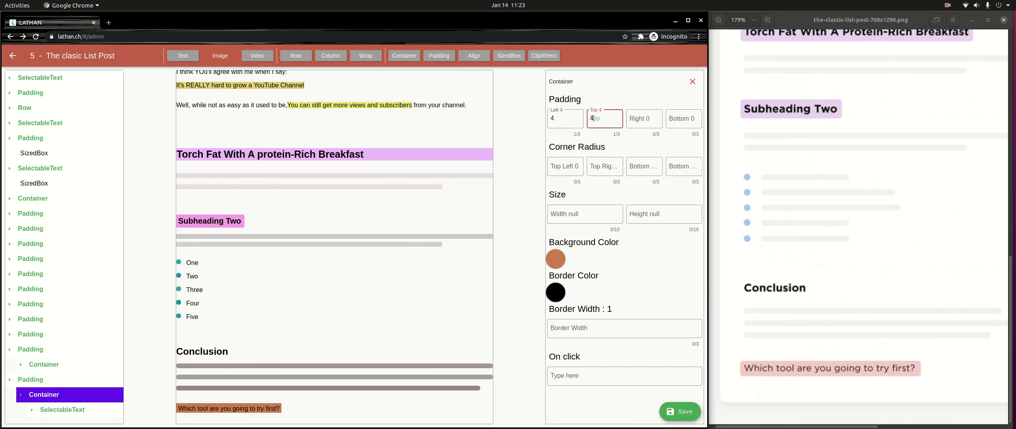
key("Tab")
type("4")
key("Tab")
type("4")
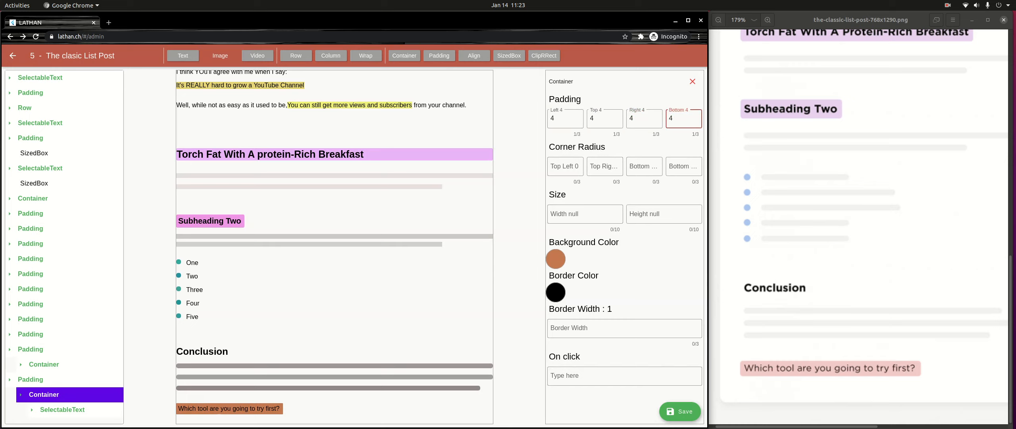
- Set all four corner radii of the closing question's Container to 4
key("Tab")
type("4")
key("Tab")
type("4")
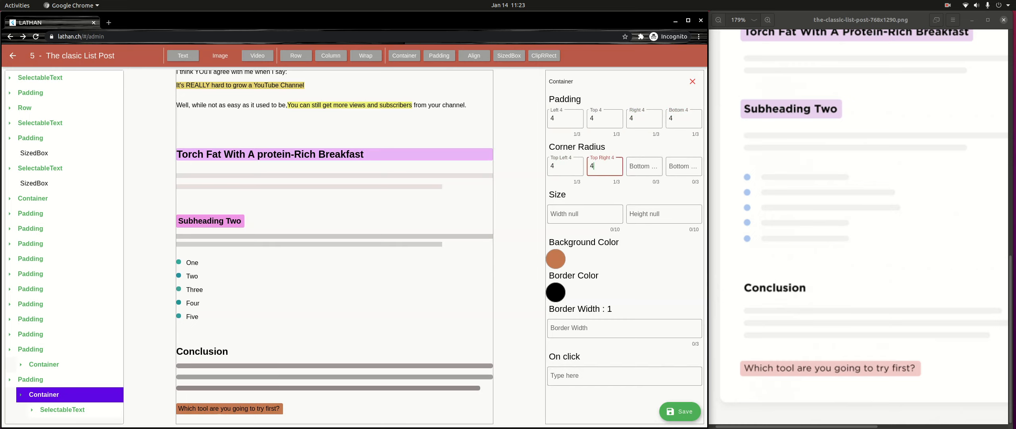
key("Tab")
type("4")
key("Tab")
type("4")
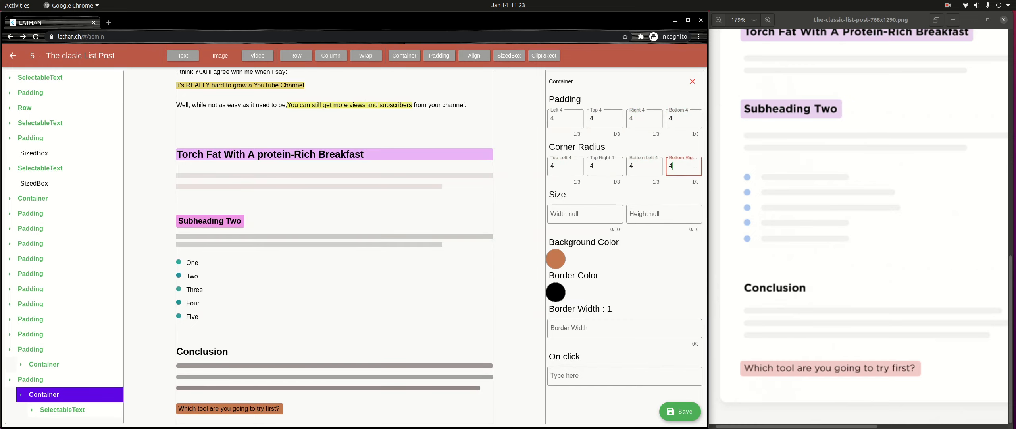
- Lighten the closing question Container's background to a pale orange
left_click(556, 259)
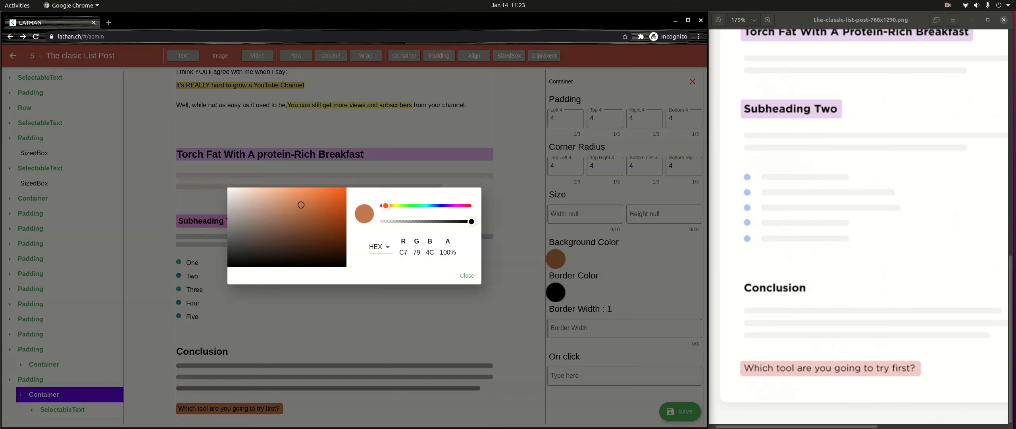
left_click_drag(301, 204, 276, 198)
left_click(467, 275)
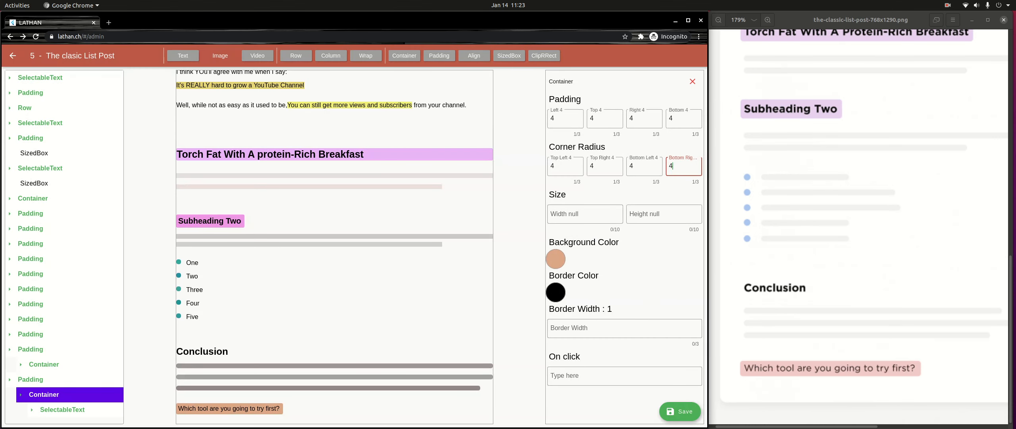
- Enlarge the font of the closing question's TextSpan slightly, then turn bold on and back off
left_click(62, 409)
scroll(62, 410, "down", 1)
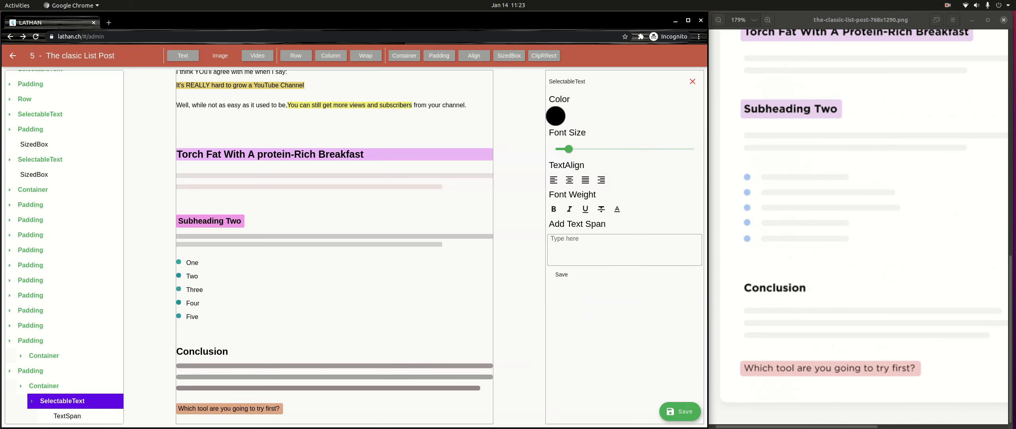
left_click(68, 416)
left_click_drag(568, 183, 581, 182)
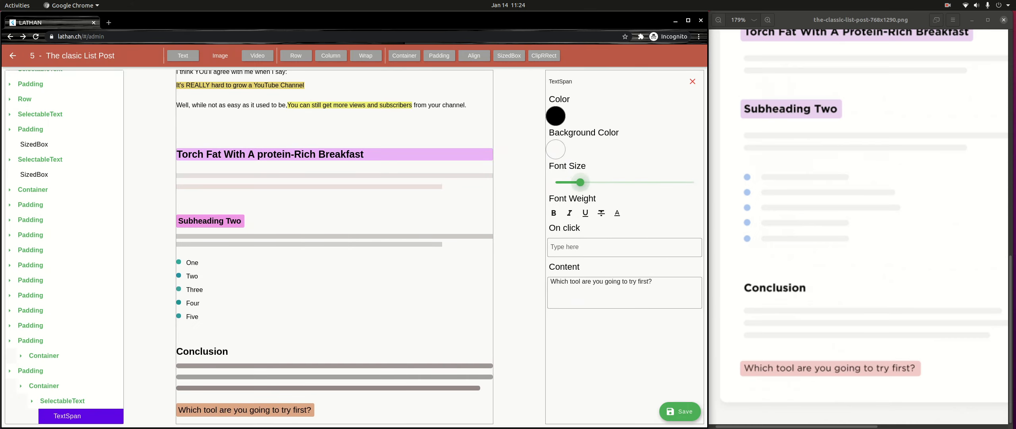
left_click(554, 213)
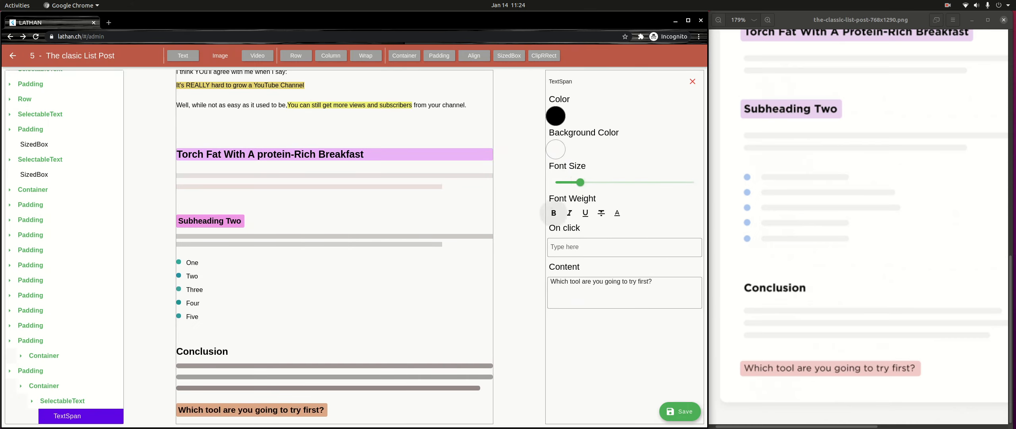
left_click(554, 212)
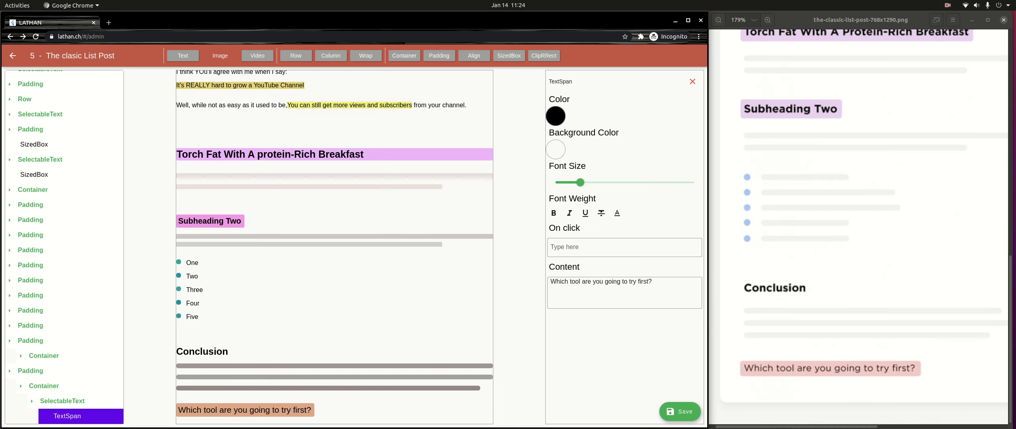
- Review the built page from the title to the closing question against the full reference layout
scroll(335, 246, "up", 6)
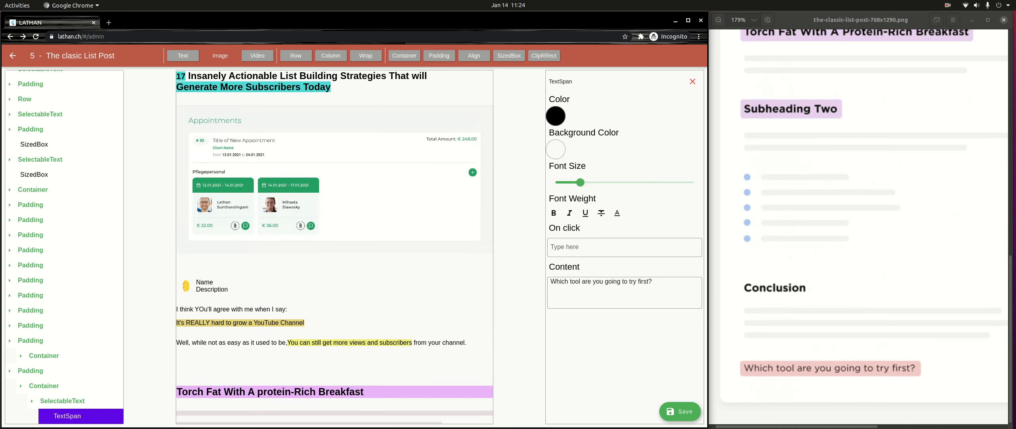
scroll(870, 227, "up", 5)
scroll(870, 227, "down", 5)
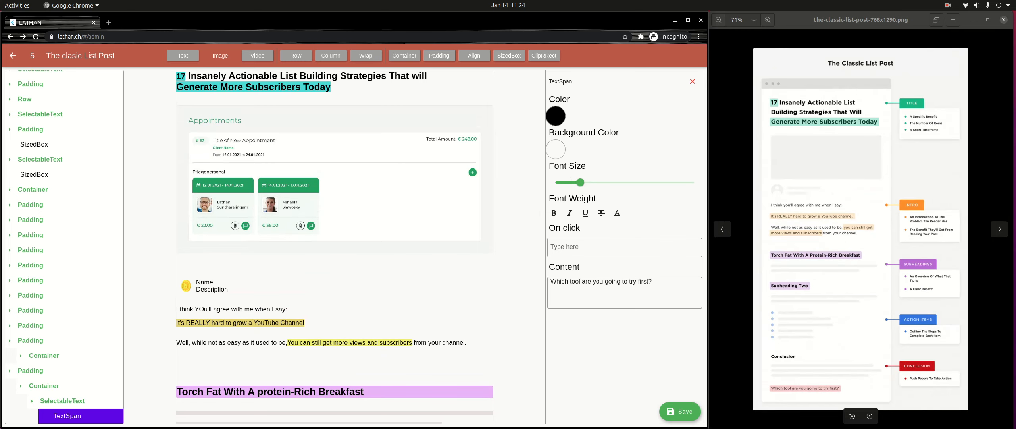
scroll(335, 246, "down", 6)
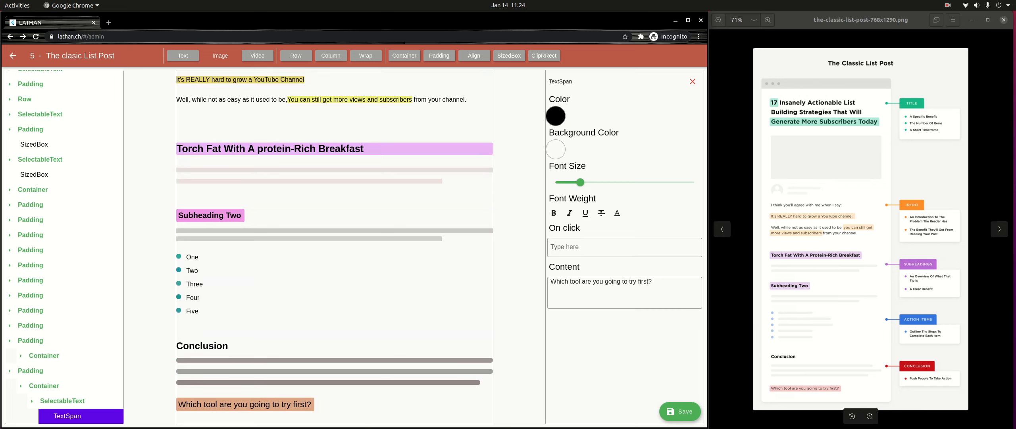
- Wrap the title's SelectableText in a Padding with left, top and right set to 32
scroll(334, 247, "up", 6)
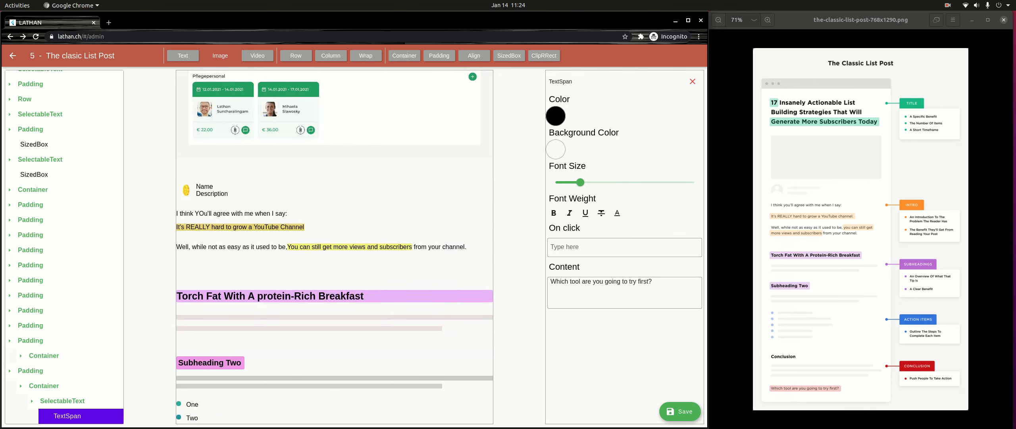
scroll(64, 246, "up", 1)
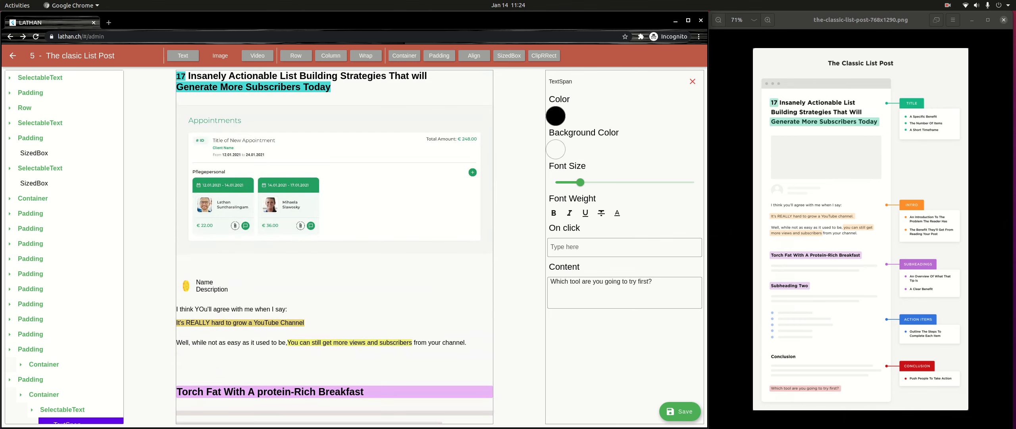
left_click(10, 379)
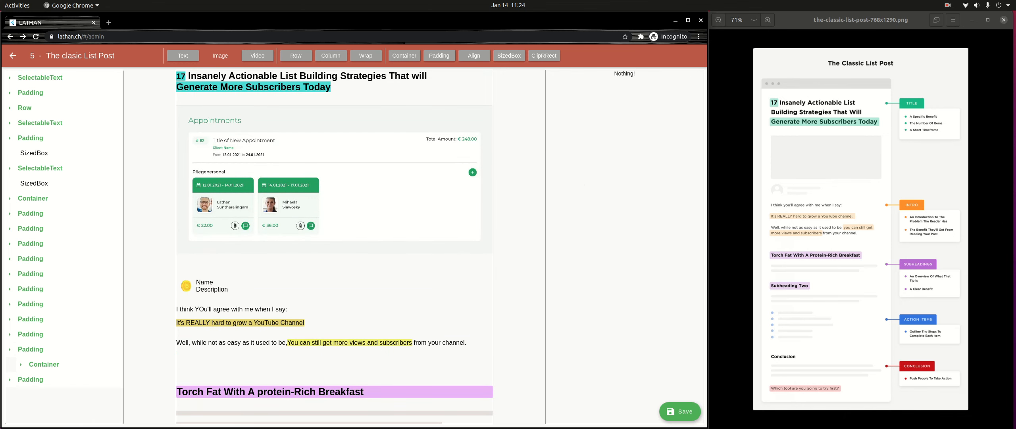
left_click(40, 78)
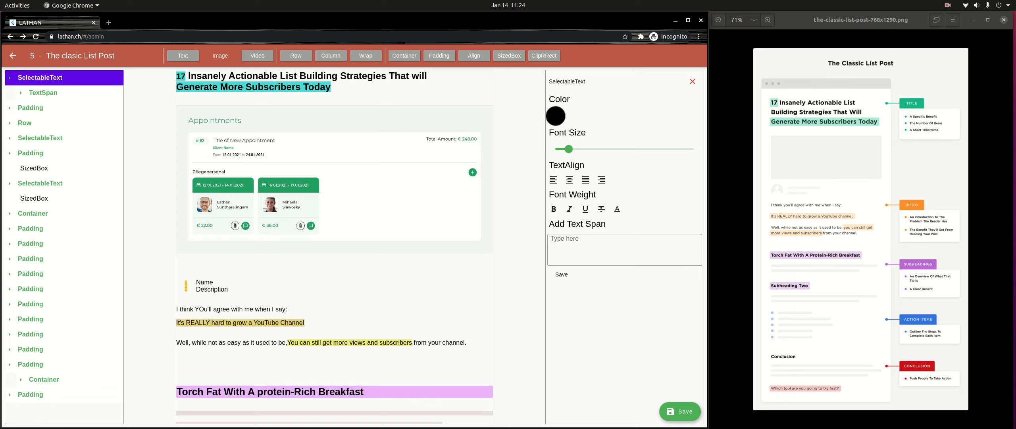
left_click(439, 56)
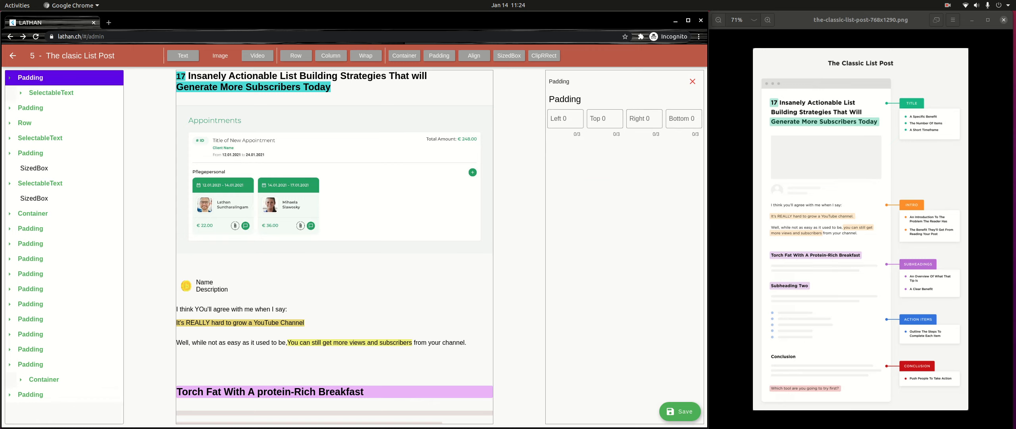
left_click(605, 119)
type("32")
left_click(566, 119)
type("32")
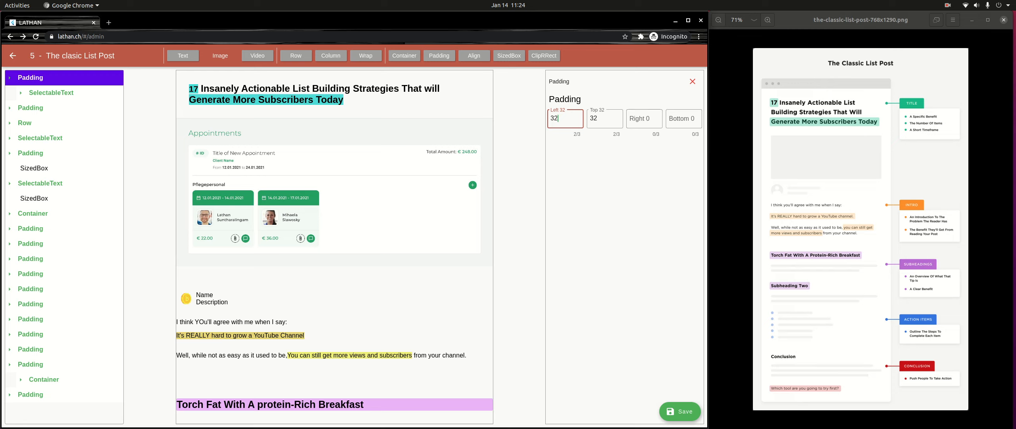
left_click(644, 118)
type("32")
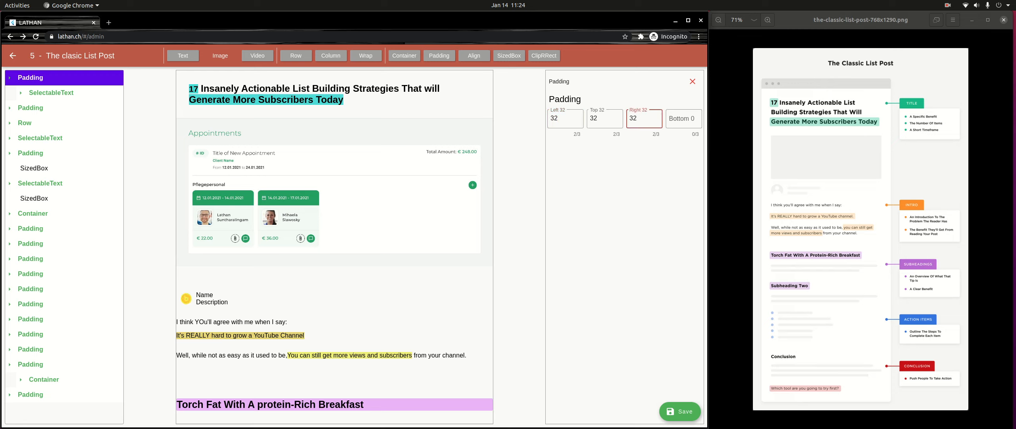
left_click(30, 78)
- Set the Padding around the title image to left 32, right 23 and bottom 32
left_click(31, 93)
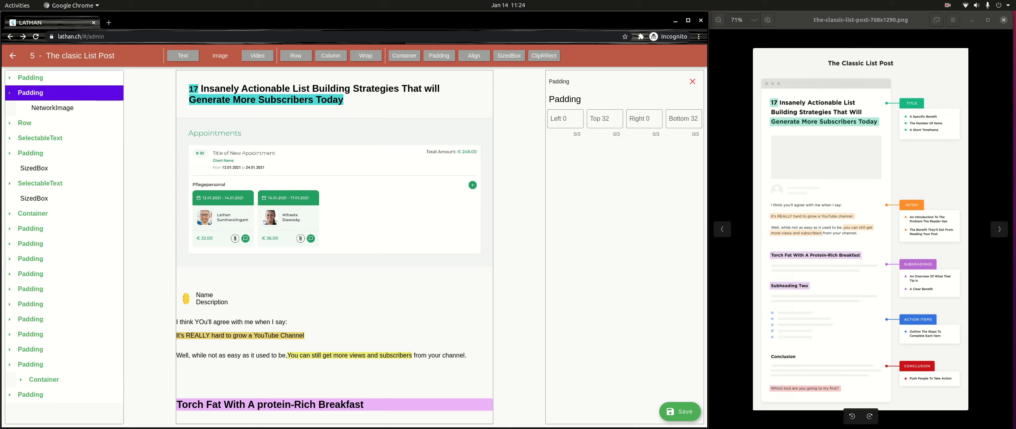
left_click(564, 118)
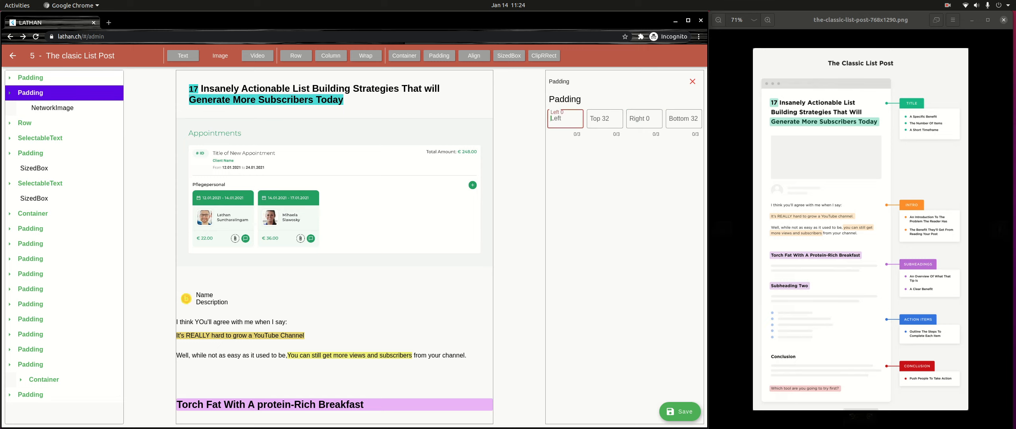
type("32")
left_click(630, 117)
type("23")
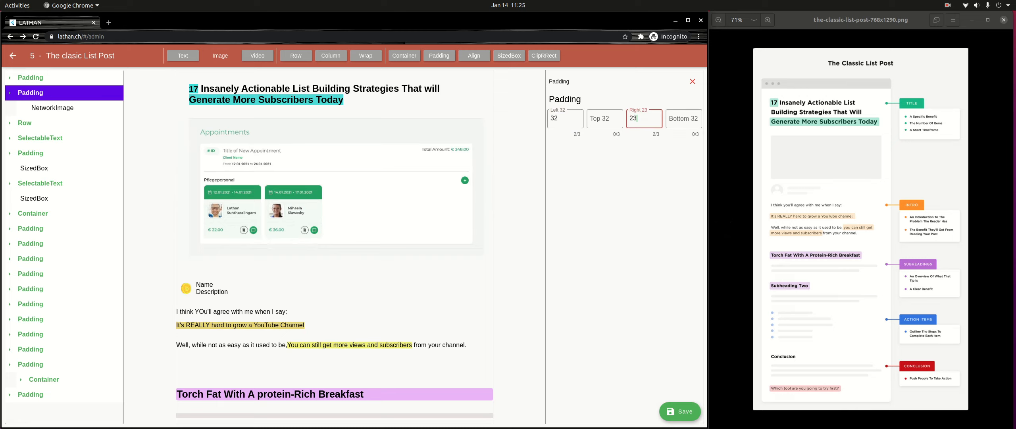
left_click(683, 118)
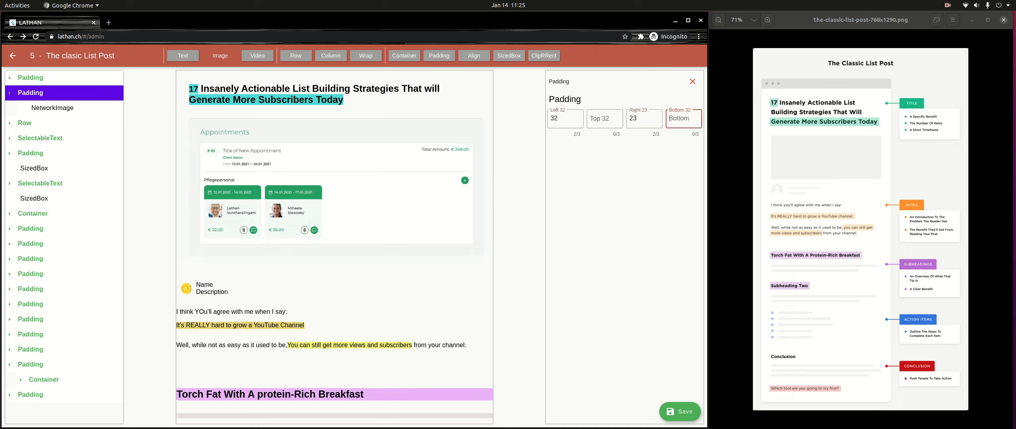
type("32")
- Wrap the Row holding the author image, name and description in a Padding with left 32
left_click(24, 123)
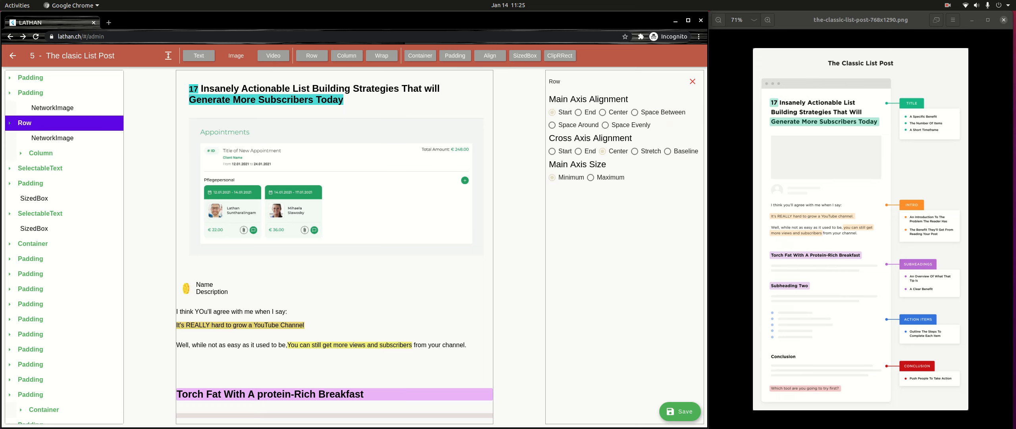
left_click(453, 56)
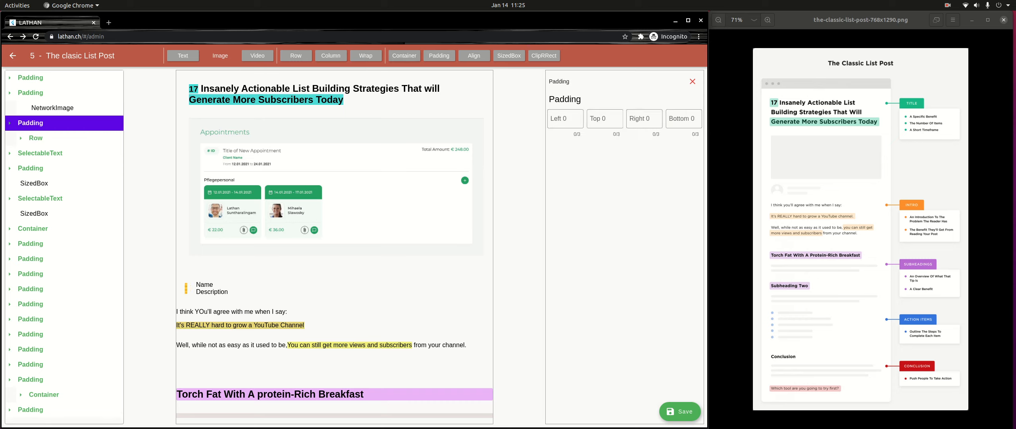
left_click(605, 118)
left_click(565, 119)
type("32")
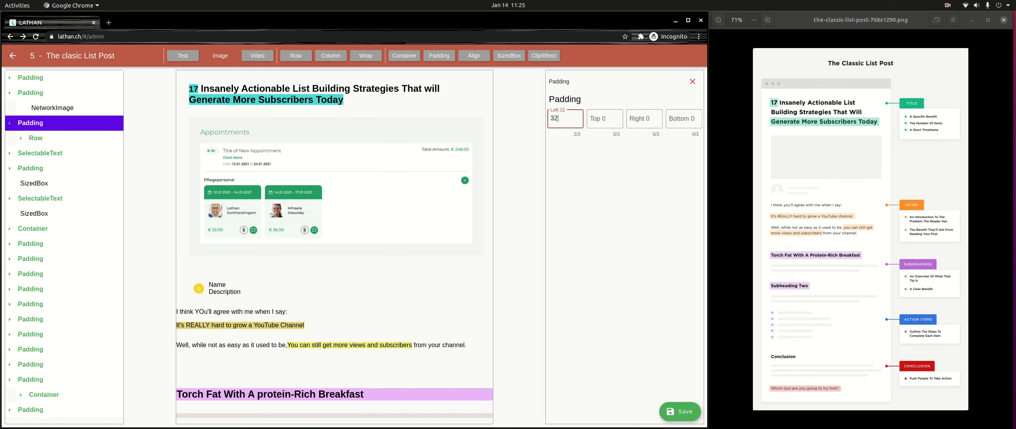
left_click(31, 123)
- Wrap the "I think YOu'll agree with me when I say:" text in a Padding with left 32
left_click(40, 139)
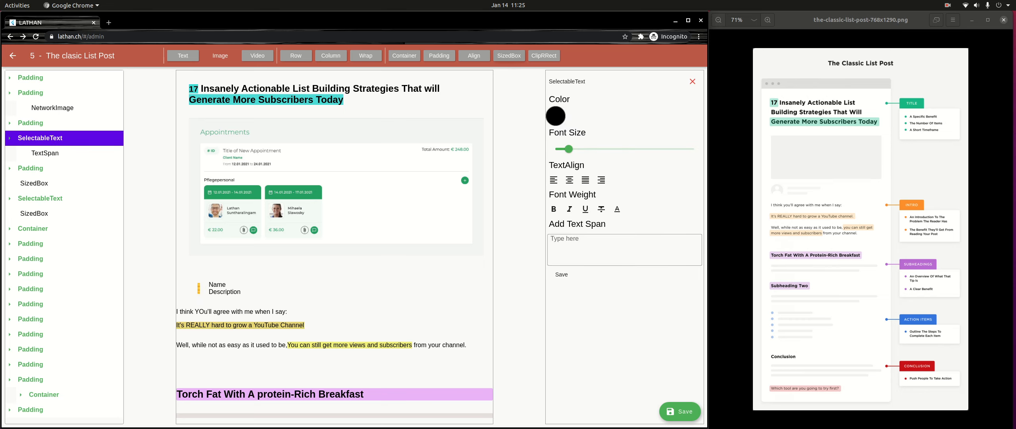
left_click(440, 56)
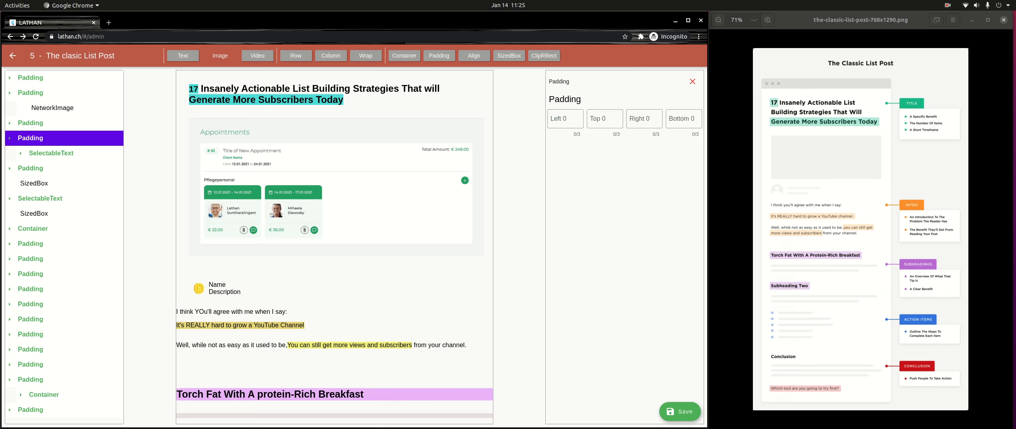
left_click(604, 119)
left_click(565, 119)
type("32")
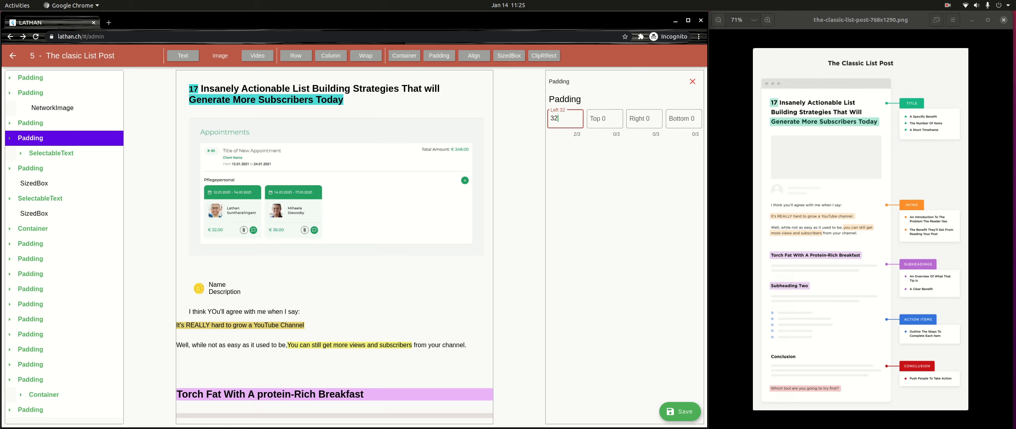
scroll(335, 246, "down", 3)
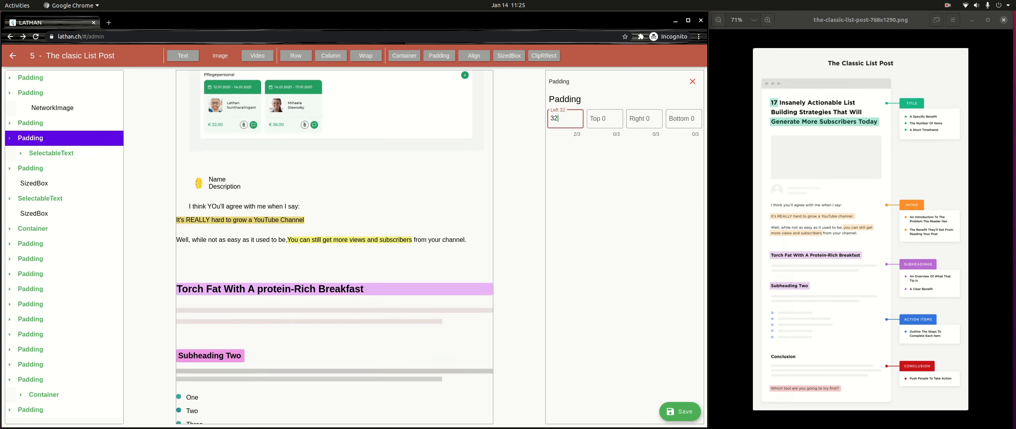
left_click(35, 139)
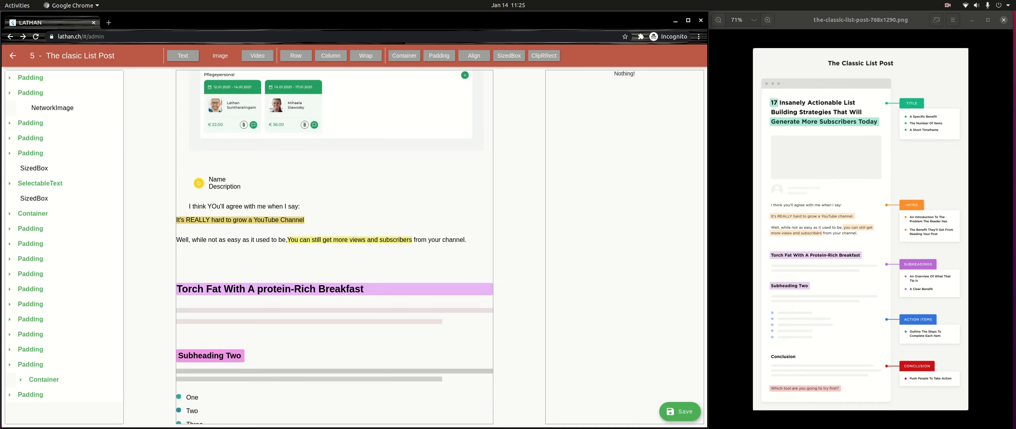
- Set the left padding of the highlighted "It's REALLY hard to grow a YouTube Channel" line to 32
left_click(36, 154)
left_click(566, 119)
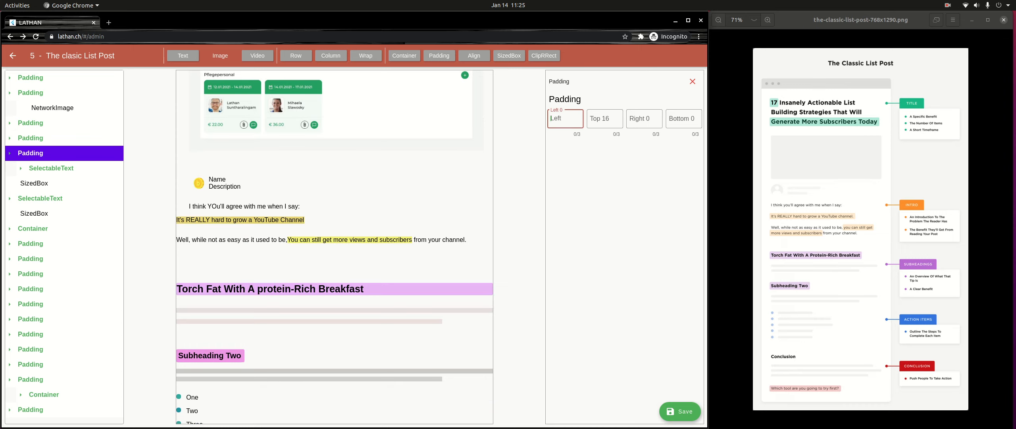
type("32")
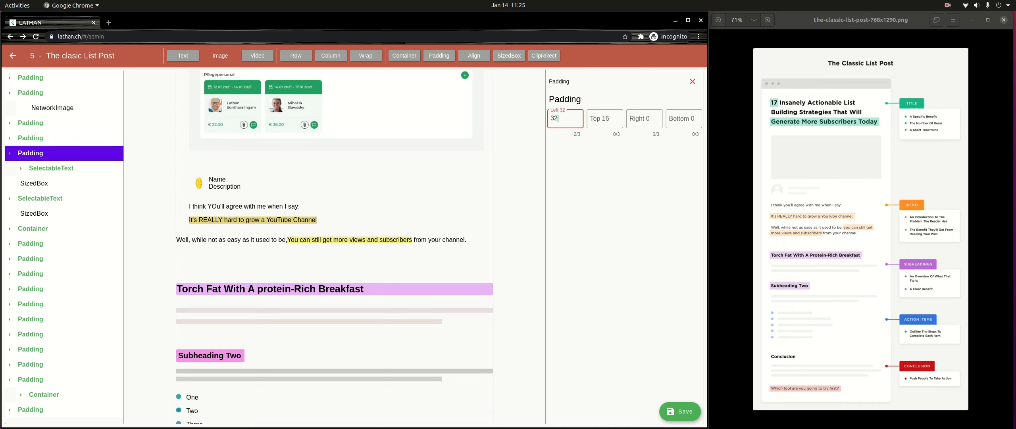
left_click(36, 153)
- Wrap the "Well, while not as easy as it used to be" paragraph in a Padding with left 32
left_click(40, 184)
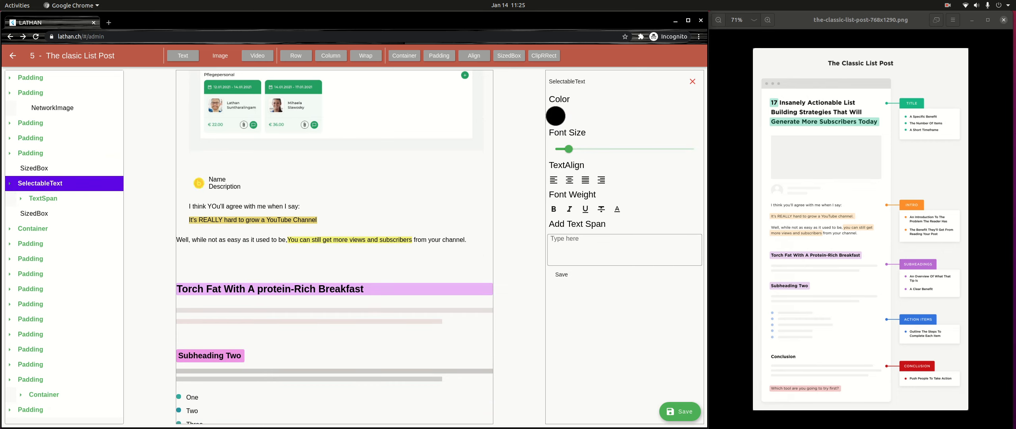
left_click(440, 56)
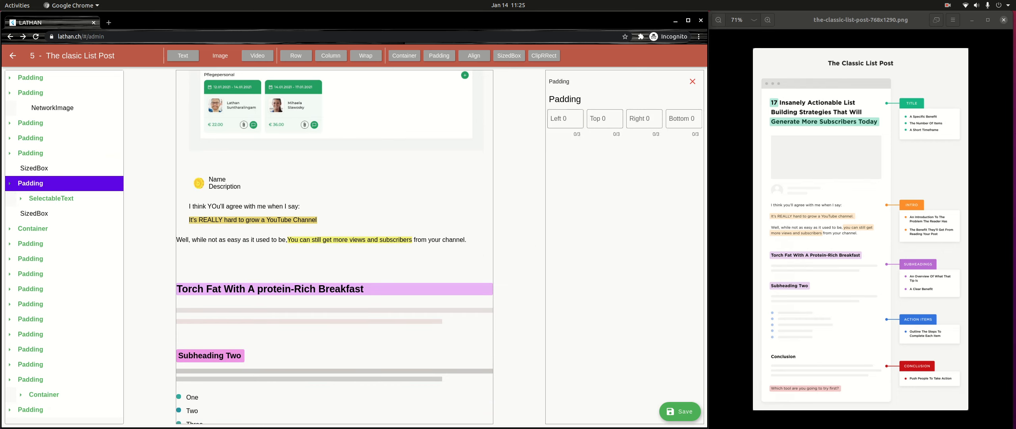
left_click(565, 119)
type("32")
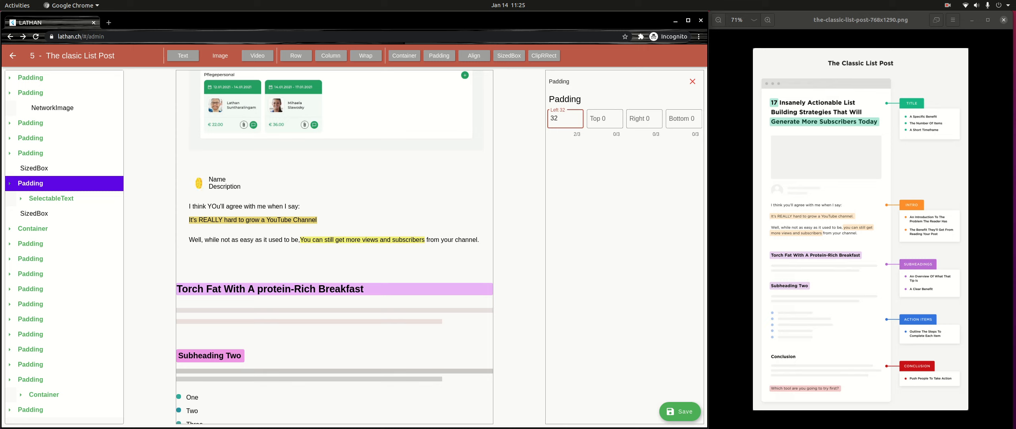
- Wrap the "Torch Fat With A protein-Rich Breakfast" heading's Container in a Padding with left 32 and right 32
left_click(33, 229)
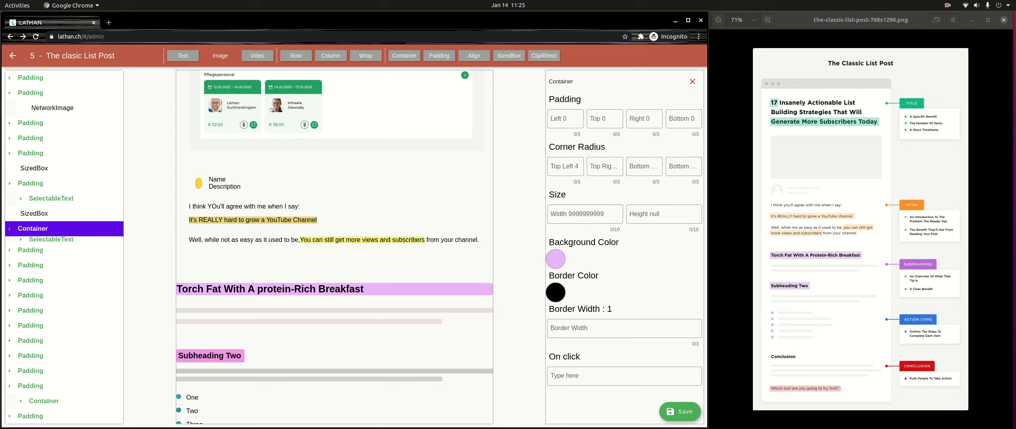
left_click(439, 55)
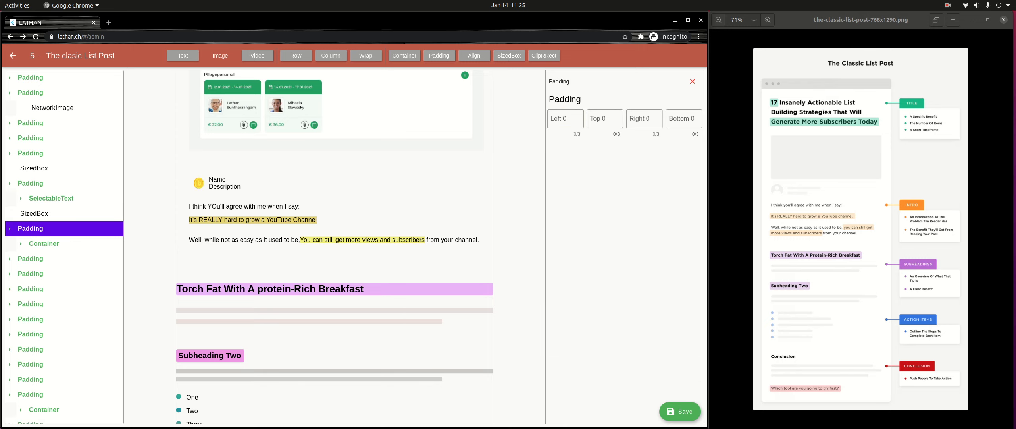
left_click(565, 118)
type("32")
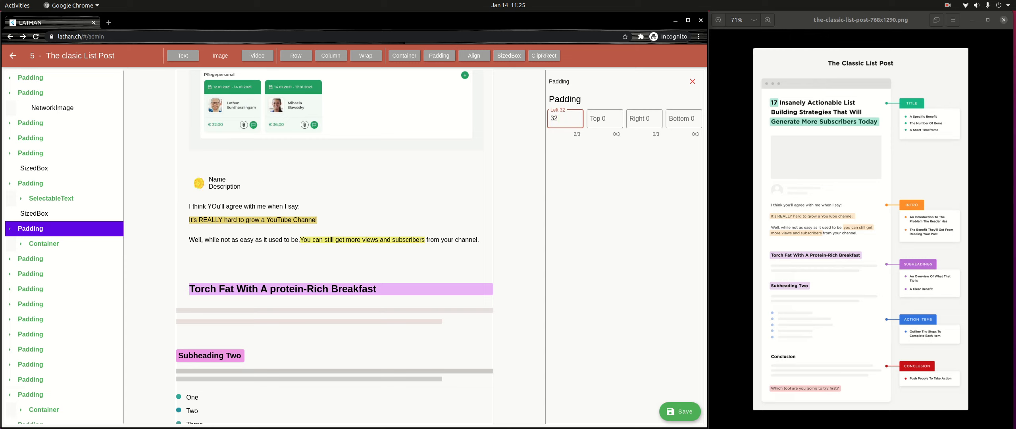
key("Tab")
key("Tab")
key("Tab")
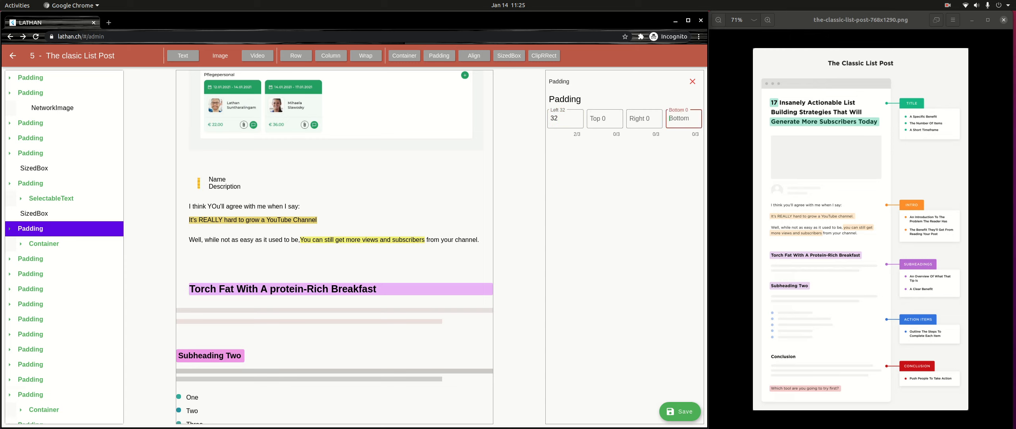
key("shift+Tab")
type("32")
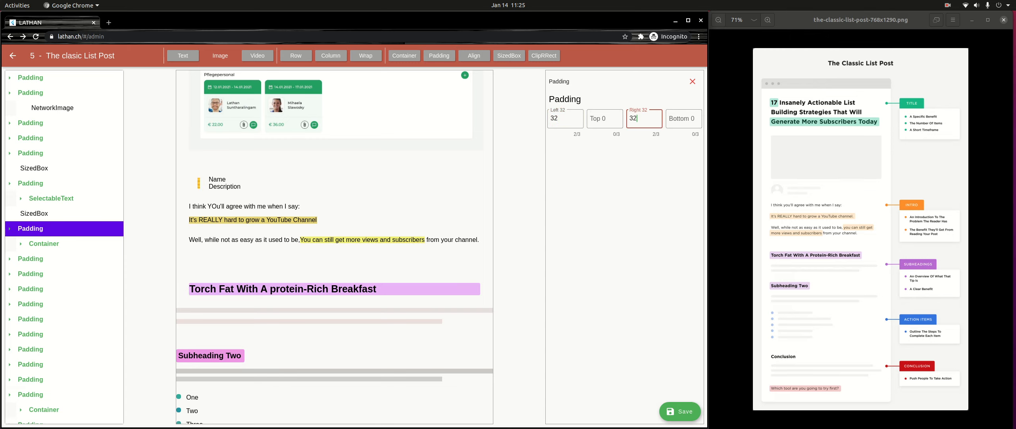
- Try a right padding of 32 on the "Well, while not as easy as it used to be" paragraph, then clear the entry
left_click(30, 183)
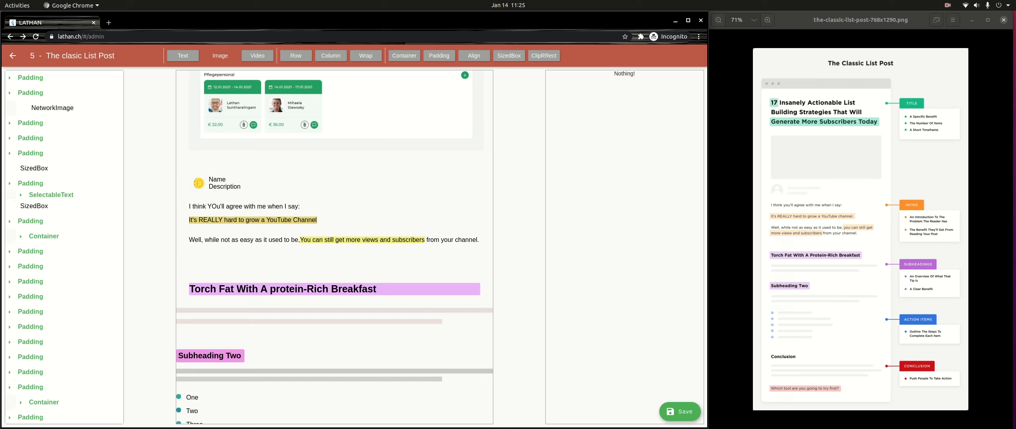
left_click(645, 118)
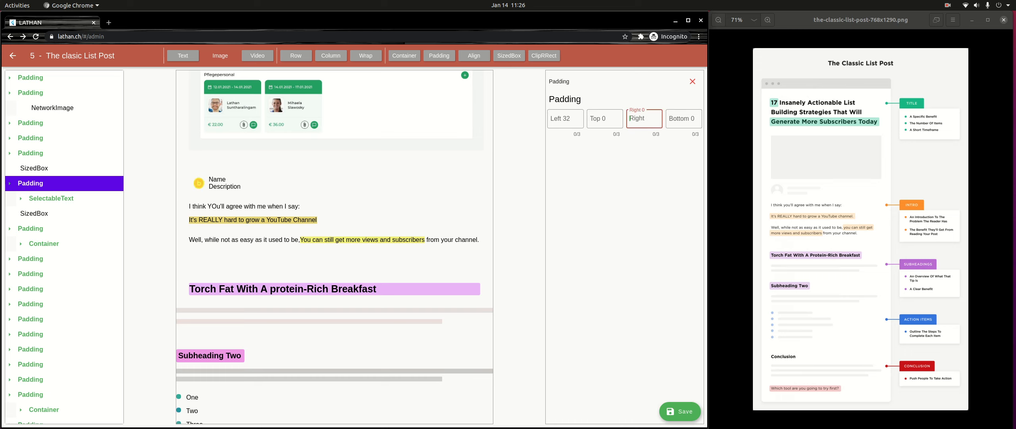
type("32")
key("BackSpace")
key("BackSpace")
scroll(335, 247, "down", 2)
scroll(334, 246, "up", 1)
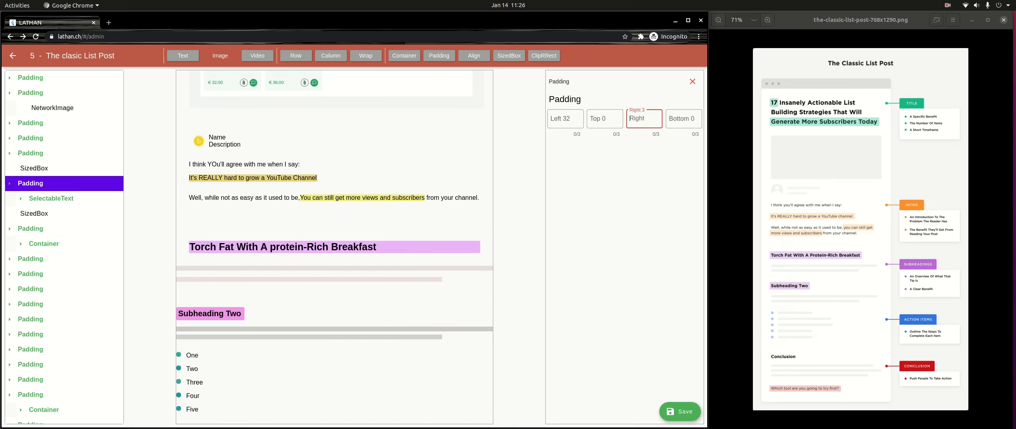
scroll(335, 246, "down", 1)
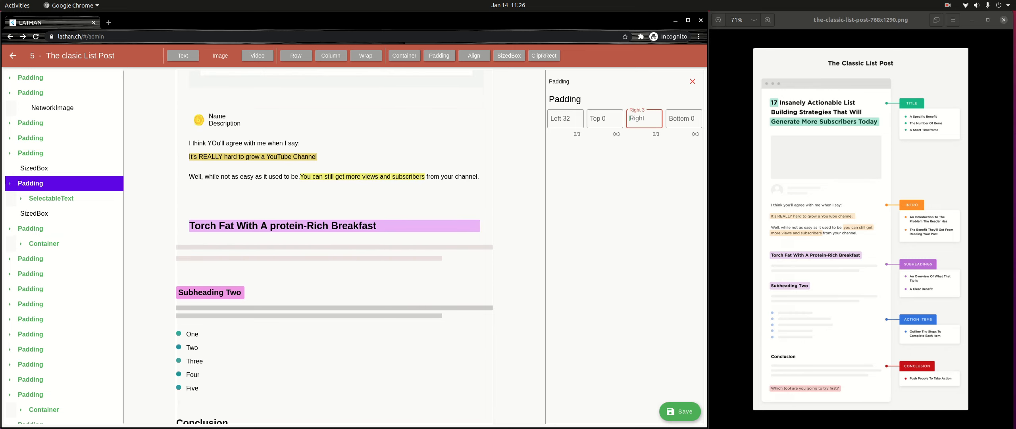
- Set the left and right padding of the first bar under the "Torch Fat With A protein-Rich Breakfast" heading to 32
left_click(30, 228)
left_click(30, 229)
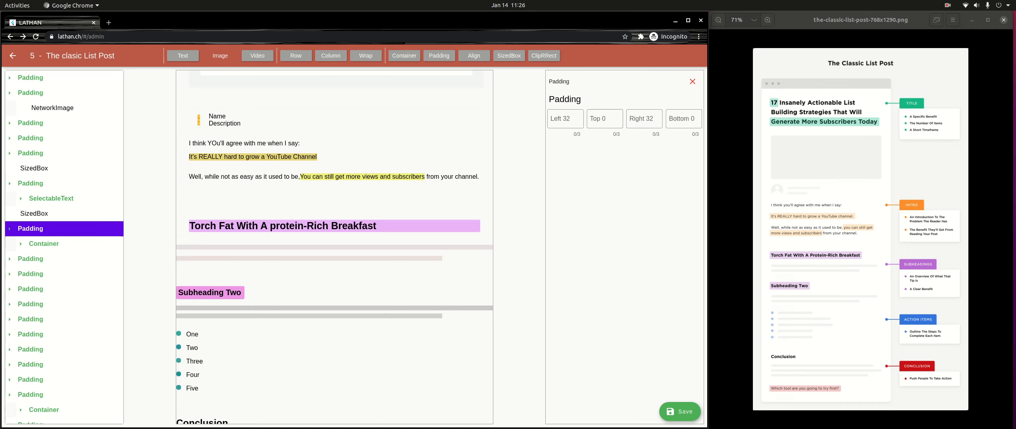
left_click(30, 259)
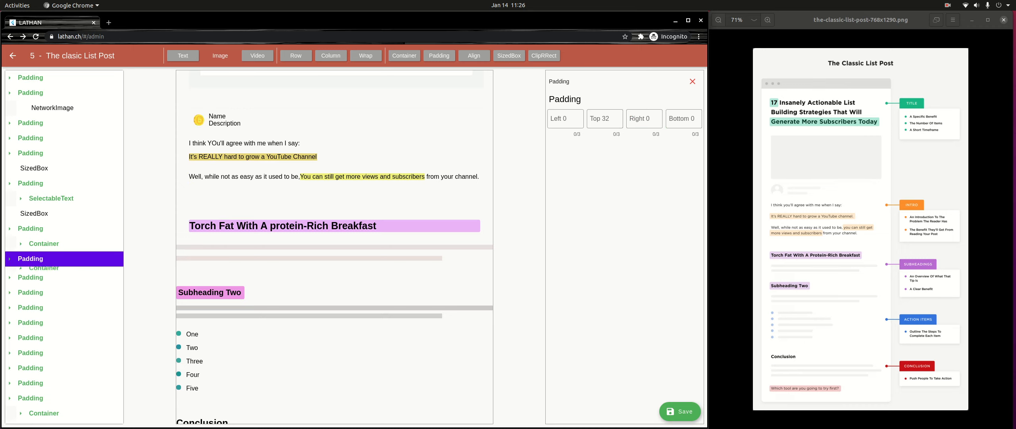
left_click(566, 119)
type("32")
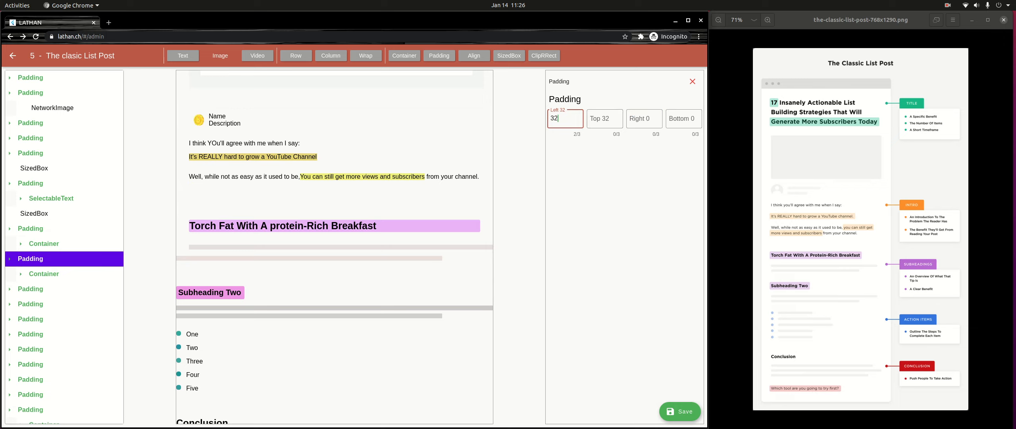
left_click(644, 119)
type("32")
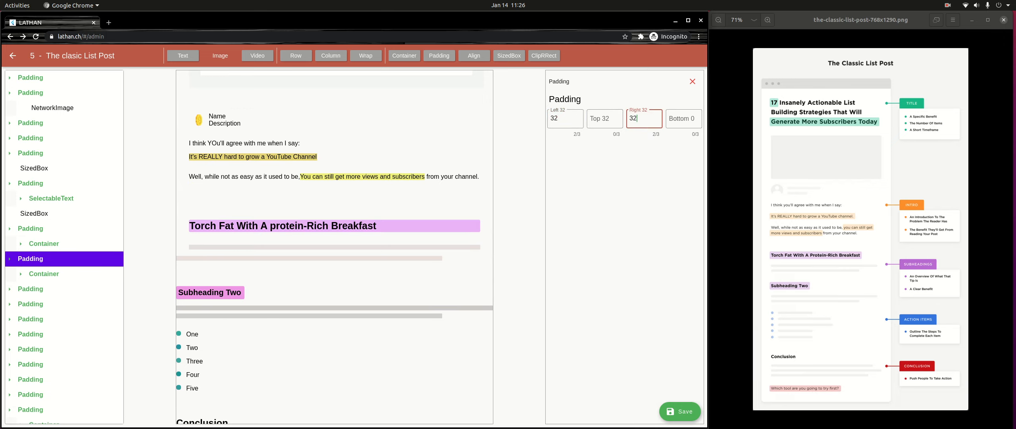
- Set the padding of the second bar under the "Torch Fat" heading to left 32 and right 128
left_click(30, 289)
left_click(565, 119)
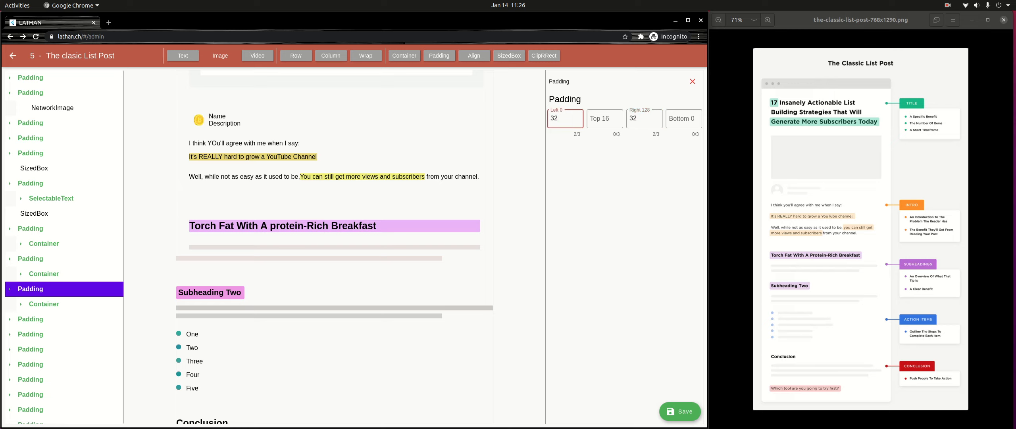
key("BackSpace")
key("BackSpace")
type("32")
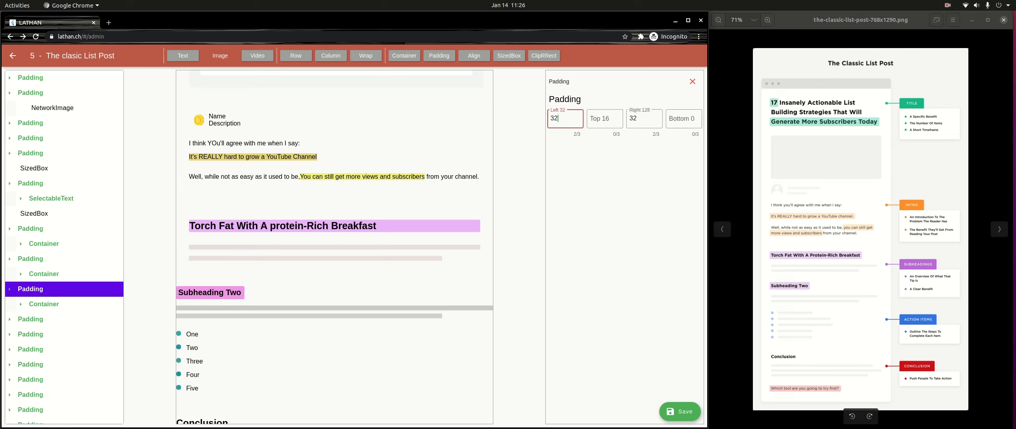
left_click(684, 119)
left_click(645, 118)
key("BackSpace")
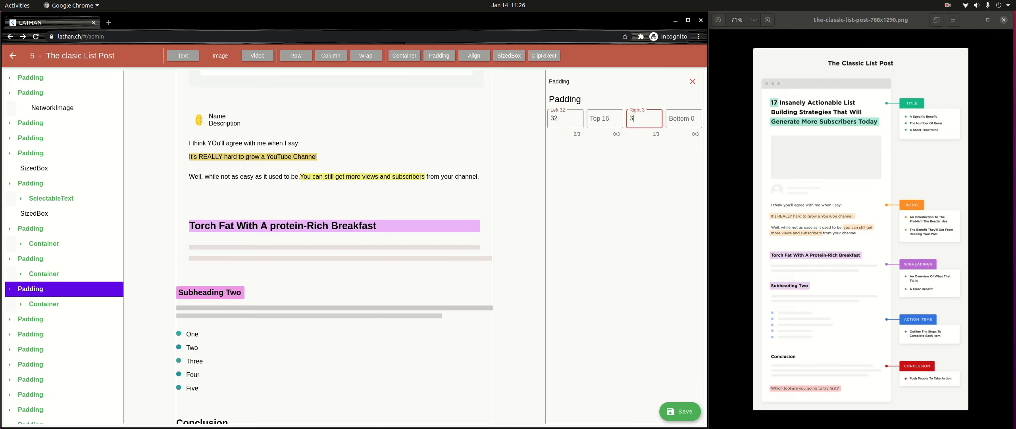
key("BackSpace")
type("128")
scroll(335, 246, "down", 2)
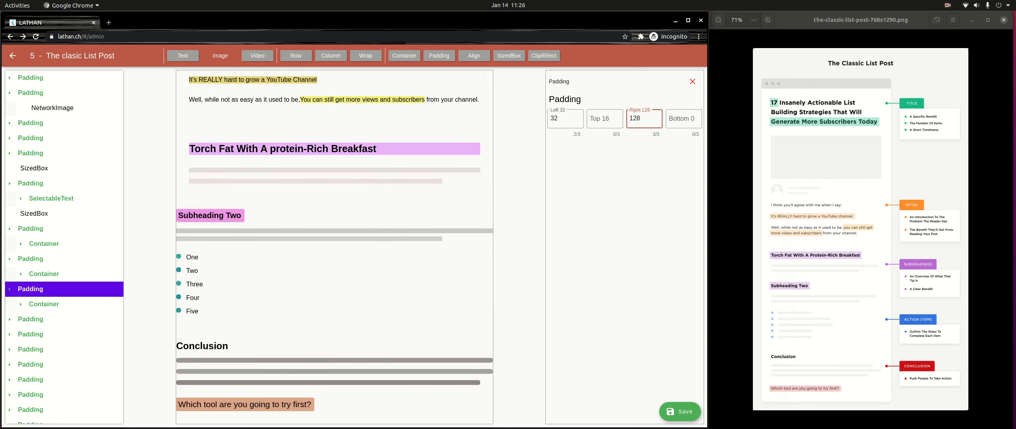
- Set the left padding of the "Subheading Two" heading to 32
left_click(30, 319)
left_click(565, 118)
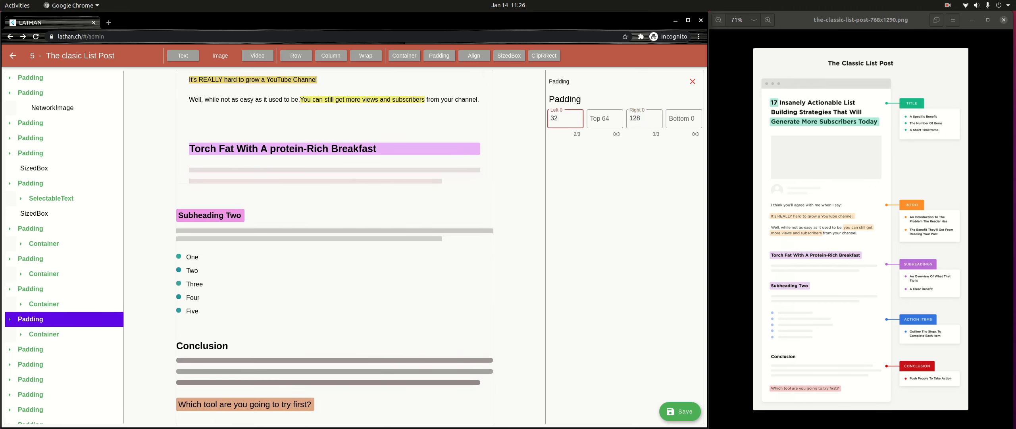
key("Return")
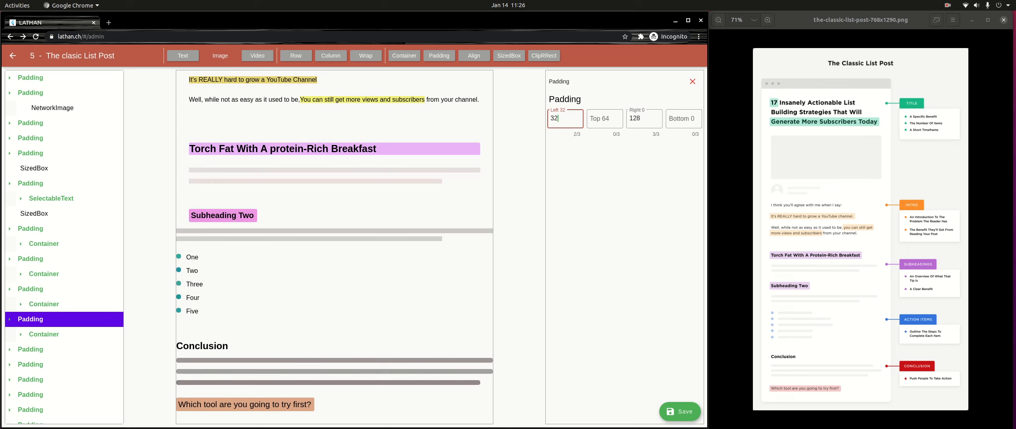
left_click(44, 335)
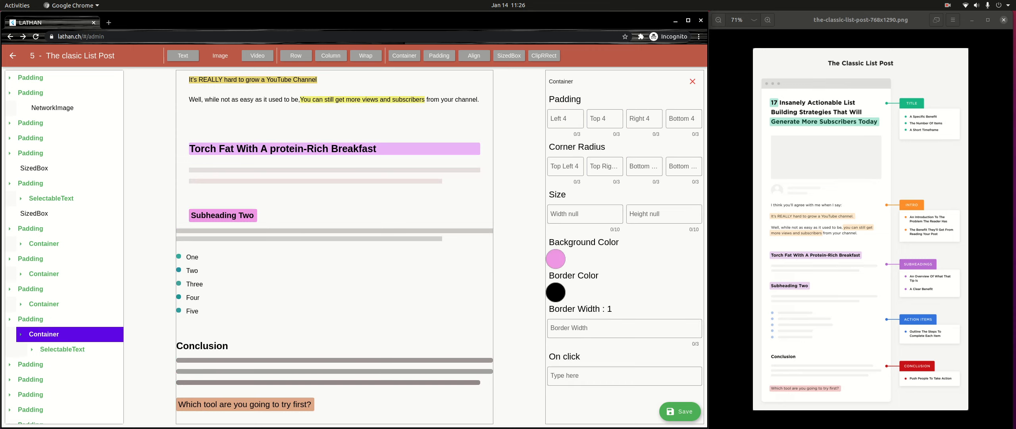
left_click(30, 319)
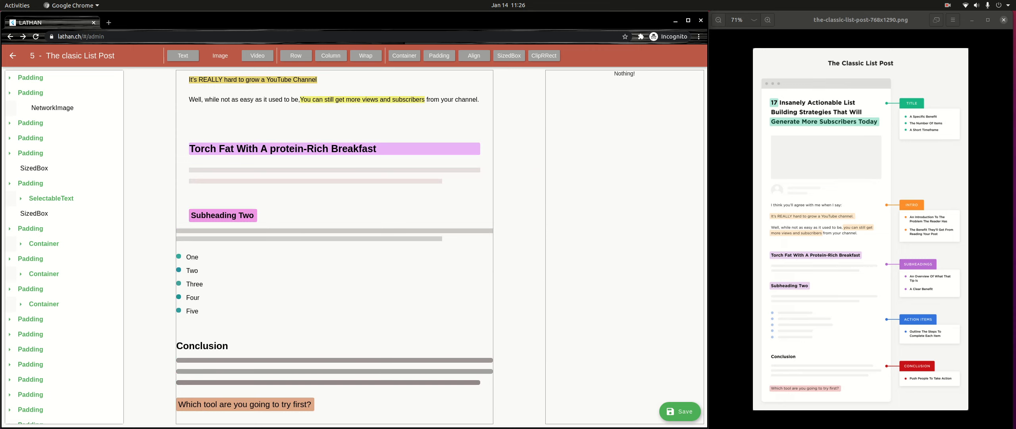
left_click(30, 319)
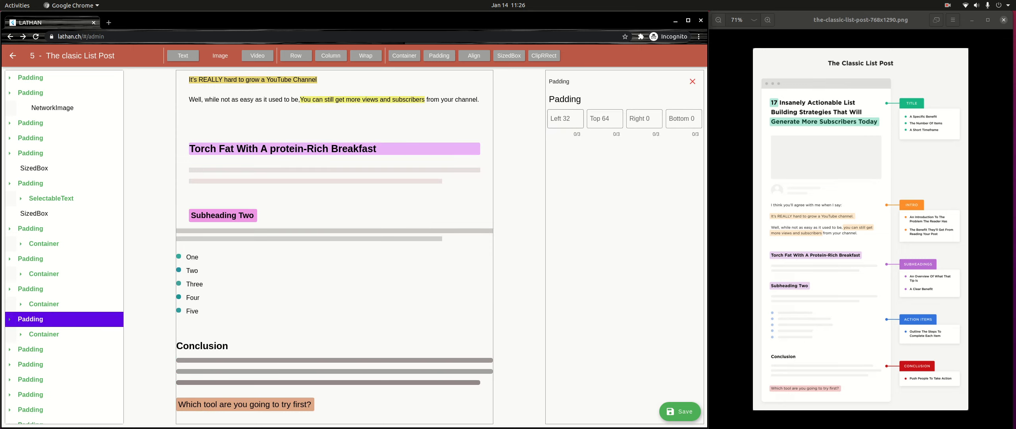
- Set the left padding of both grey bars under "Subheading Two" to 32
left_click(566, 119)
type("32")
left_click(31, 350)
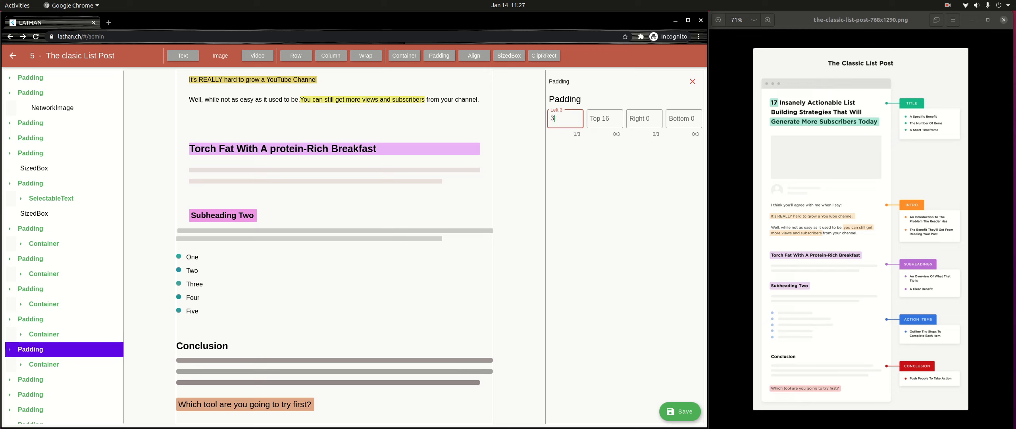
type("2")
scroll(38, 343, "down", 2)
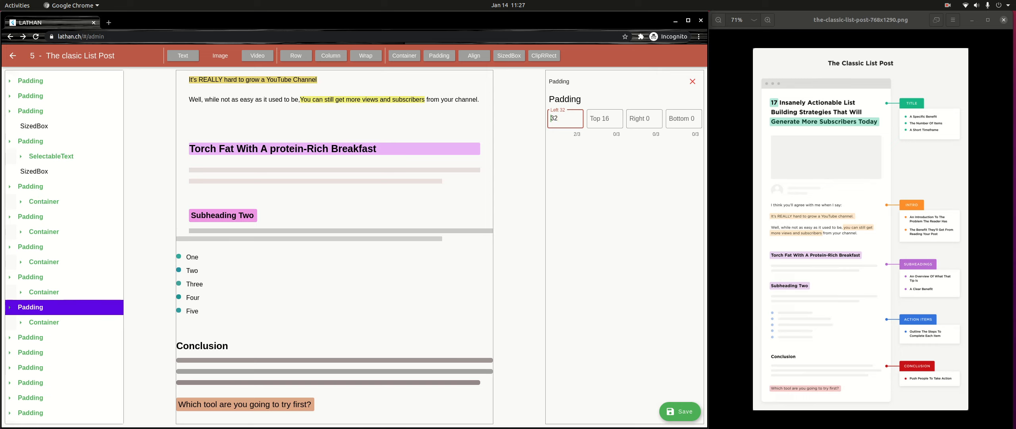
left_click(36, 337)
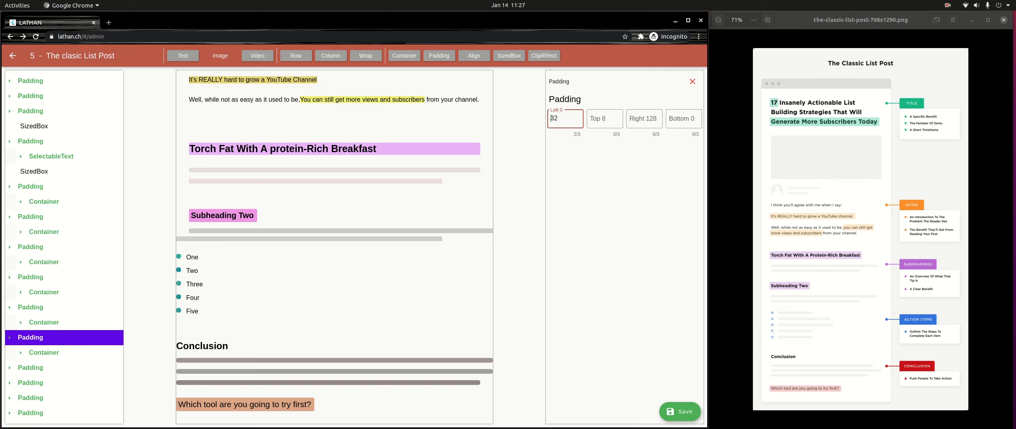
type("32")
- Set the right padding of the "Subheading Two" heading to 32
left_click(41, 293)
left_click(42, 292)
left_click(42, 292)
left_click(42, 292)
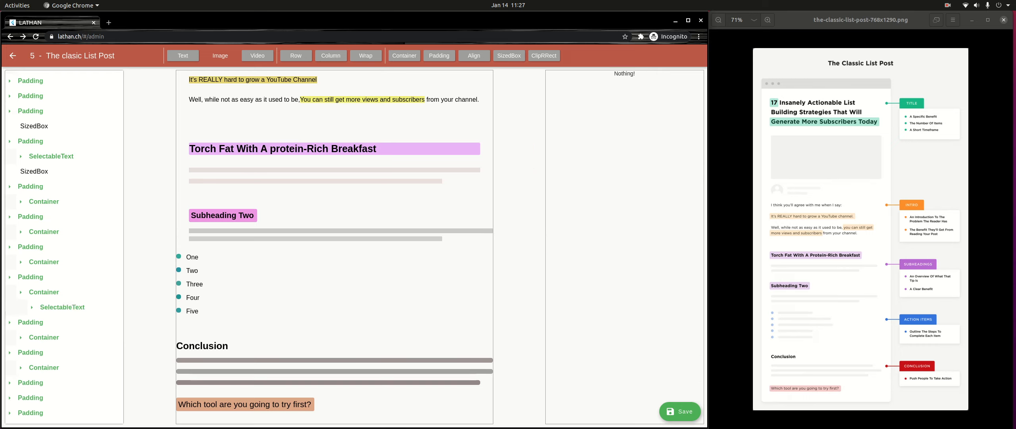
left_click(38, 277)
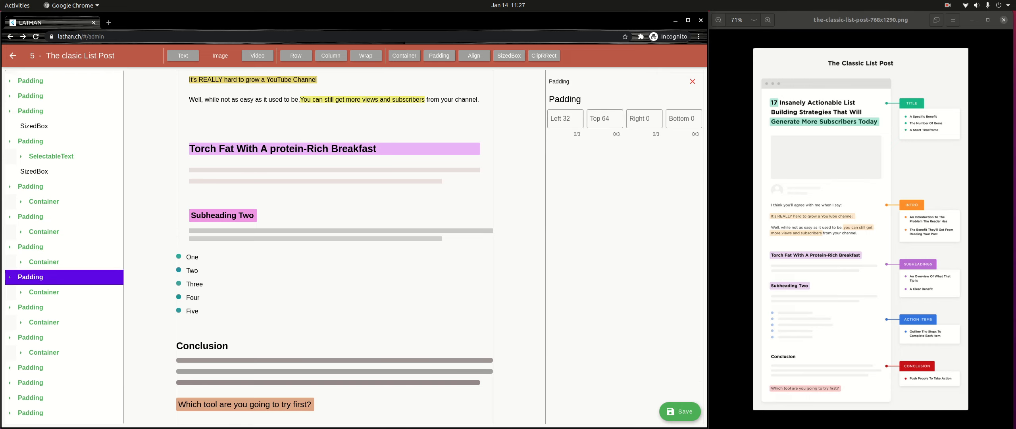
left_click(644, 119)
type("32")
- Set the right padding of the first grey bar under "Subheading Two" to 32
left_click(35, 308)
left_click(35, 307)
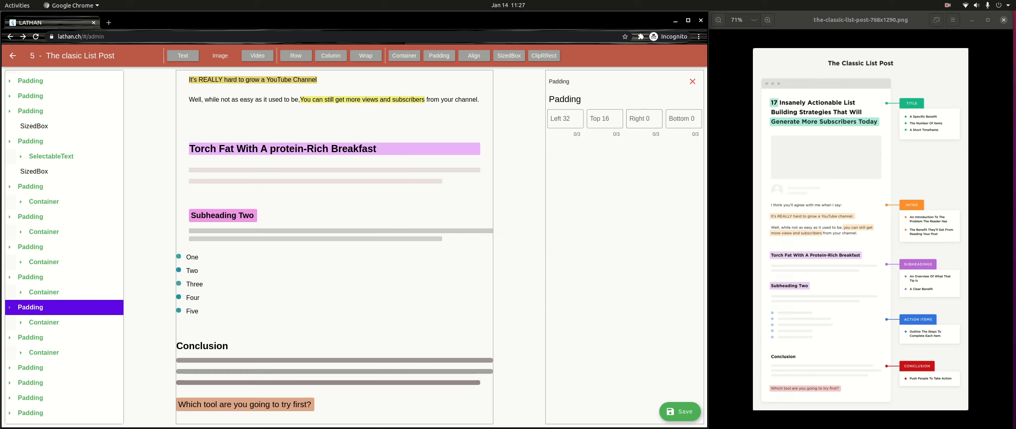
left_click(644, 118)
type("32")
left_click(35, 338)
left_click(35, 338)
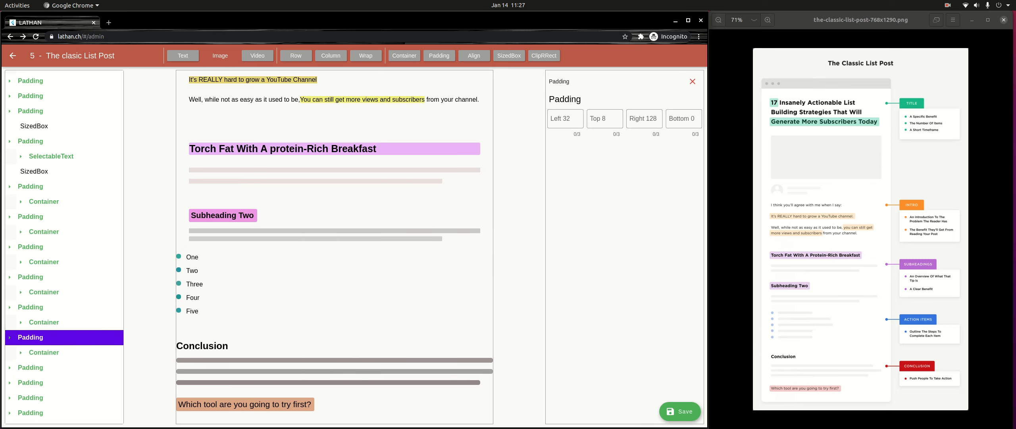
- Set the left padding of the bulleted list from One to Five to 32
scroll(64, 246, "down", 2)
left_click(35, 325)
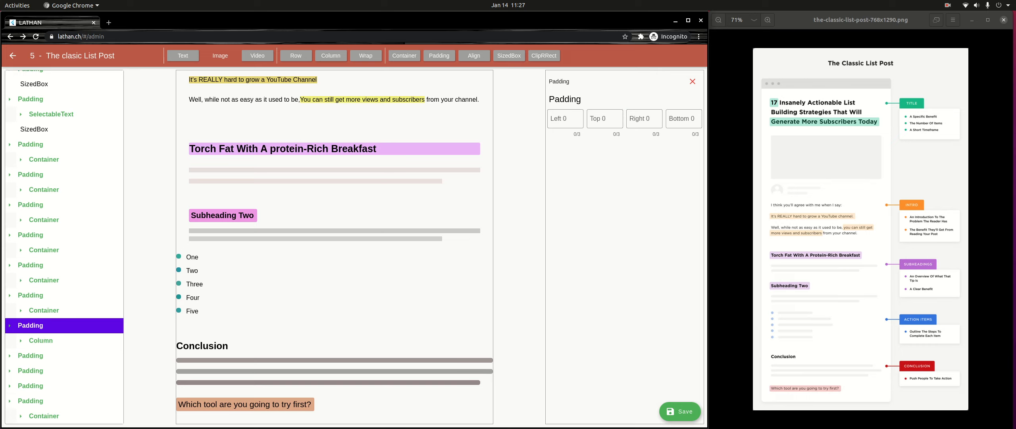
left_click(565, 119)
type("21")
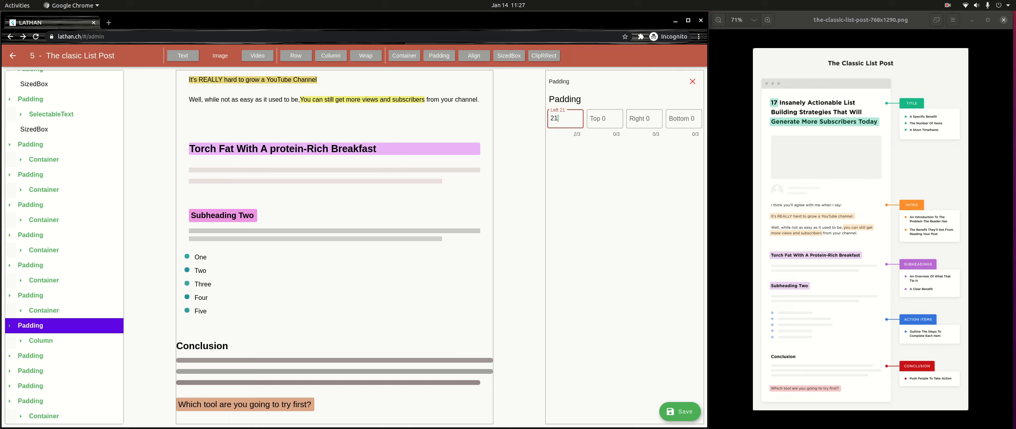
key("BackSpace")
key("BackSpace")
type("32")
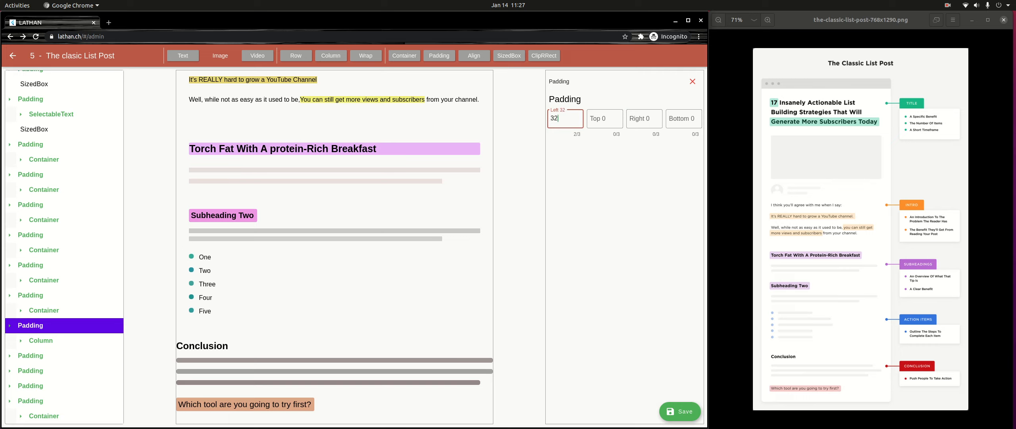
- Set the "Conclusion" heading's left padding to 32 and the first bar below it to left 32 and right 64
left_click(31, 356)
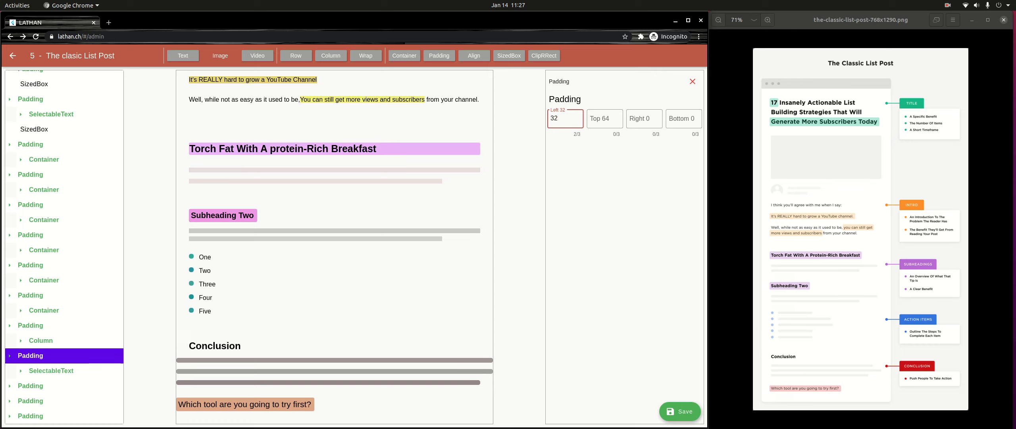
left_click(31, 385)
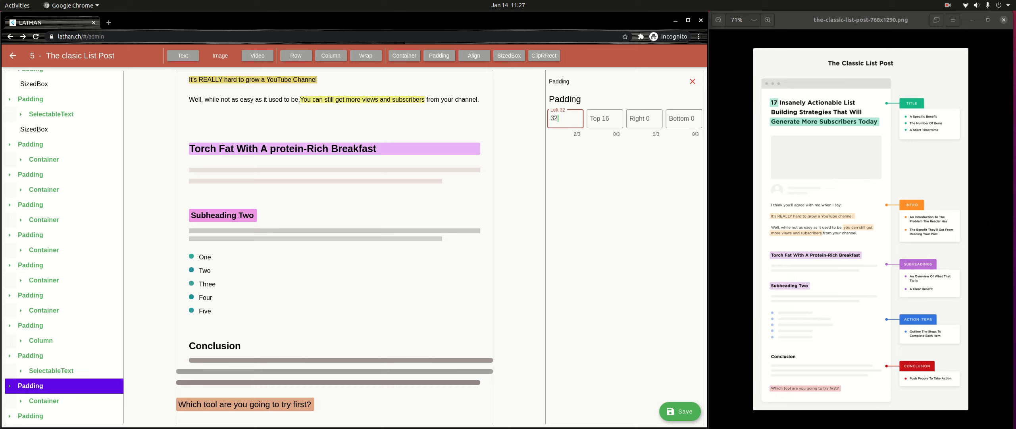
left_click(645, 119)
type("64")
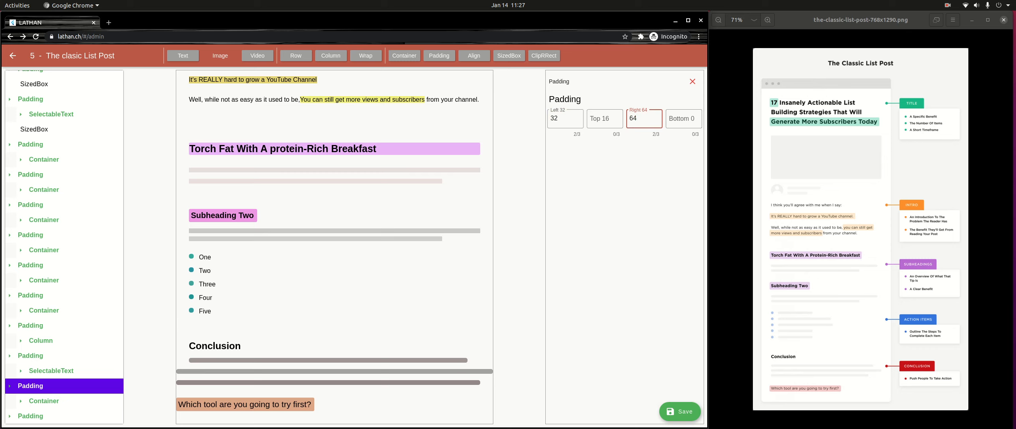
- Set the left and right padding of the second bar under "Conclusion" to 32
left_click(43, 401)
scroll(44, 400, "down", 3)
left_click(31, 371)
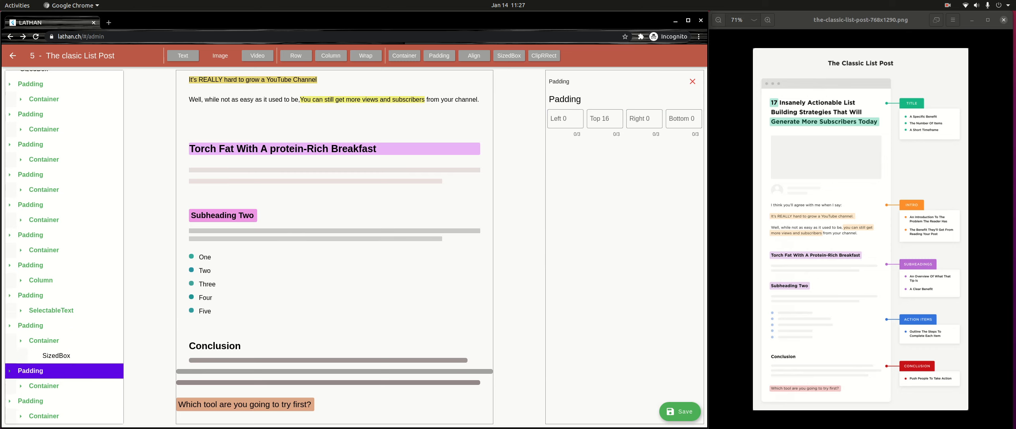
left_click(565, 119)
type("32")
left_click(644, 119)
type("32")
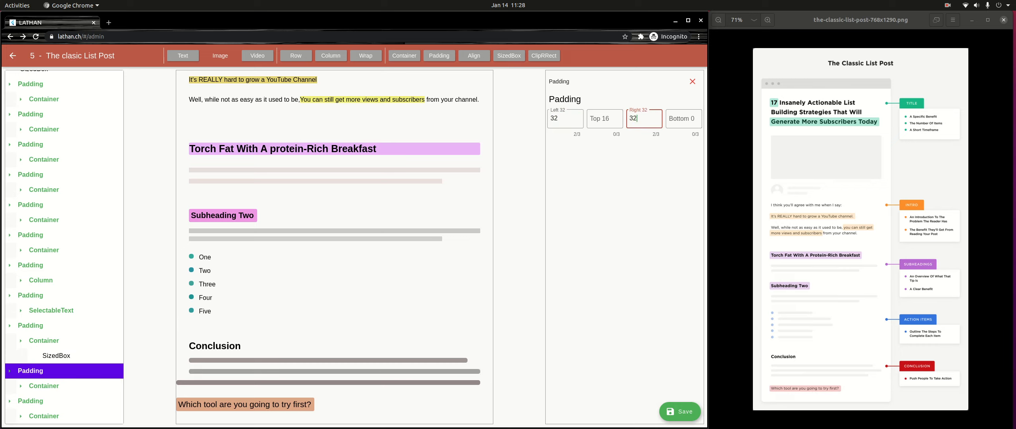
- Set the padding of the third bar under "Conclusion" to left 32 and right 128
scroll(31, 385, "down", 2)
left_click(30, 385)
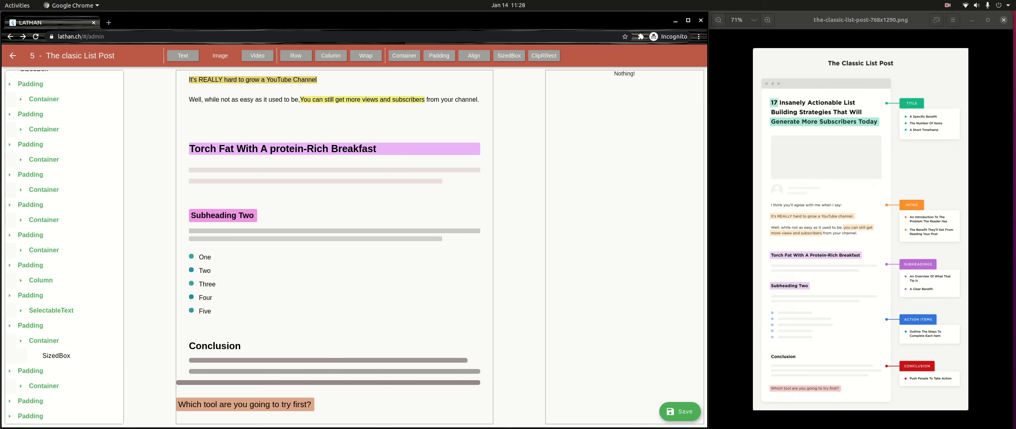
left_click(30, 416)
scroll(31, 416, "down", 1)
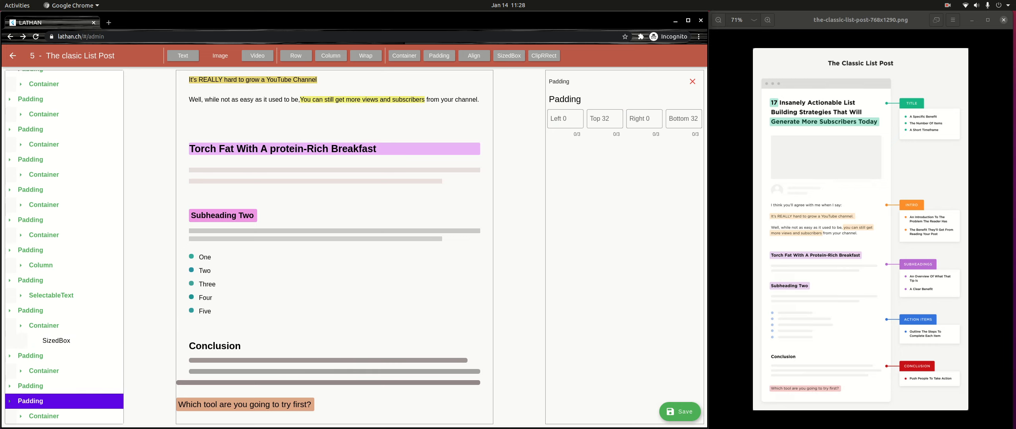
left_click(31, 385)
left_click(564, 119)
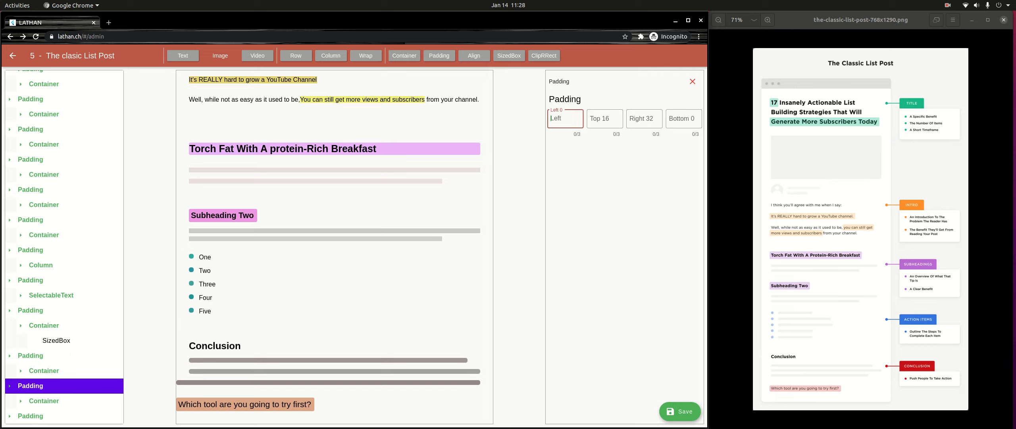
type("32")
left_click(644, 118)
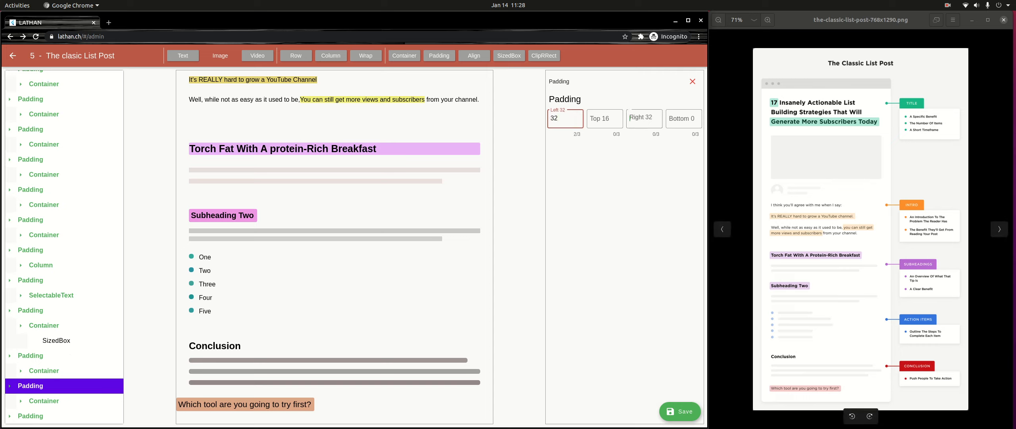
type("128")
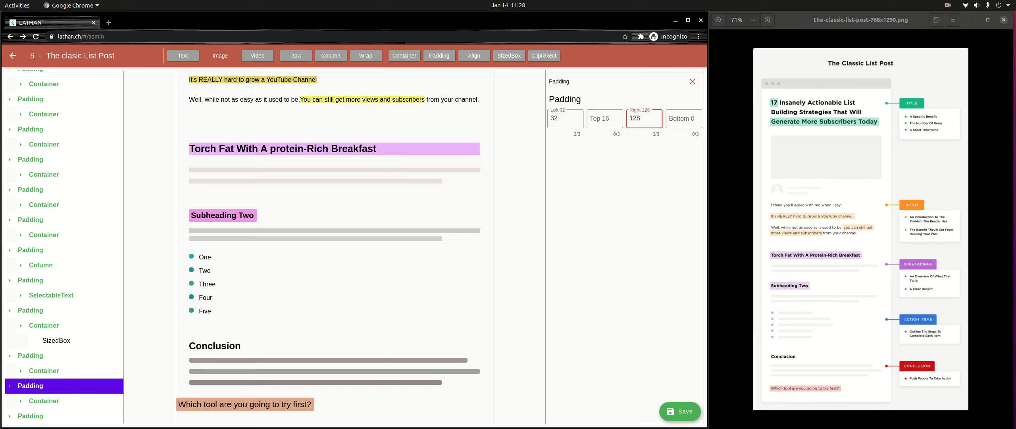
- Set the left padding of the closing question "Which tool are you going to try first?" to 32
left_click(30, 416)
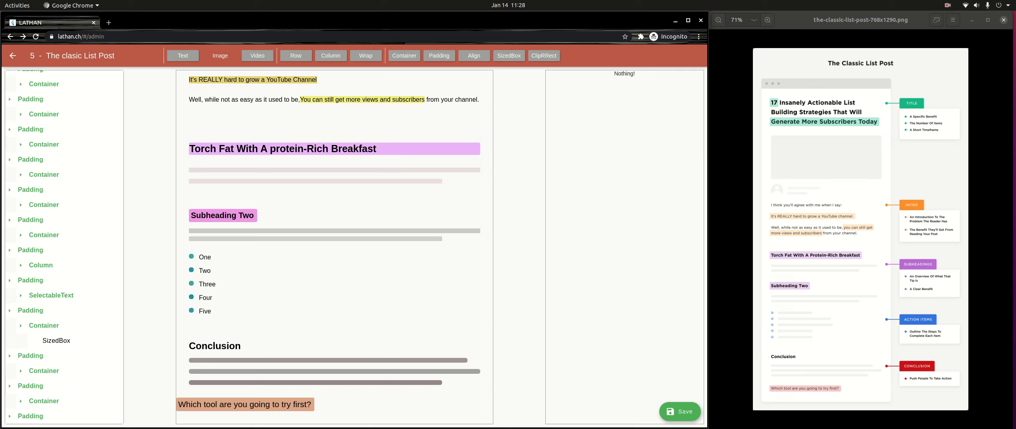
left_click(565, 119)
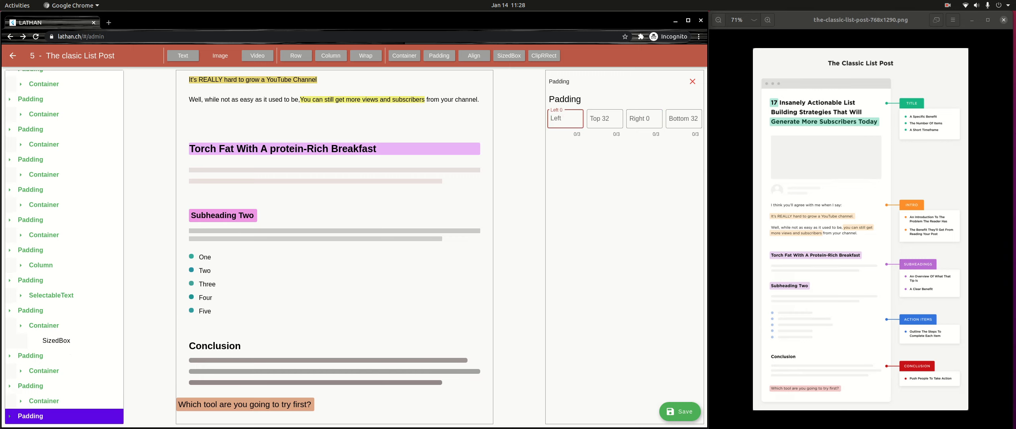
type("32")
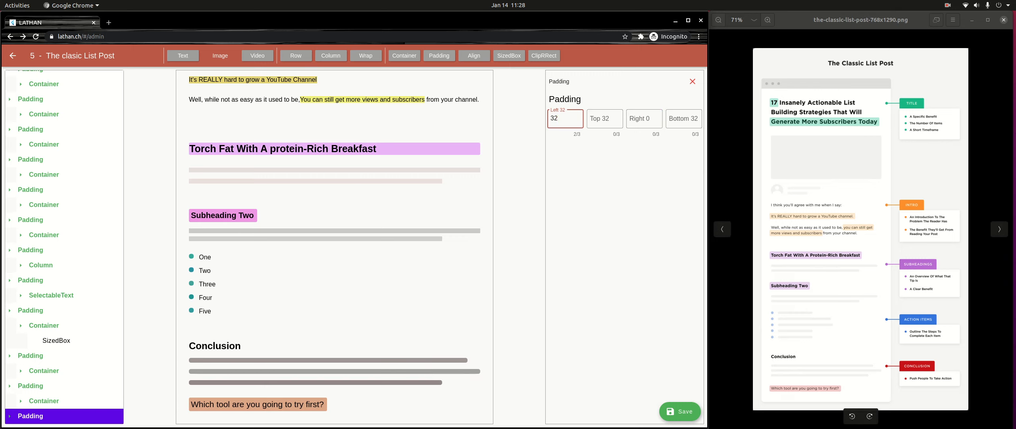
scroll(334, 247, "up", 6)
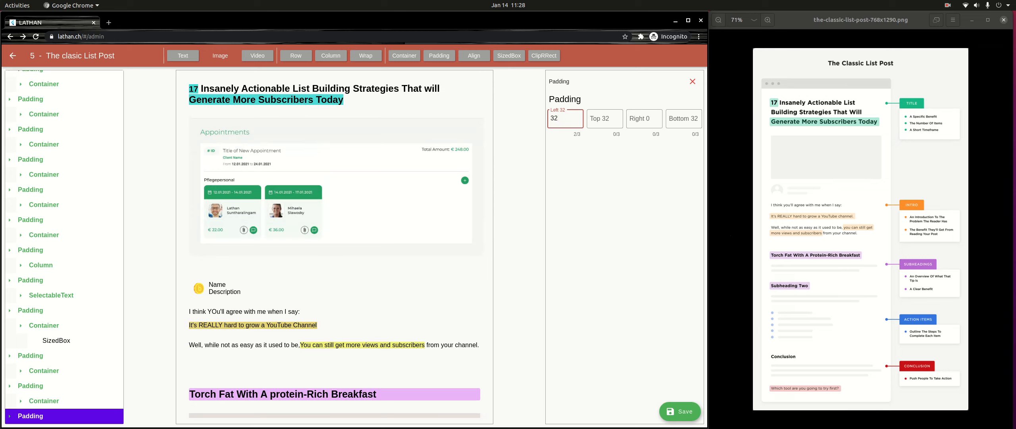
scroll(64, 246, "up", 4)
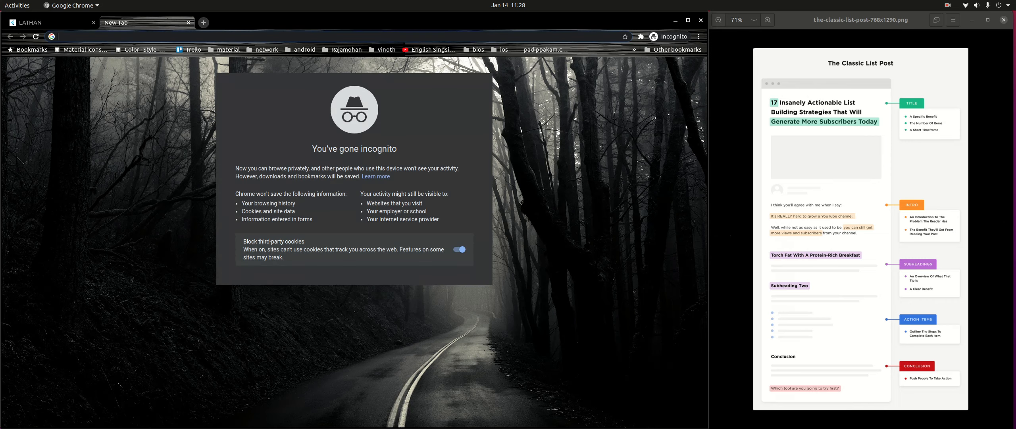
- Open the public lathan.ch blog home page in a new browser tab
left_click(108, 22)
type("lathan")
key("Return")
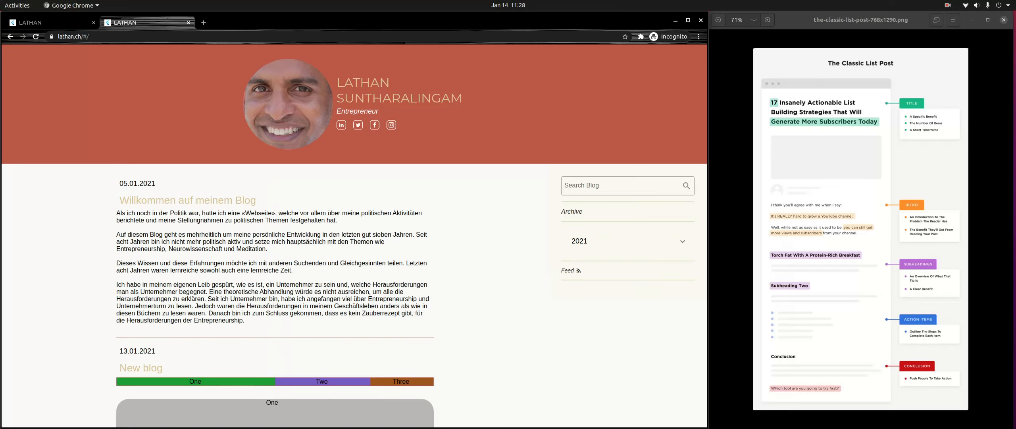
- Examine the published "The clasic List Post" entry from its title to the closing question, comparing its layout with the reference image
scroll(354, 238, "down", 15)
scroll(275, 236, "down", 10)
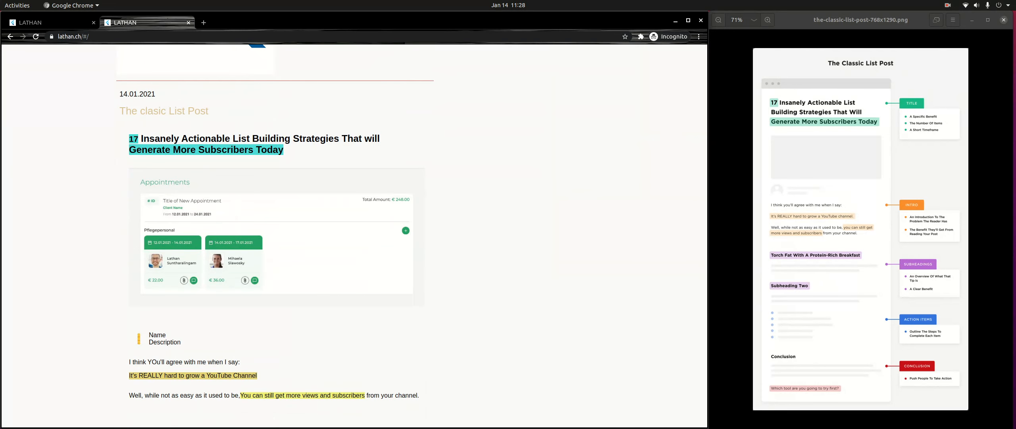
scroll(275, 235, "down", 8)
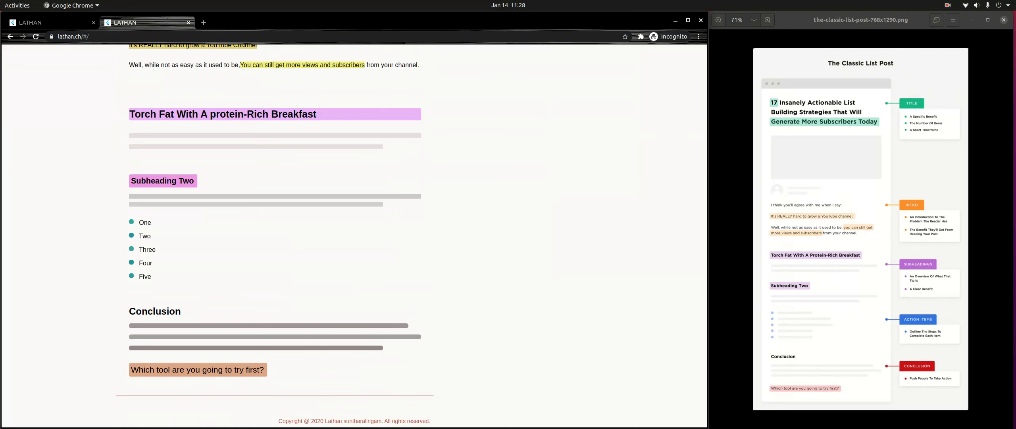
scroll(275, 236, "up", 9)
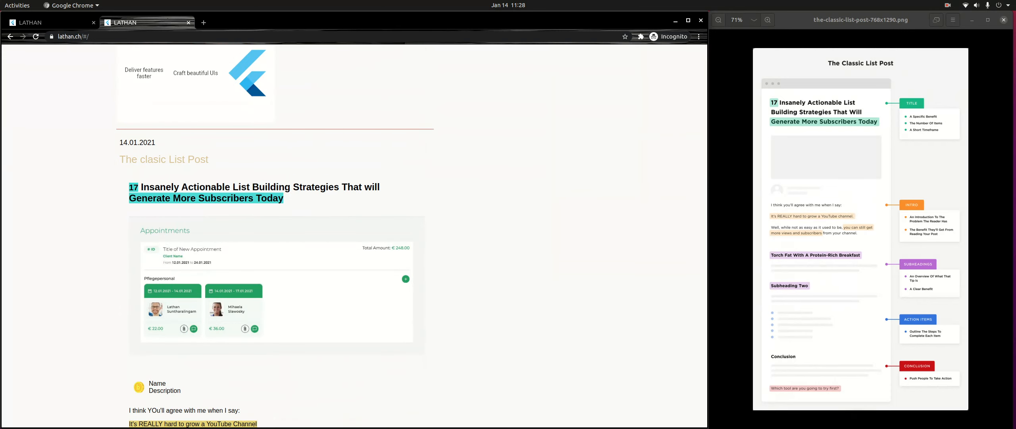
scroll(276, 236, "down", 9)
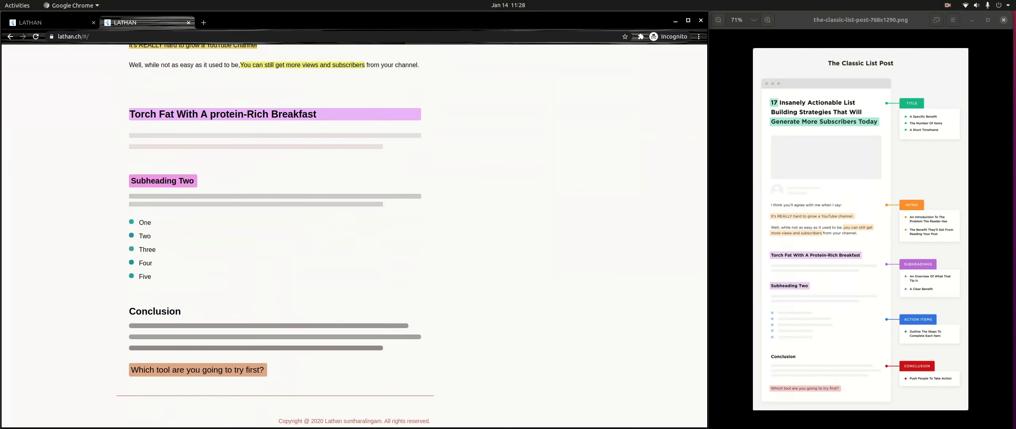
scroll(276, 236, "up", 13)
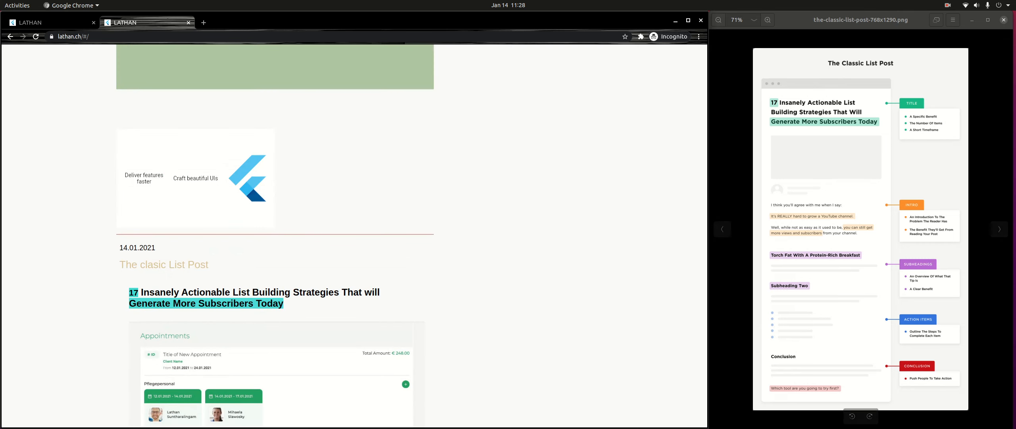